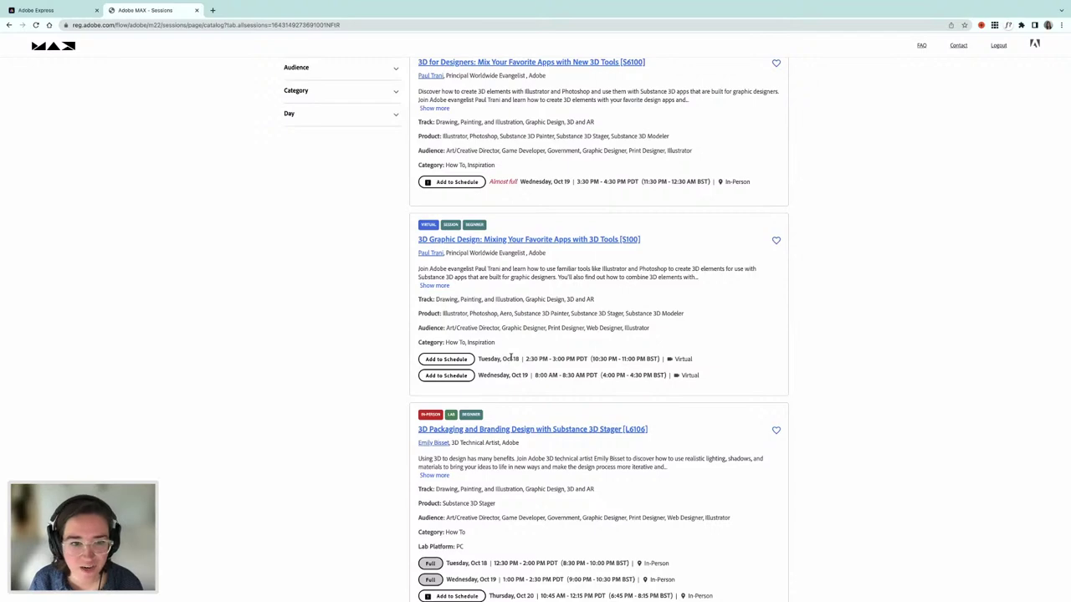
- Browse the MAX Sessions catalog down and back to the top, then return to Adobe Express
scroll(540, 350, "down", 5)
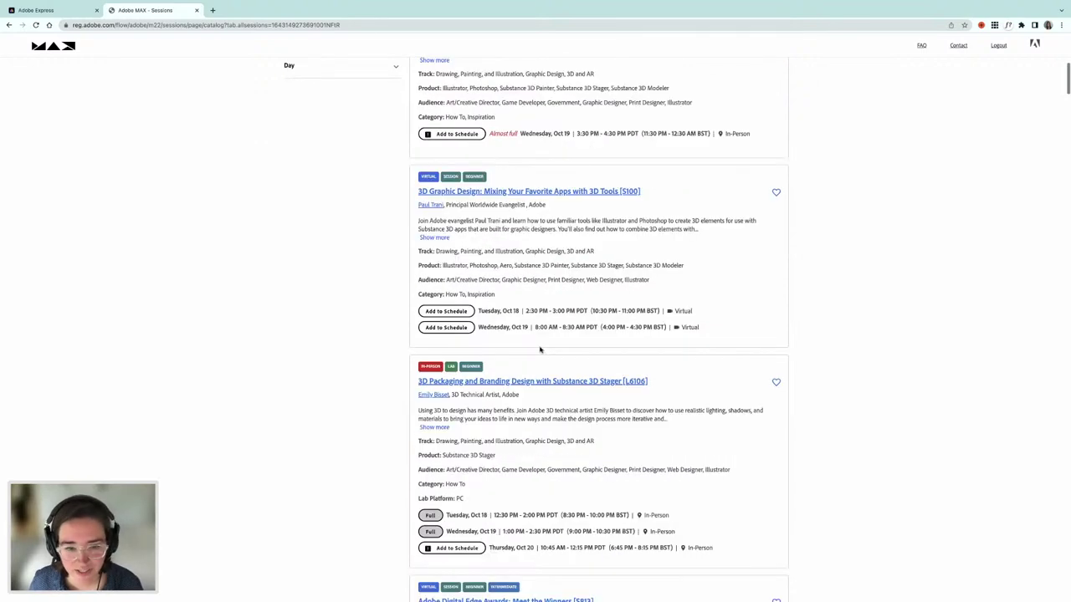
scroll(540, 349, "down", 5)
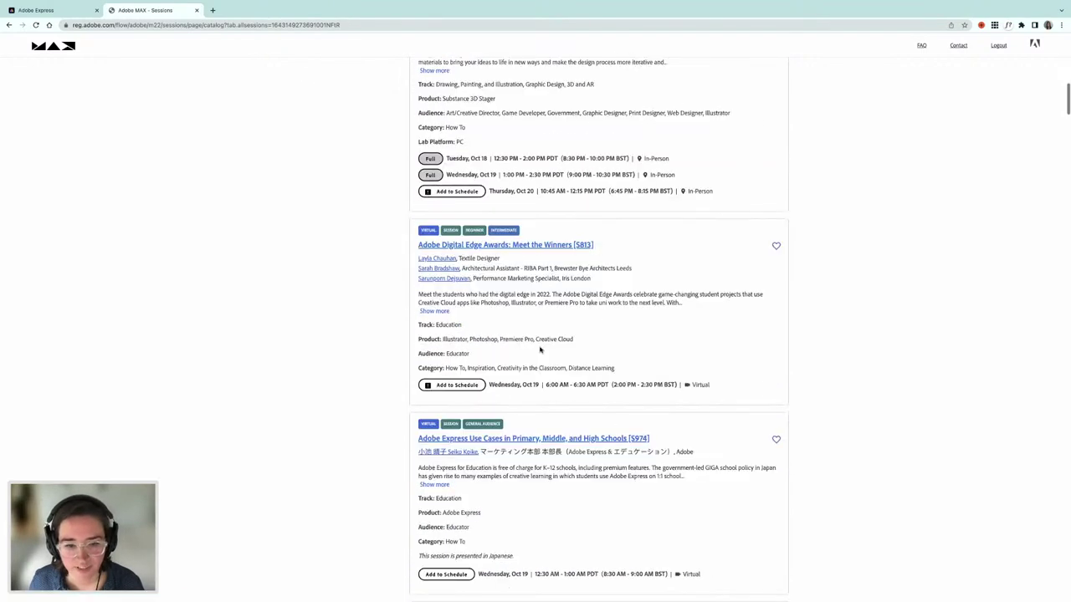
scroll(540, 350, "up", 11)
scroll(433, 319, "up", 6)
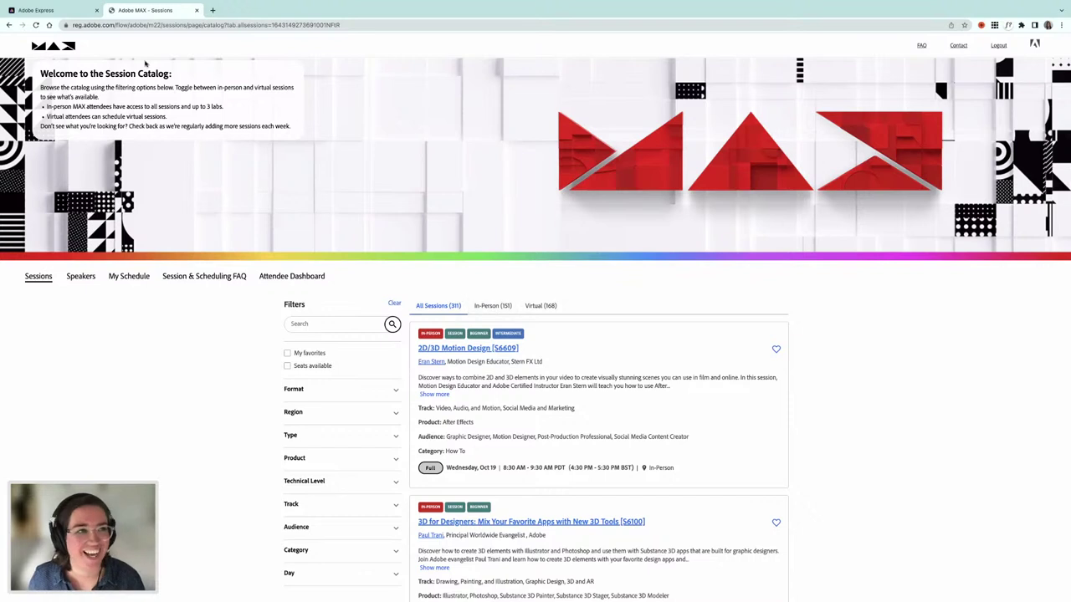
left_click(61, 12)
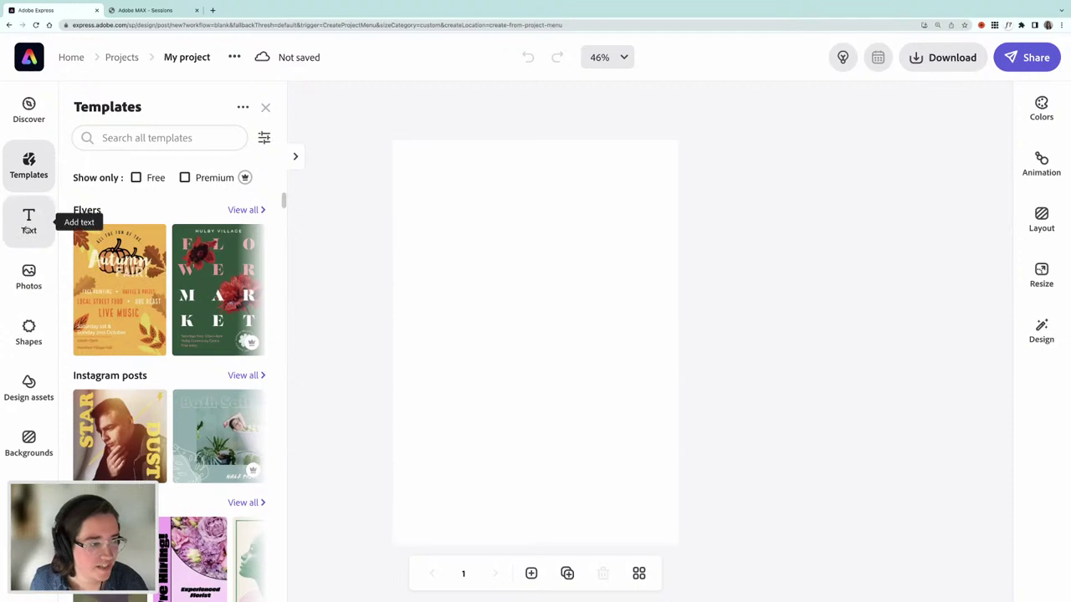
- Open the Shapes panel from the left rail
left_click(31, 336)
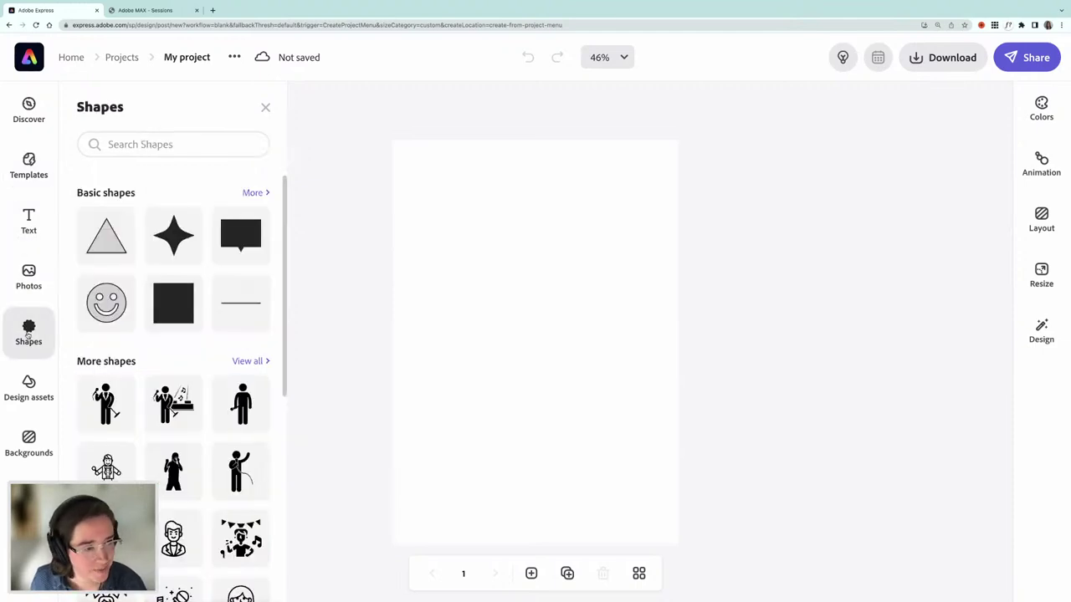
- Add a rounded square from the full Basic shapes list to the page
left_click(251, 195)
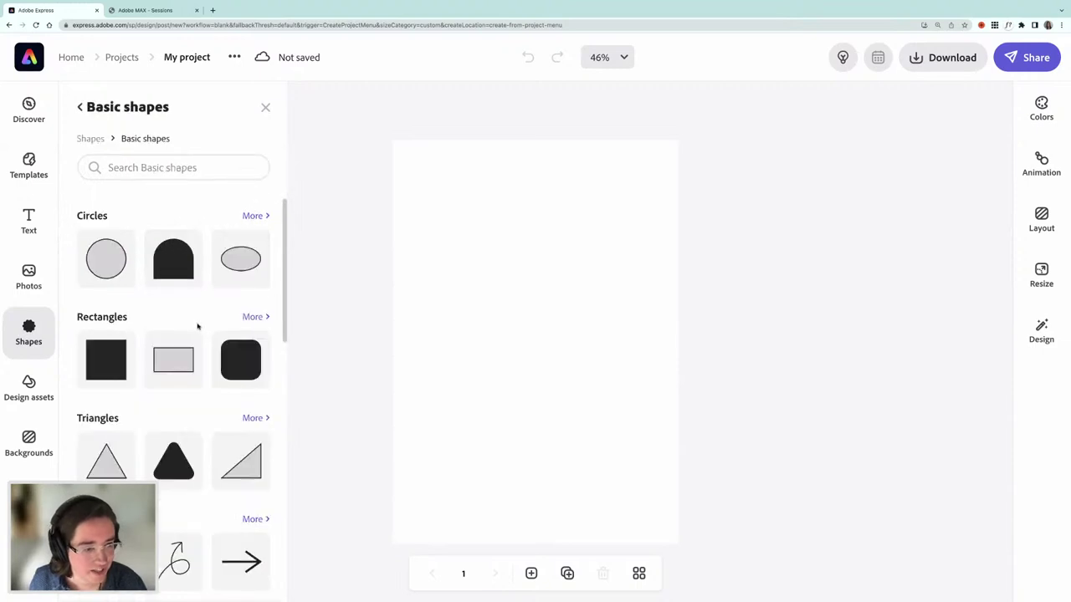
scroll(184, 326, "down", 2)
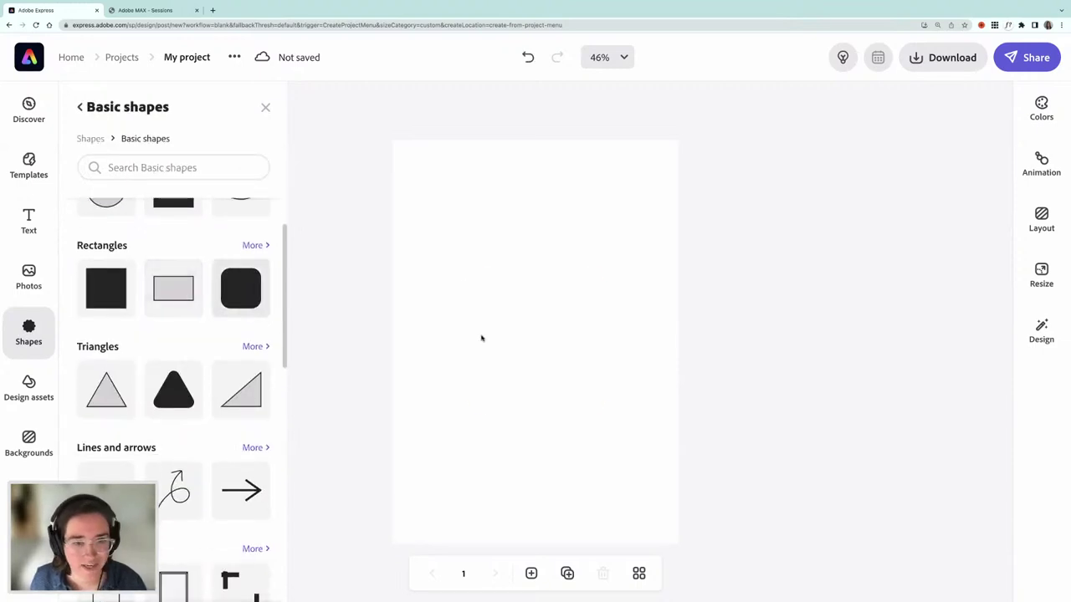
left_click(485, 376)
left_click_drag(486, 375, 447, 278)
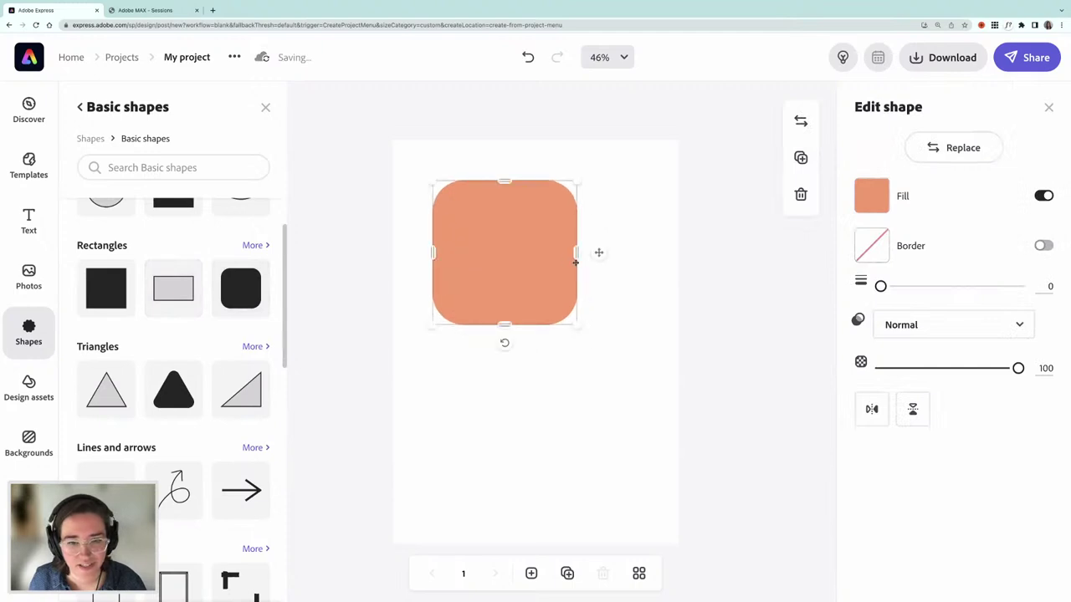
- Stretch the rounded square into a wide flat pill near the page top, tilted slightly
left_click_drag(577, 253, 650, 252)
left_click_drag(433, 253, 416, 252)
left_click_drag(530, 324, 533, 250)
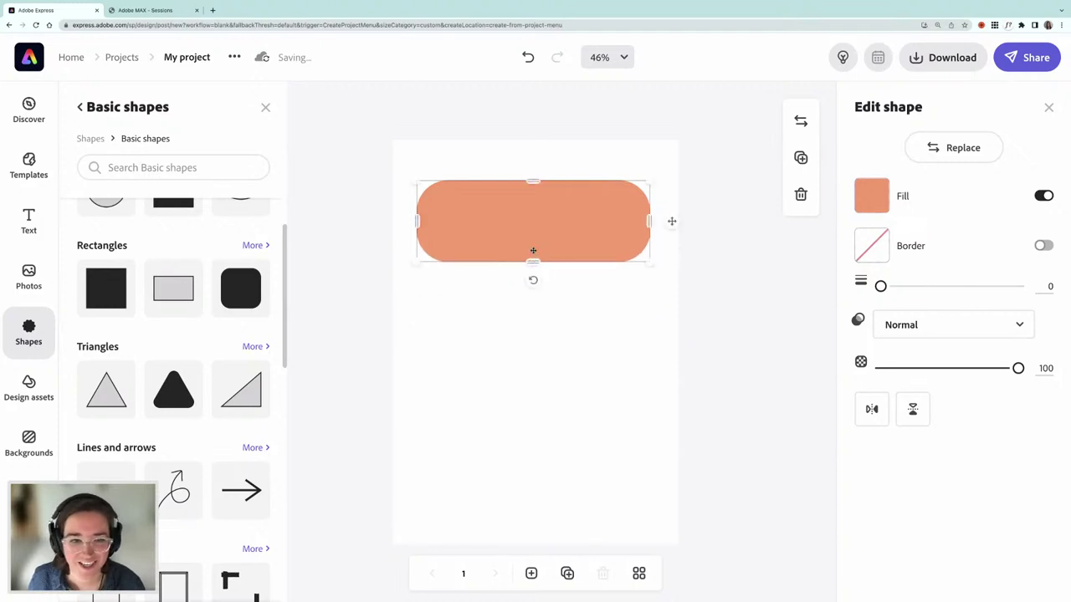
left_click_drag(419, 179, 430, 186)
left_click_drag(507, 215, 497, 200)
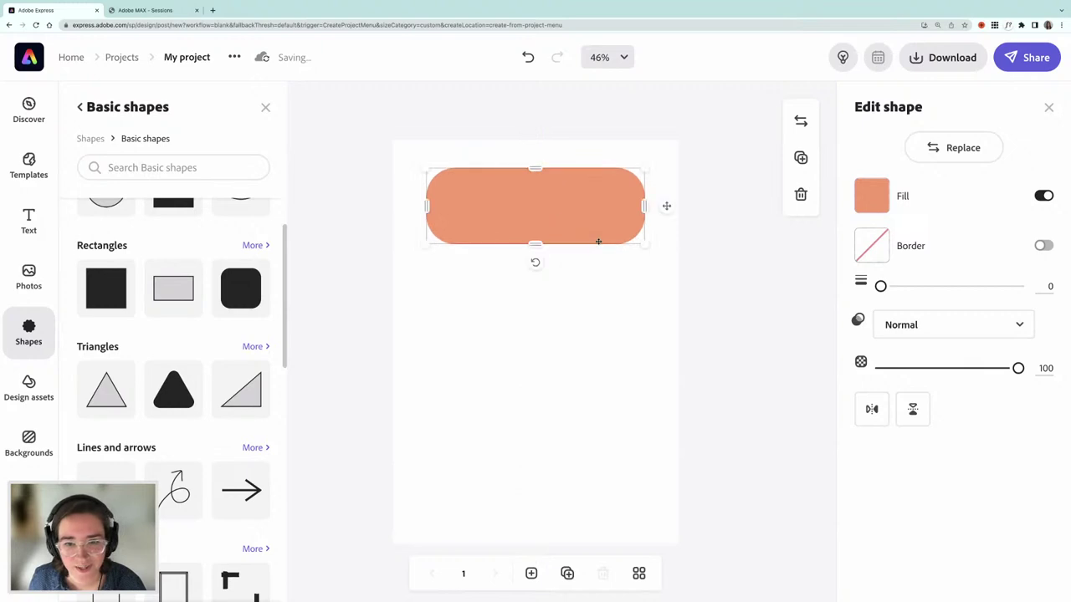
left_click_drag(535, 263, 541, 266)
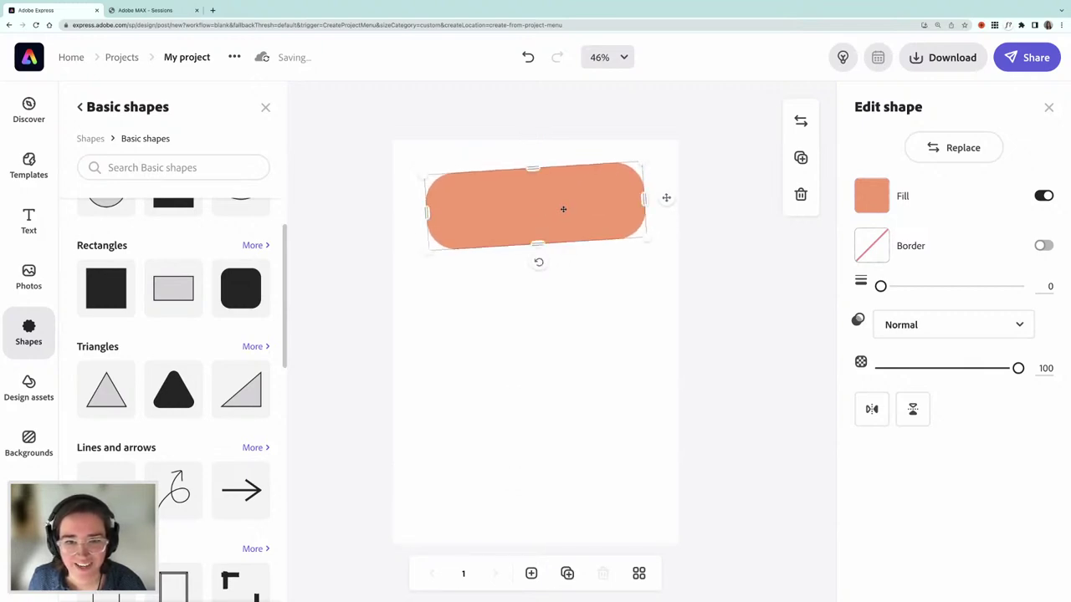
left_click_drag(563, 207, 563, 205)
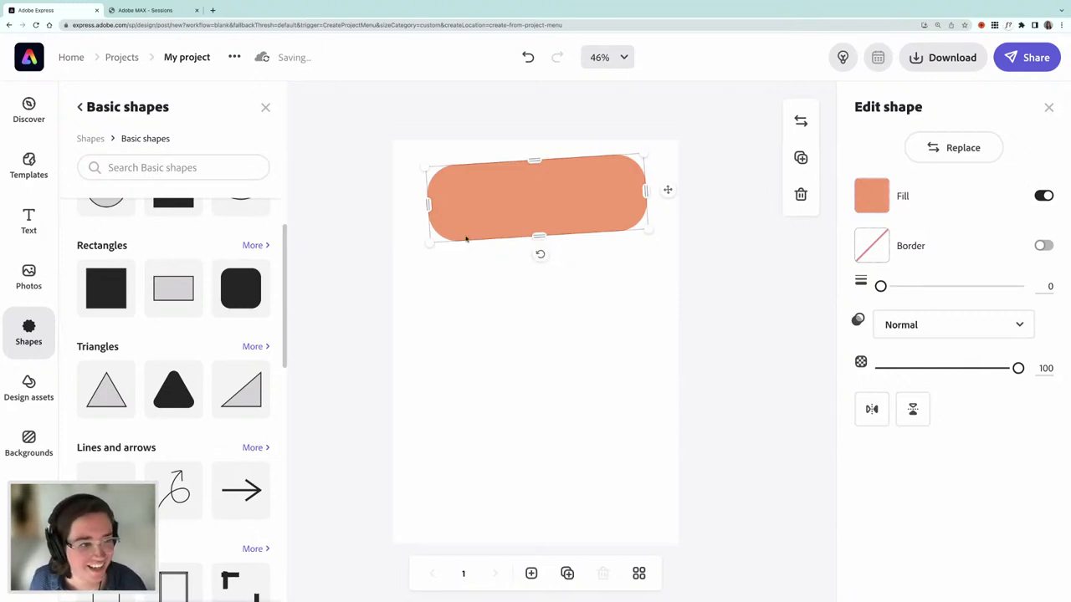
- Add a text box reading 'My Adobe Max Schedule'
left_click(34, 219)
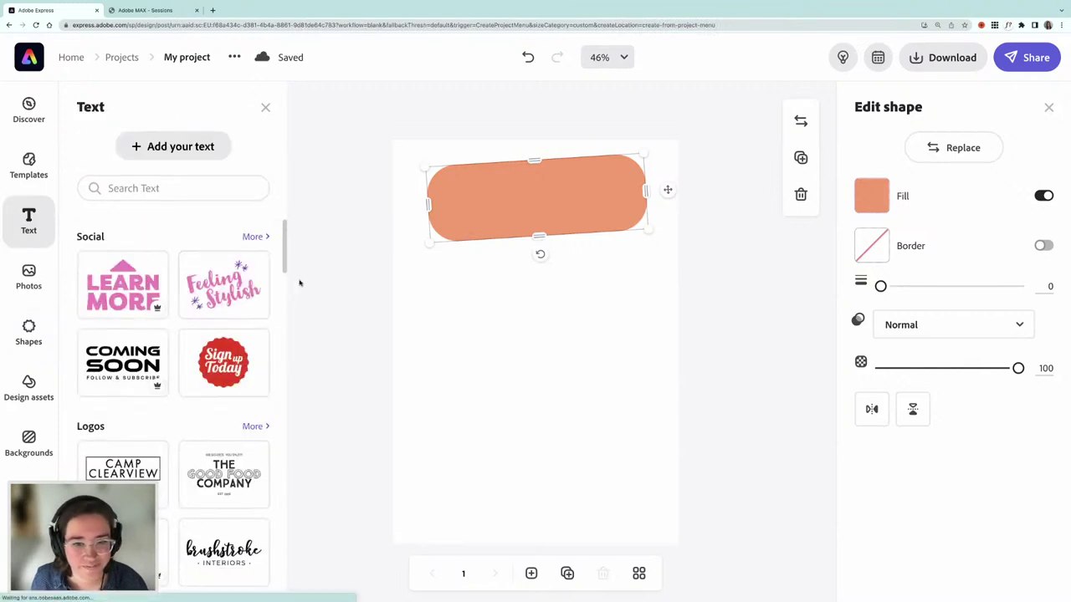
left_click(195, 150)
left_click(886, 186)
type("My Ado")
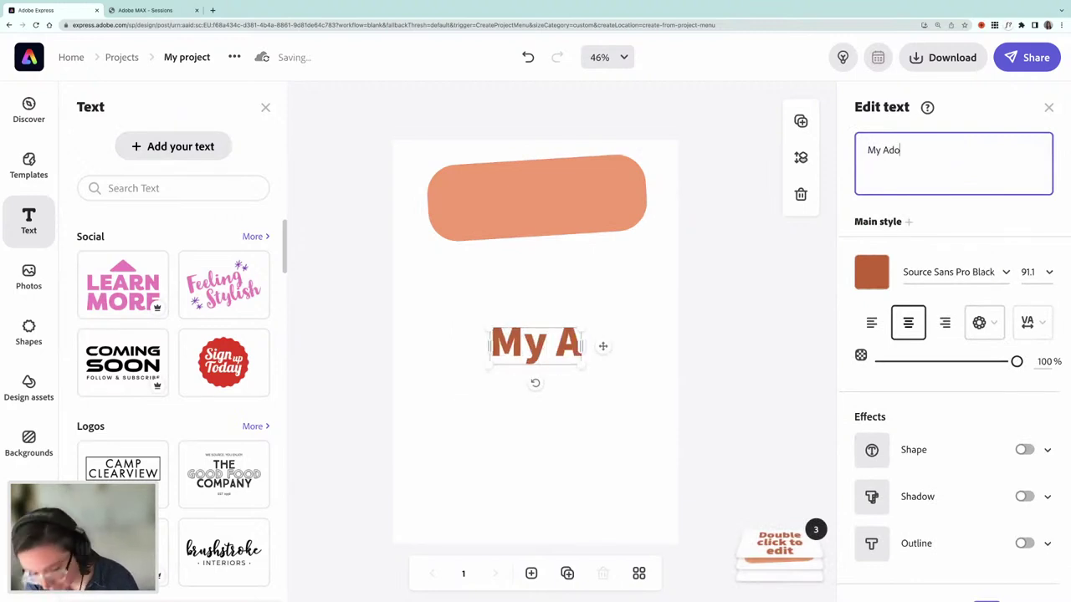
type("be Max Schedule")
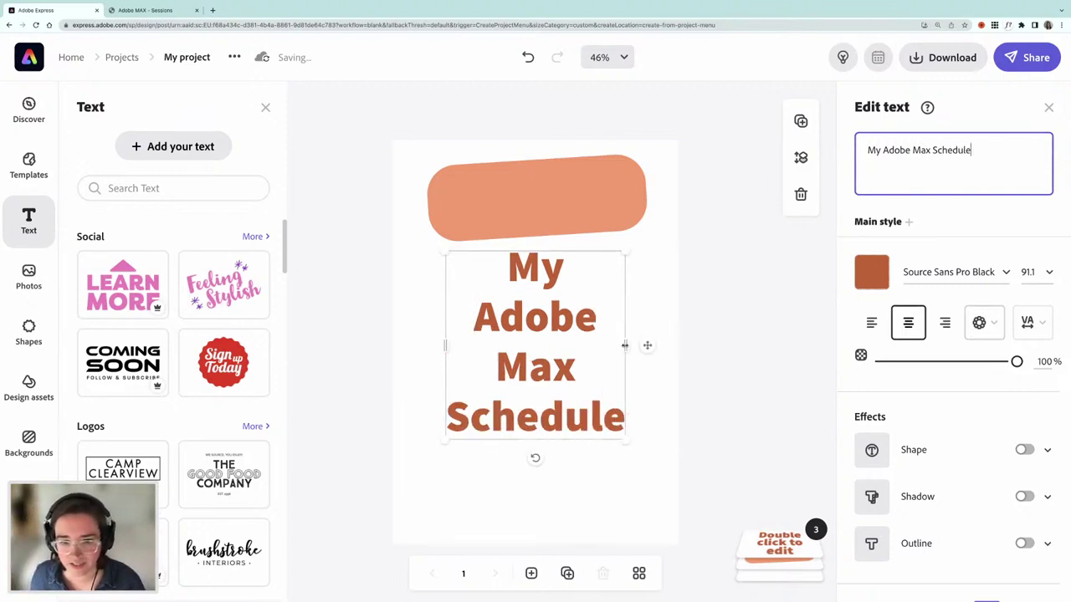
left_click(694, 339)
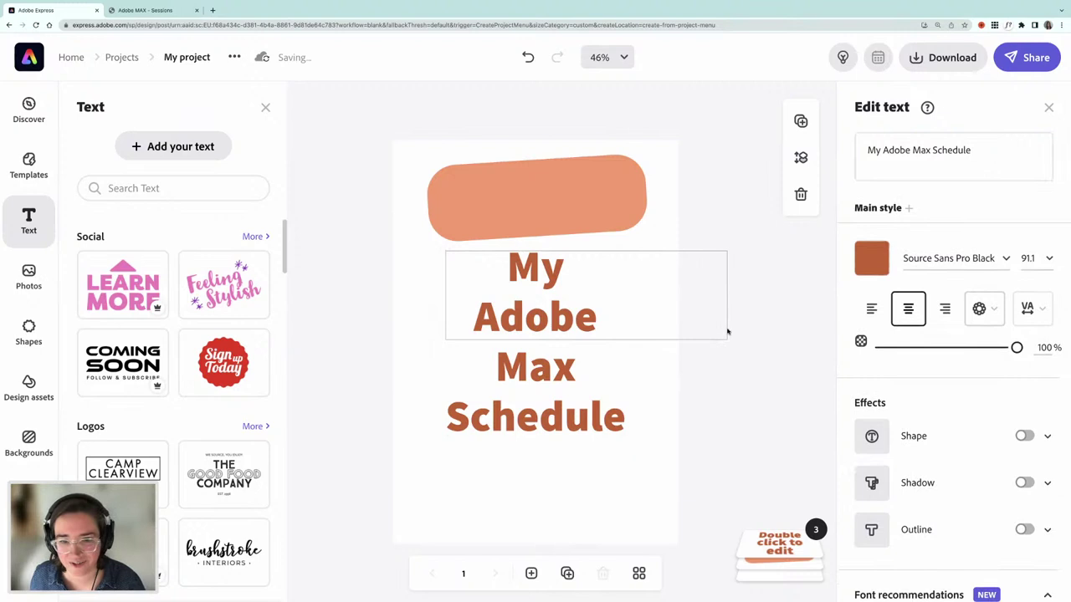
- Scale the title onto two lines, tilt it to match, and place it on the orange pill
left_click(725, 335)
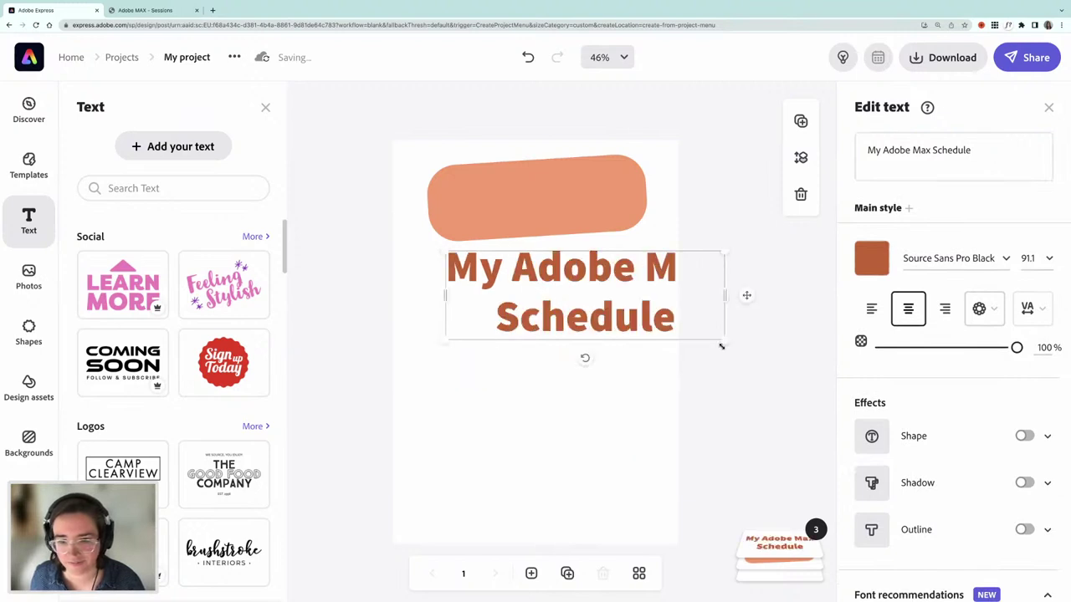
left_click_drag(721, 346, 595, 299)
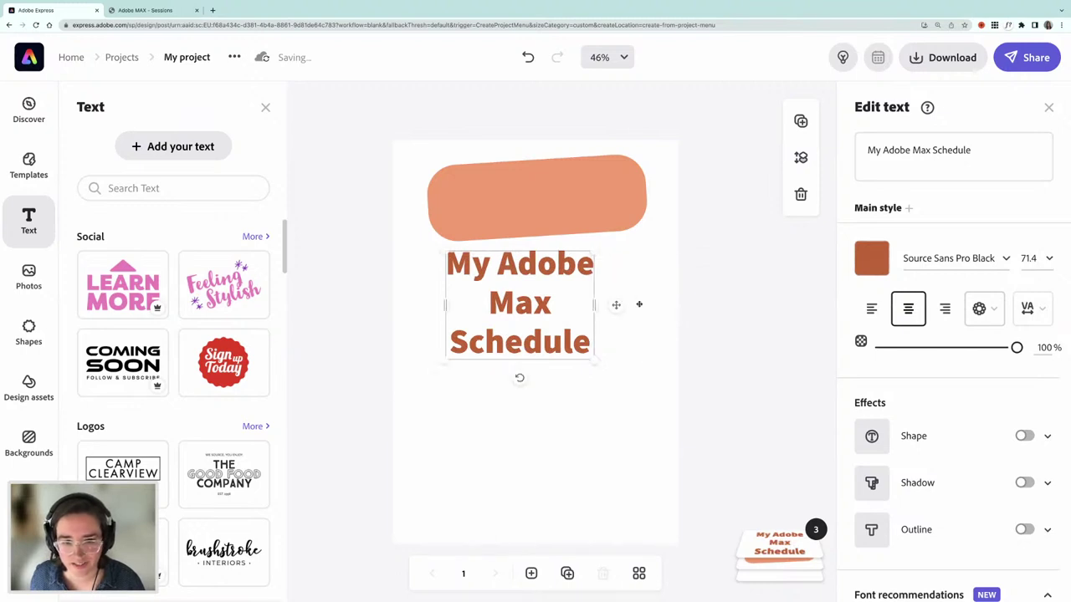
left_click_drag(595, 304, 595, 255)
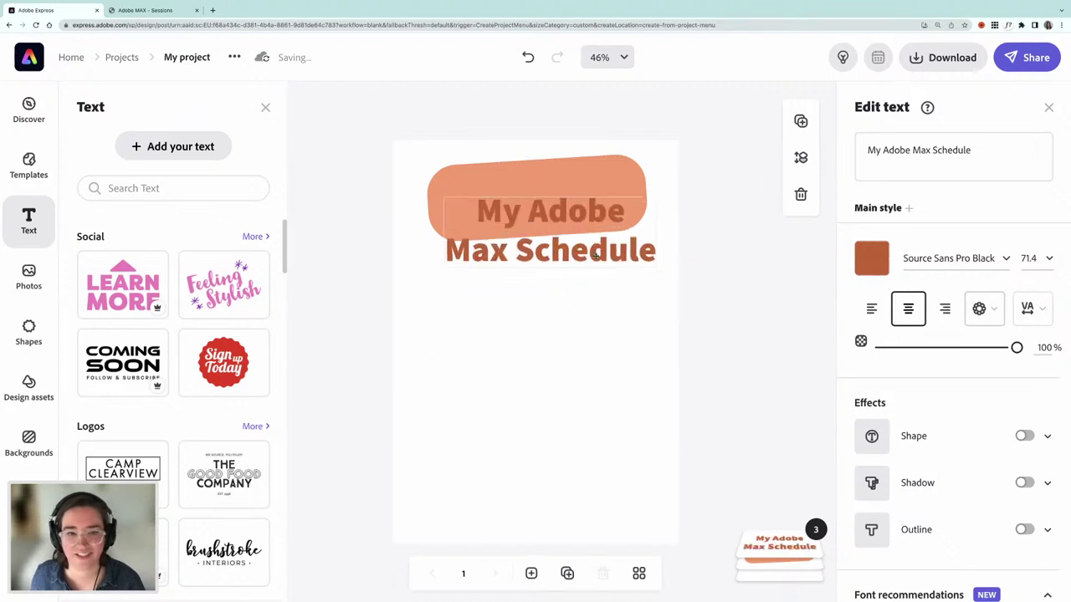
left_click_drag(546, 282, 552, 282)
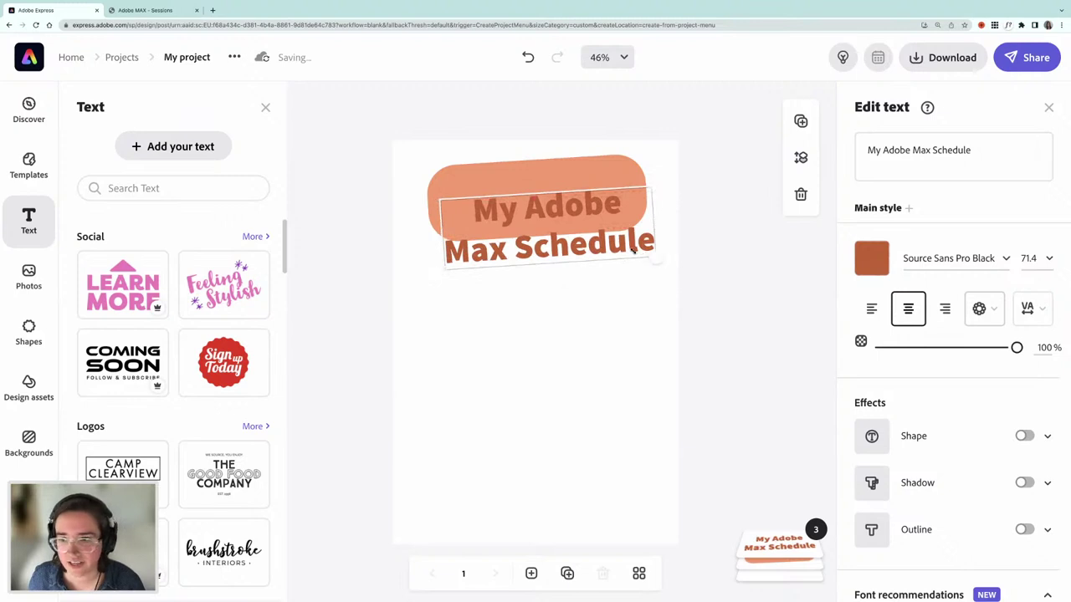
left_click_drag(633, 248, 611, 246)
left_click_drag(536, 251, 548, 224)
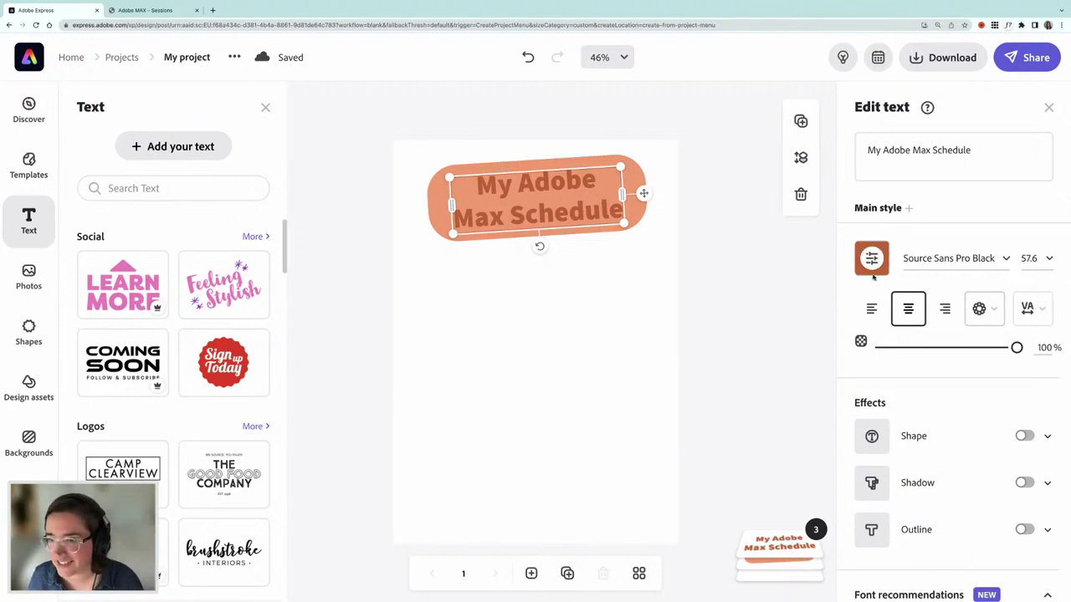
left_click(1048, 107)
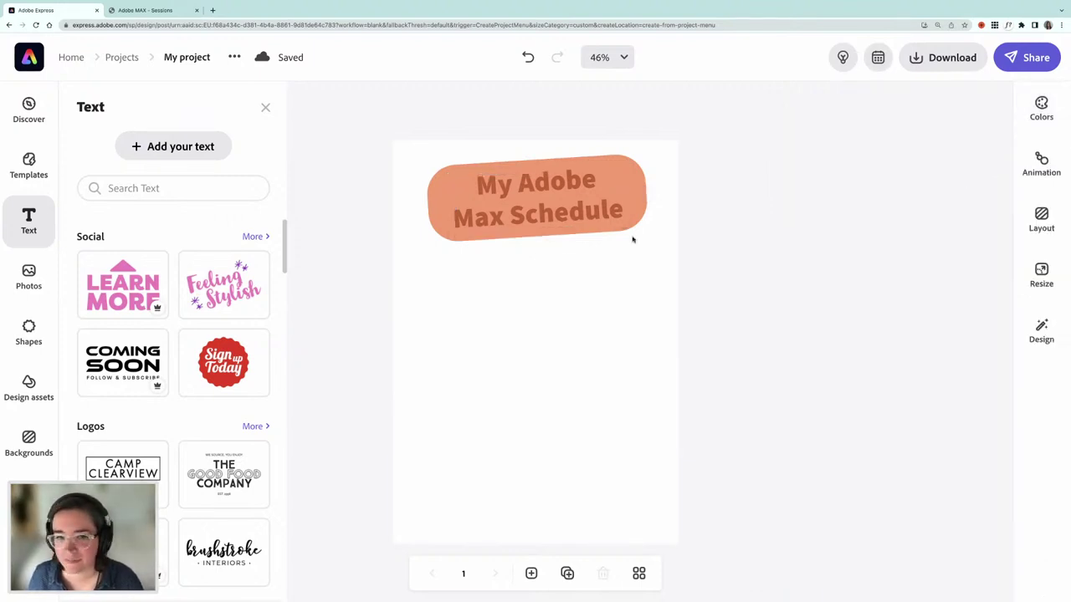
- Apply a Color pop palette to the design
left_click(1042, 104)
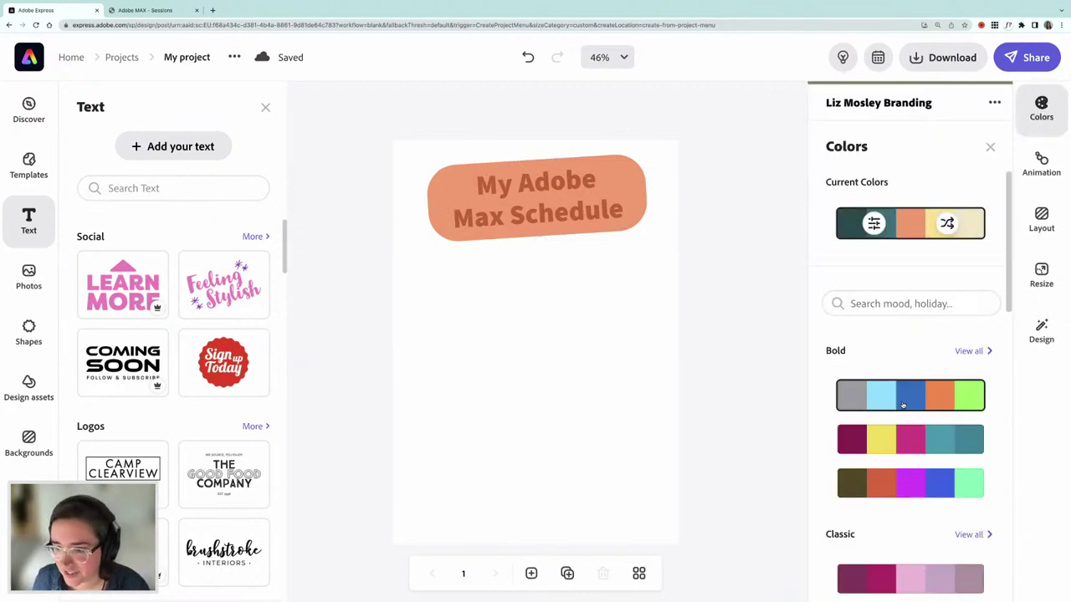
scroll(910, 405, "down", 5)
scroll(926, 412, "down", 6)
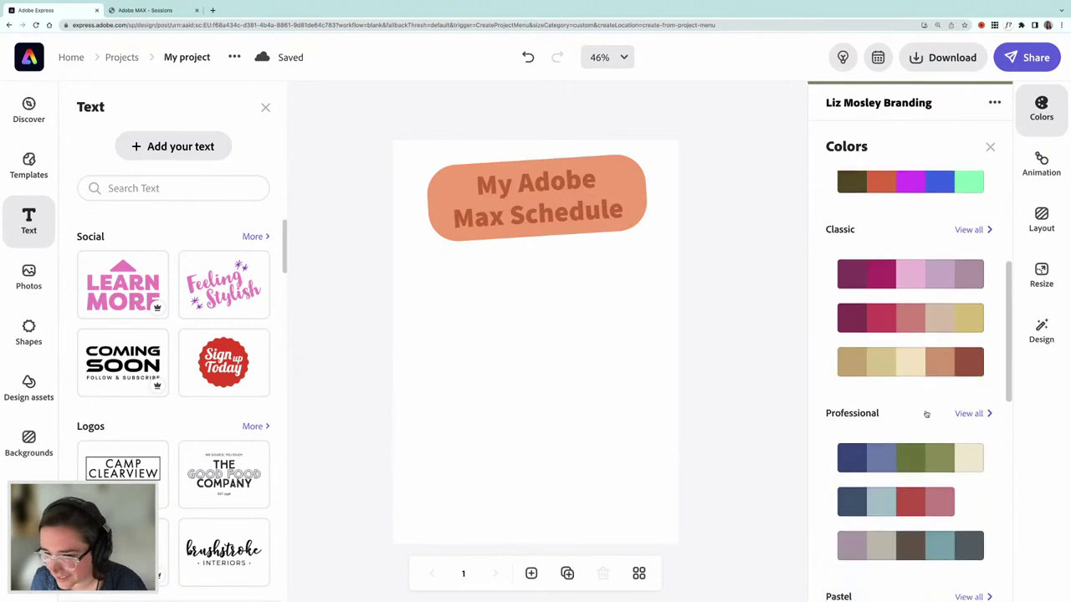
scroll(926, 413, "down", 2)
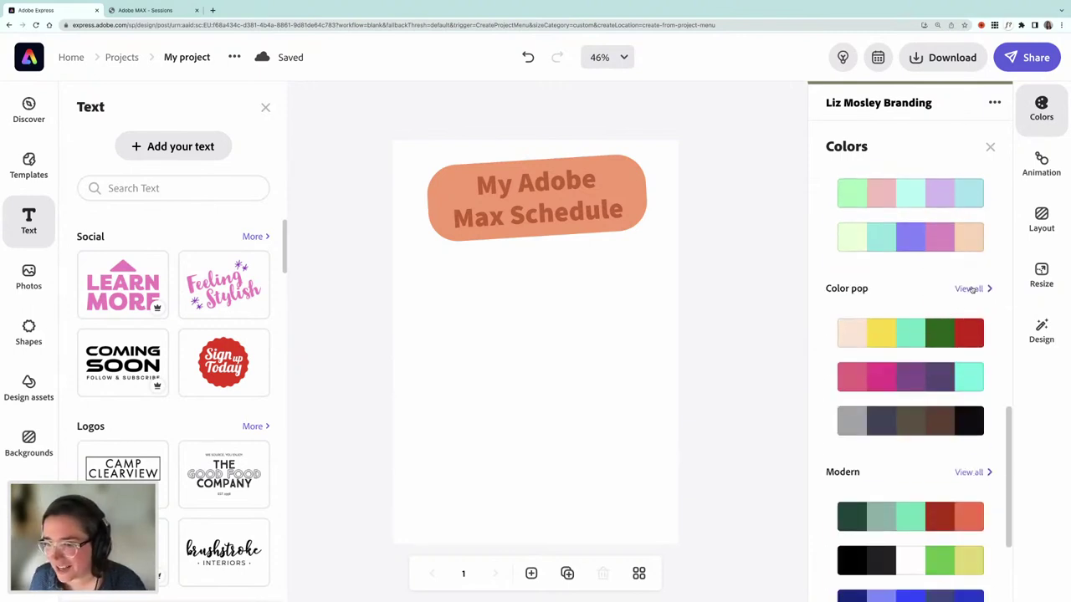
left_click(971, 289)
scroll(924, 393, "down", 1)
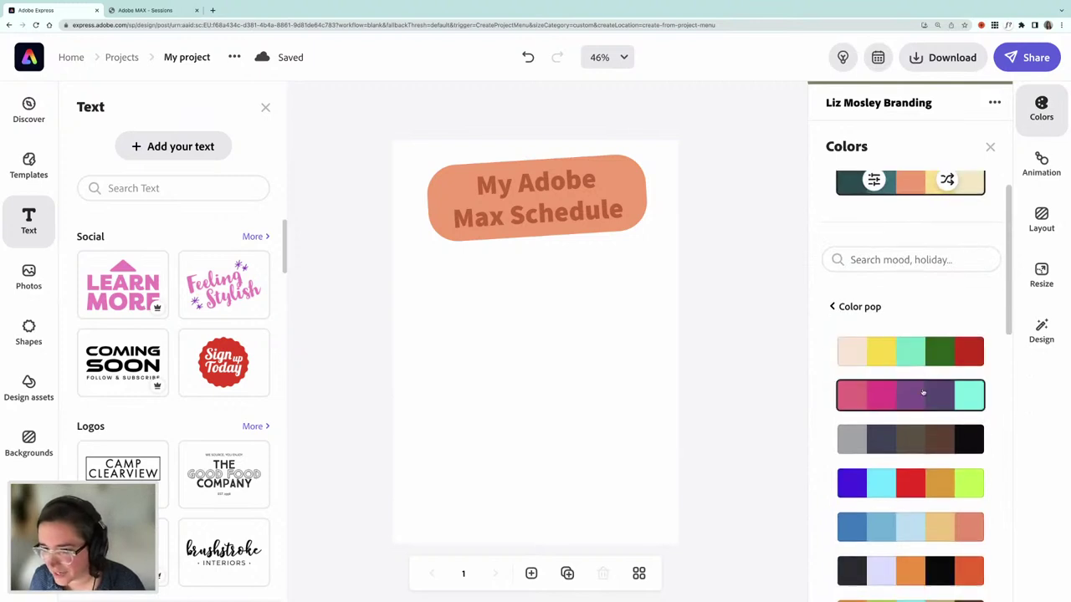
left_click(906, 357)
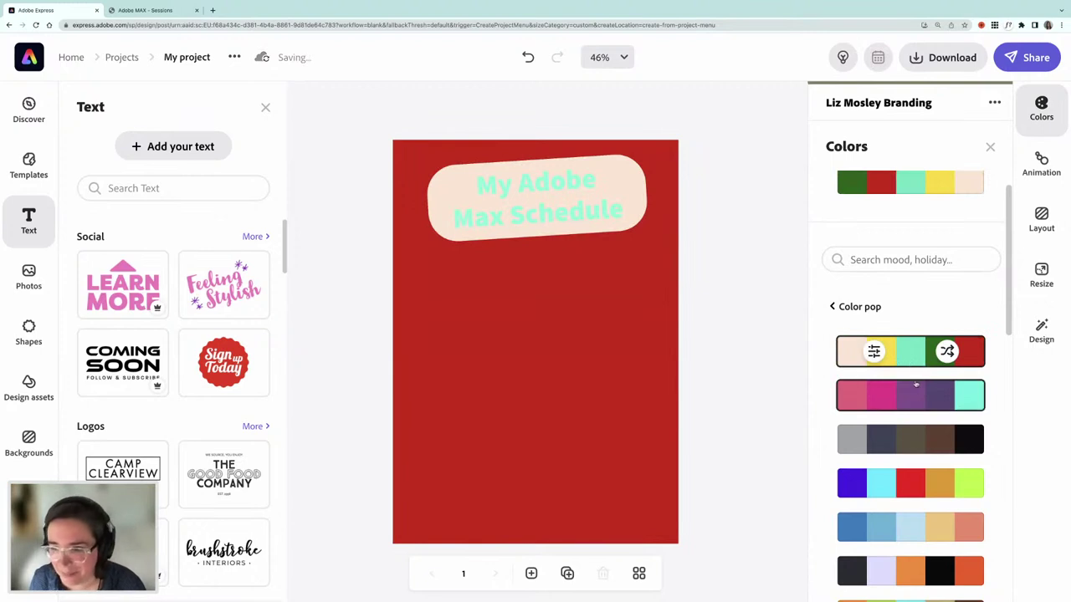
- Select the new red page background
scroll(918, 428, "down", 1)
scroll(918, 427, "down", 1)
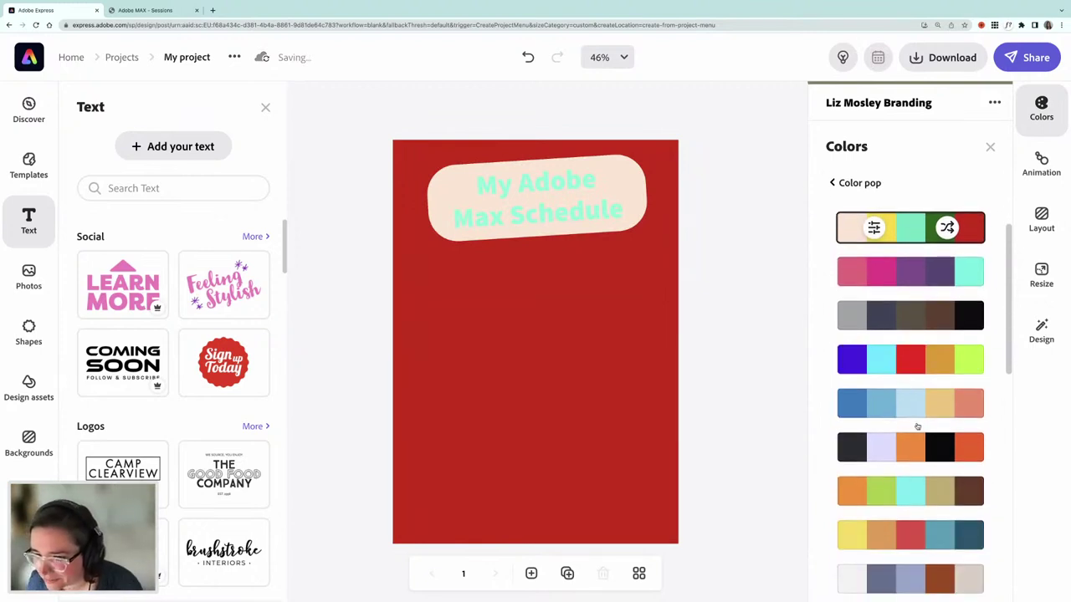
scroll(918, 427, "down", 3)
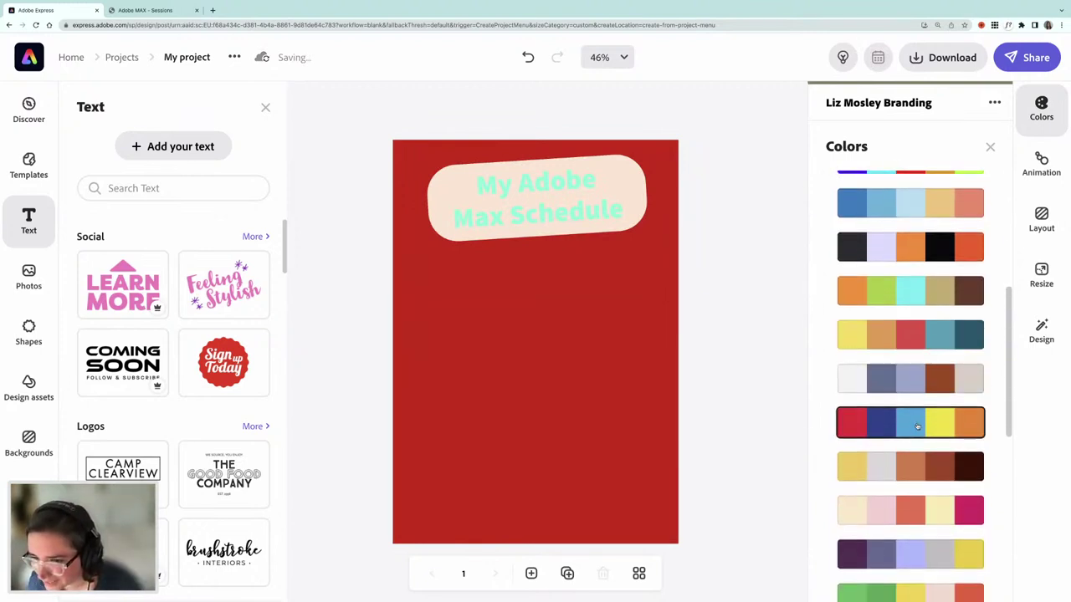
scroll(918, 428, "down", 2)
left_click(531, 389)
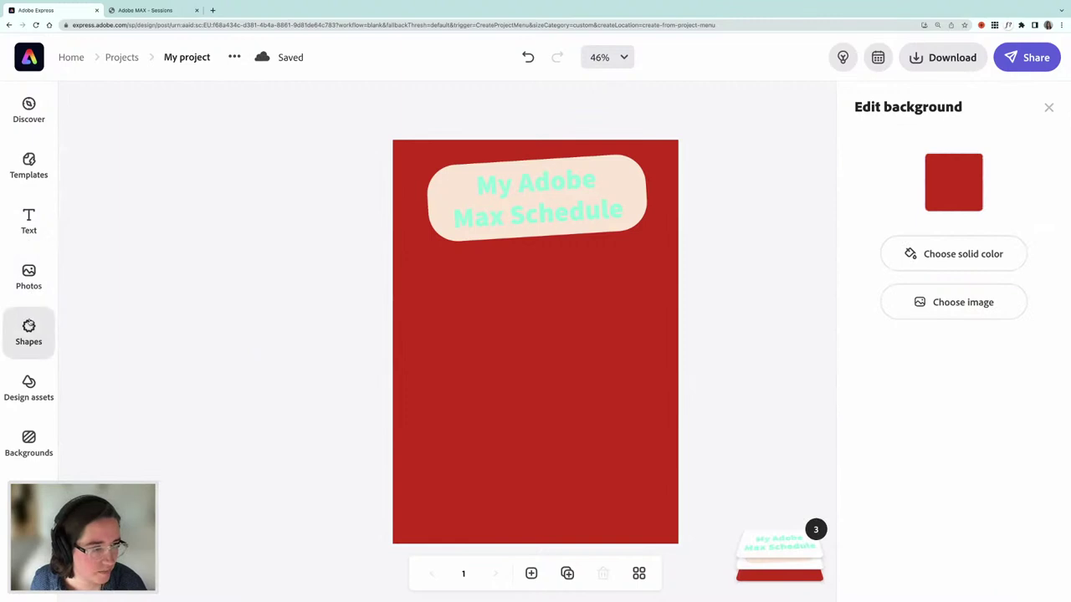
- Add a yellow rectangle, move it to the top-left corner and narrow it
left_click(28, 326)
scroll(110, 343, "down", 2)
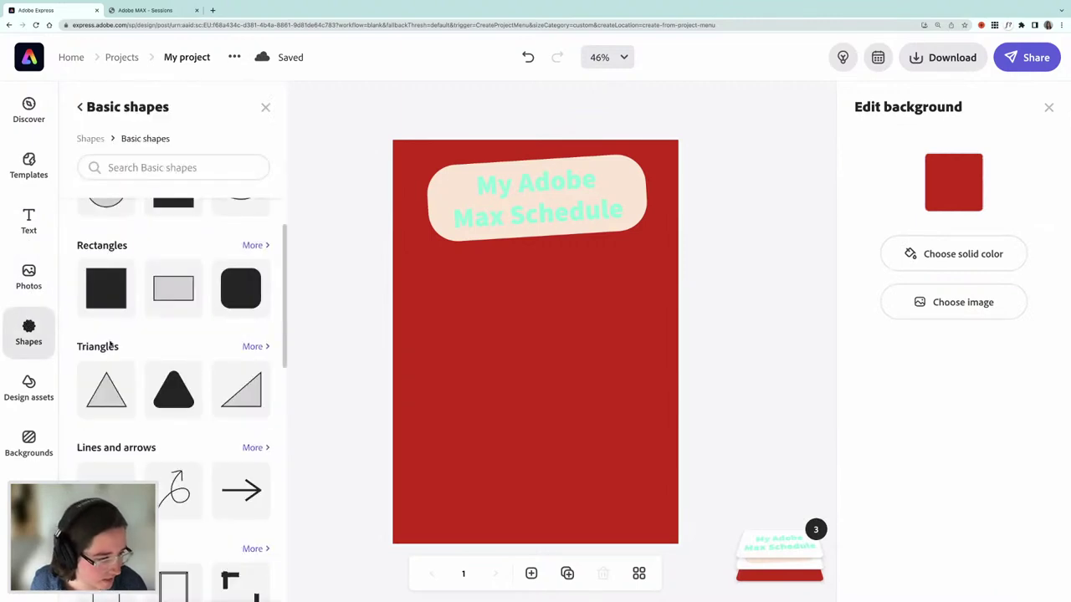
left_click(106, 288)
left_click_drag(515, 383, 452, 256)
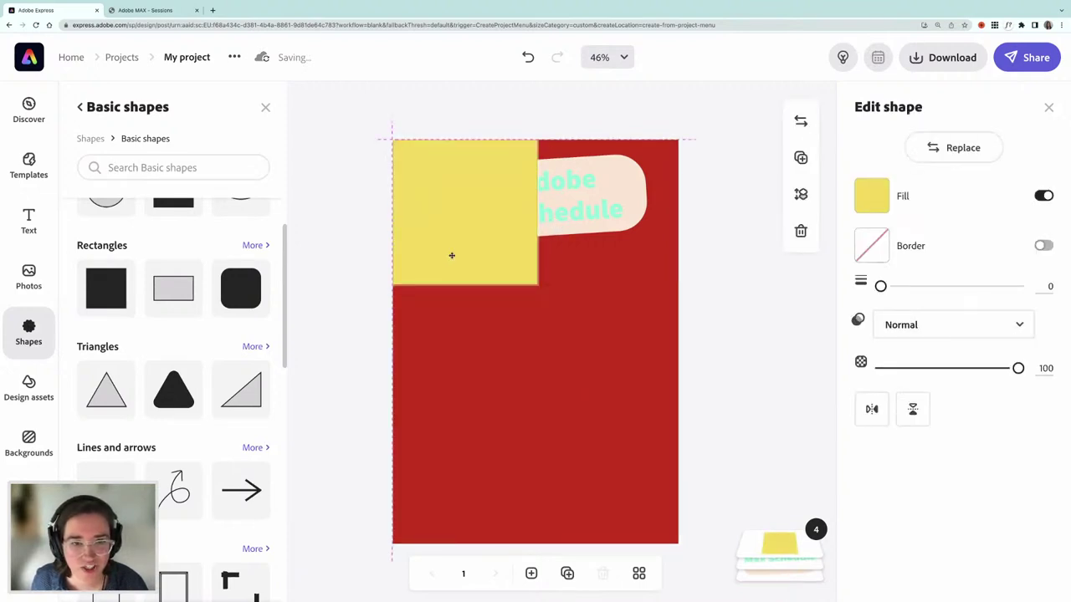
left_click_drag(537, 211, 502, 212)
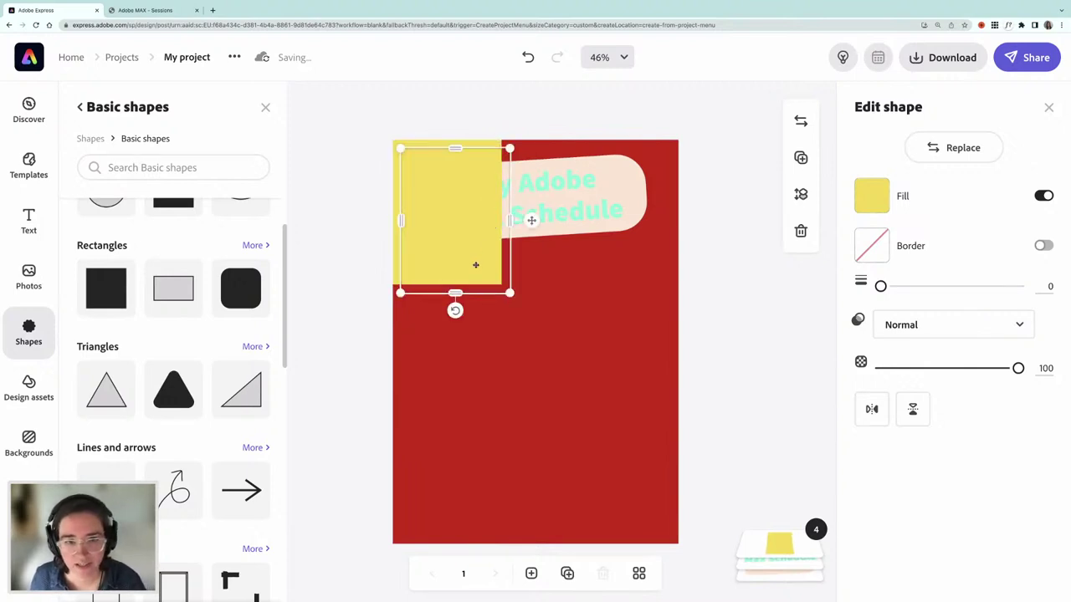
- Try a lower copy of the rectangle, narrow the original, then delete the copy
left_click_drag(459, 263, 493, 446)
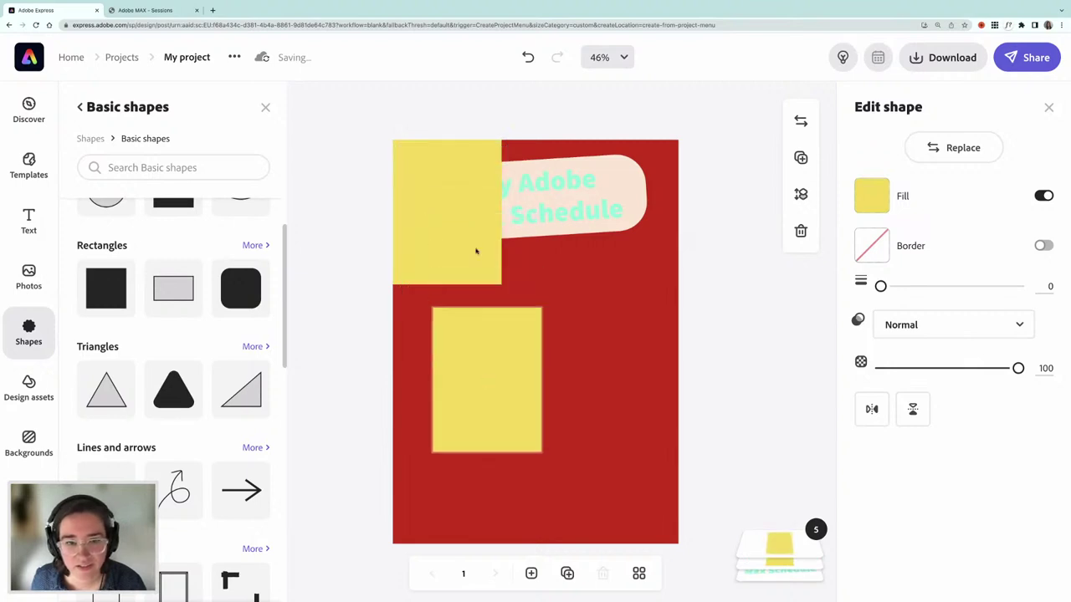
left_click(500, 213)
left_click_drag(500, 212, 493, 212)
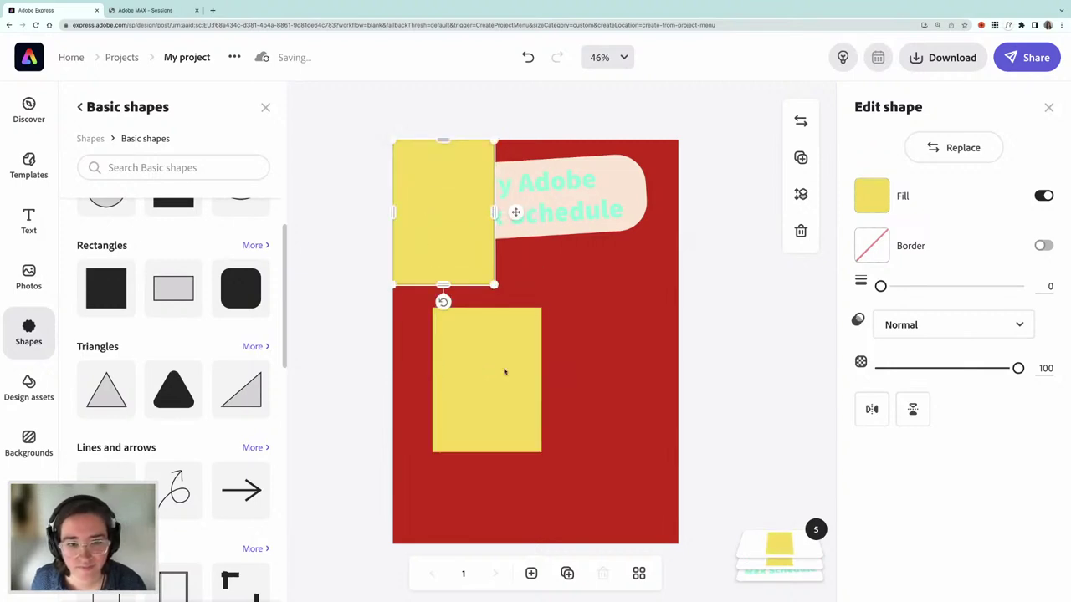
left_click(464, 373)
left_click_drag(464, 374, 468, 376)
key("Delete")
- Duplicate the yellow rectangle twice so three sit side by side across the top
left_click(397, 228)
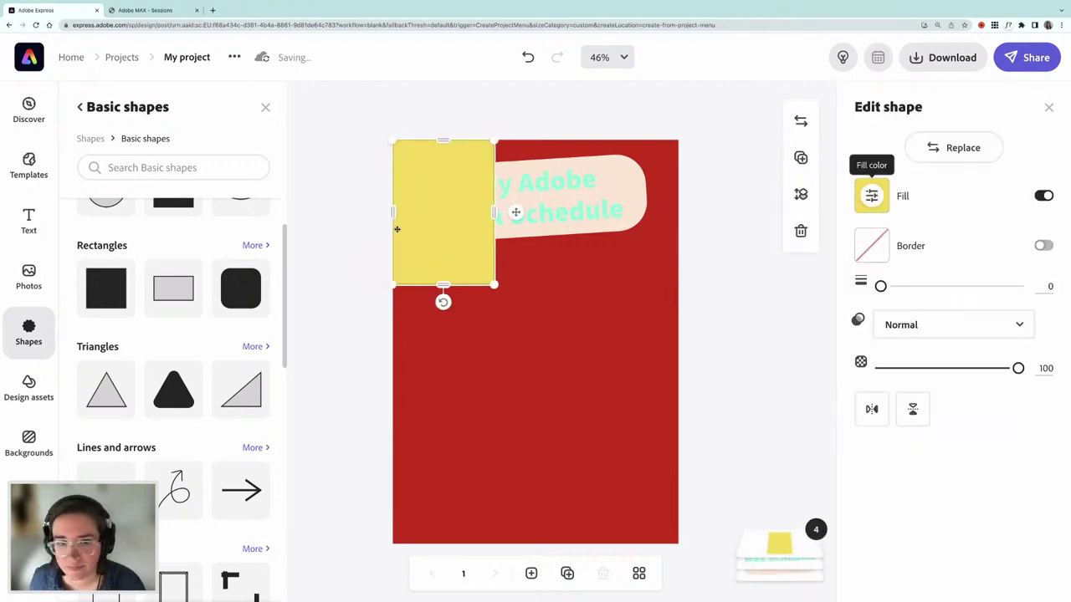
key("ctrl+d")
left_click_drag(452, 246, 546, 243)
key("Delete")
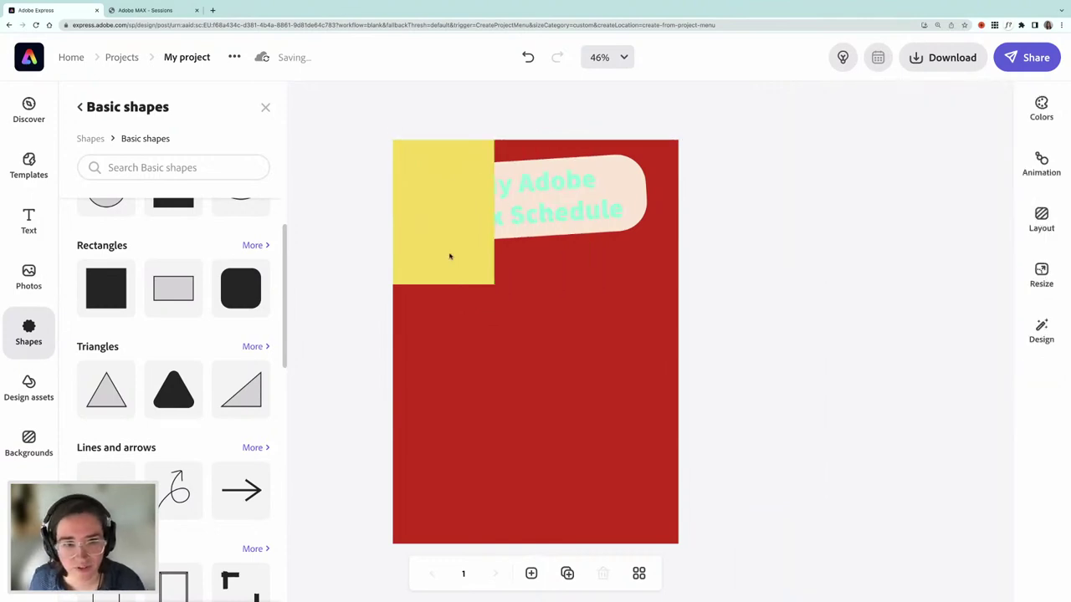
left_click_drag(494, 215, 486, 215)
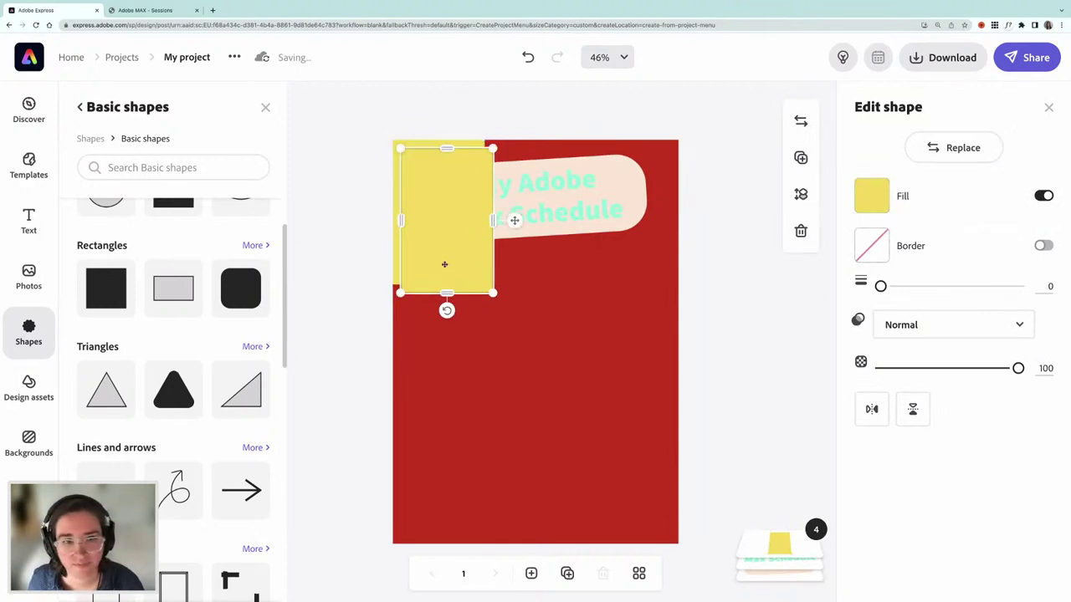
key("ctrl+d")
left_click_drag(502, 268, 606, 251)
key("ctrl+d")
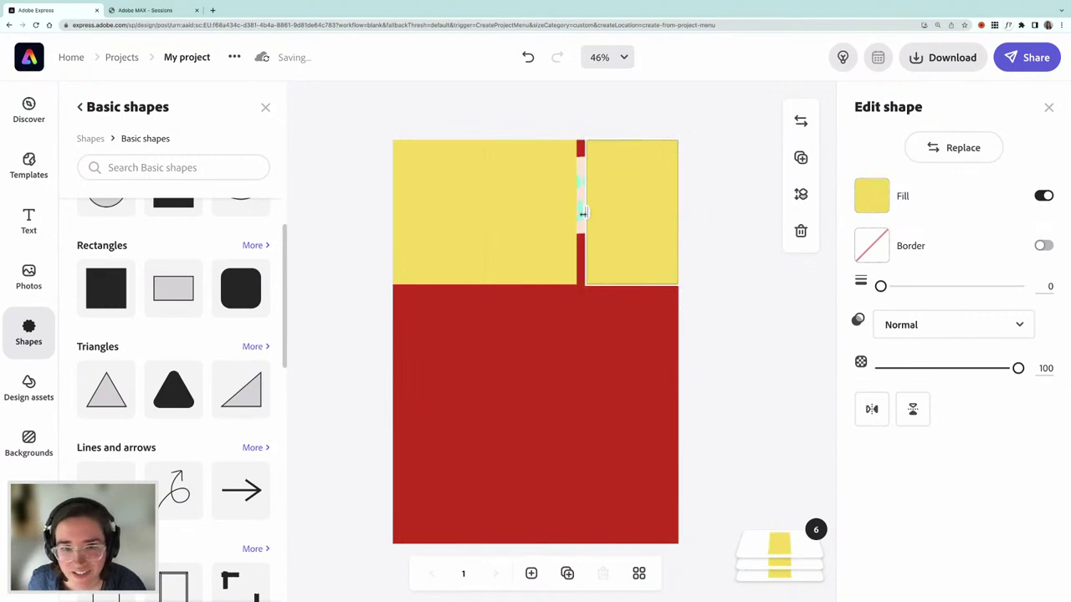
- Adjust the left and middle rectangle widths to close the gaps between them
left_click(573, 214)
left_click_drag(576, 212, 575, 216)
left_click(466, 226)
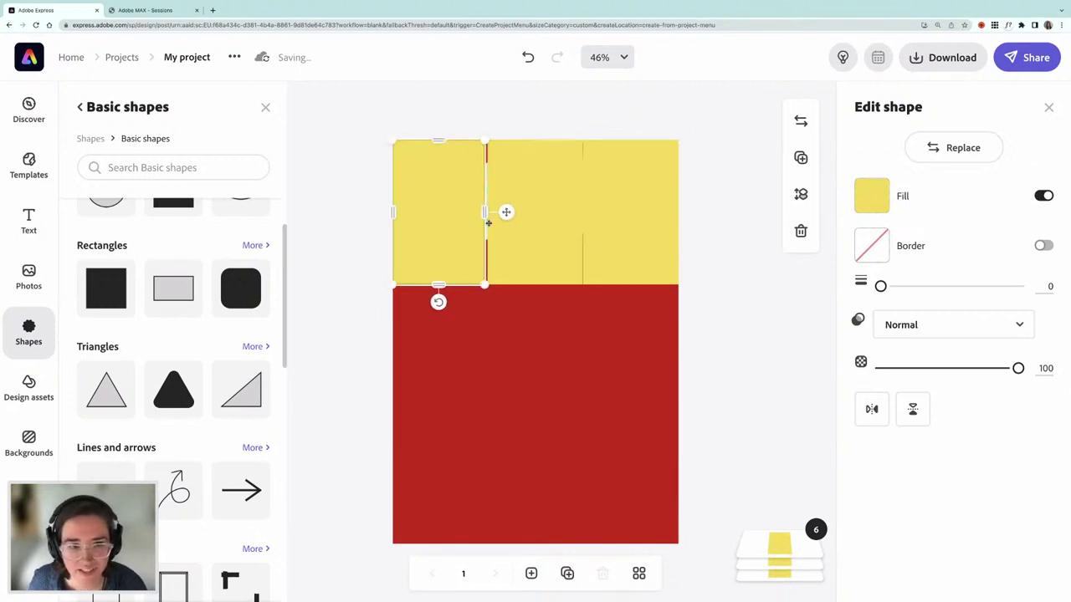
left_click_drag(485, 211, 488, 212)
left_click(557, 244)
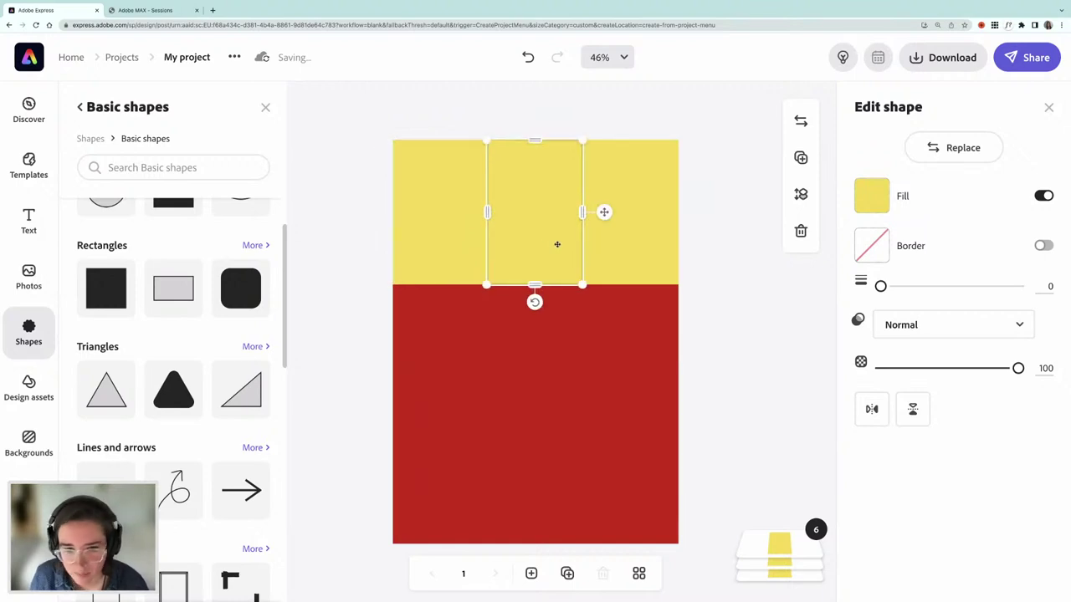
left_click(359, 247)
left_click(480, 212)
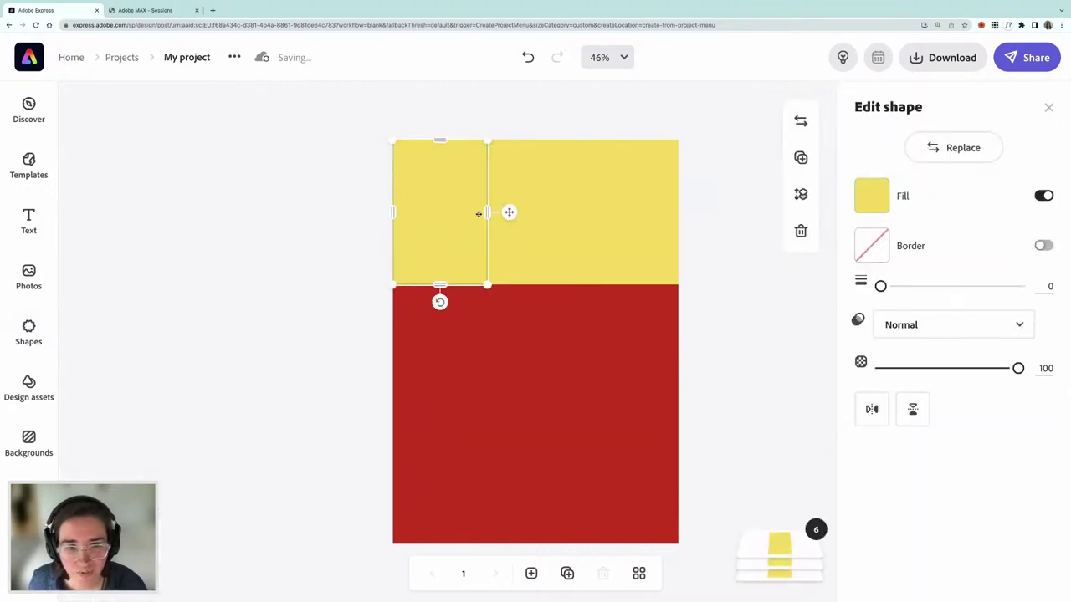
left_click_drag(488, 212, 489, 212)
left_click(538, 235)
- Fill the middle rectangle with the green swatch and the right one with mint
left_click(903, 196)
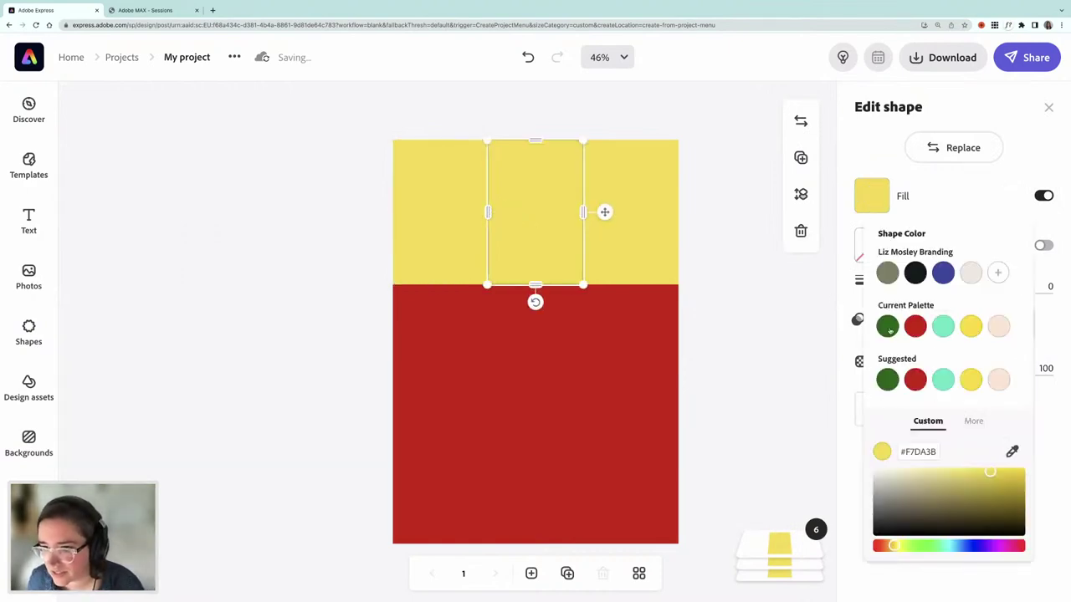
left_click(889, 328)
left_click(676, 272)
left_click(872, 195)
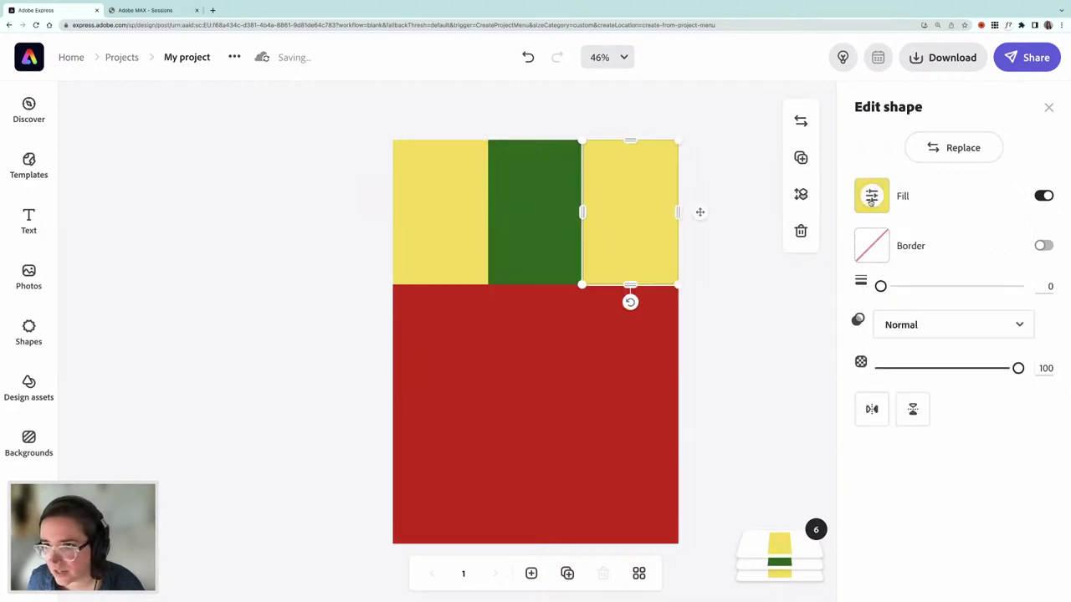
left_click(943, 327)
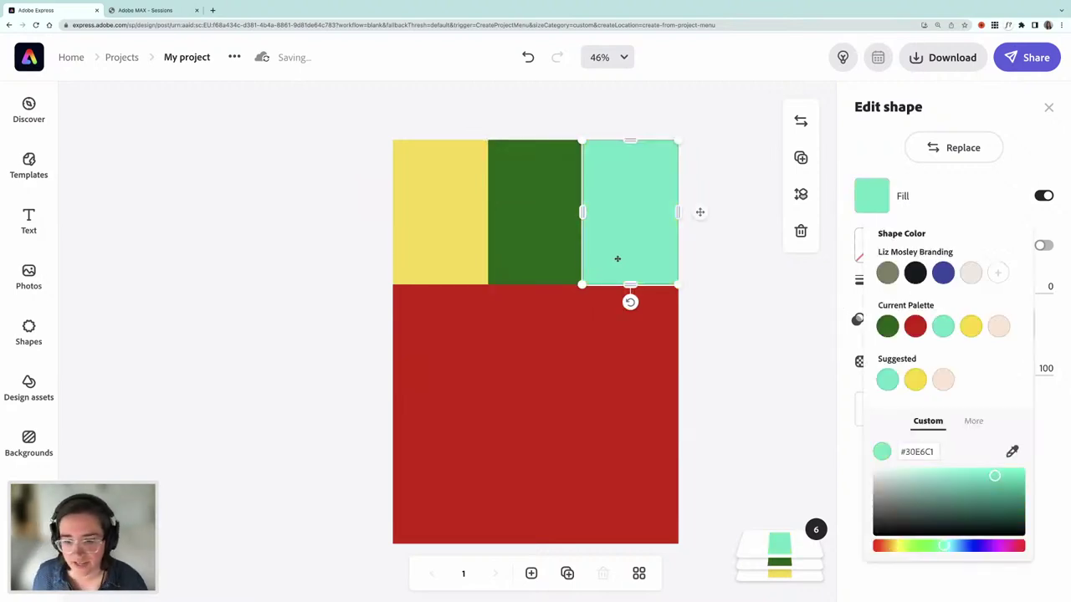
- Move the title to the top of the layer stack and stretch the yellow rectangle to the bottom
left_click(802, 544)
left_click_drag(799, 528, 789, 426)
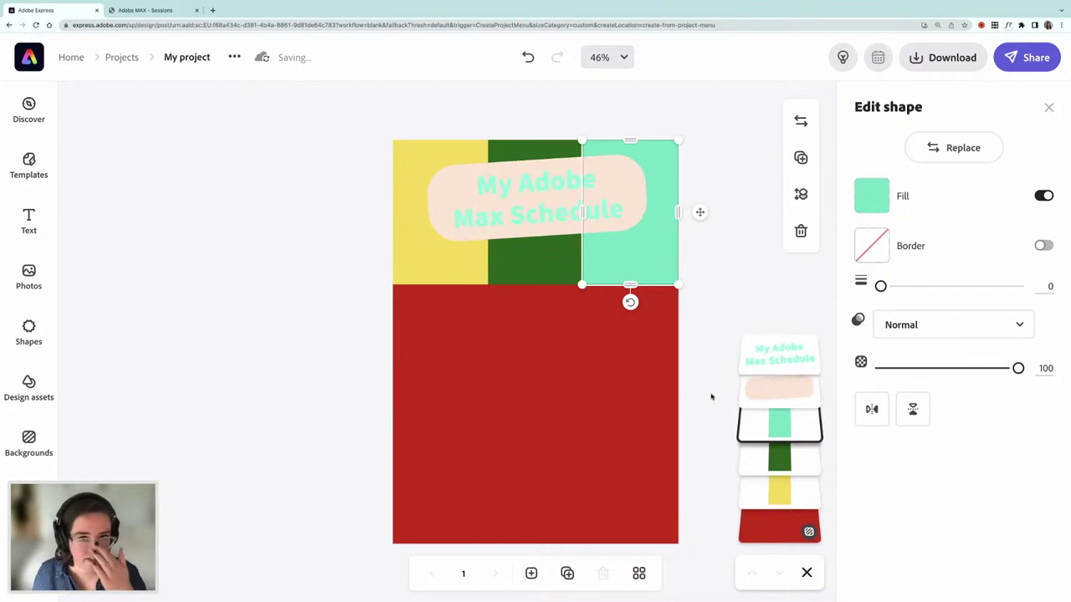
left_click(432, 277)
left_click_drag(440, 283, 461, 547)
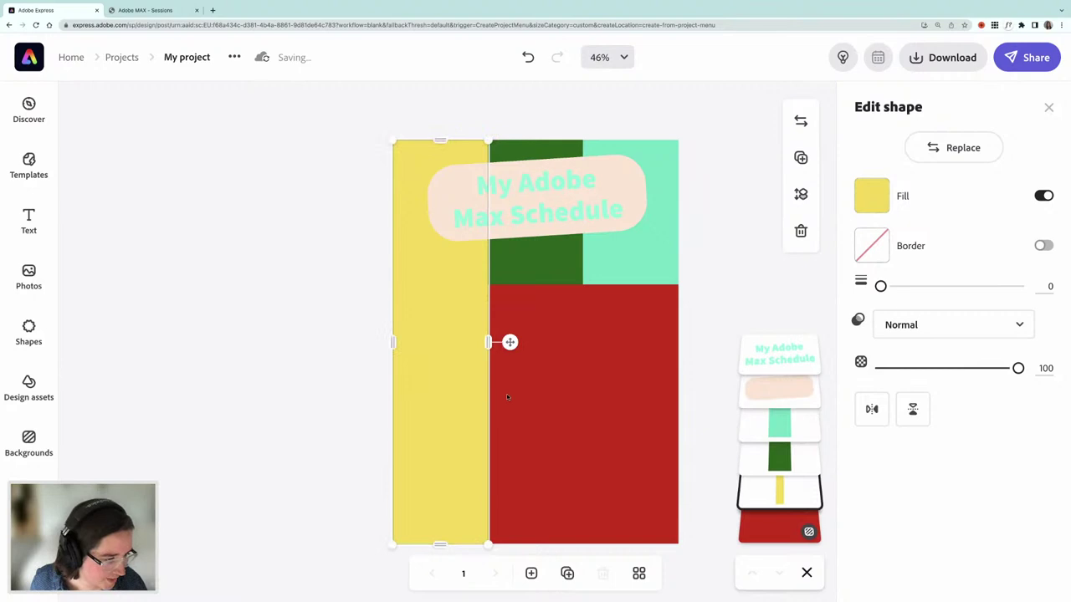
- Stretch the green and mint rectangles down to the poster bottom
left_click(526, 264)
left_click_drag(535, 285, 533, 544)
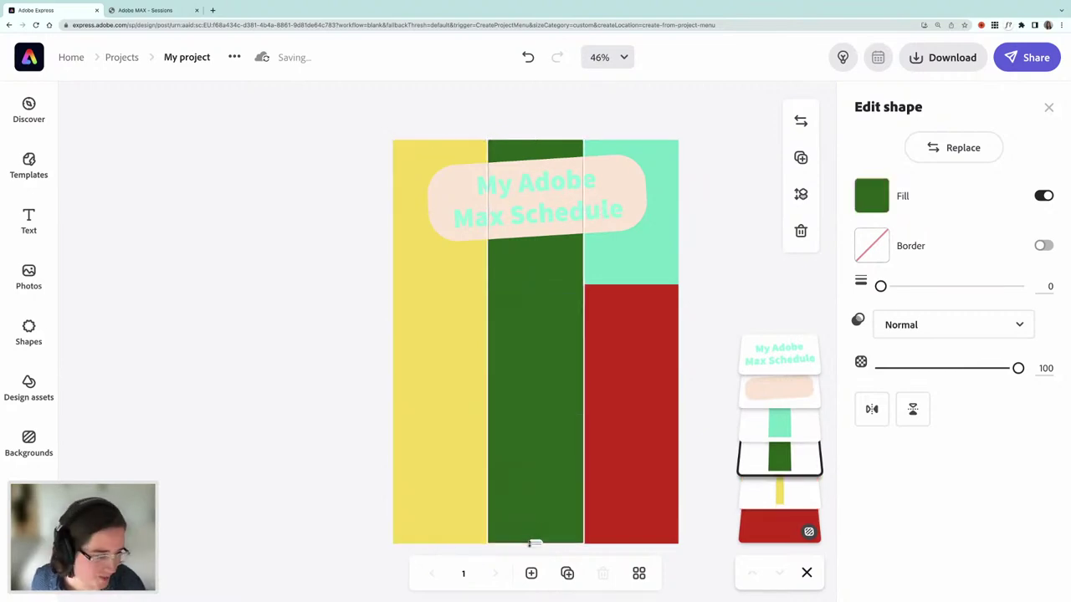
left_click(633, 272)
left_click_drag(630, 286, 629, 543)
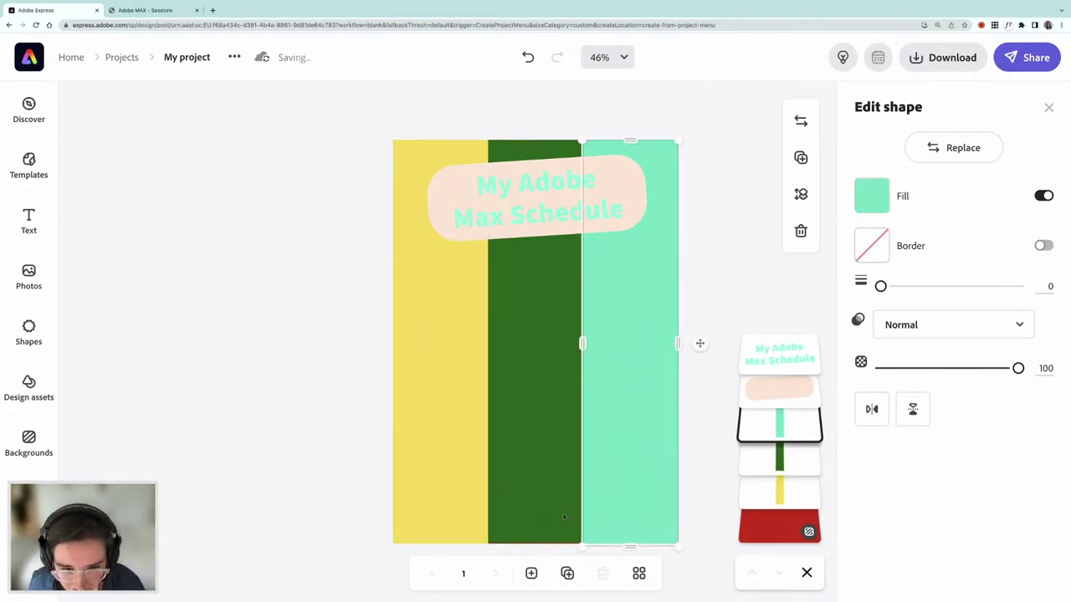
left_click(539, 542)
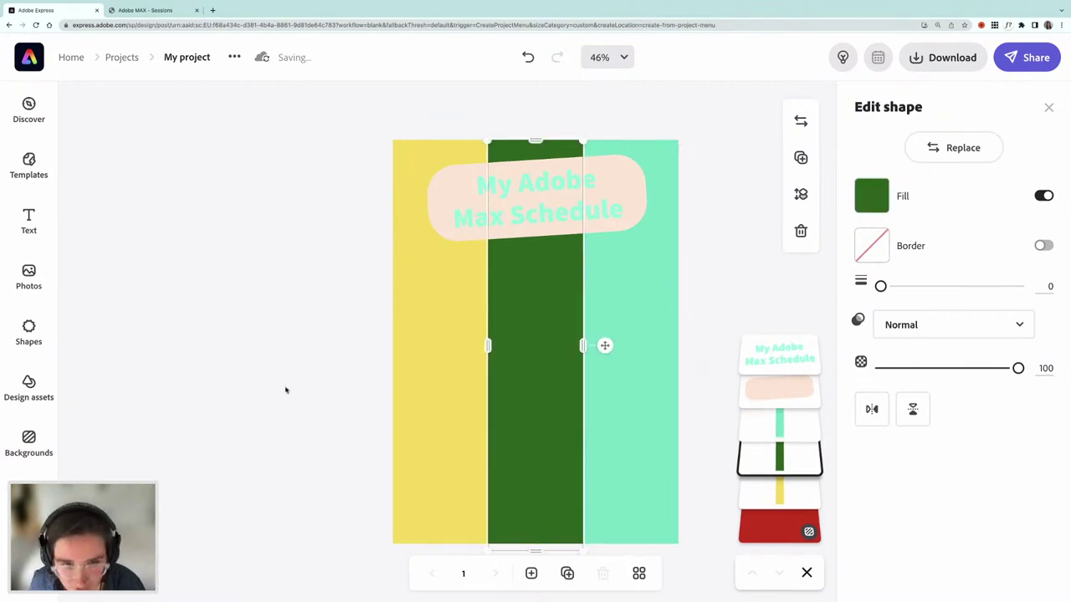
left_click(369, 323)
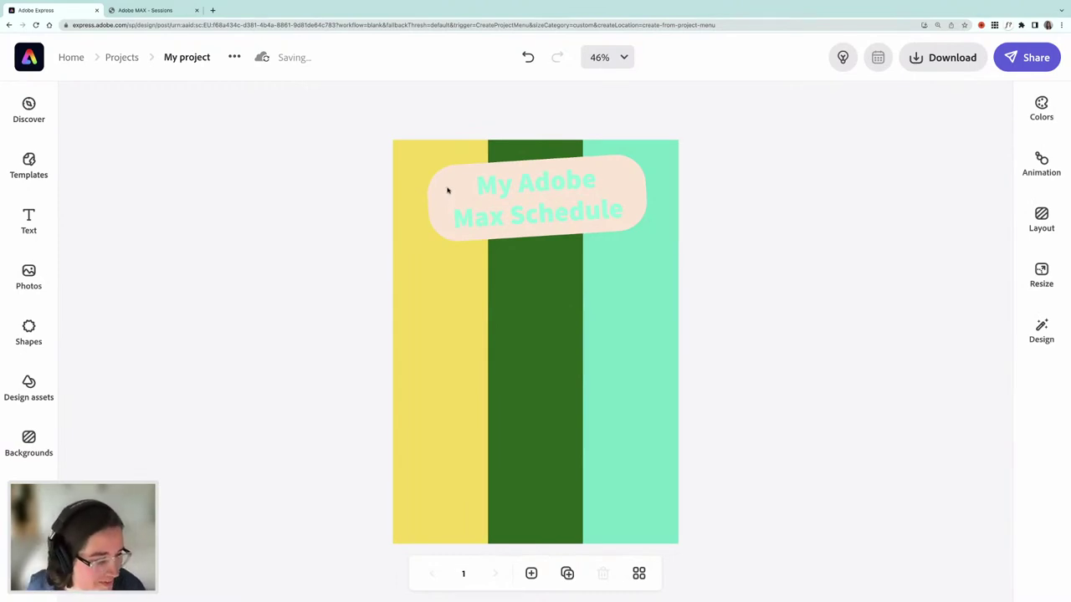
- Duplicate the title pill below the title, level it, and shrink it onto the left stripe
left_click(439, 184)
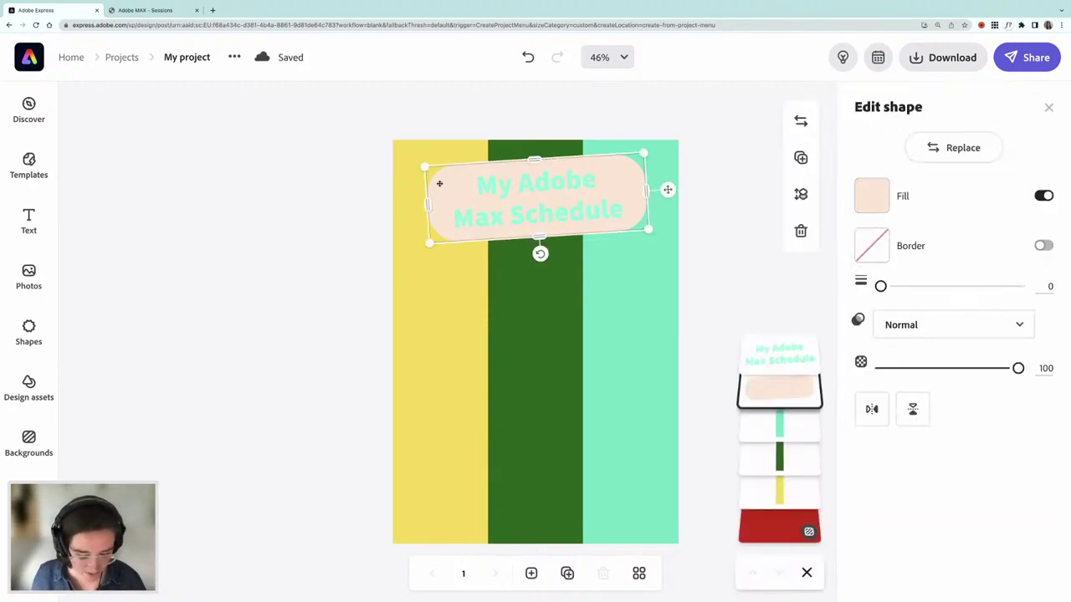
key("super+d")
left_click_drag(558, 203, 553, 289)
left_click_drag(540, 344, 536, 346)
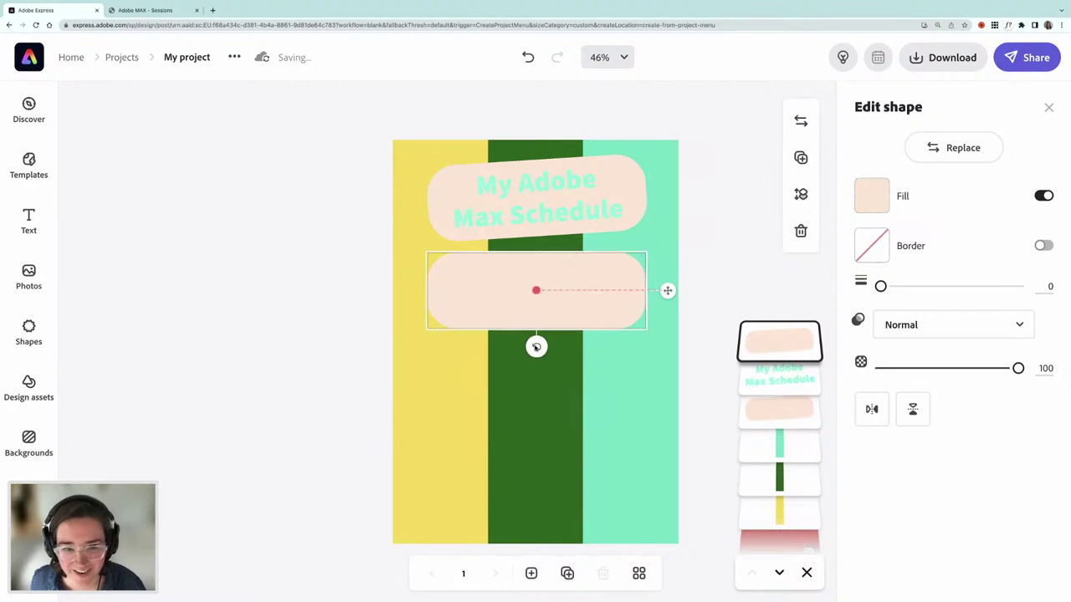
left_click_drag(644, 328, 493, 262)
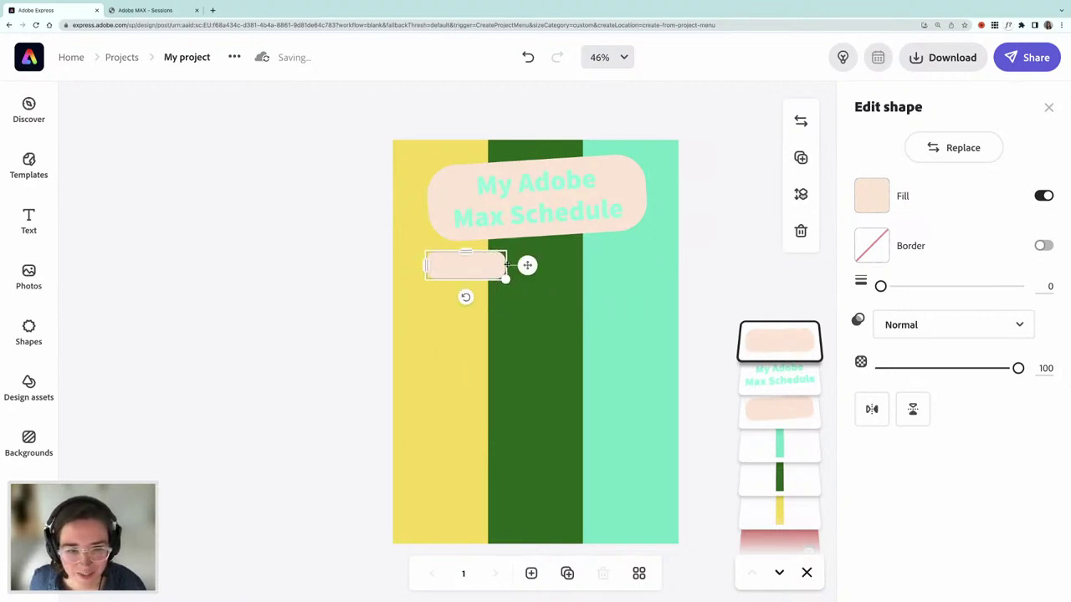
mouse_move(426, 265)
left_mouse_down()
mouse_move(406, 265)
mouse_move(445, 268)
left_mouse_up()
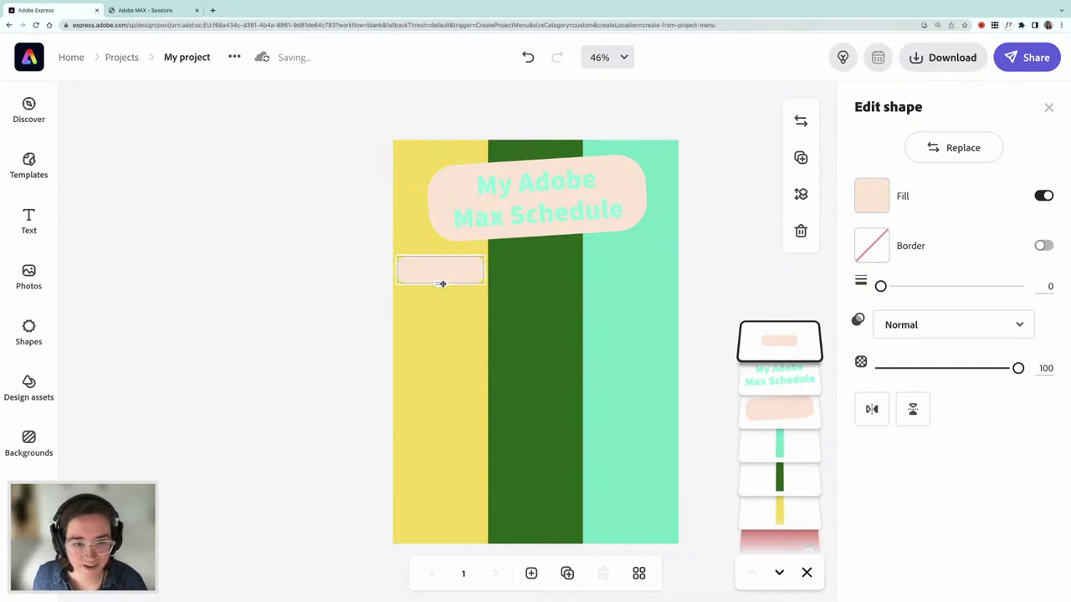
left_click_drag(447, 273, 455, 268)
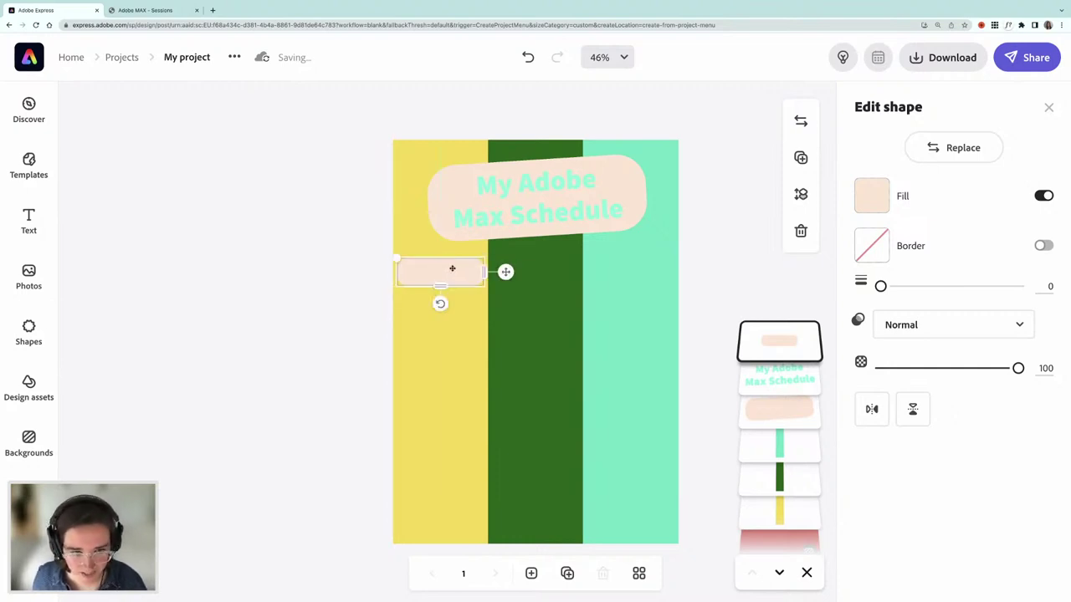
- Duplicate the small pale box onto the green and mint stripes
key("ctrl+d")
left_click_drag(461, 280, 619, 275)
key("ctrl+d")
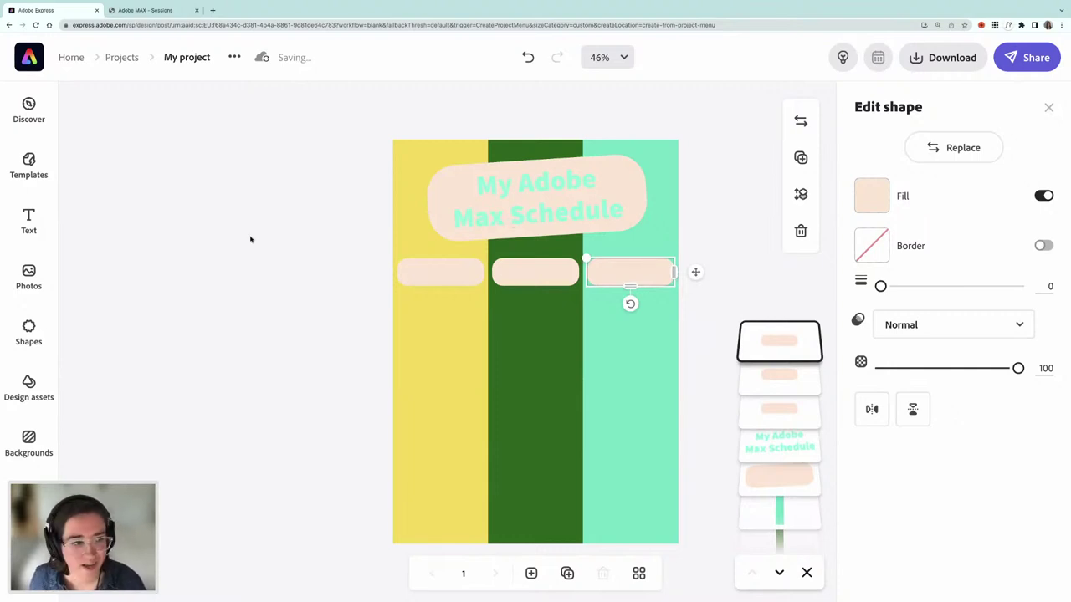
left_click(31, 216)
- Add a 'Tuesday' label, shrink it, and place it inside the left pill
left_click(162, 152)
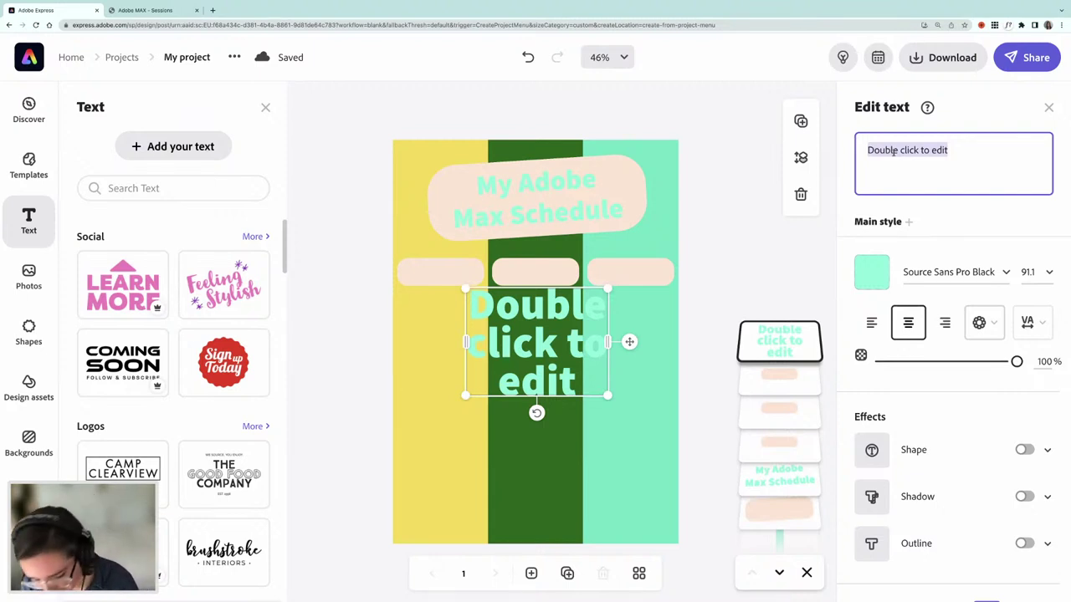
type("Tuesday")
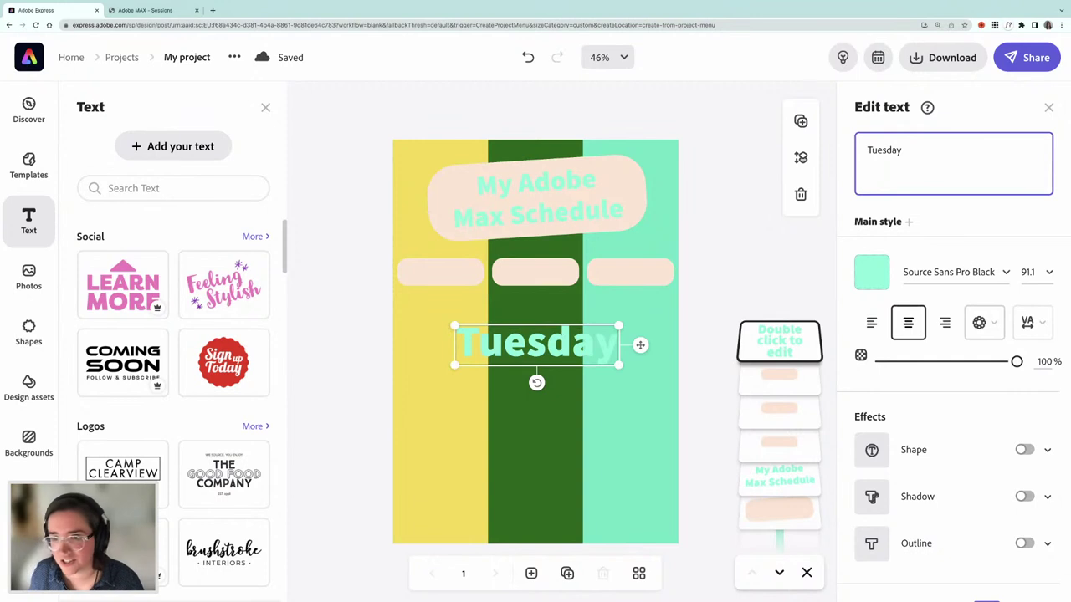
left_click_drag(618, 365, 530, 332)
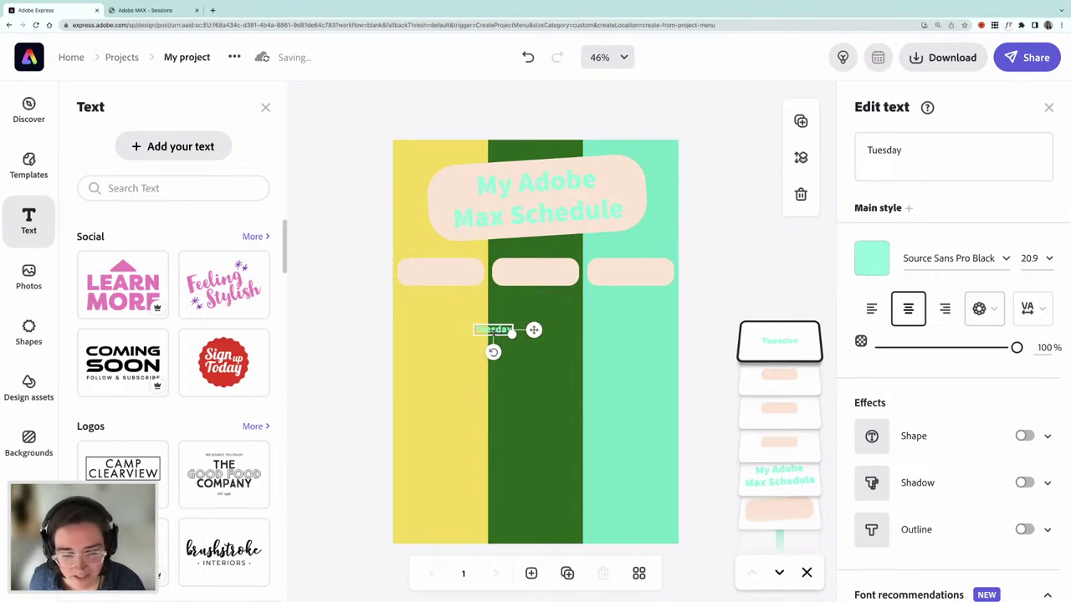
left_click_drag(498, 332, 444, 275)
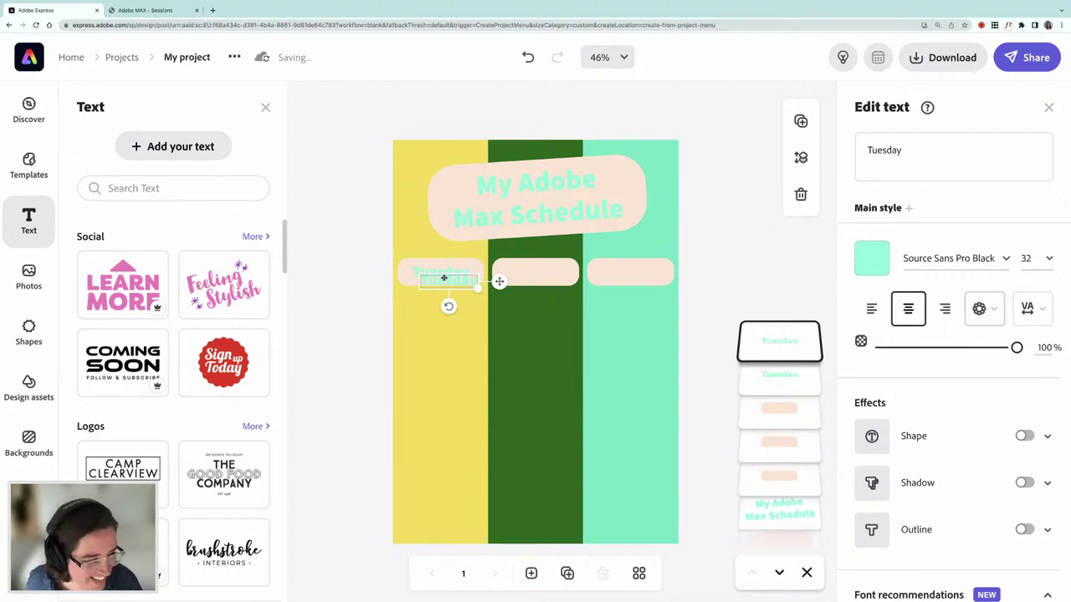
- Copy the label into the green column, retype it 'Wednesday', and fit it in the pill
left_click_drag(448, 281, 520, 319)
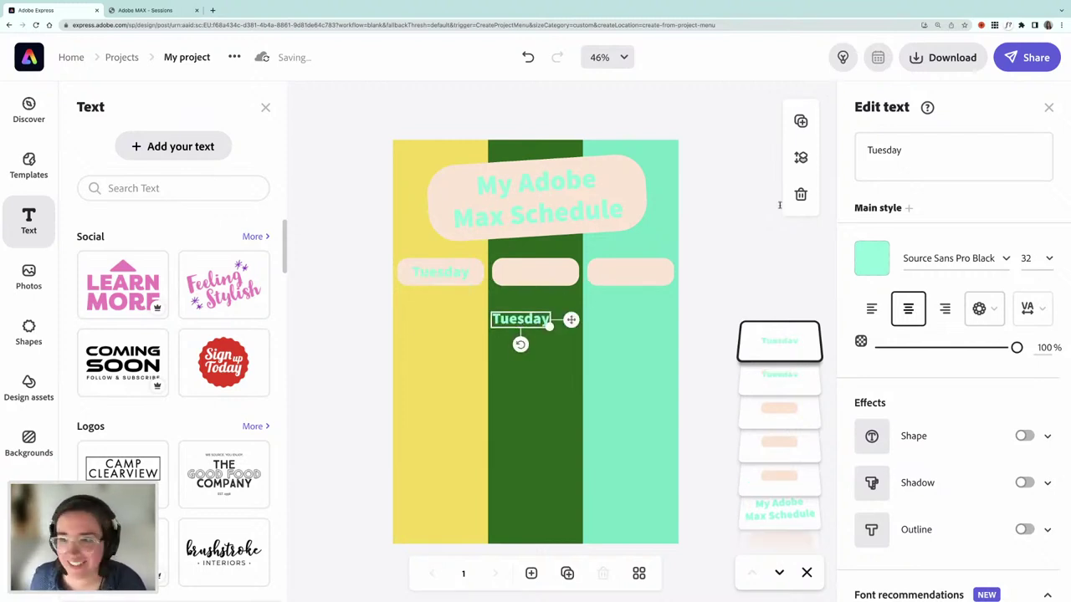
left_click(871, 150)
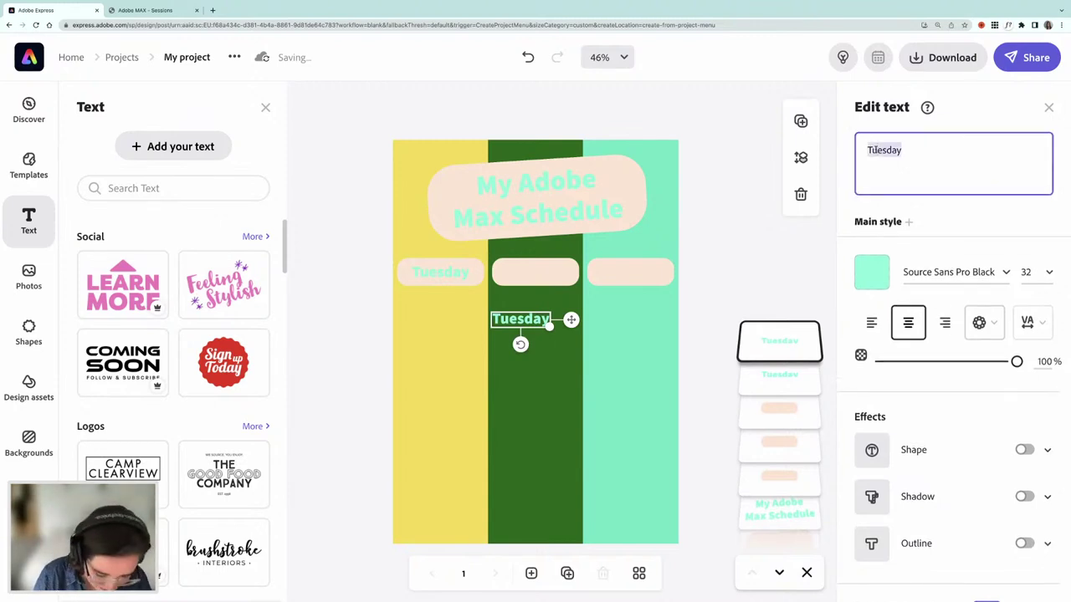
type("Wednesday")
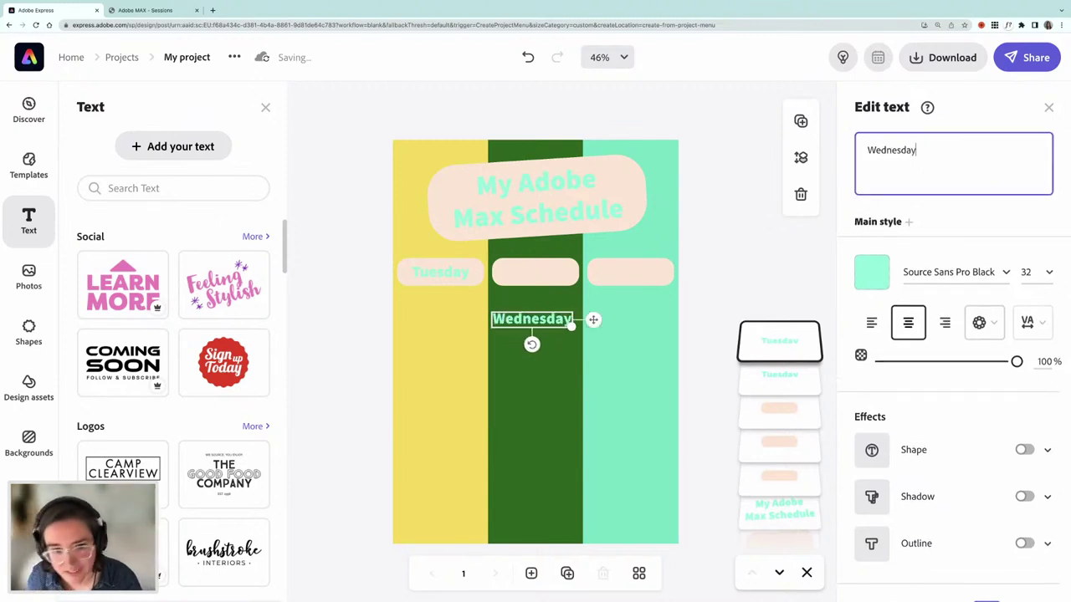
left_click_drag(571, 327, 531, 275)
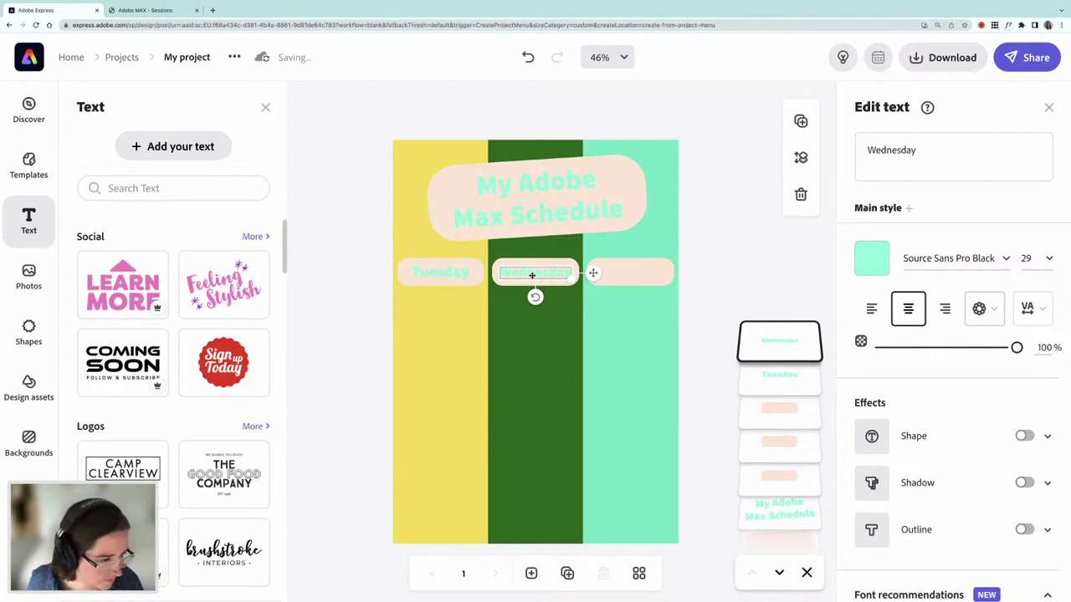
left_click_drag(532, 275, 566, 344)
- Retype another copy as 'Thursday' and place it inside the right pill
left_click(895, 150)
type("Thursday")
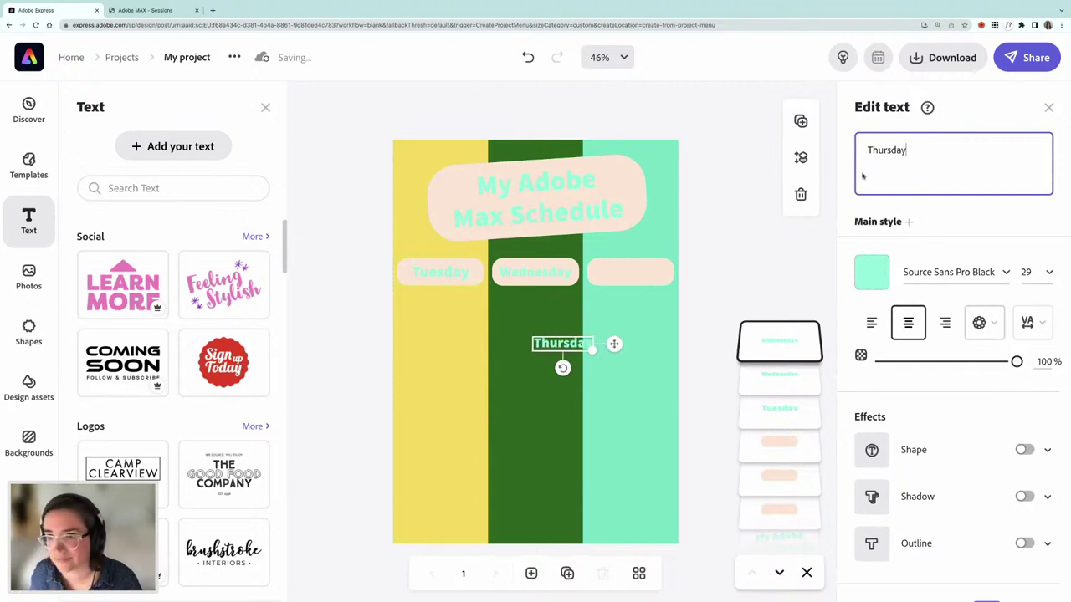
left_click(619, 279)
left_click_drag(618, 277, 602, 292)
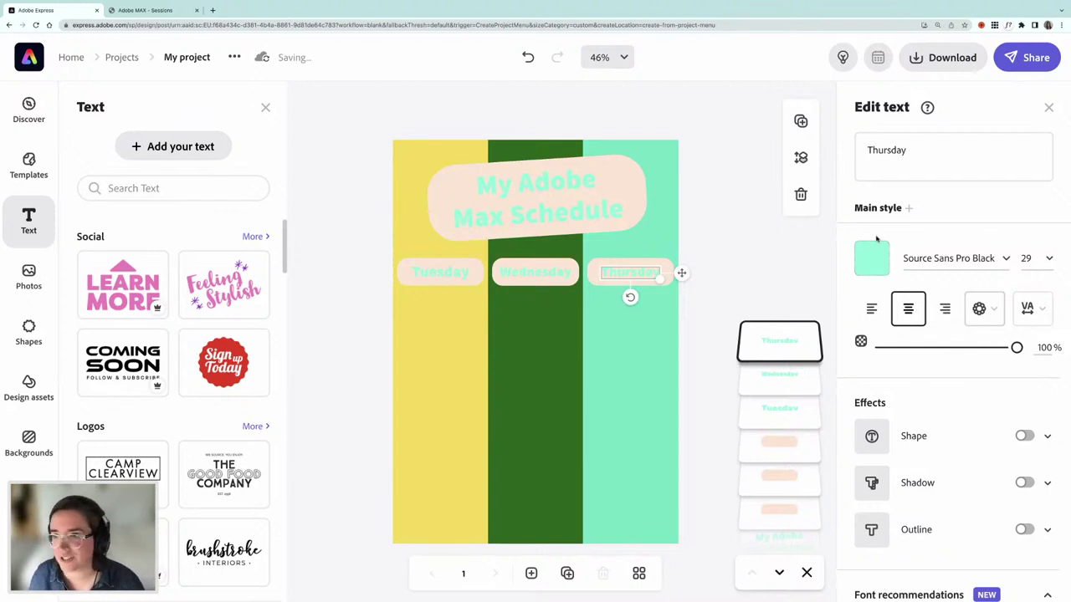
left_click(1049, 107)
left_click(1044, 110)
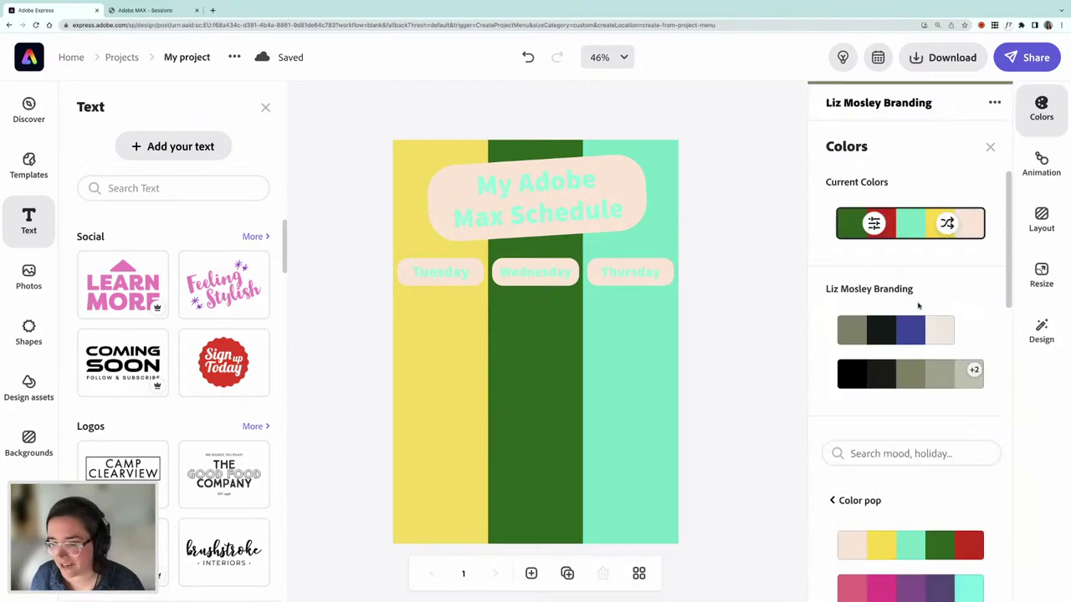
- Search the Colors panel for 'rainbow' colour palettes
scroll(918, 306, "down", 4)
left_click(856, 268)
type("raindow")
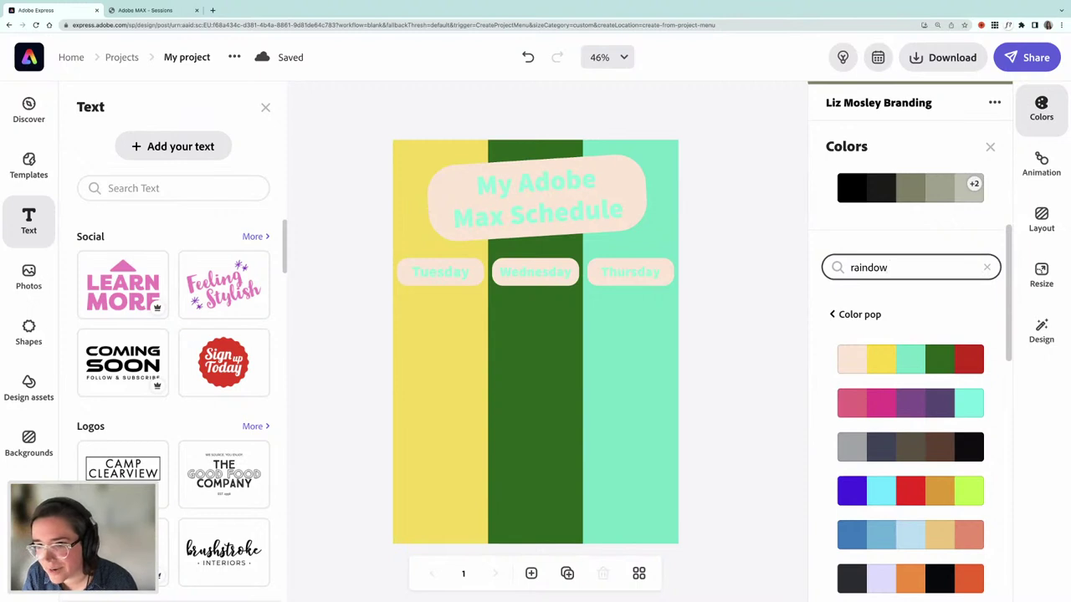
key("BackSpace")
key("BackSpace")
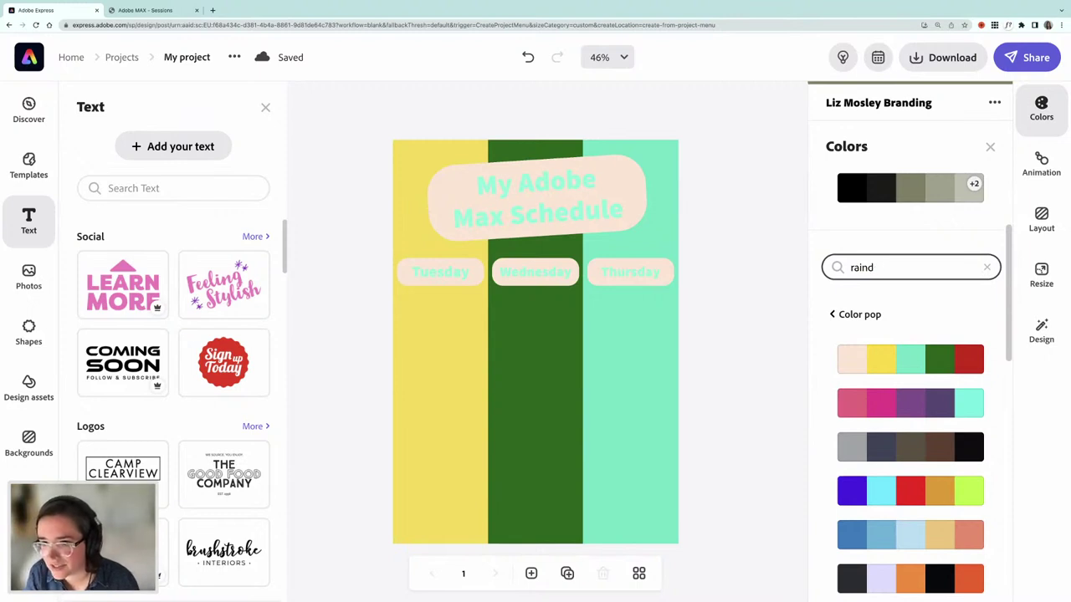
type("bow")
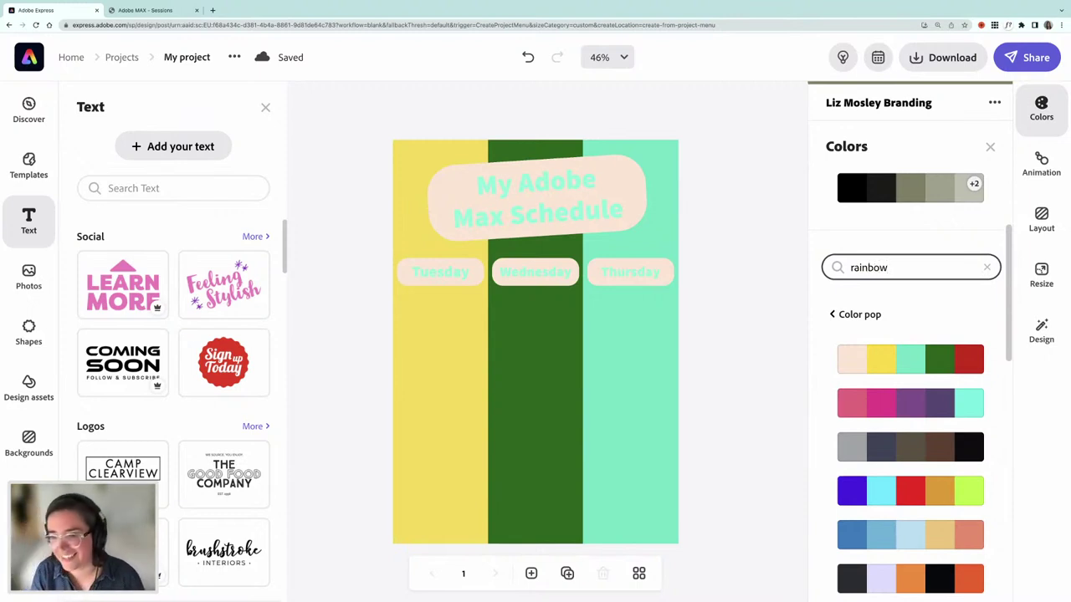
key("Return")
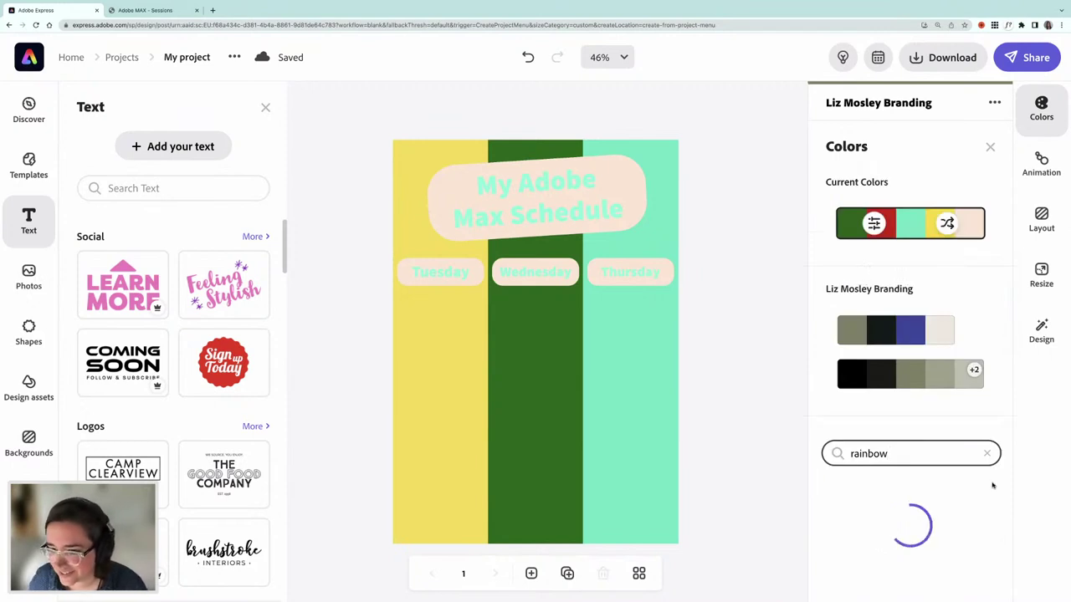
scroll(960, 484, "down", 7)
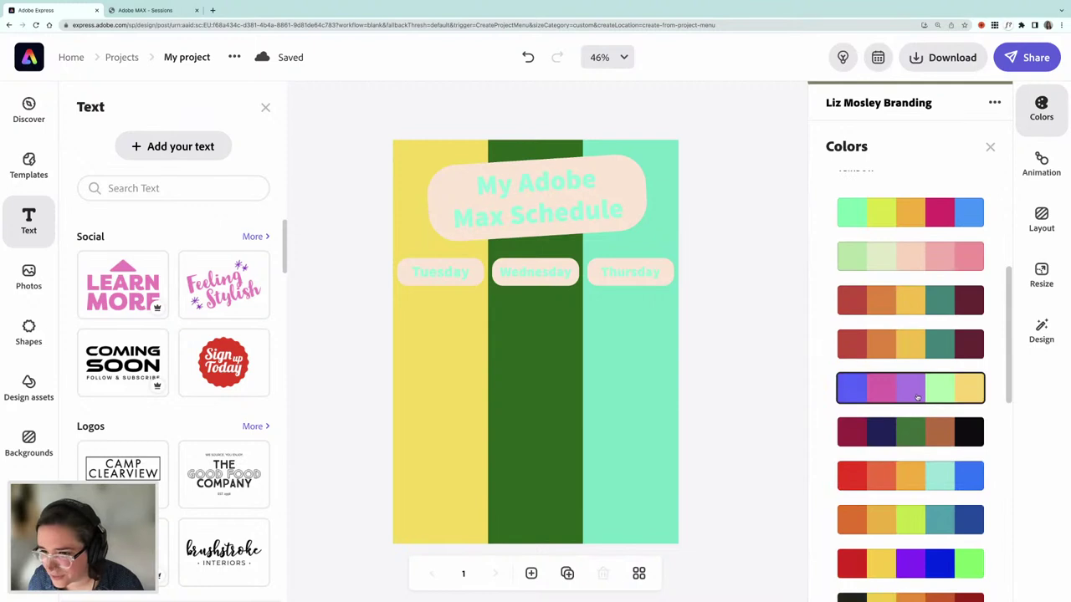
- Try the purple-yellow, red-orange-blue and orange-green-blue palettes on the design
left_click(918, 399)
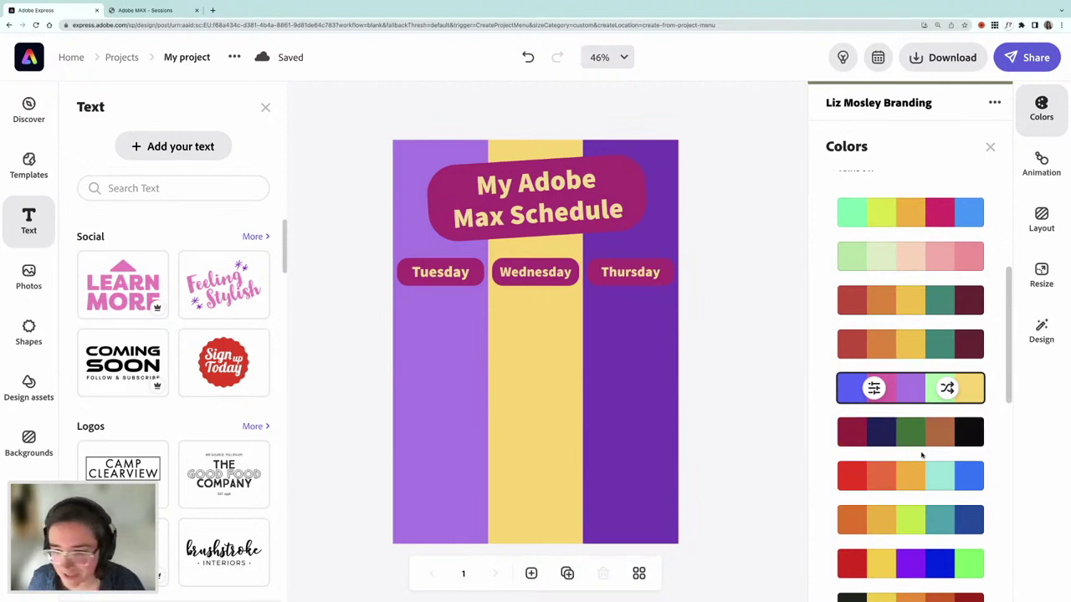
scroll(918, 449, "down", 3)
scroll(912, 449, "up", 1)
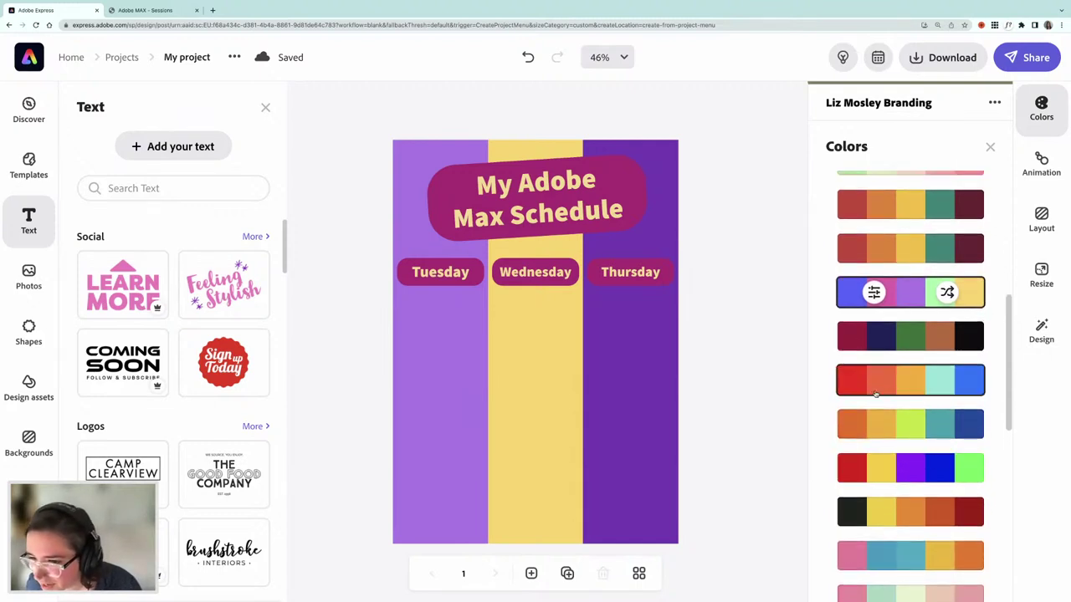
left_click(890, 390)
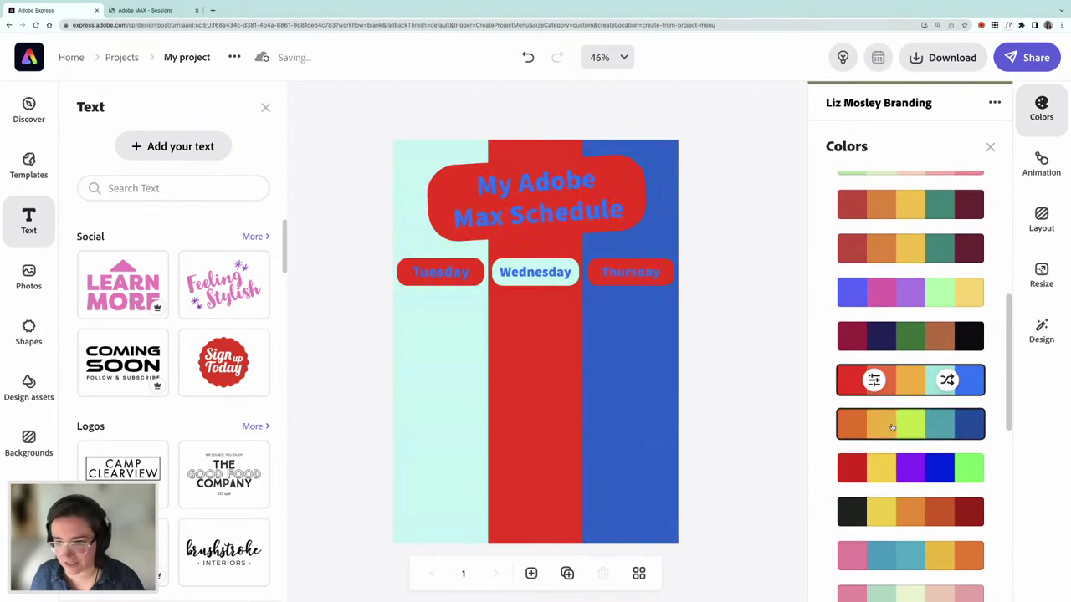
left_click(892, 427)
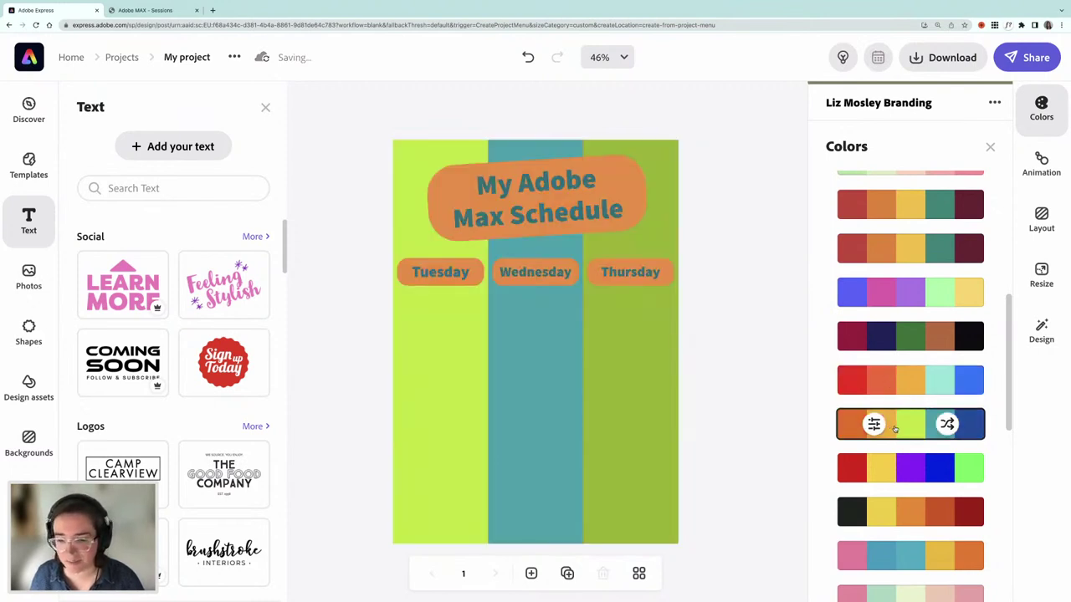
- Apply the red-yellow-purple-blue palette, then the green, orange and black palette
scroll(892, 426, "down", 3)
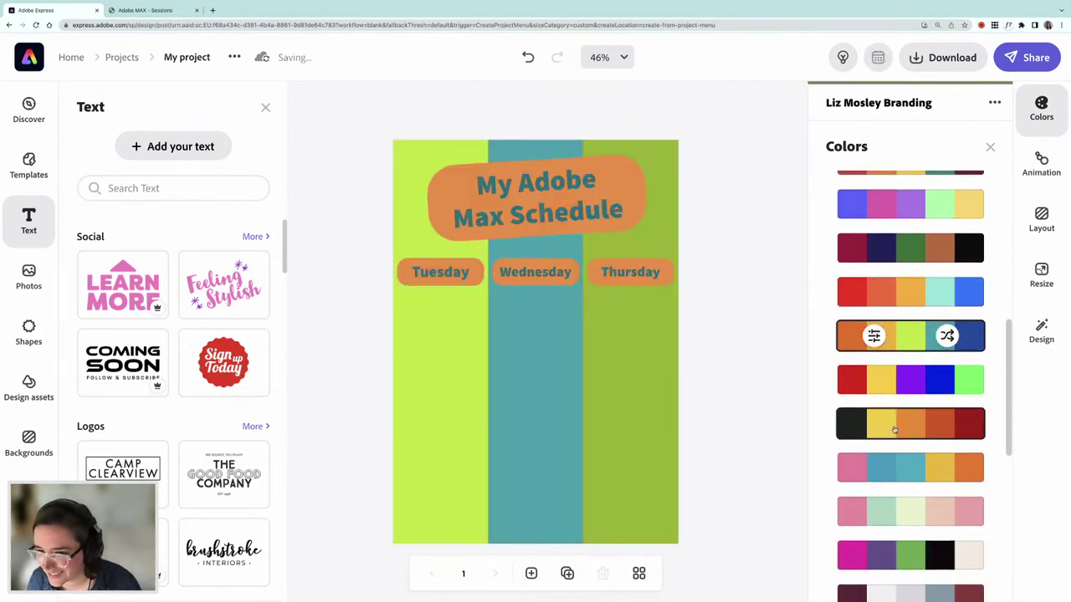
scroll(894, 402, "down", 1)
left_click(892, 380)
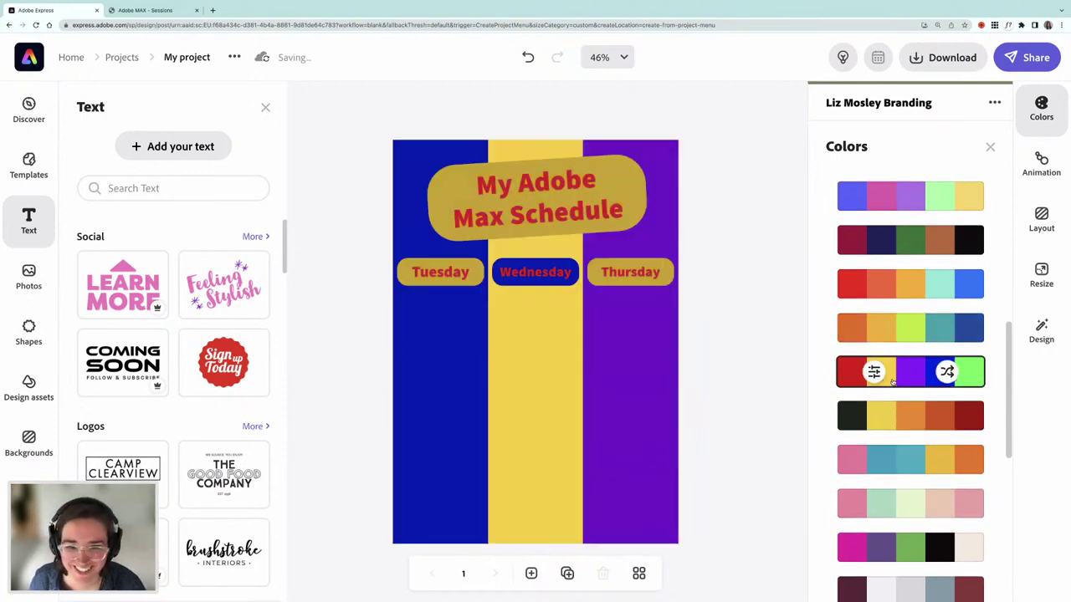
scroll(899, 410, "down", 2)
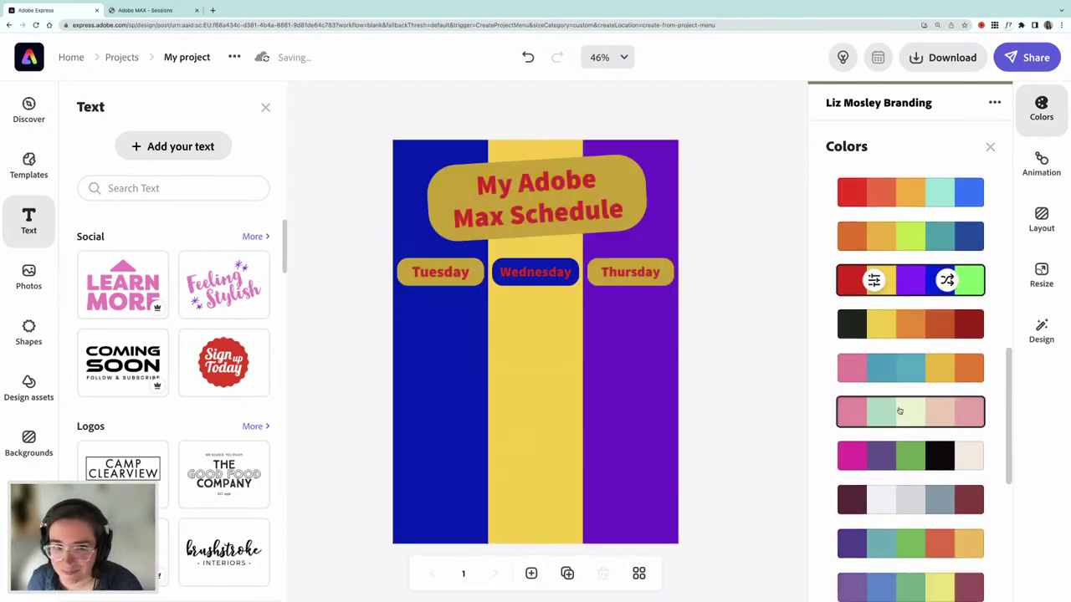
scroll(899, 411, "down", 3)
scroll(900, 410, "down", 4)
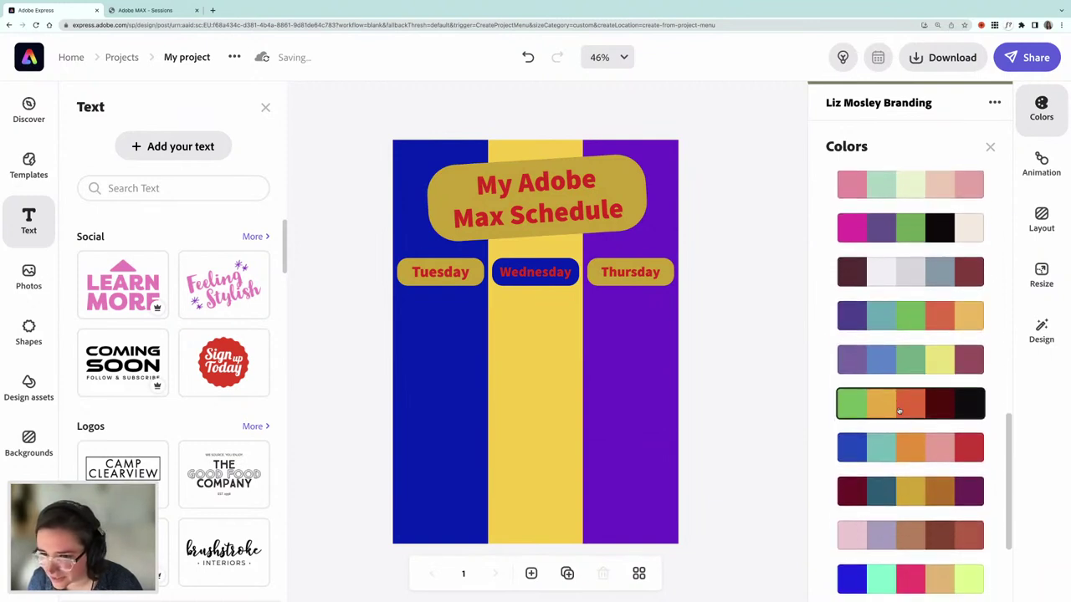
left_click(899, 410)
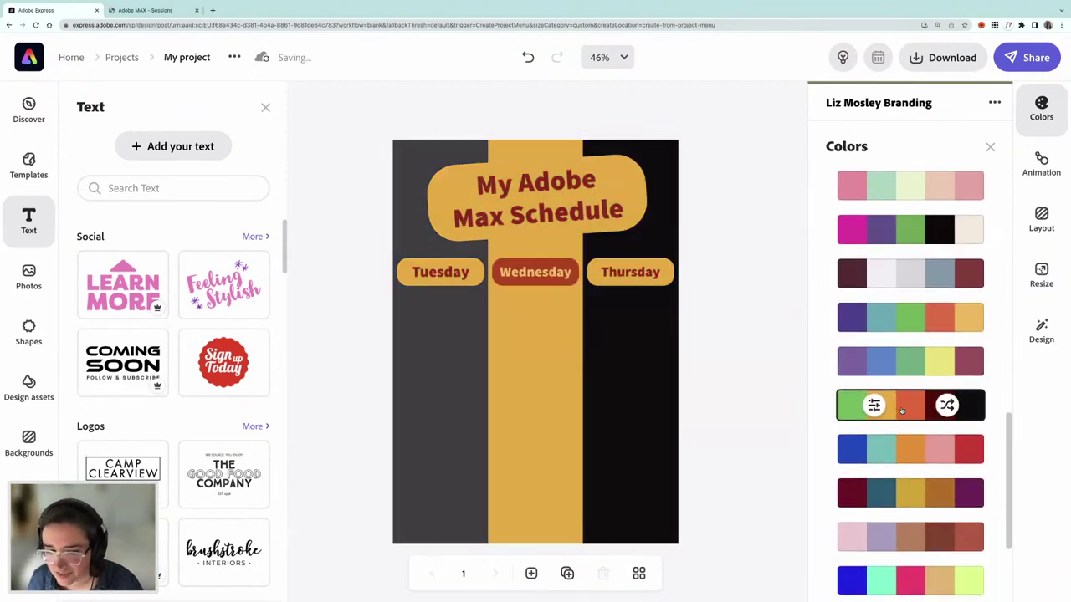
scroll(902, 410, "down", 3)
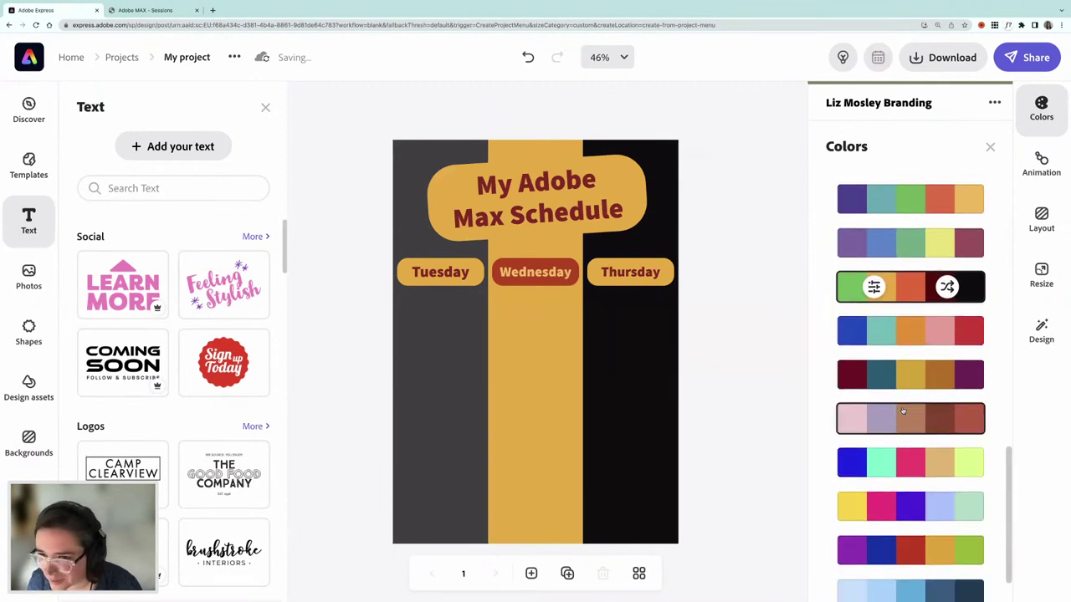
- Shuffle the green, orange and black palette's colour assignment twice
left_click(946, 287)
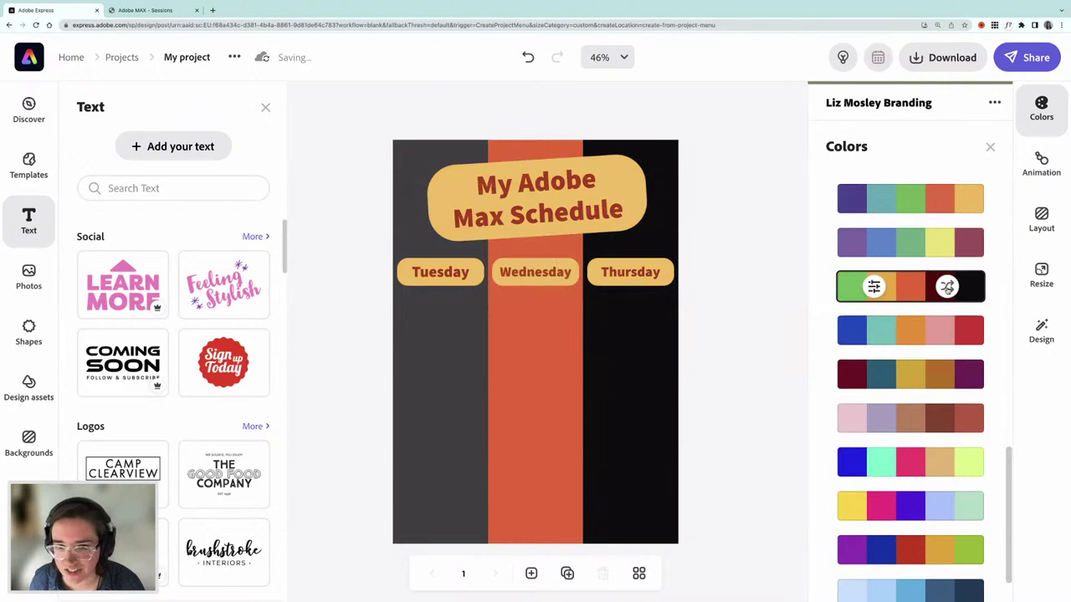
left_click(946, 287)
scroll(893, 331, "down", 2)
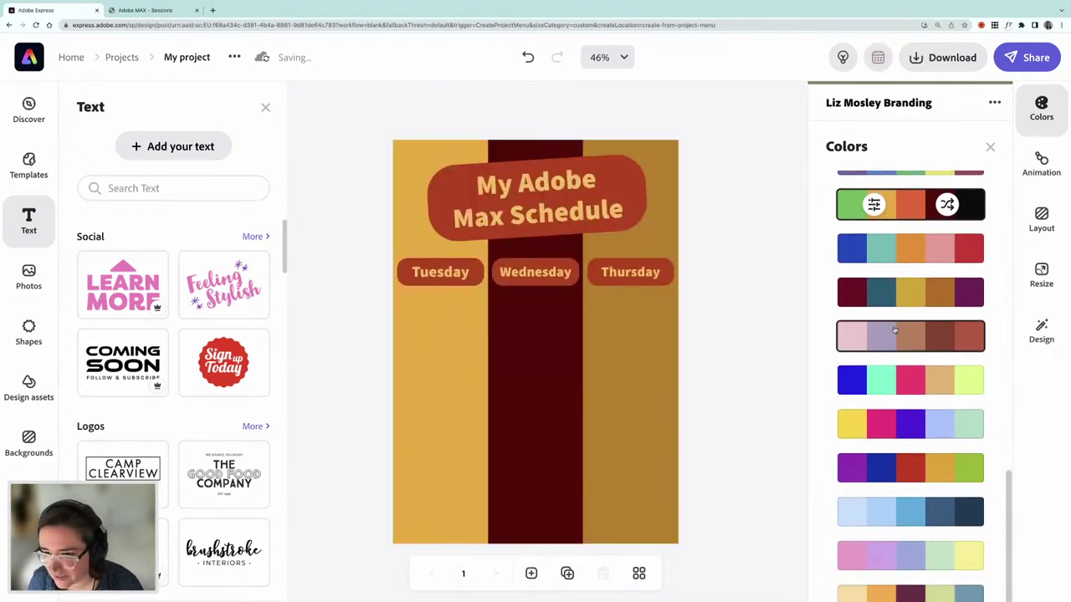
scroll(895, 330, "down", 3)
scroll(895, 333, "up", 1)
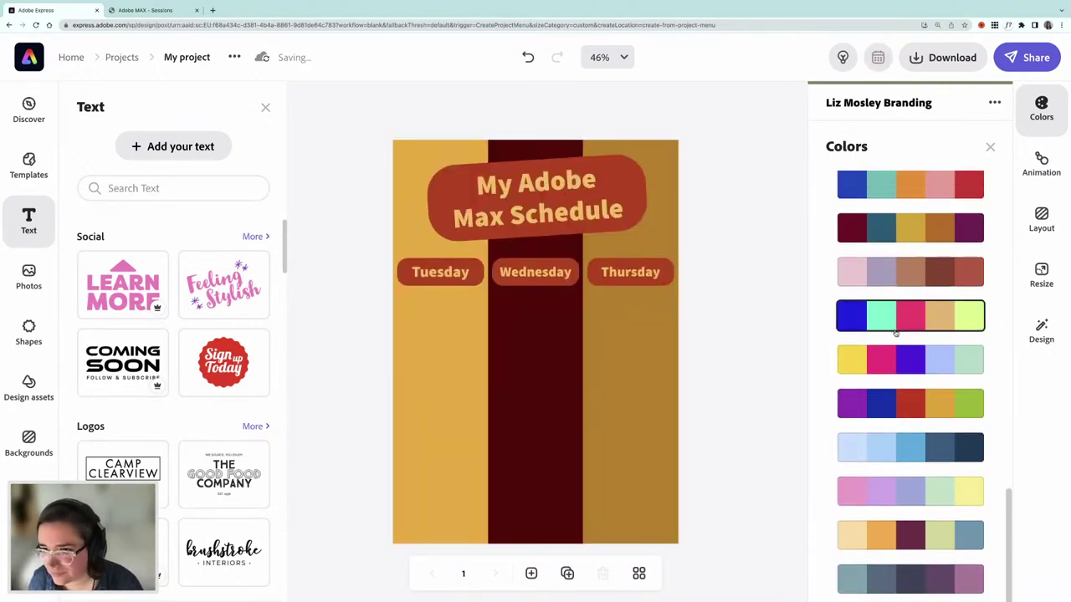
scroll(908, 360, "down", 2)
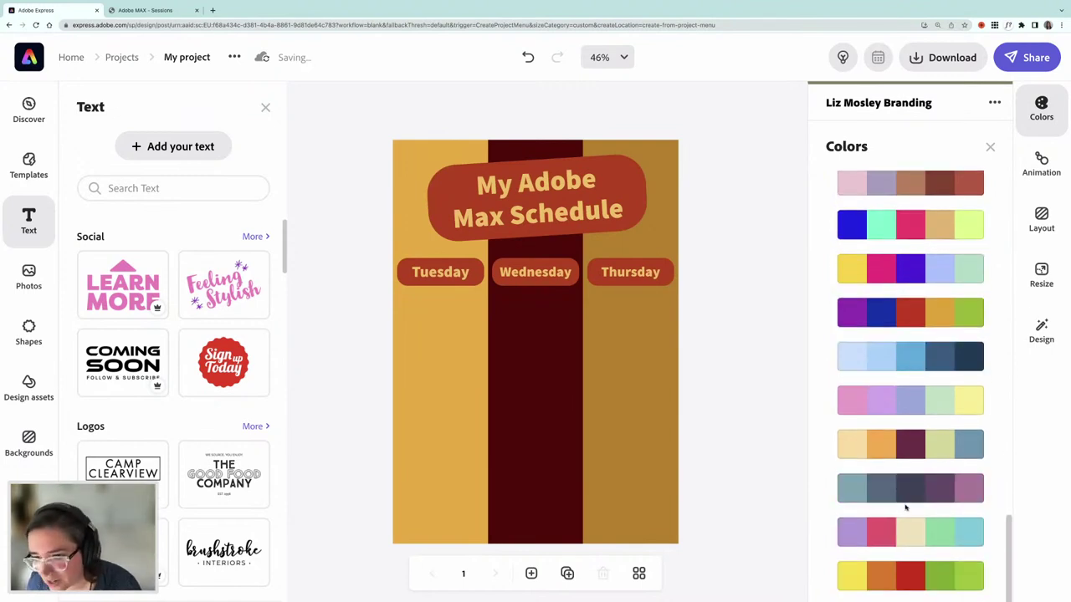
scroll(915, 427, "up", 8)
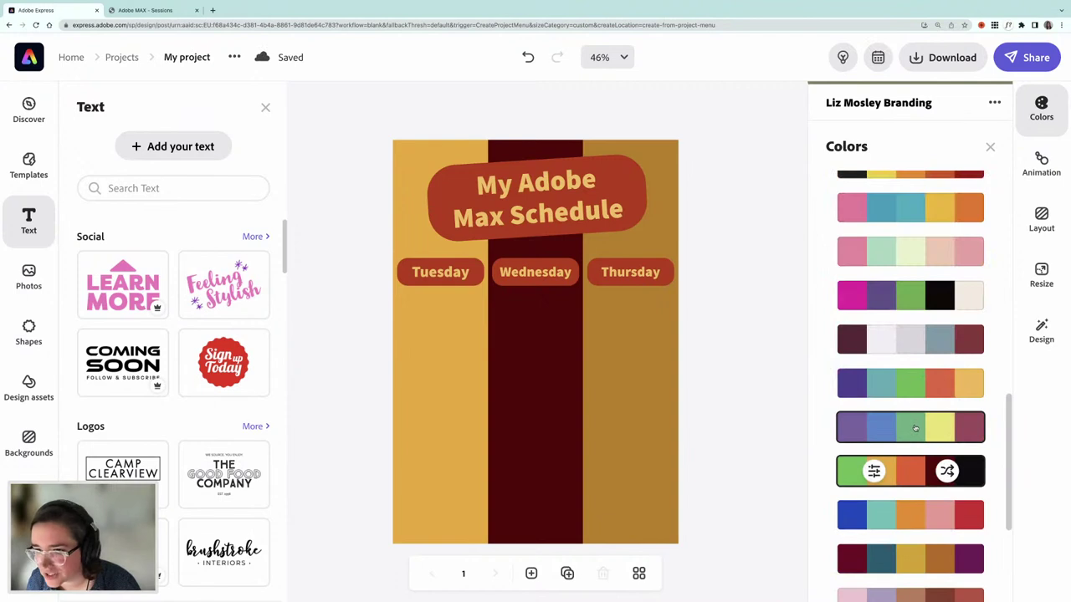
- Apply the indigo, teal, green and yellow palette and reshuffle it to lime, indigo and pale blue
left_click(911, 391)
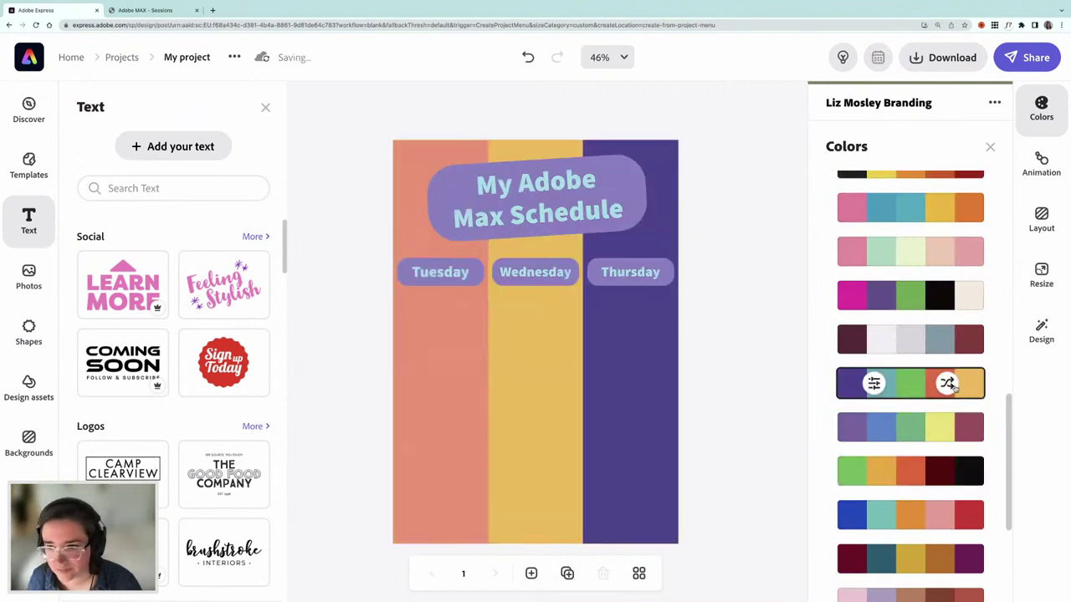
left_click(949, 384)
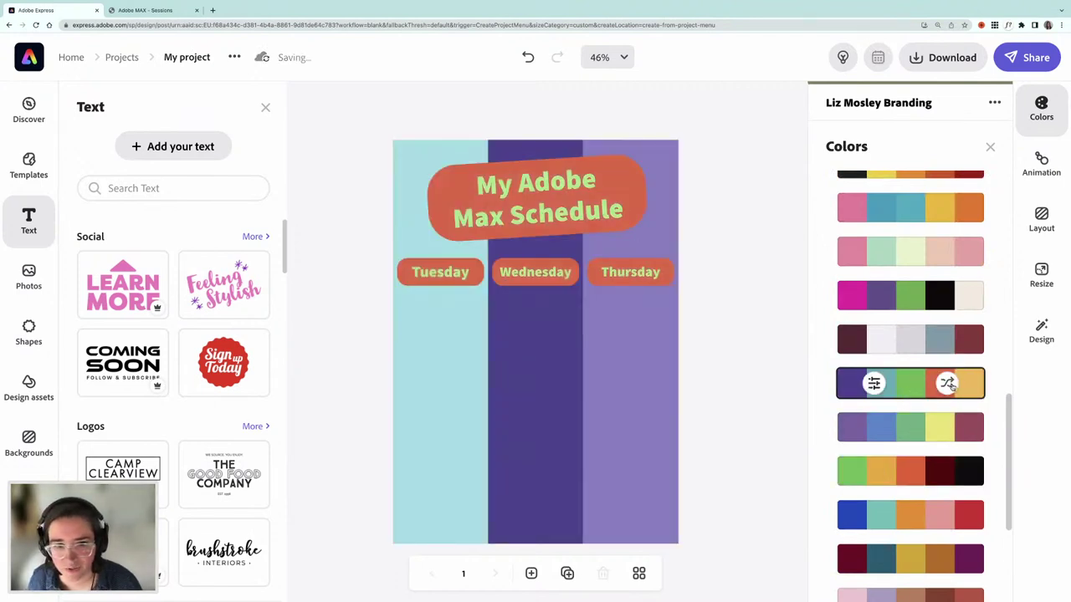
left_click(948, 384)
left_click(950, 384)
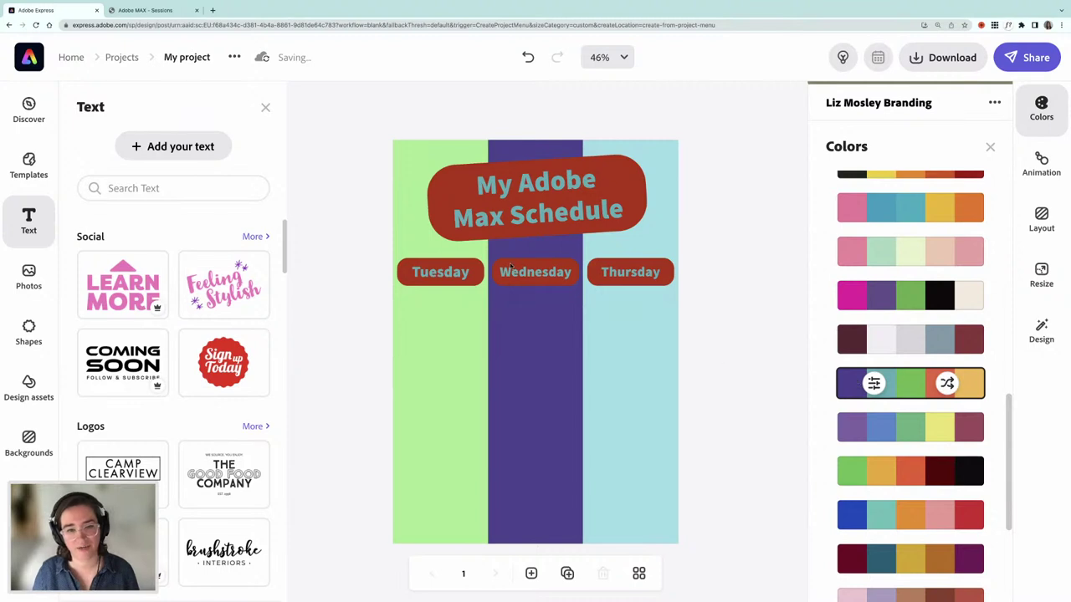
left_click(525, 216)
- Brighten the red of the title shape, then bring up the Tuesday label shape's fill
left_click(779, 391)
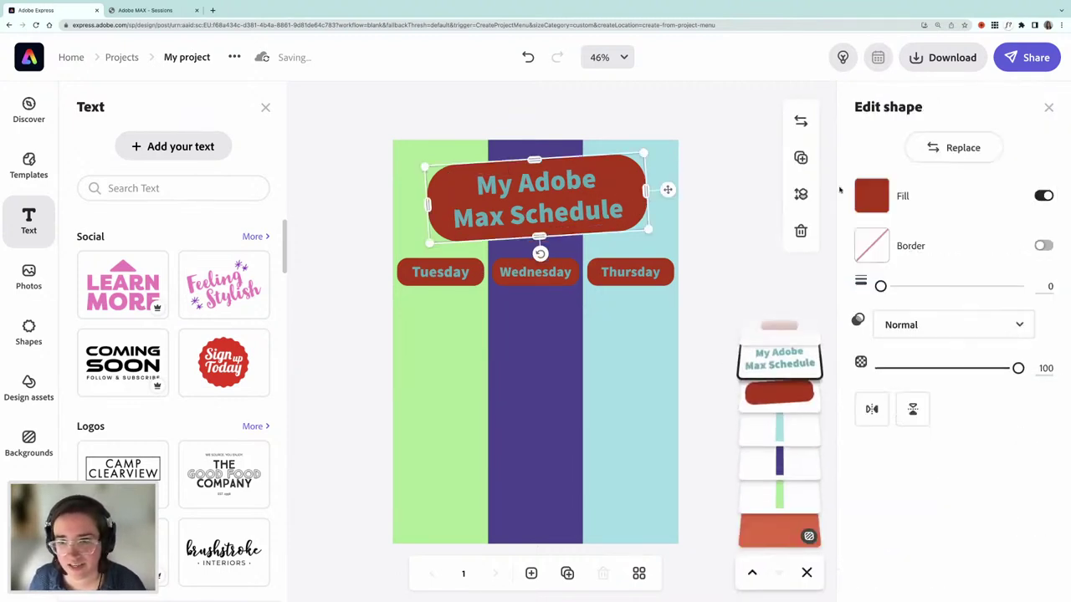
left_click(870, 198)
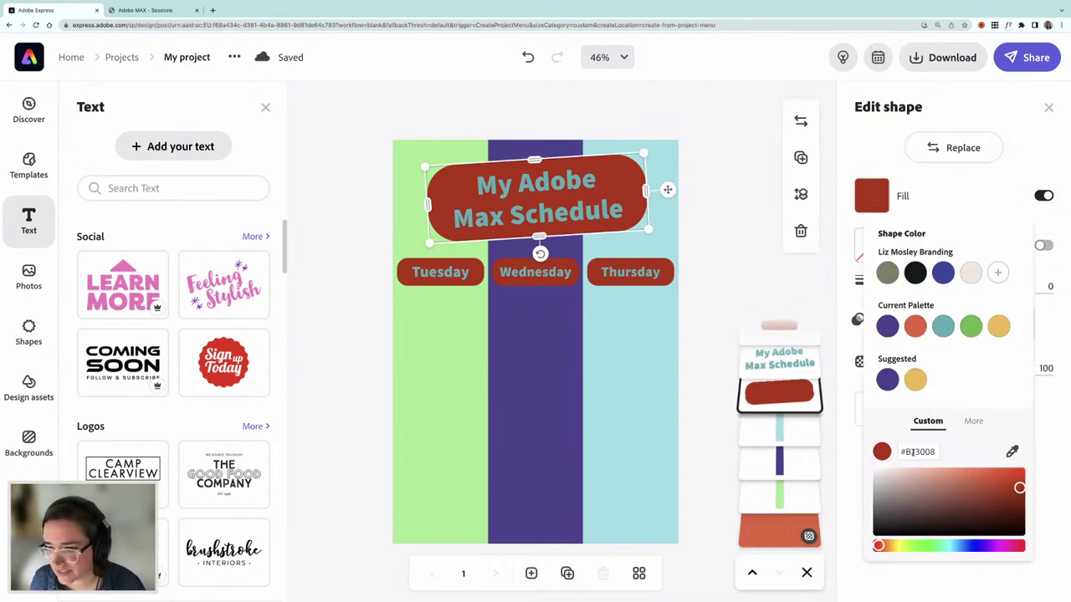
left_click_drag(1019, 487, 1014, 475)
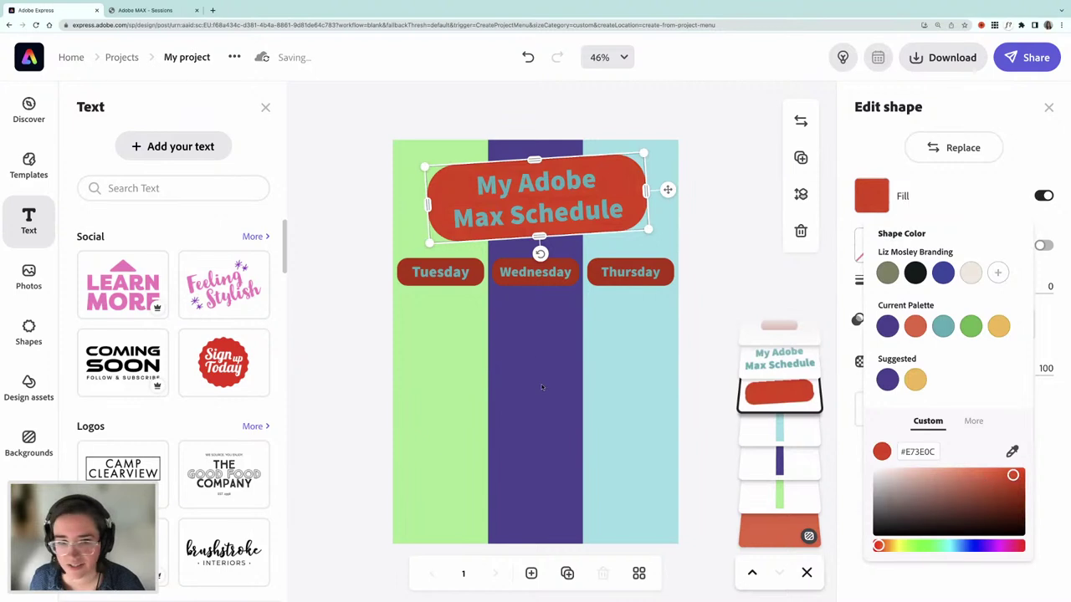
left_click(477, 281)
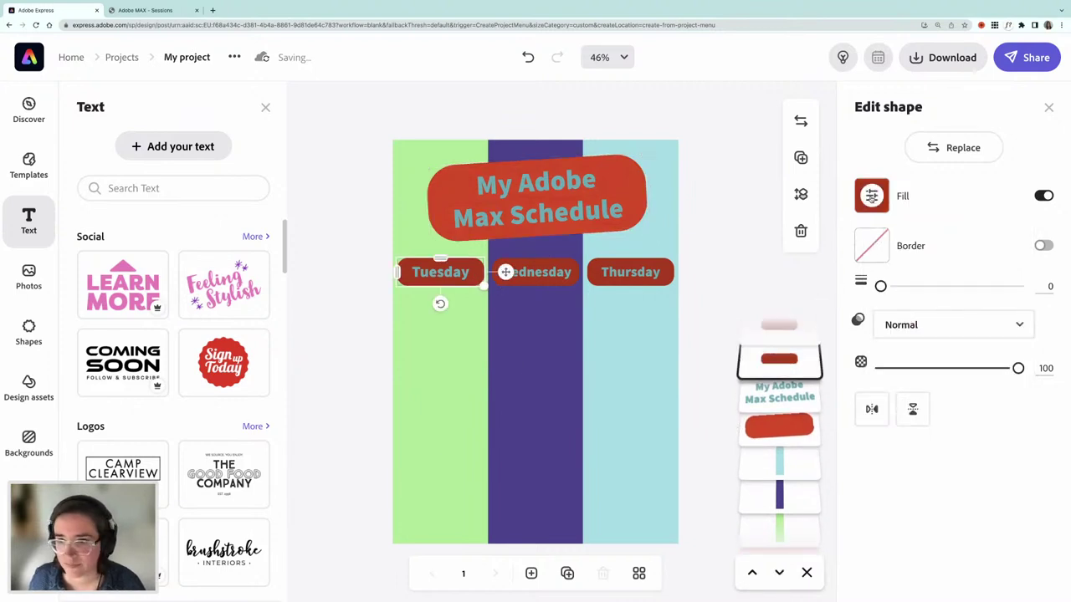
left_click(871, 196)
- Give the Wednesday and Thursday label shapes the brighter red #E73E0C
left_click(539, 276)
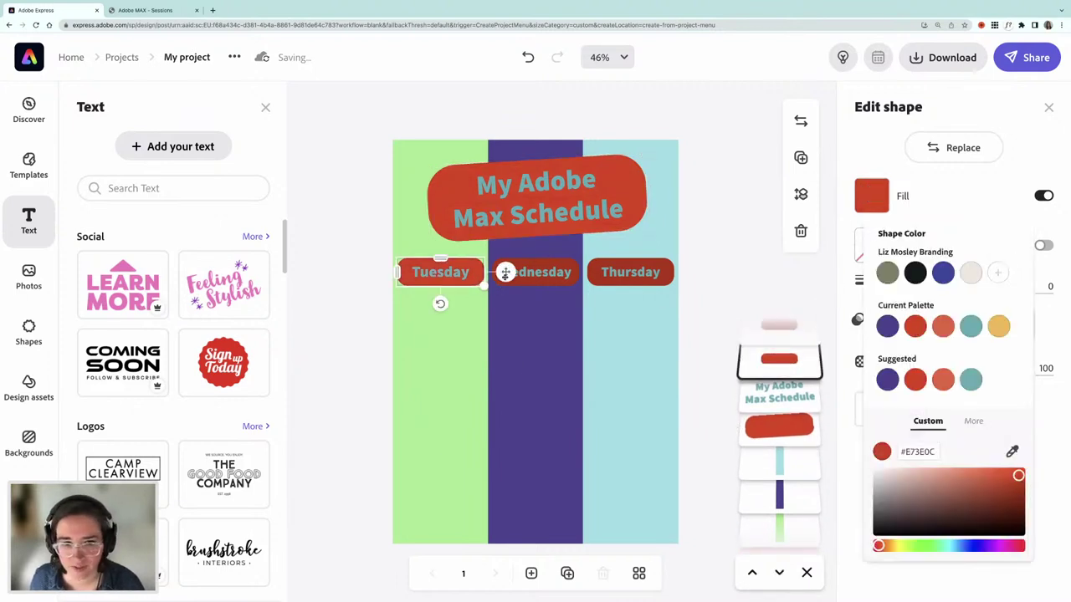
left_click(871, 196)
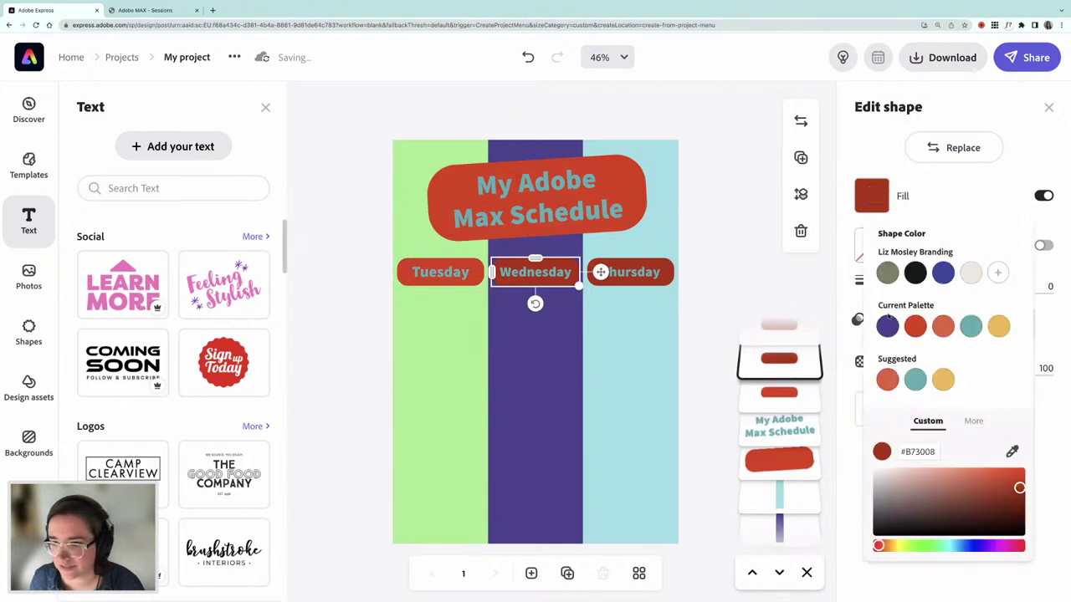
left_click(916, 326)
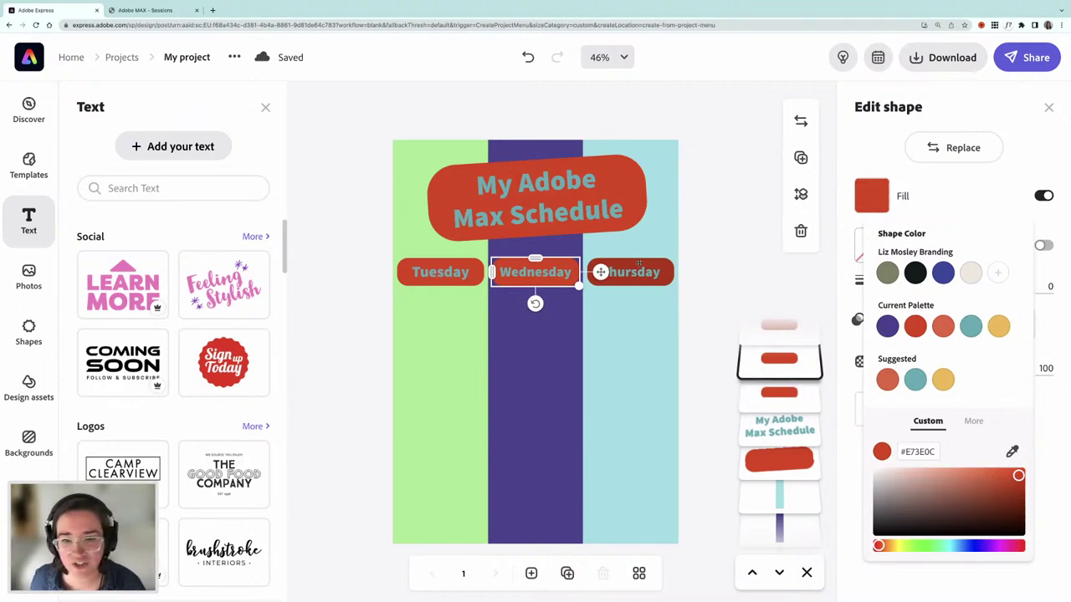
left_click(640, 266)
left_click(870, 196)
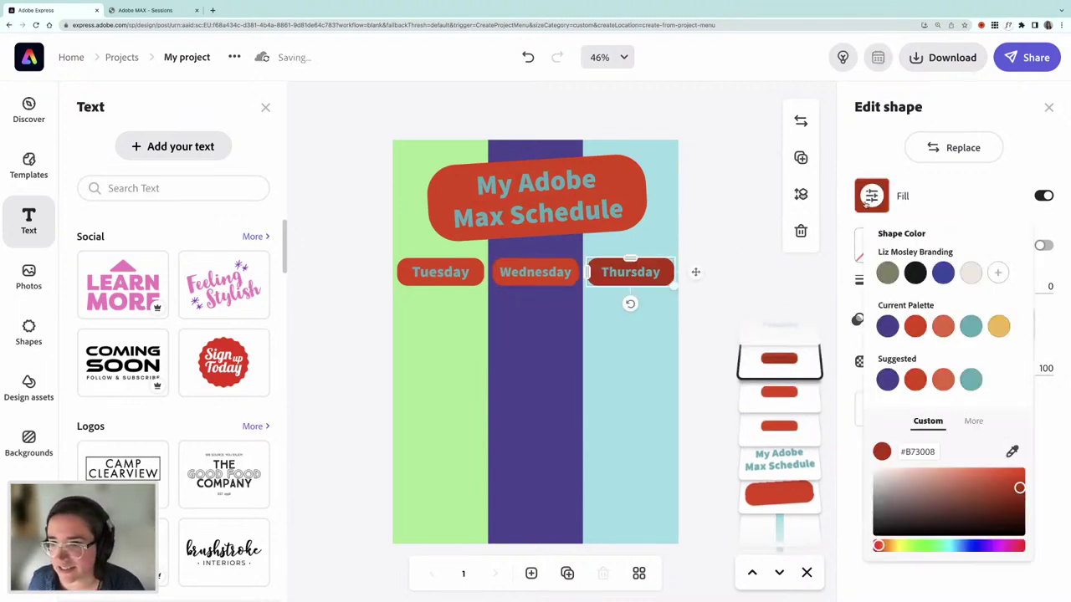
left_click(914, 326)
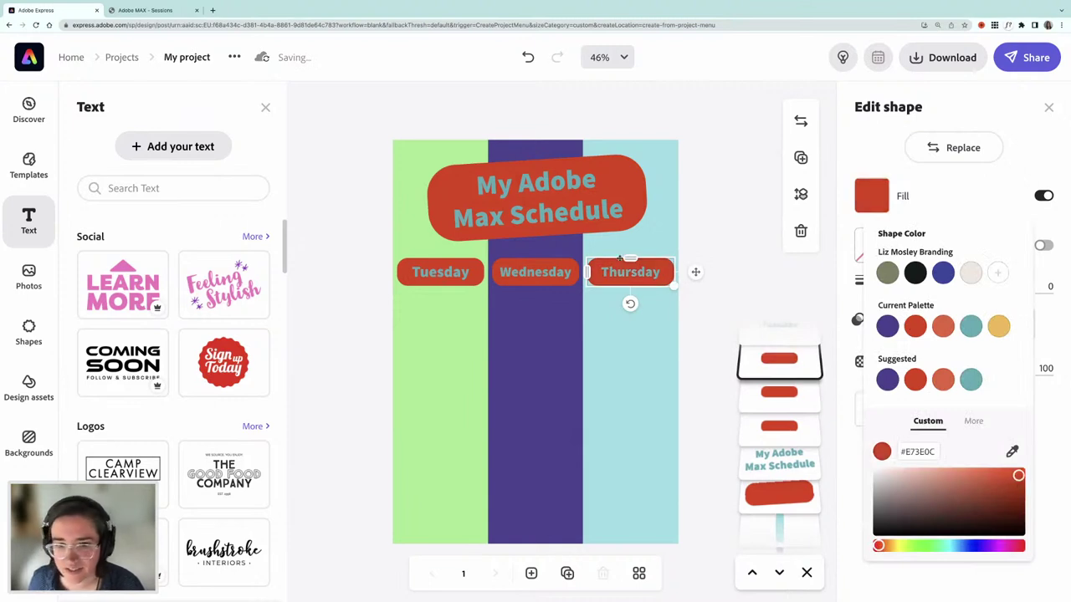
left_click(553, 220)
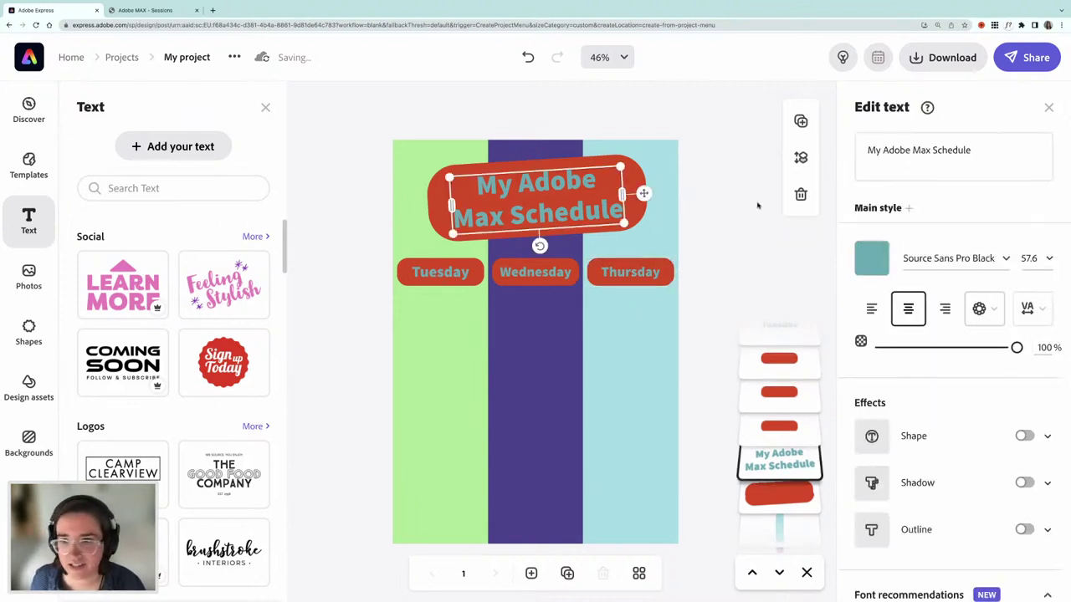
- Make the title text and the Tuesday label text white
left_click(871, 260)
left_click_drag(711, 334, 681, 320)
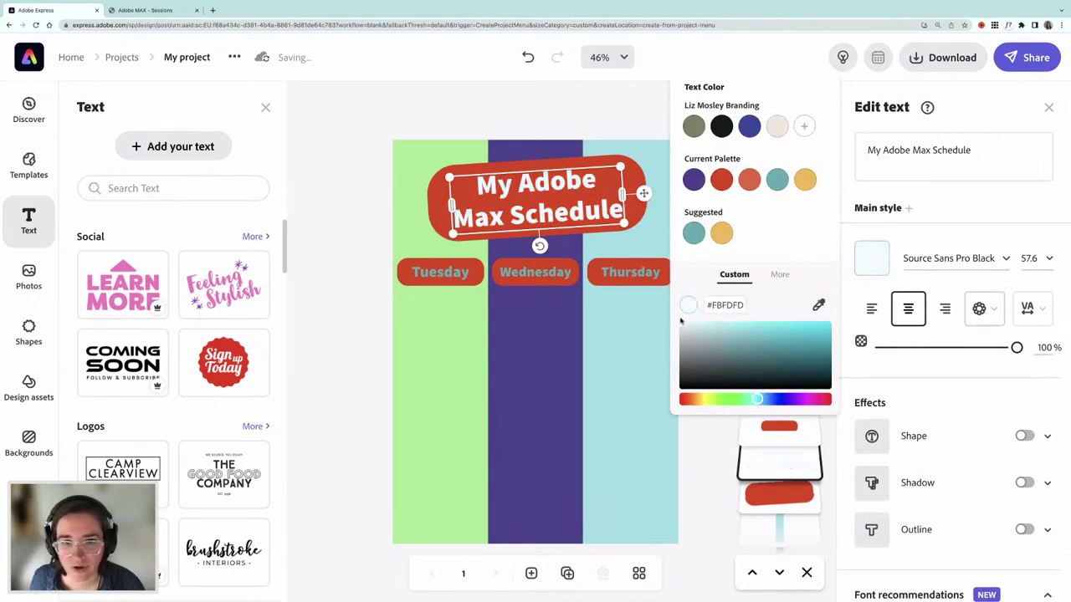
left_click(440, 272)
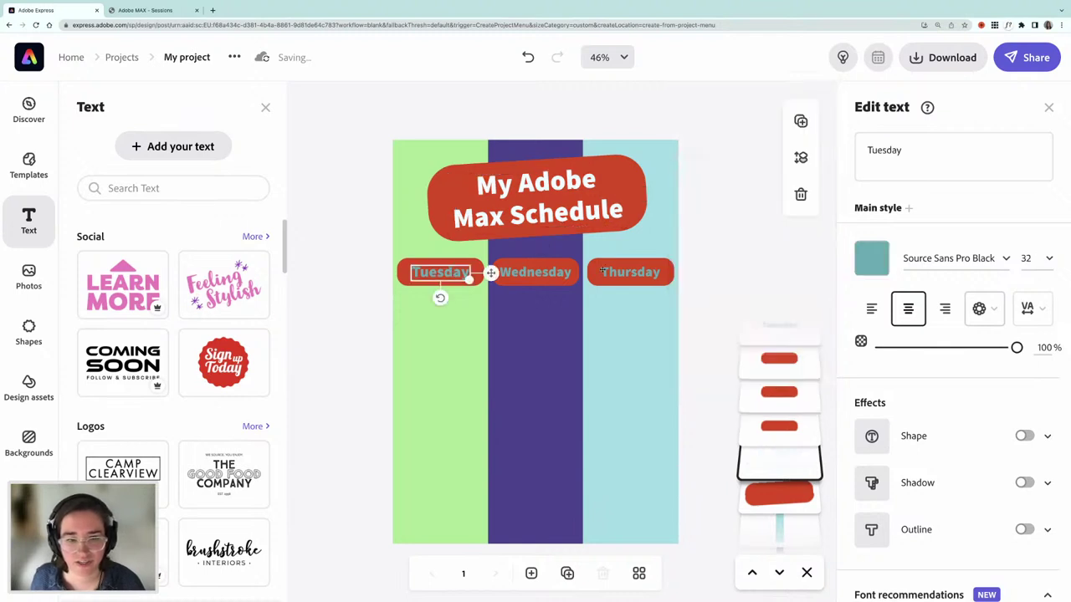
left_click(871, 257)
left_click(682, 336)
left_click_drag(682, 336, 677, 333)
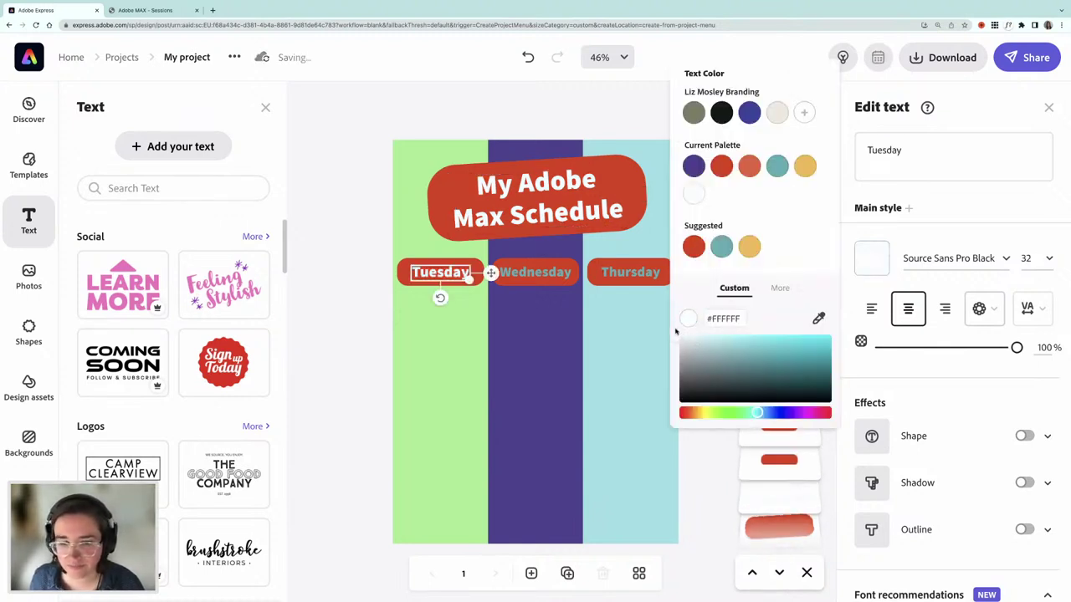
- Make the Wednesday and Thursday label text pure white (#FFFFFF) and deselect
left_click(543, 277)
left_click(867, 258)
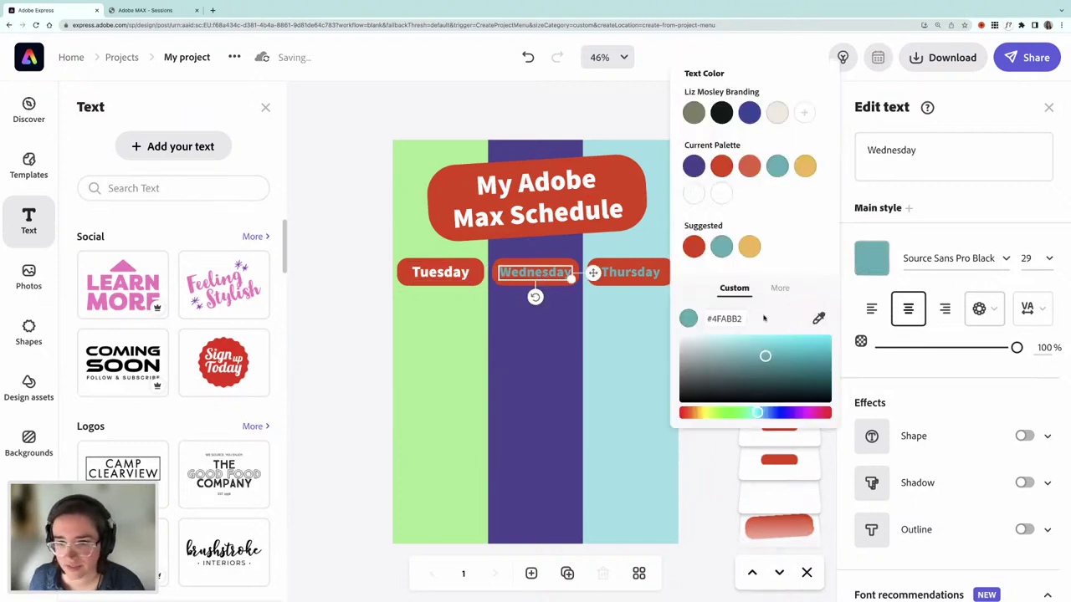
left_click_drag(682, 337, 671, 334)
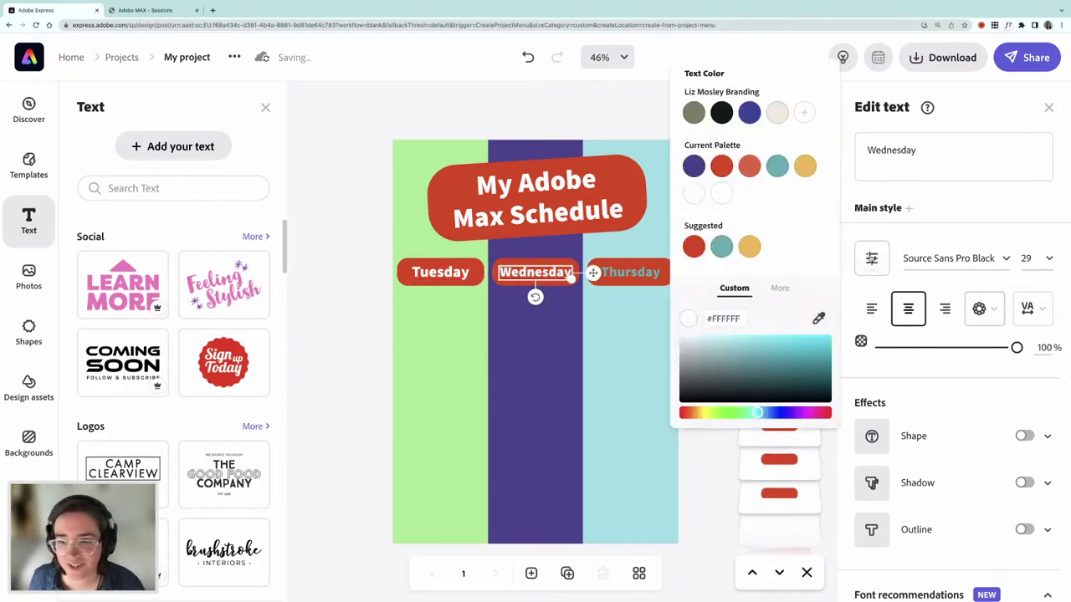
left_click(634, 274)
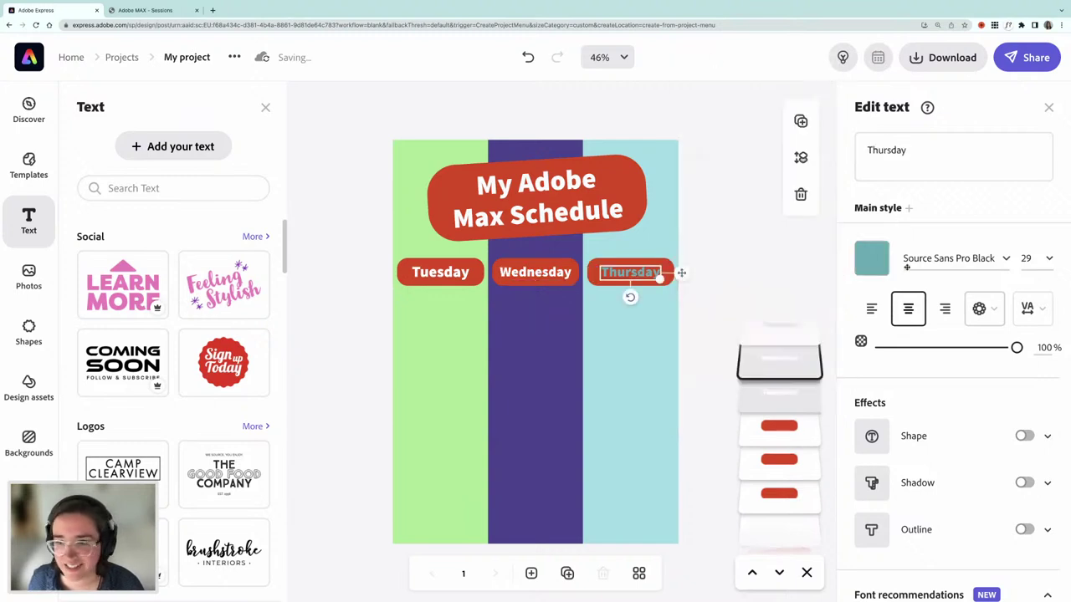
left_click_drag(752, 357, 676, 335)
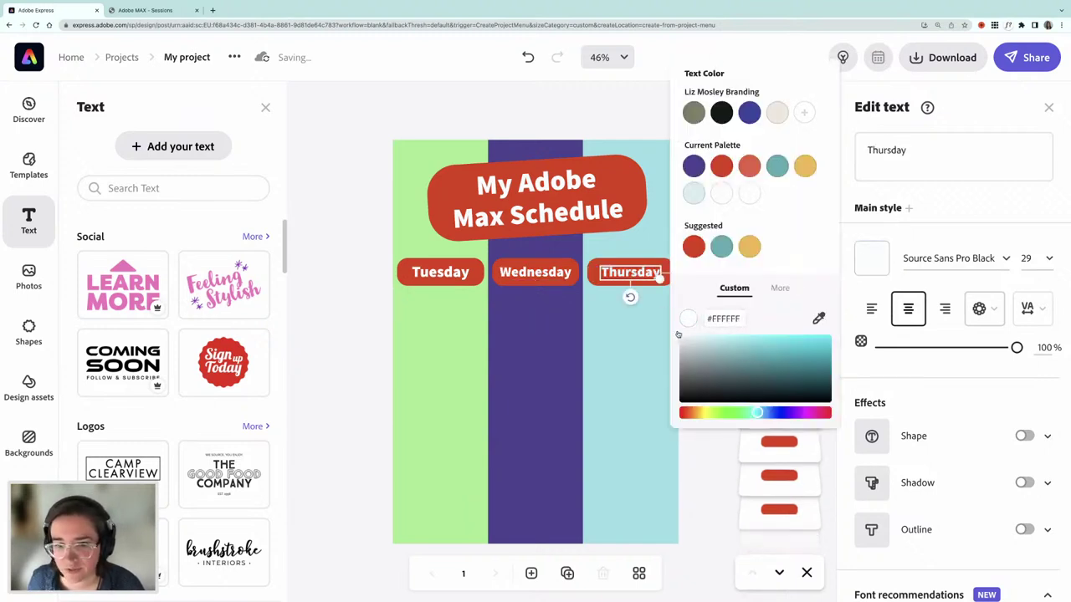
left_click(707, 461)
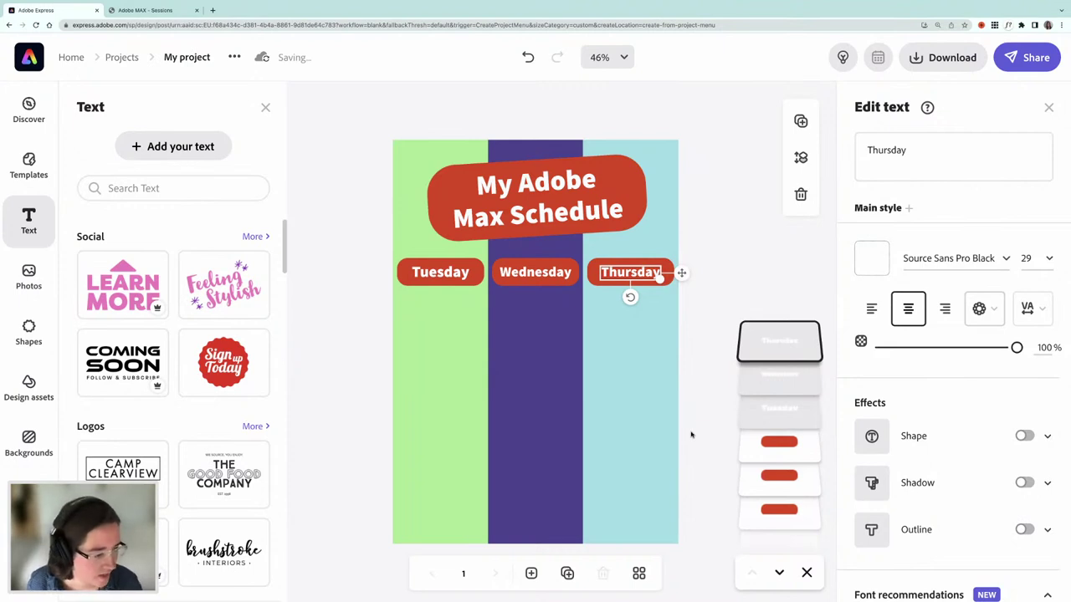
left_click(693, 346)
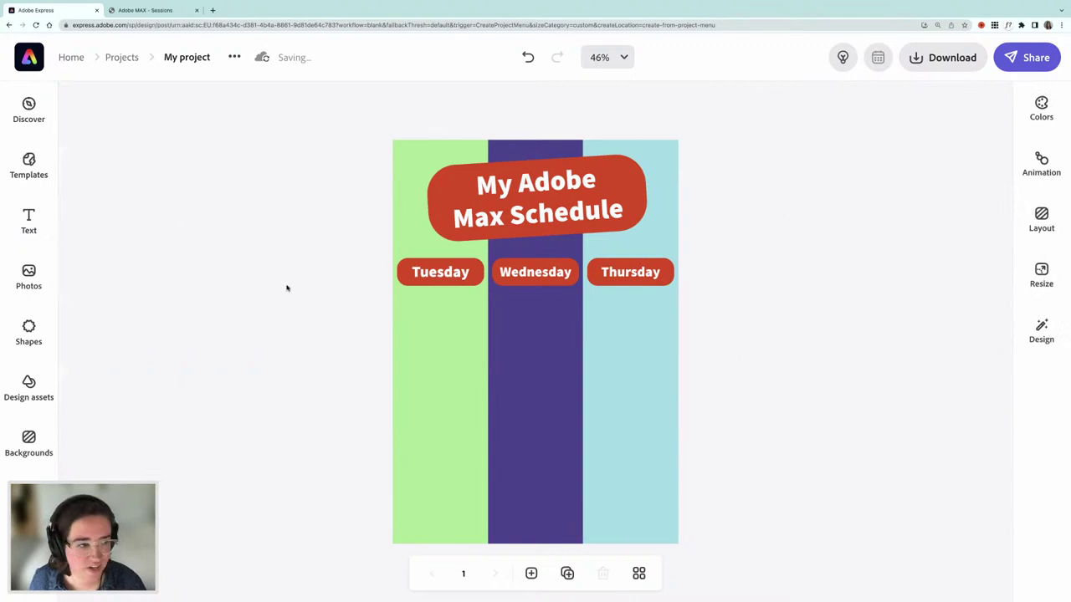
- Add a white rectangle sized to the Tuesday column under its label, plus a copy below
left_click(28, 331)
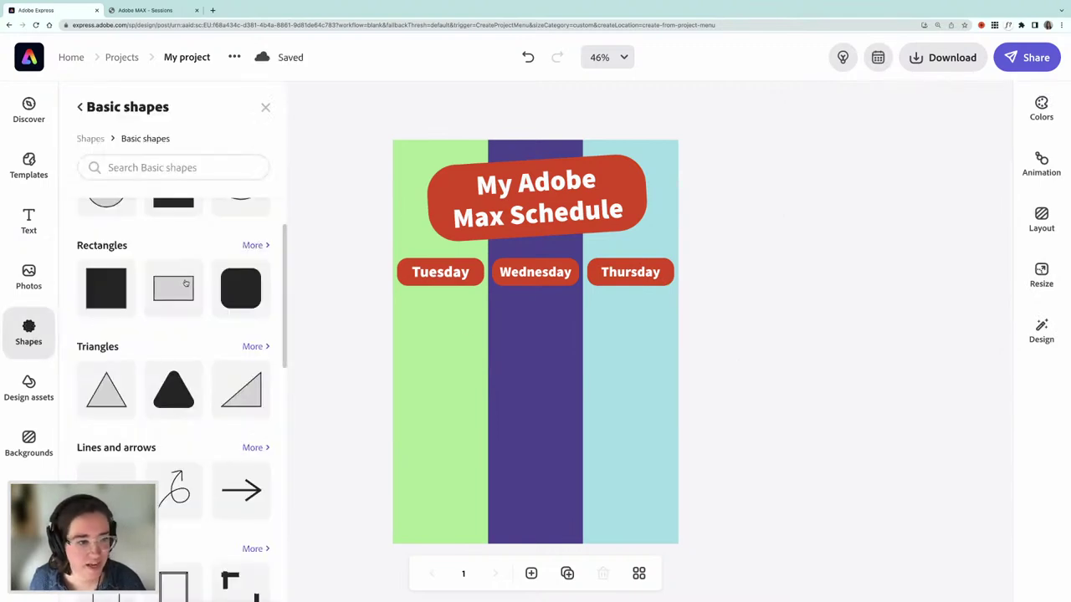
scroll(201, 309, "up", 2)
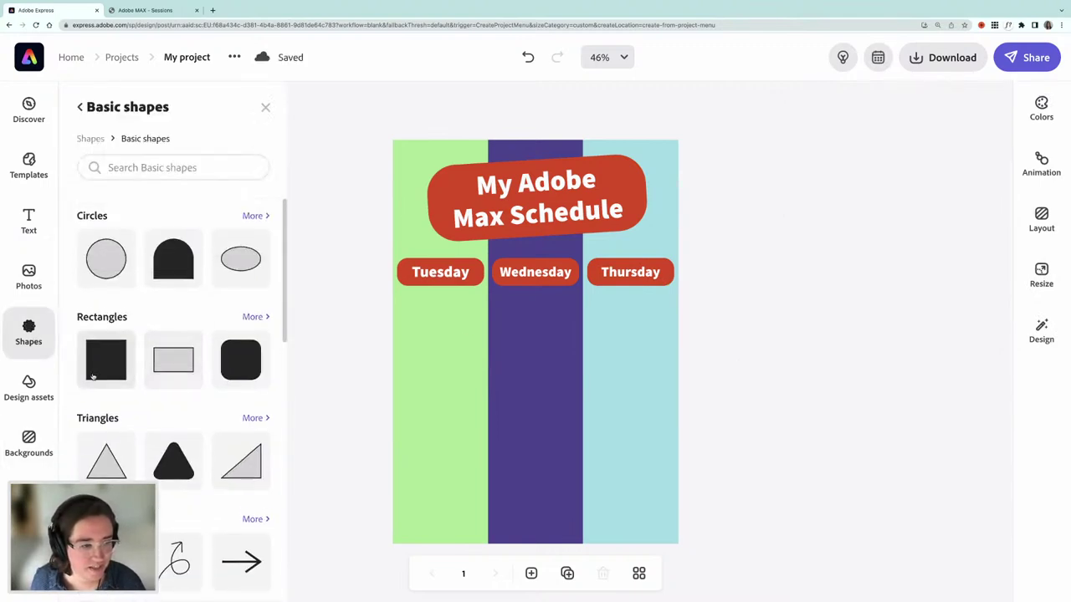
left_click_drag(128, 359, 441, 340)
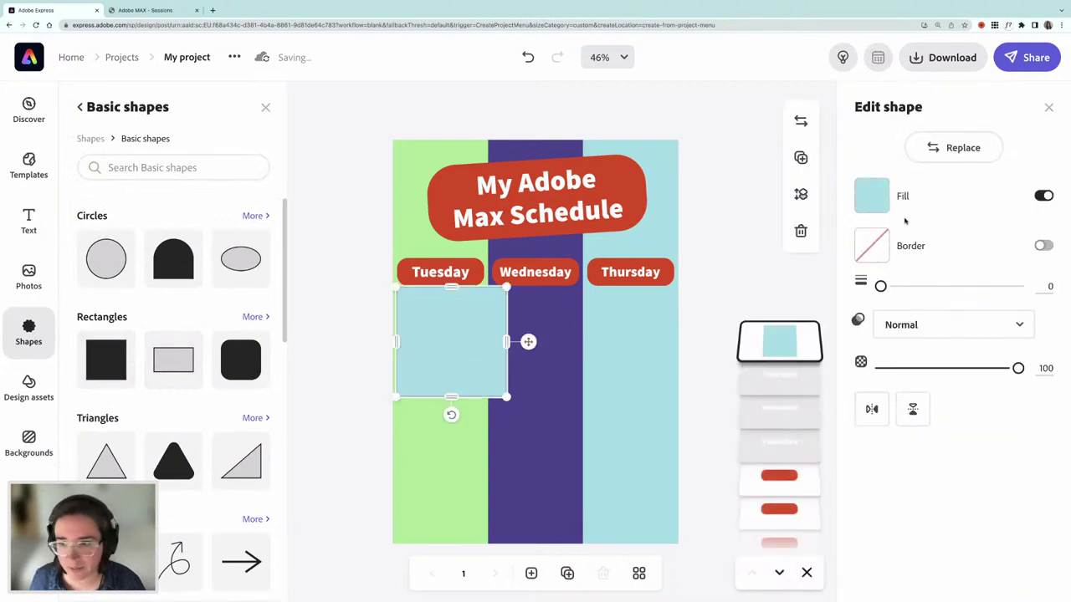
left_click(872, 196)
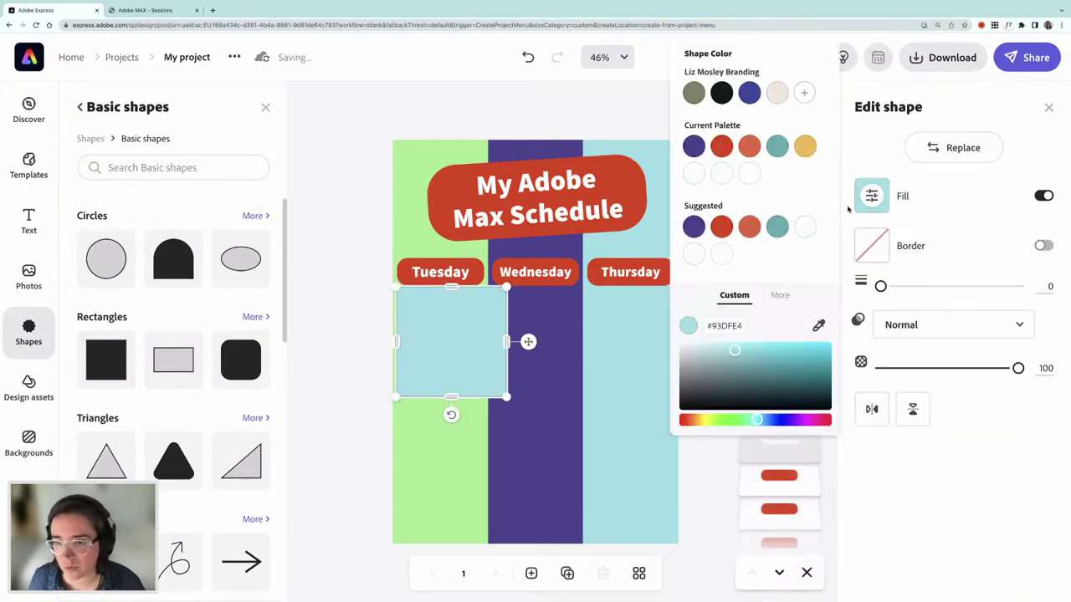
left_click(692, 255)
left_click_drag(451, 288, 452, 356)
left_click_drag(507, 376, 468, 326)
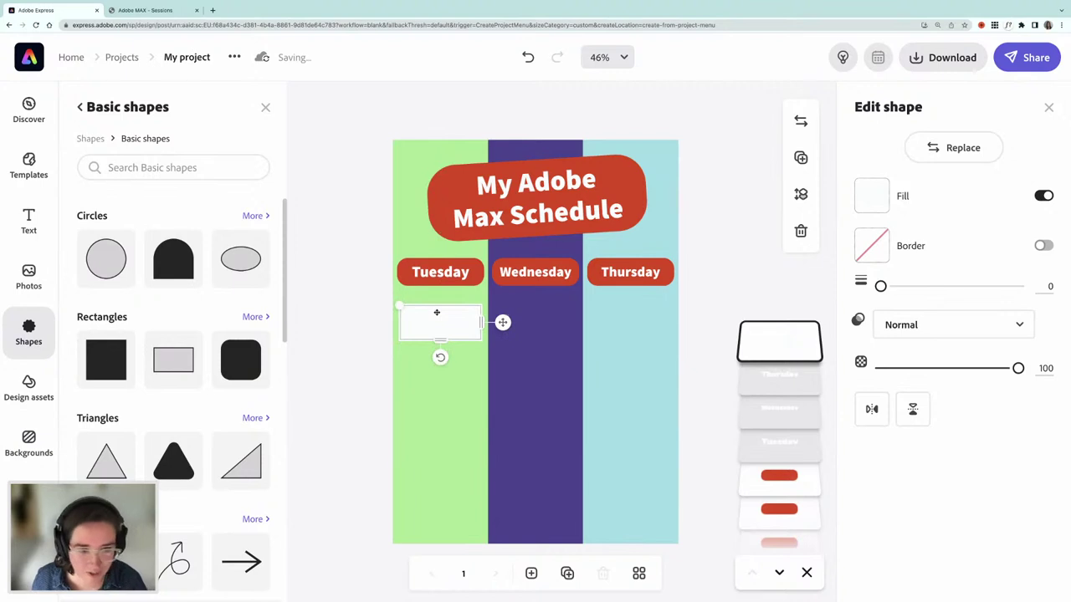
left_click_drag(468, 330, 469, 369)
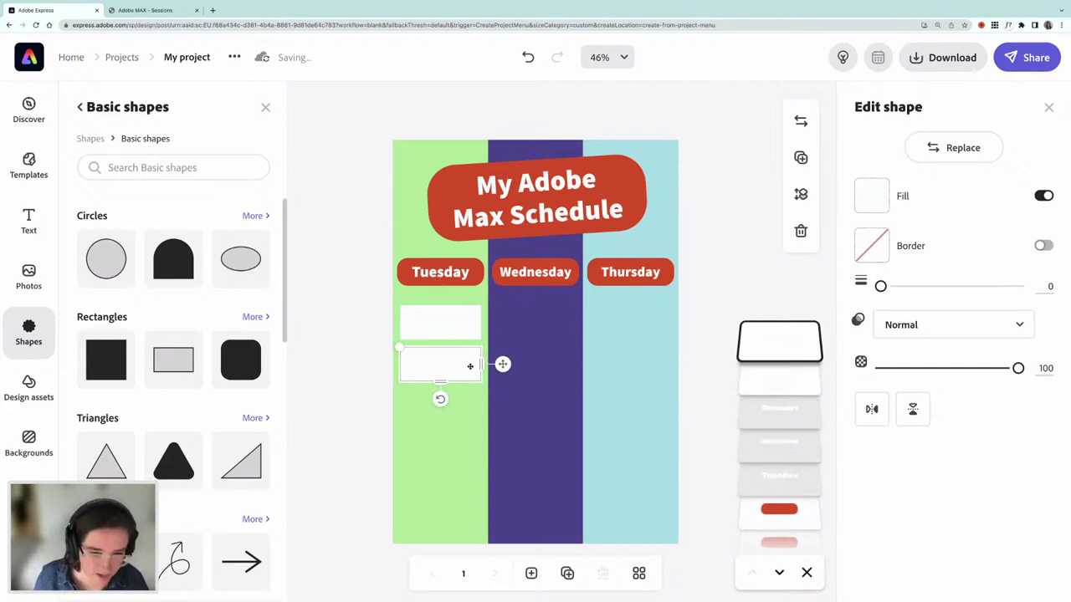
- Duplicate the white box down the Tuesday column until there are five slots
key("super+d")
left_click_drag(466, 369, 461, 447)
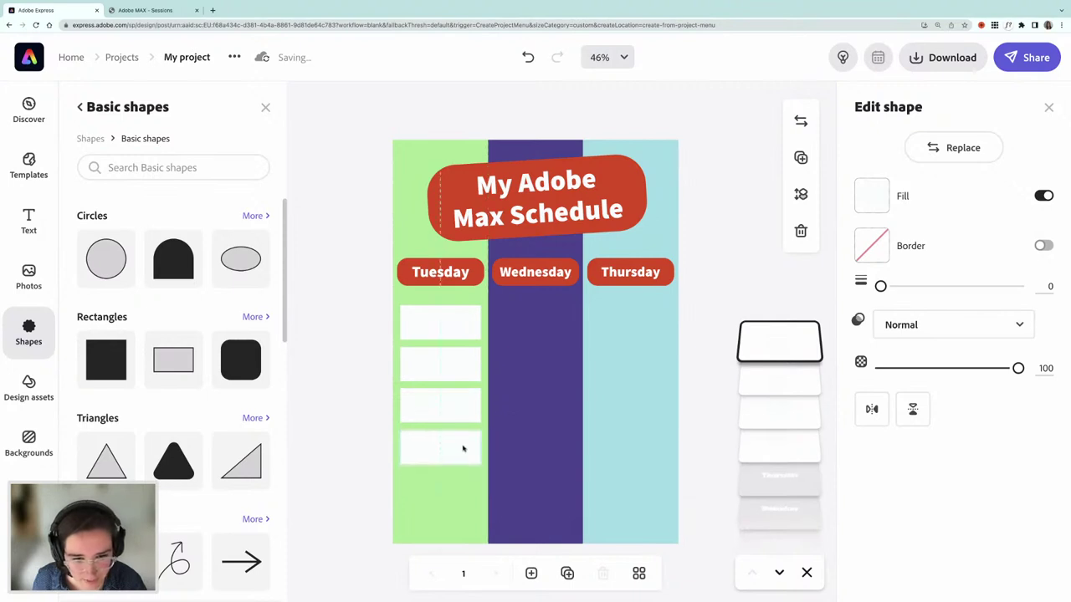
left_click(463, 450)
key("super+d")
left_click_drag(471, 430, 462, 486)
key("Right")
key("Right")
key("Right")
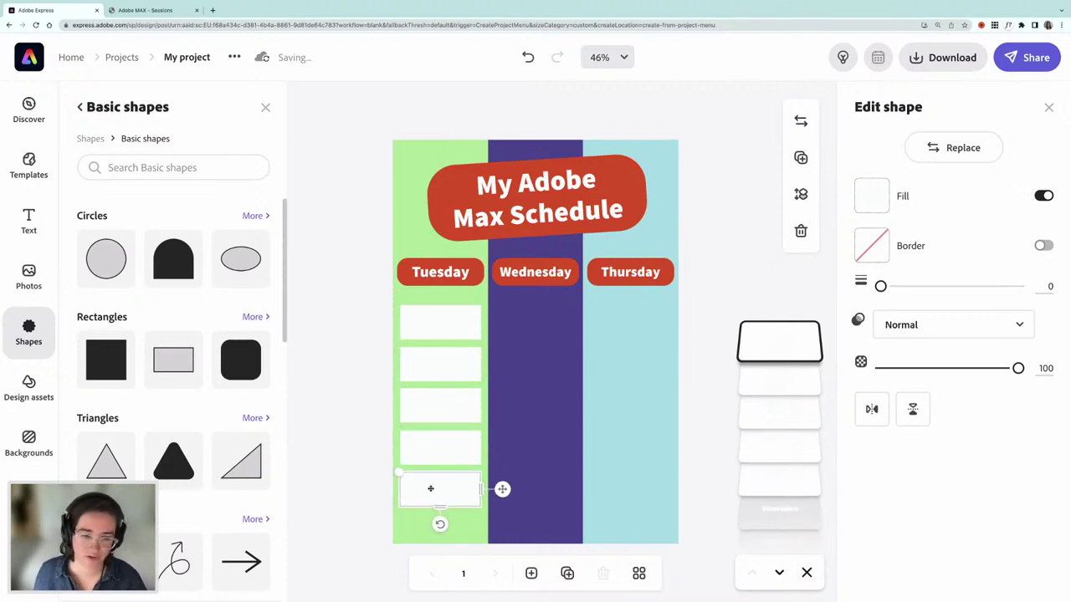
- Select all five Tuesday boxes, nudge them down slightly, and group them
key("Tab")
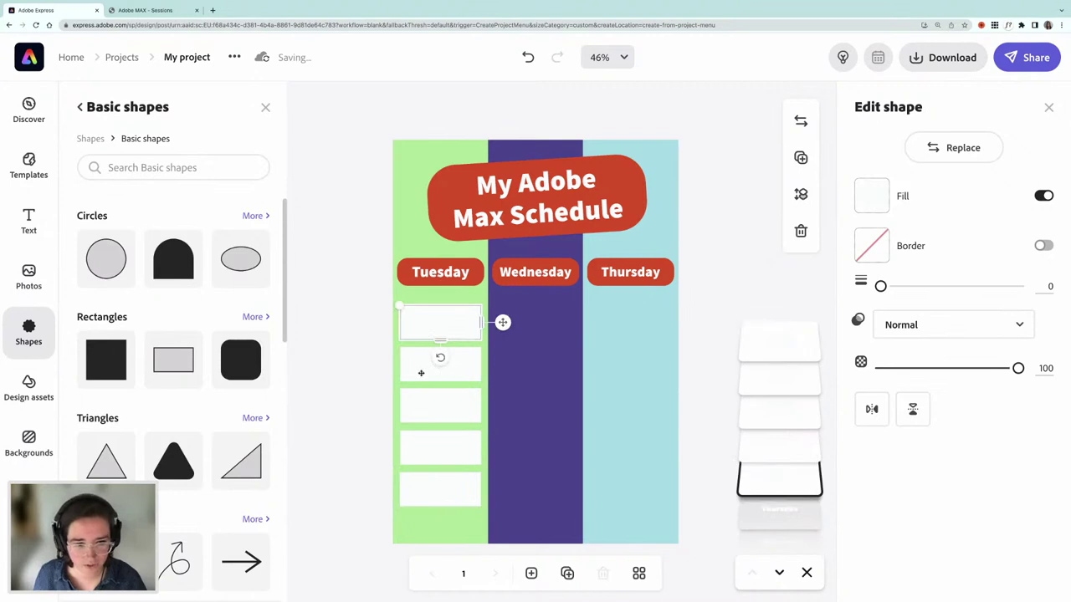
left_click(421, 374, "shift")
left_click(427, 403, "shift")
left_click(440, 449, "shift")
left_click(445, 491, "shift")
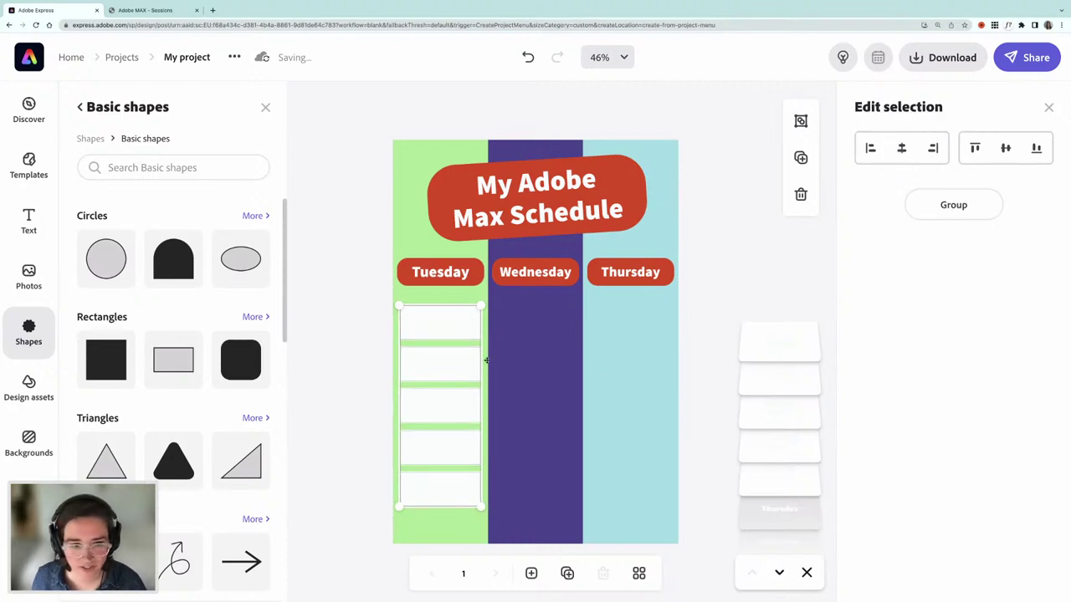
key("Down")
key("Down")
key("Down")
key("Down")
key("Down")
key("Down")
key("Down")
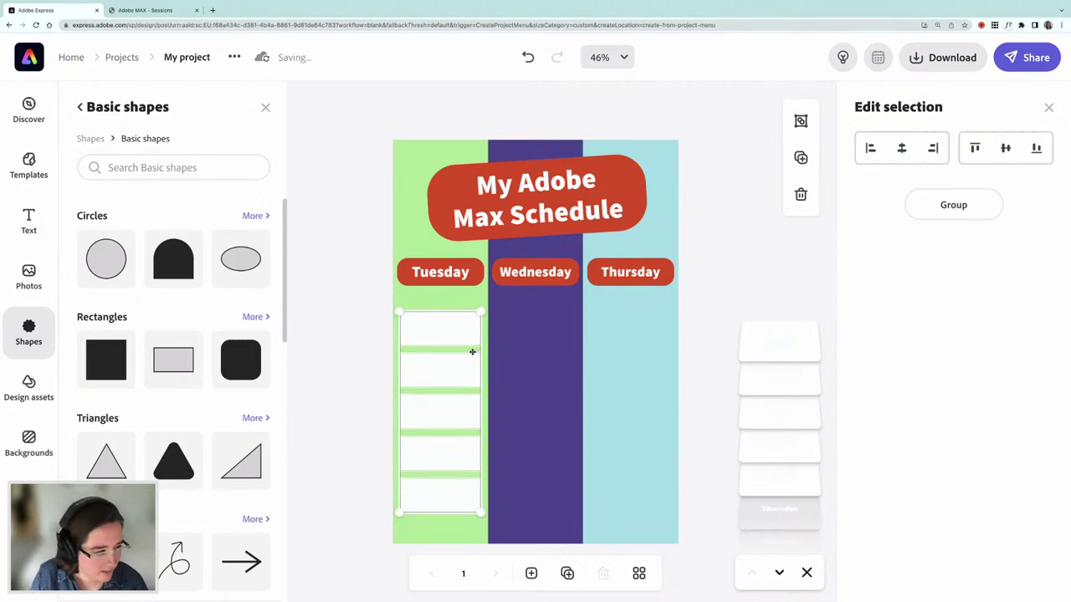
key("Down")
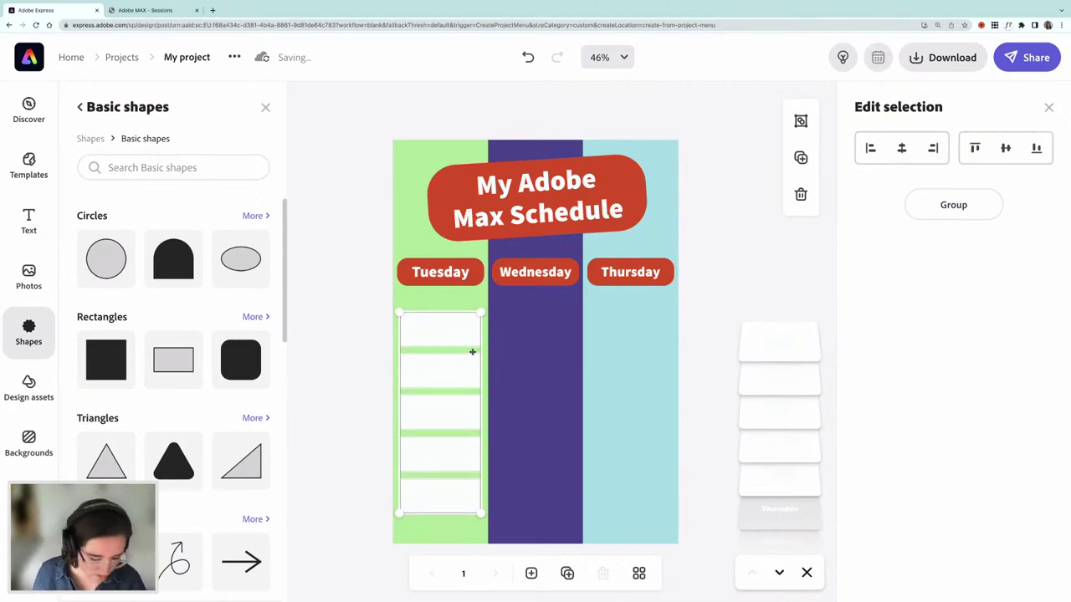
key("ctrl+g")
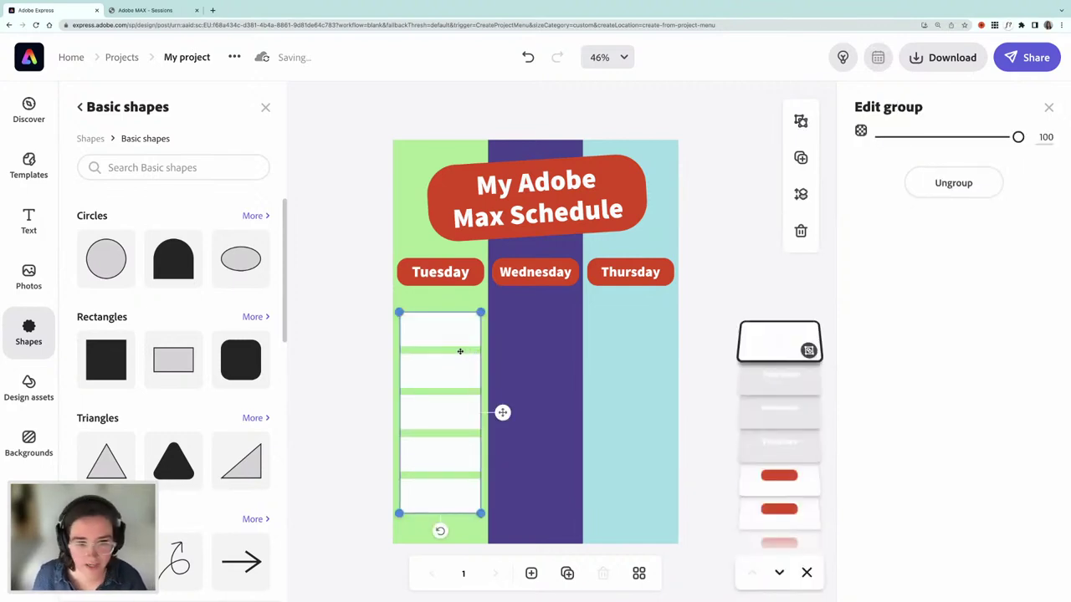
- Copy the grouped Tuesday boxes into the Wednesday and Thursday columns
left_click_drag(463, 338, 524, 329)
key("Right")
key("Right")
key("Right")
key("Right")
key("Right")
key("Right")
key("Right")
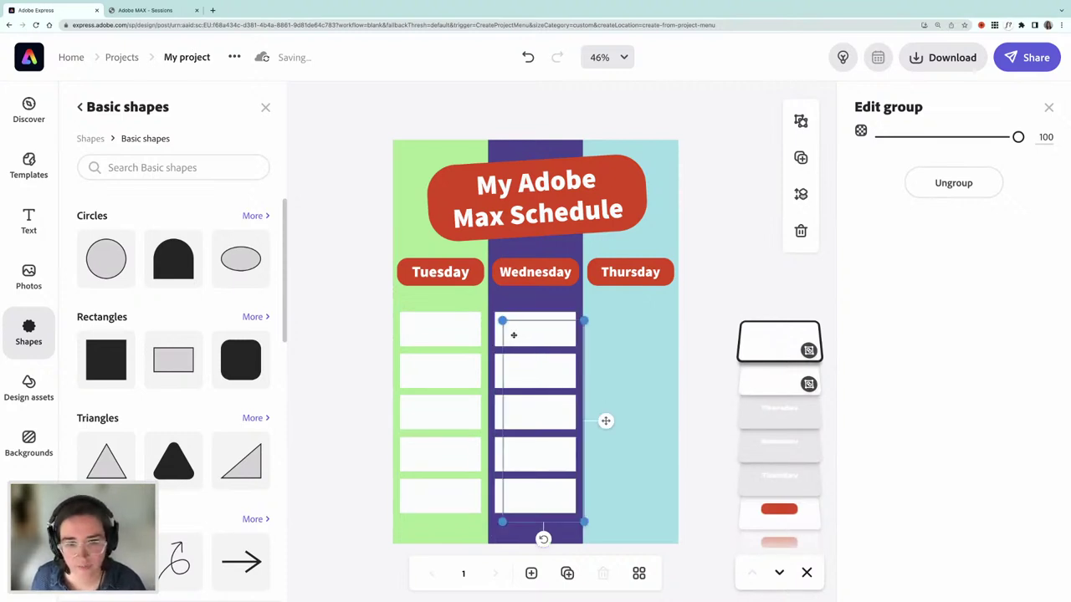
key("super+d")
left_click_drag(520, 333, 614, 332)
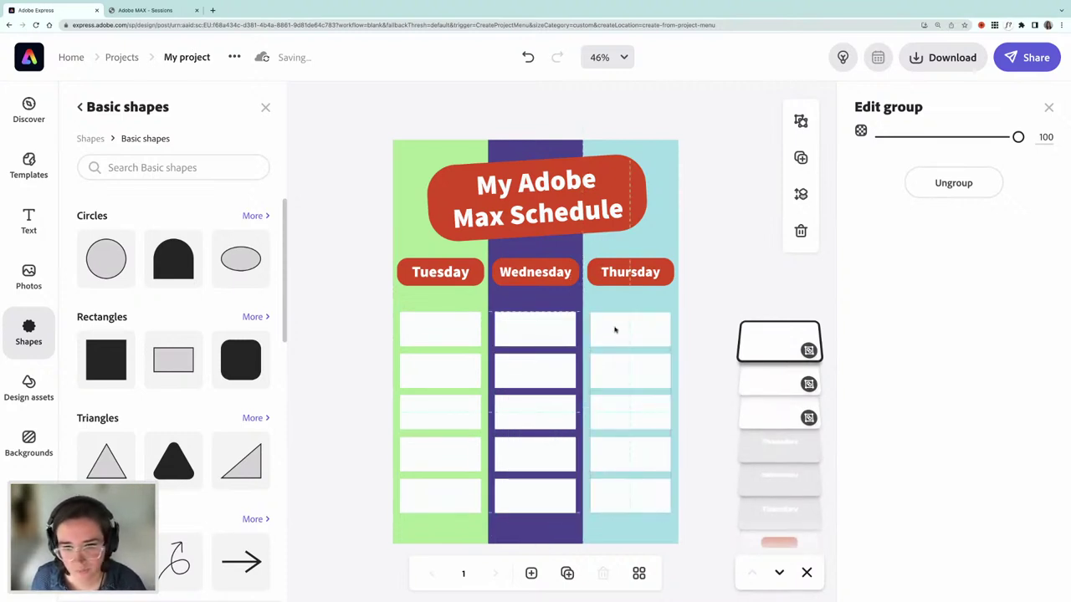
left_click(334, 373)
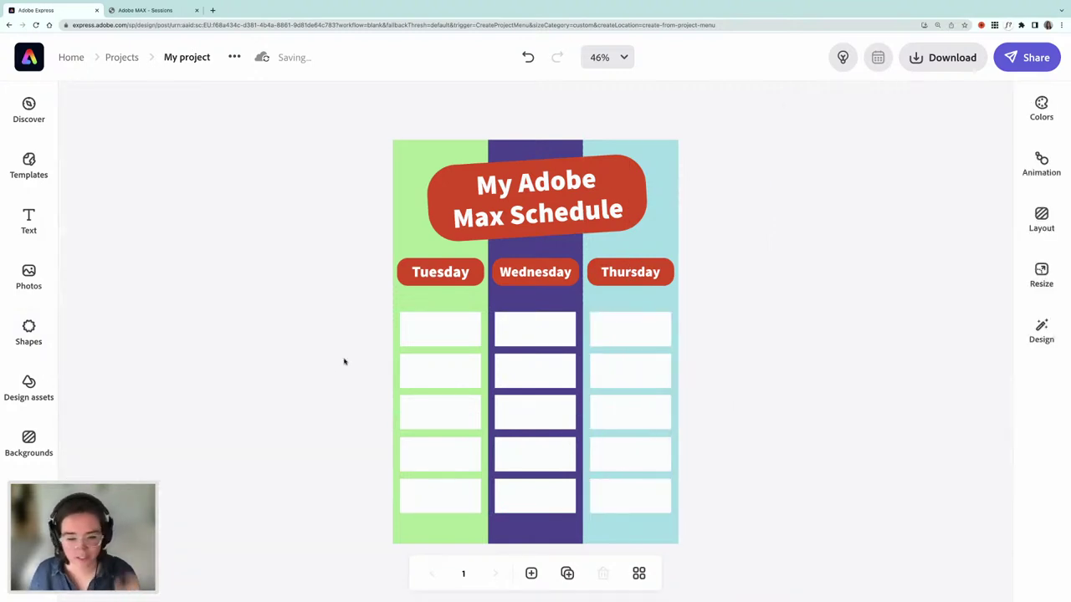
- Switch to the MAX session catalog and filter it to Virtual sessions
left_click(149, 10)
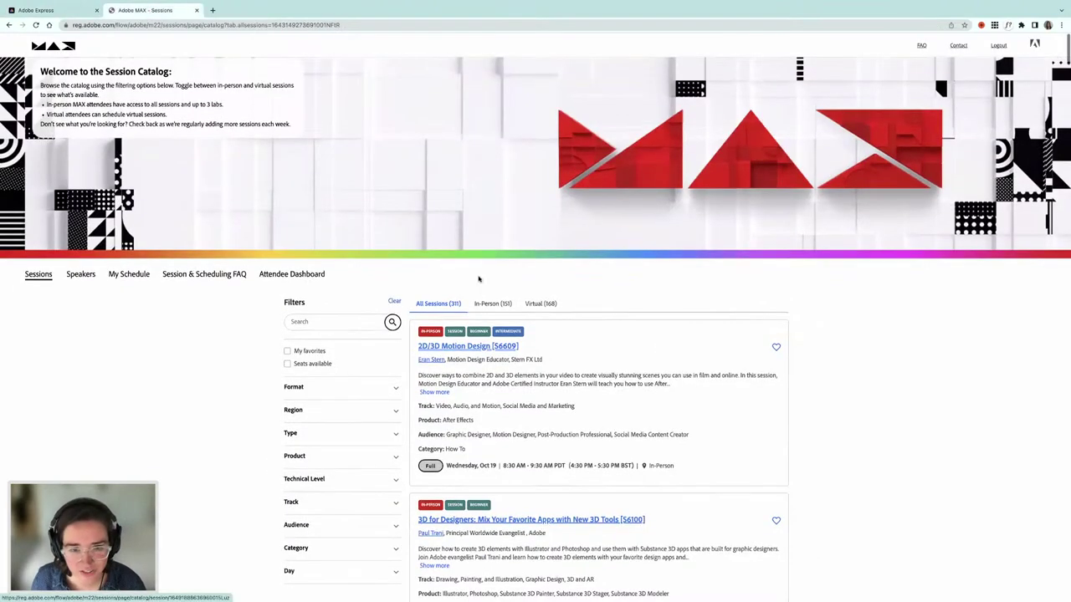
scroll(502, 272, "down", 1)
left_click(541, 261)
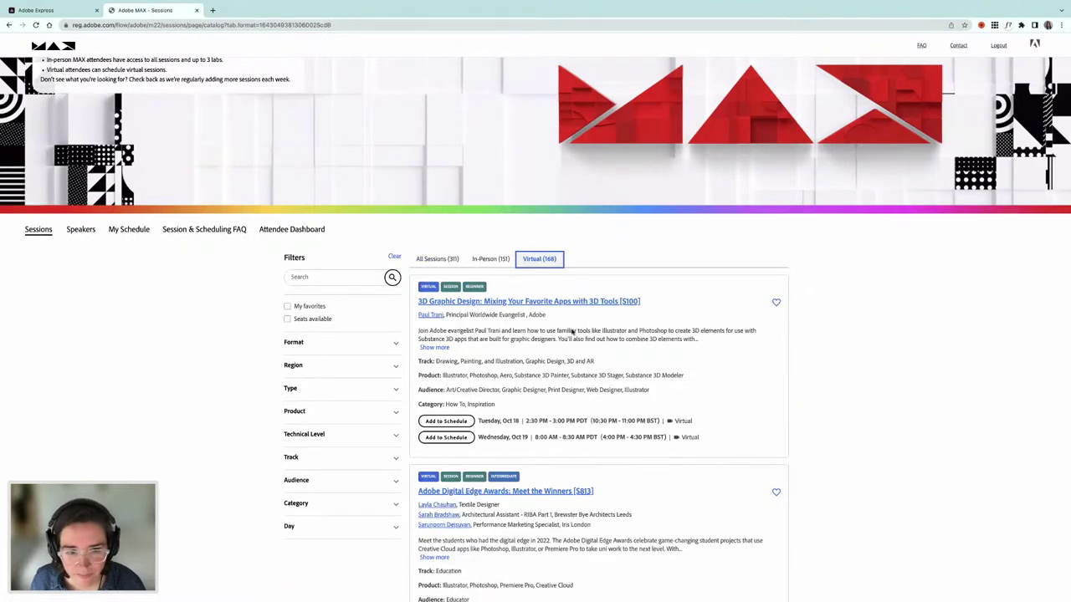
- Find and select the 'Build and Improve Your Design Workflows in InDesign' title, then return to the poster
scroll(602, 368, "down", 3)
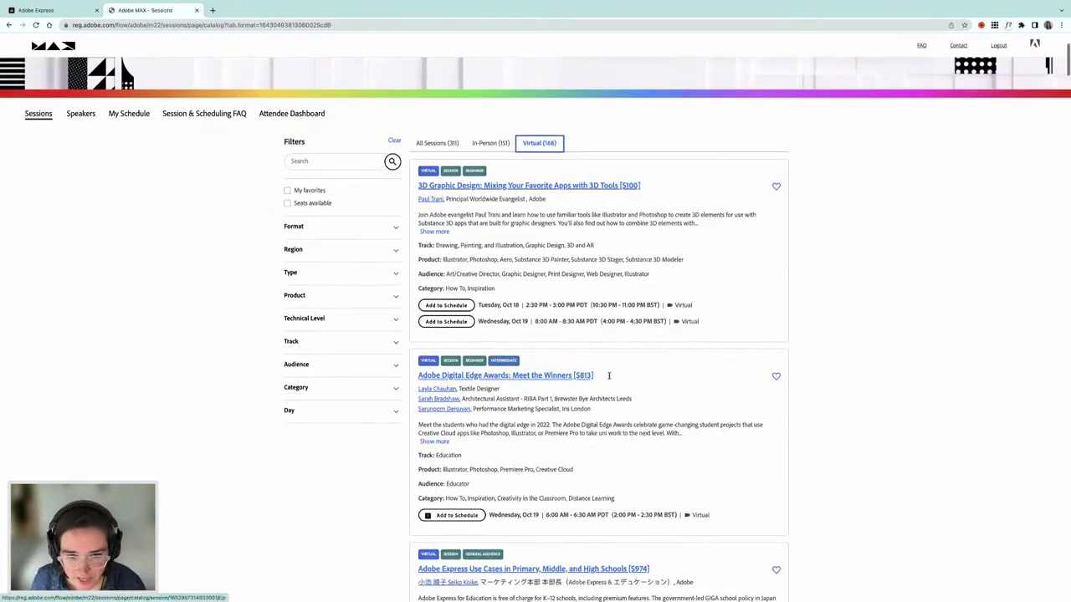
scroll(608, 378, "down", 3)
scroll(607, 378, "down", 4)
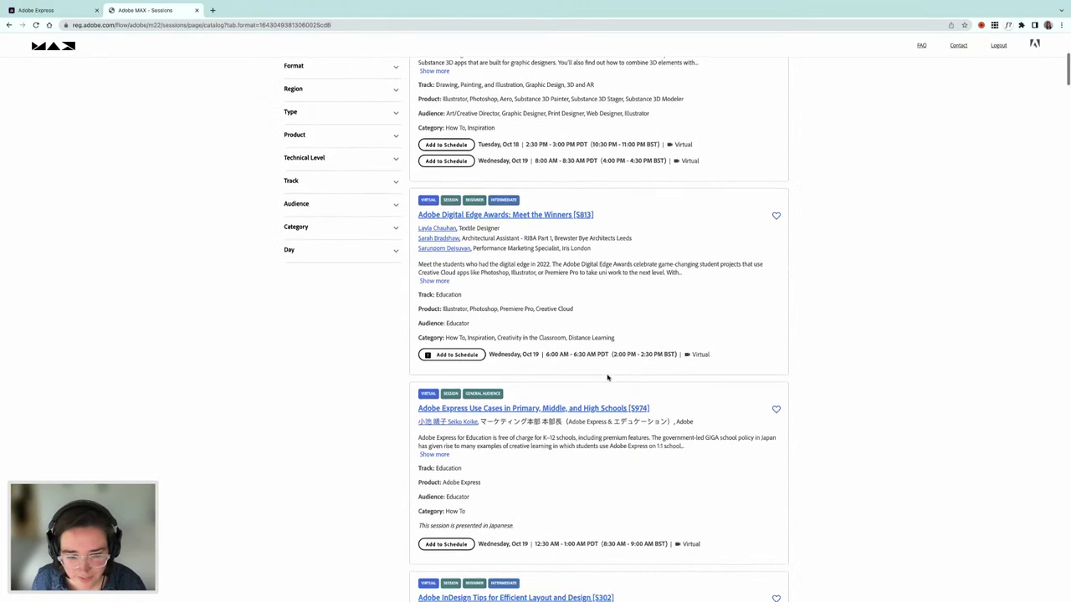
scroll(606, 377, "down", 5)
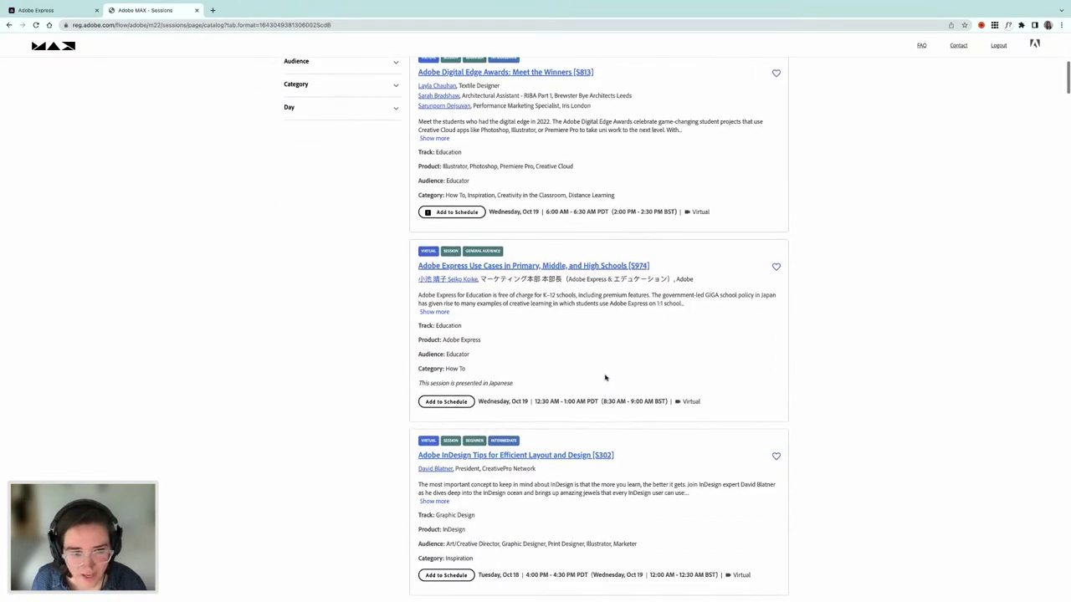
scroll(606, 378, "down", 9)
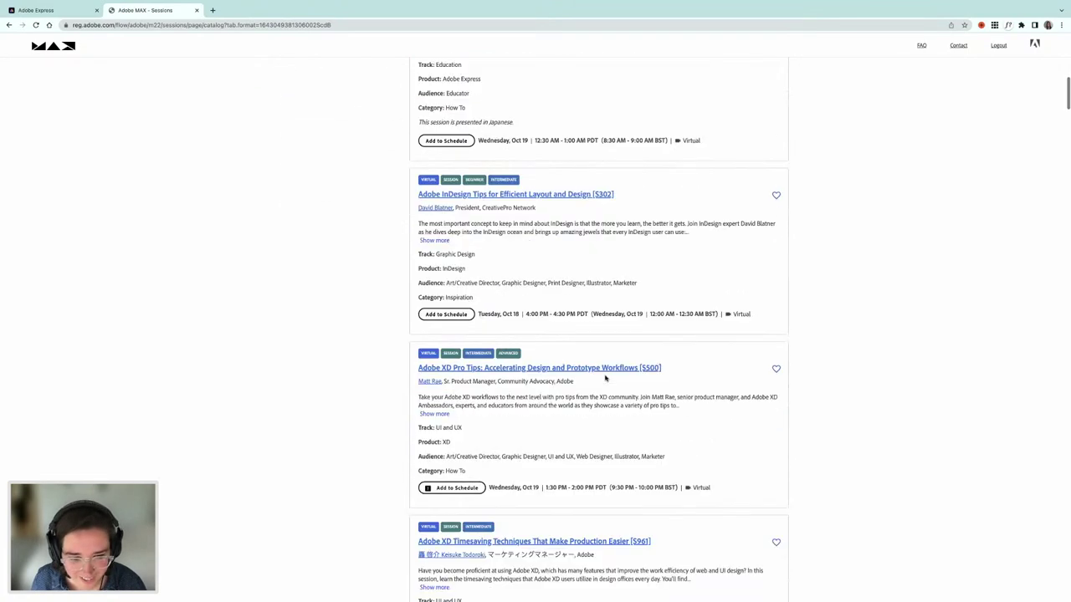
scroll(606, 378, "down", 4)
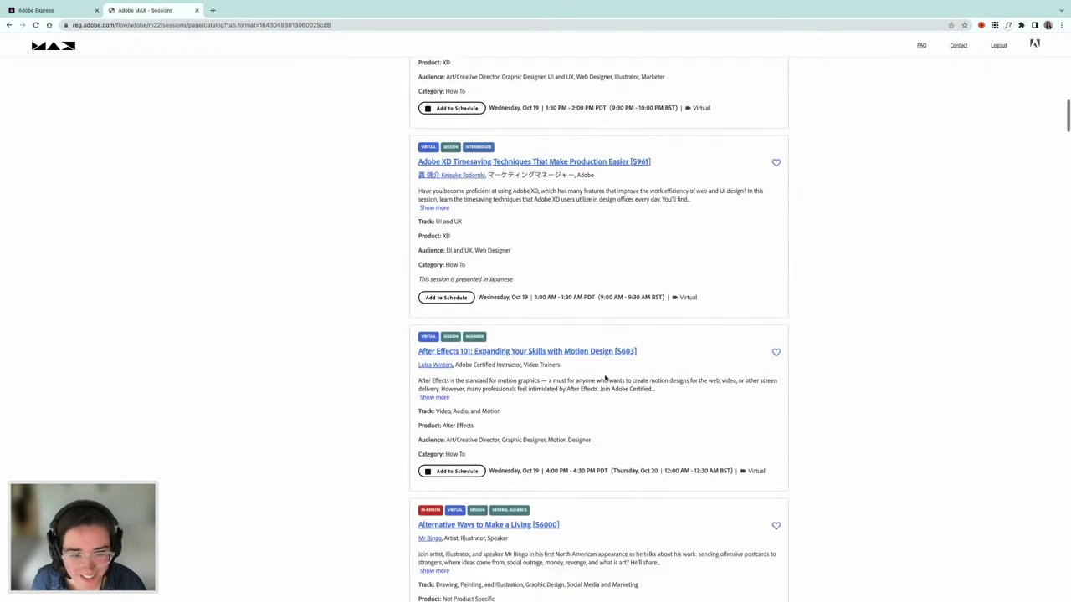
scroll(605, 378, "down", 2)
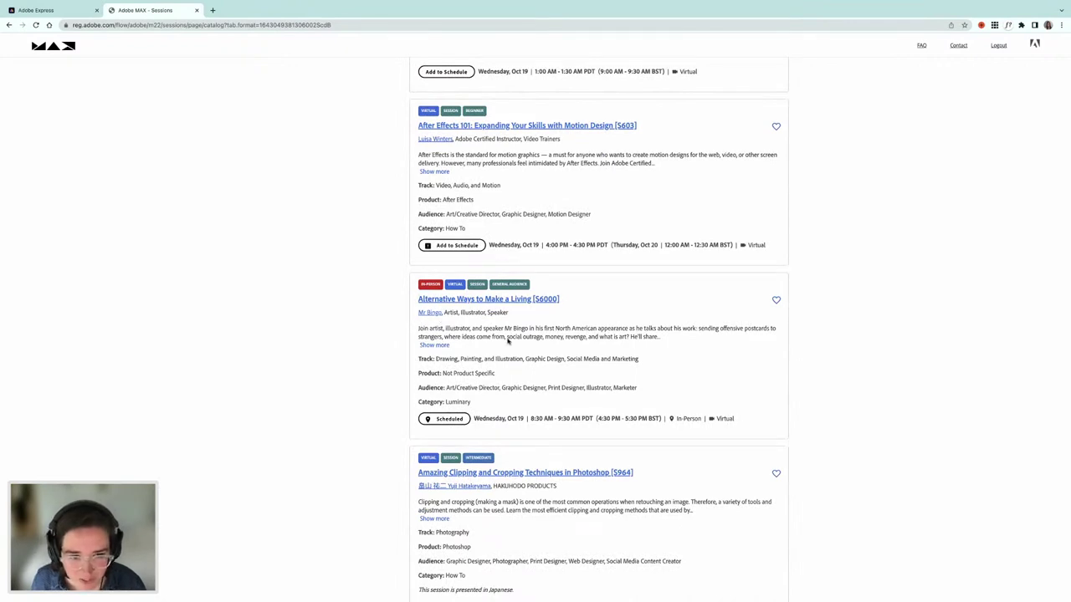
scroll(533, 382, "down", 5)
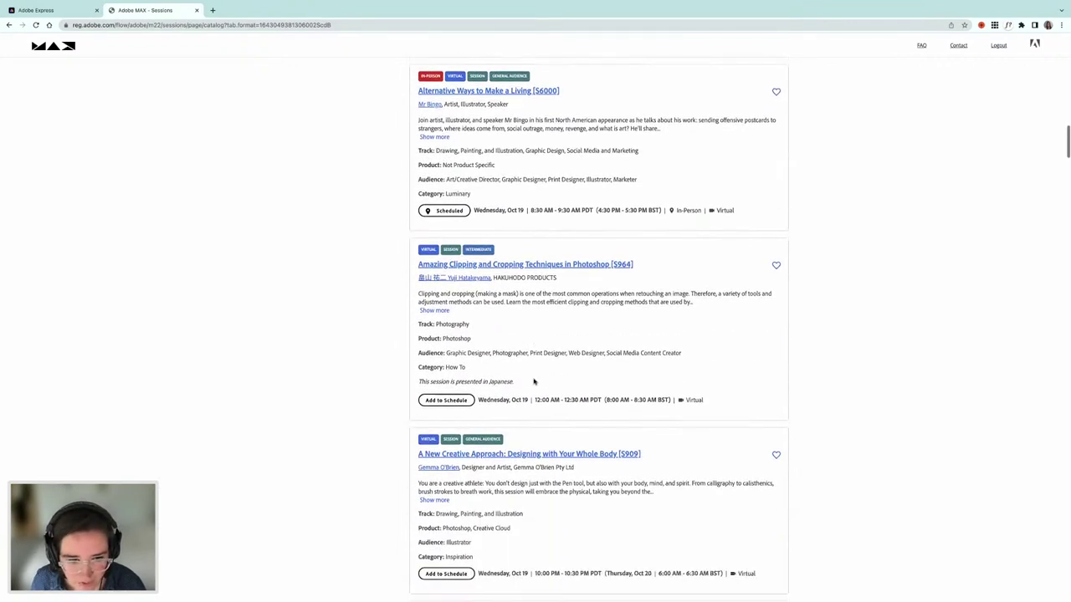
scroll(533, 381, "down", 7)
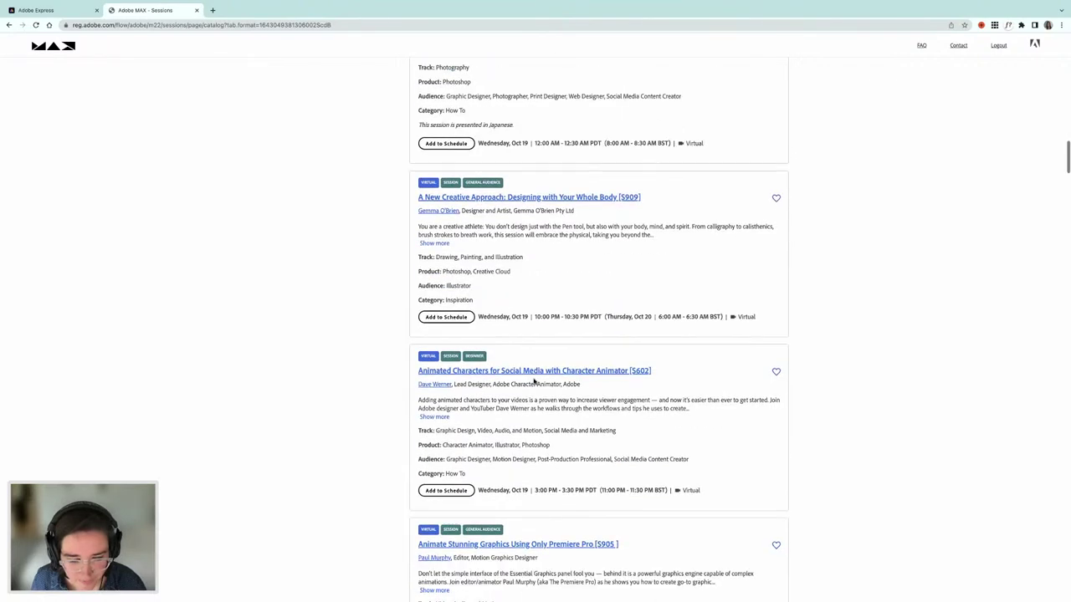
scroll(534, 382, "down", 7)
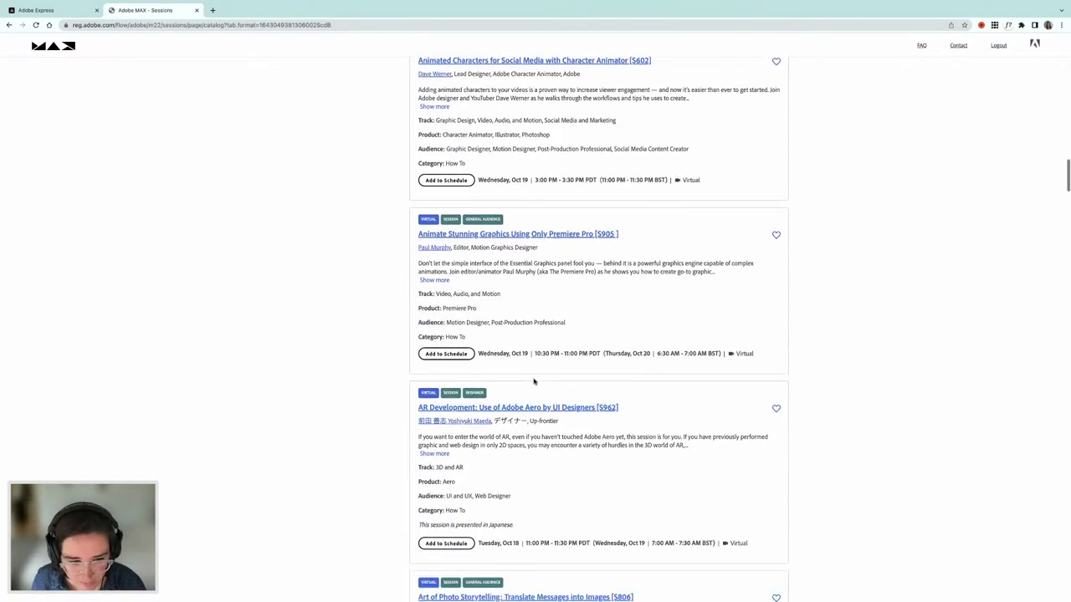
scroll(533, 382, "down", 4)
scroll(534, 381, "down", 4)
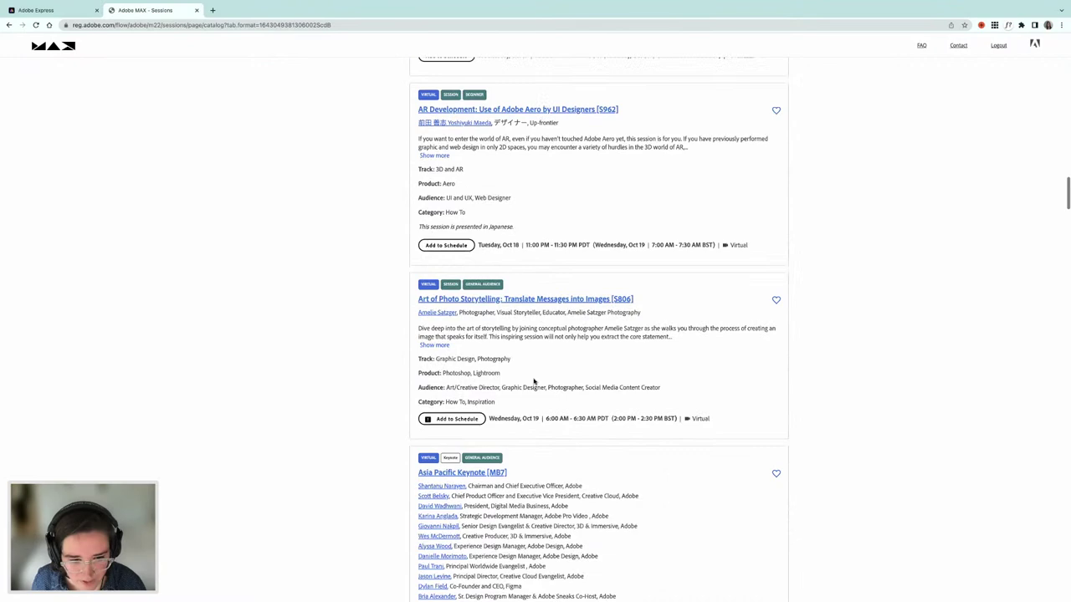
scroll(534, 382, "down", 5)
scroll(534, 382, "down", 9)
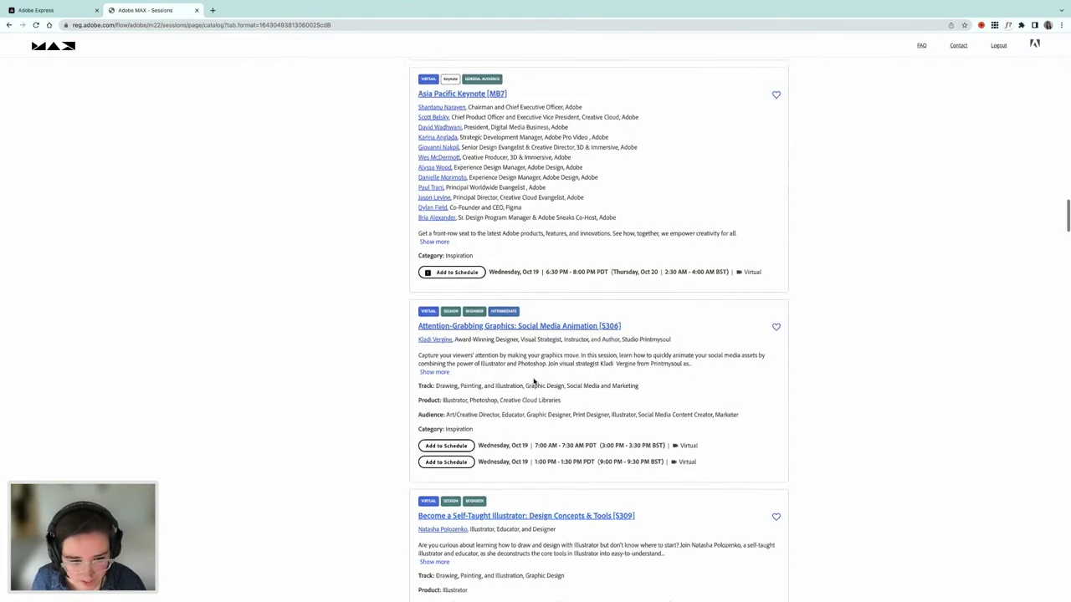
scroll(534, 382, "down", 6)
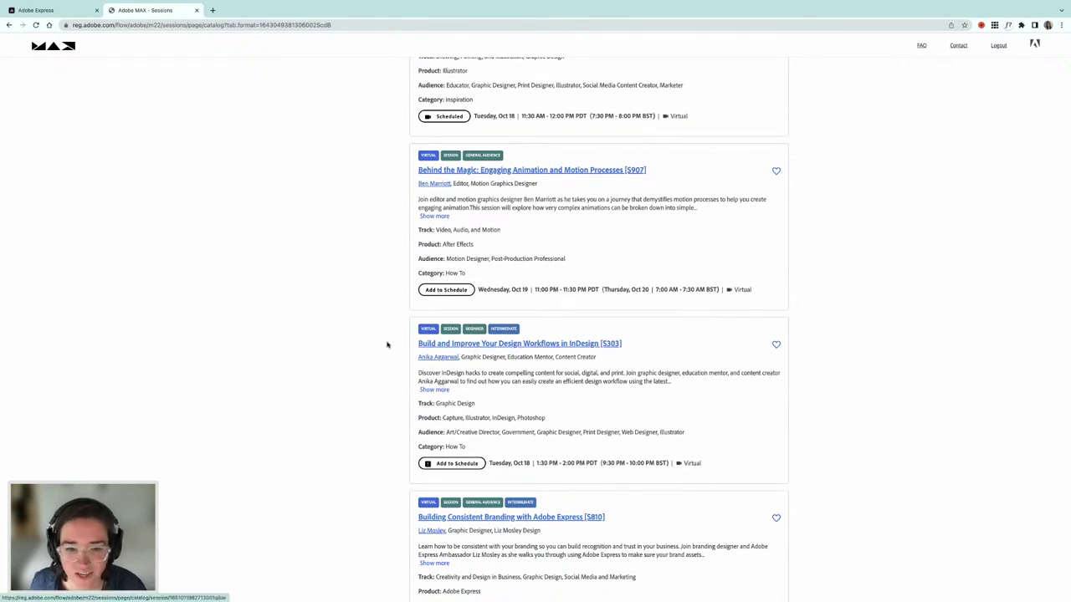
left_click_drag(418, 344, 598, 344)
key("super+c")
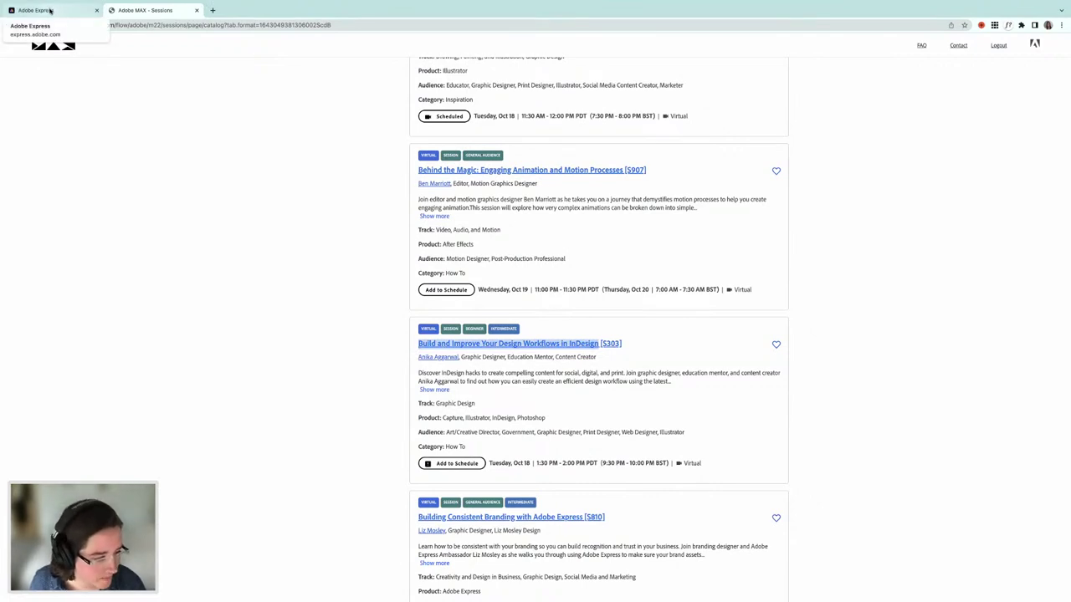
left_click(50, 10)
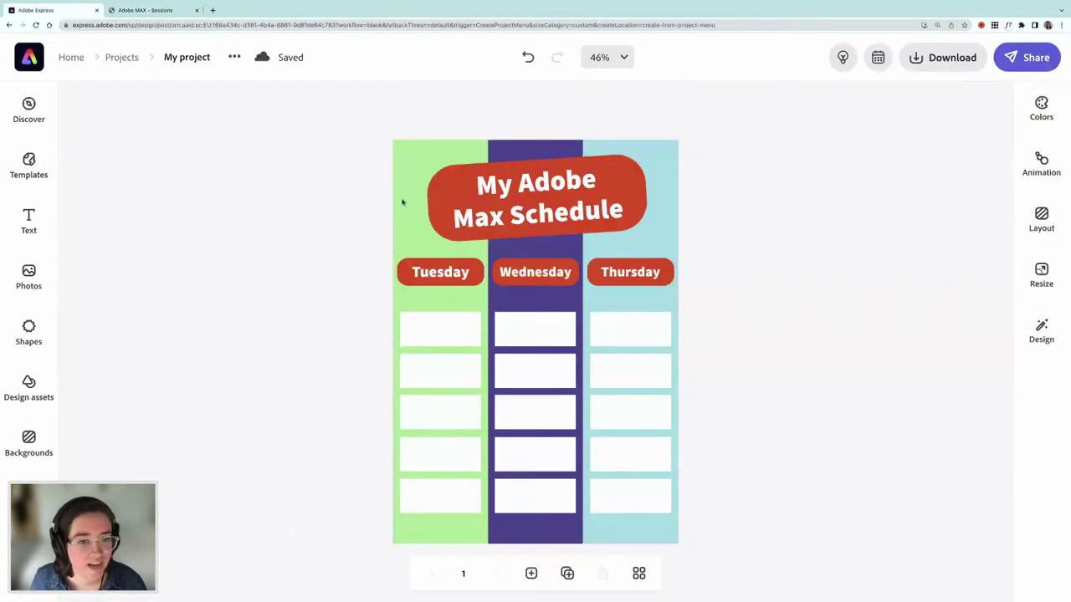
- Paste the session title as new text at 12 pt, widened and left-aligned
left_click(36, 222)
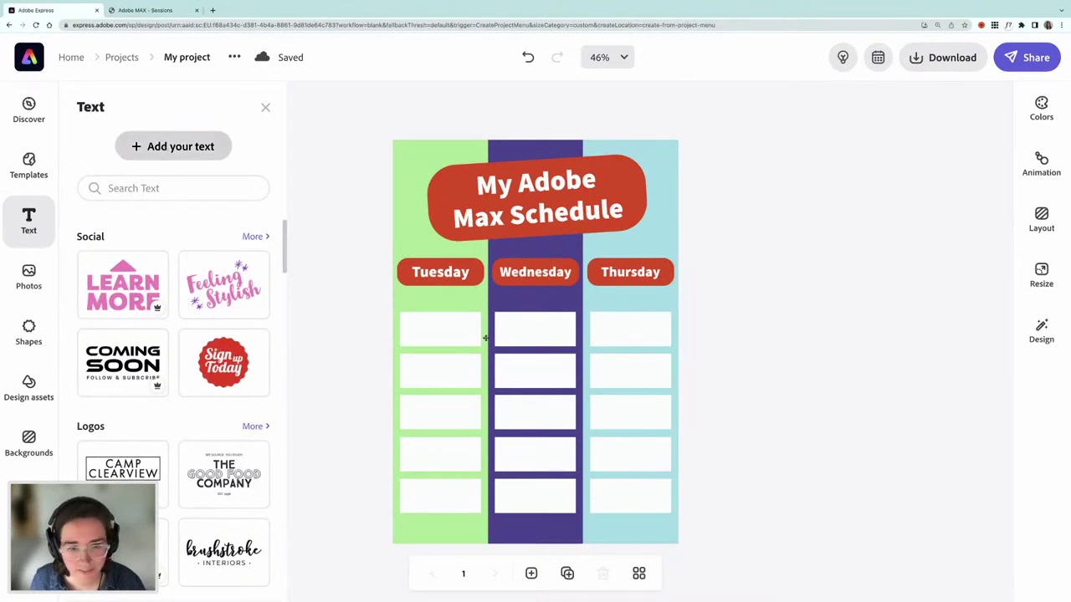
key("super+v")
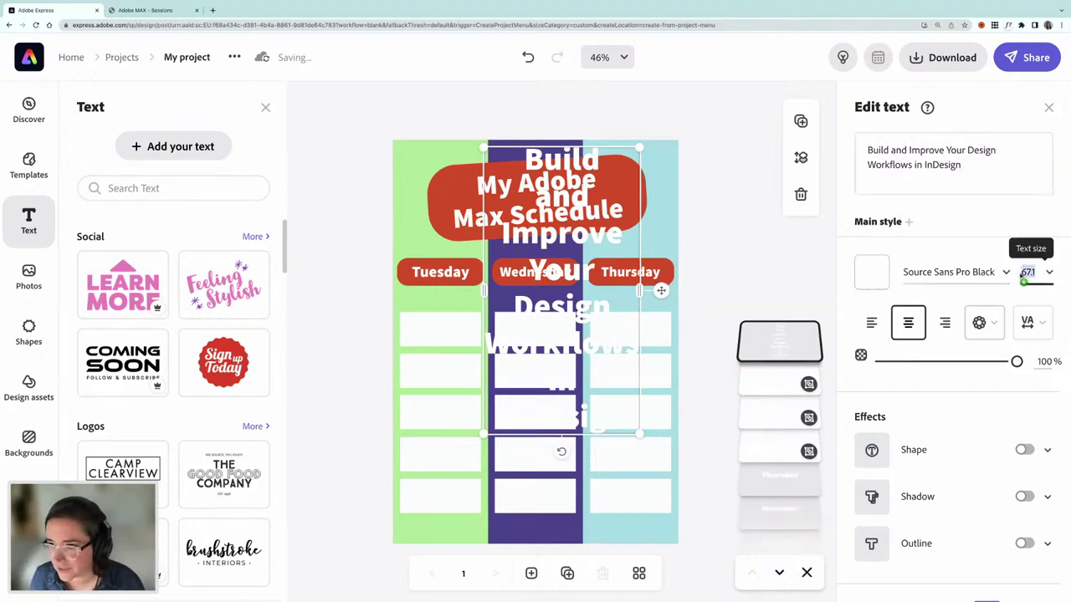
left_click(1024, 273)
type("12")
key("Return")
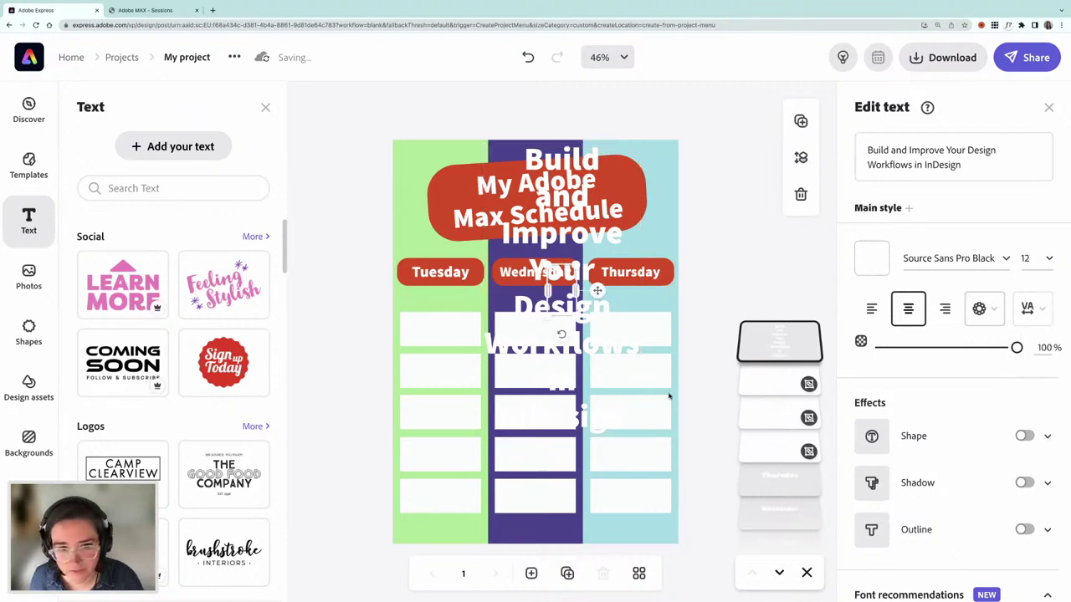
left_click_drag(598, 290, 623, 274)
left_click(871, 310)
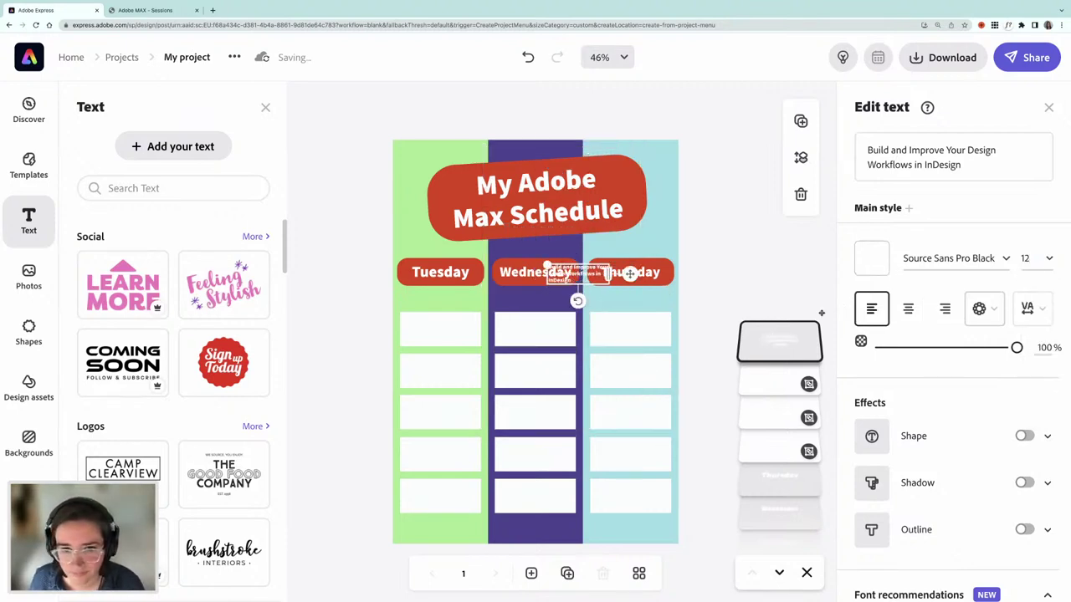
- Colour the session title red and move it into the first Tuesday box
left_click(873, 260)
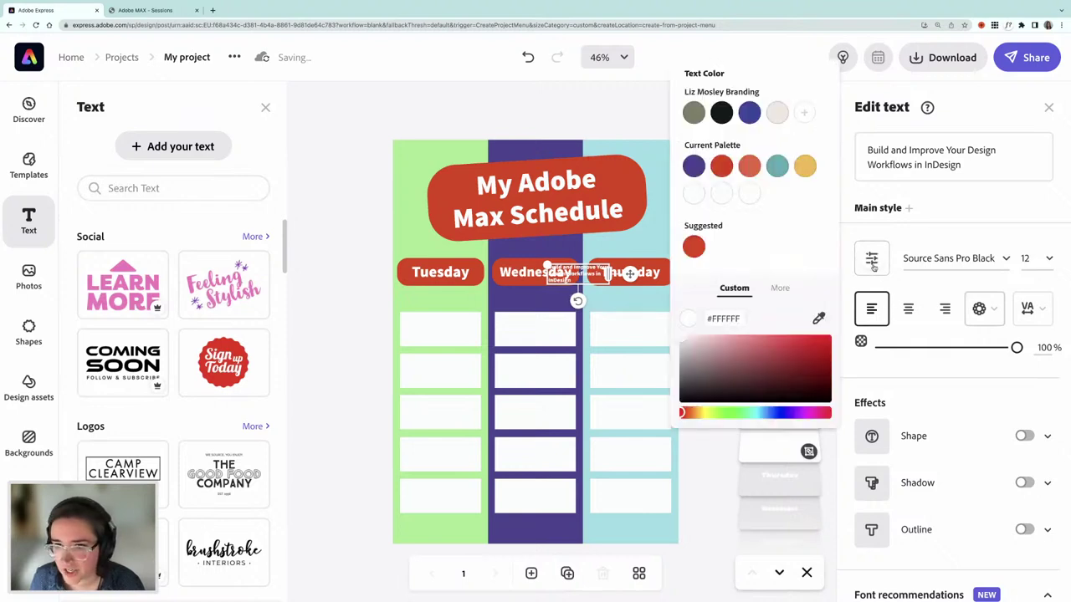
left_click(722, 166)
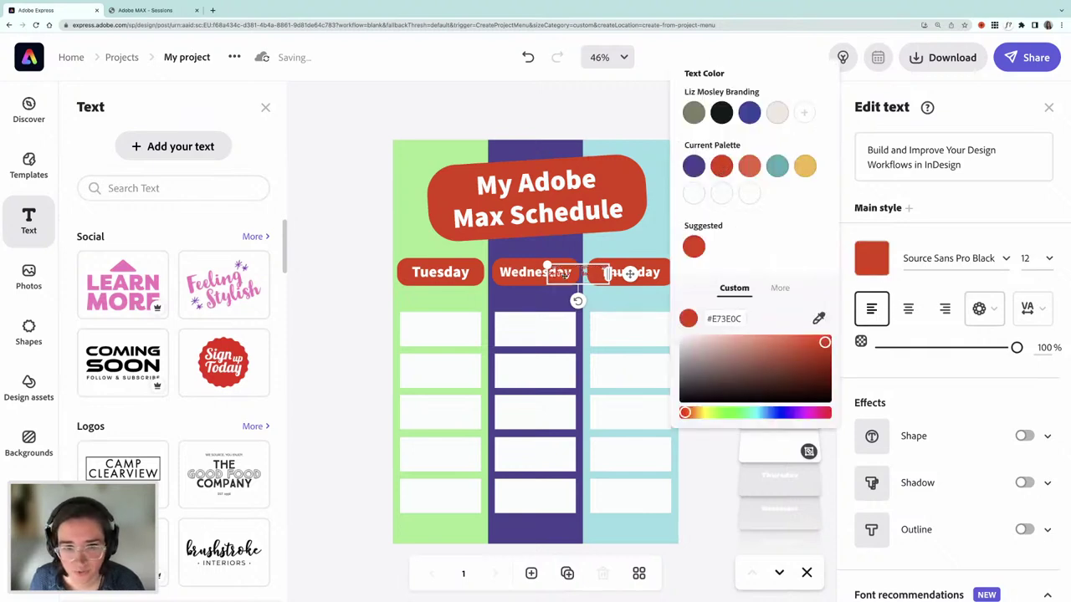
left_click_drag(545, 284, 422, 321)
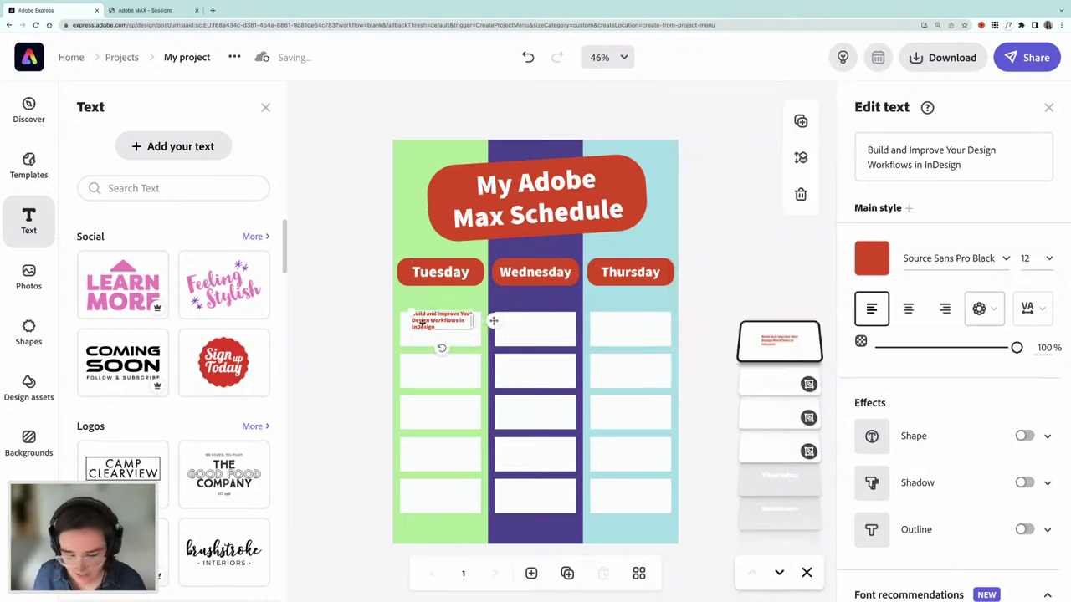
left_click(128, 10)
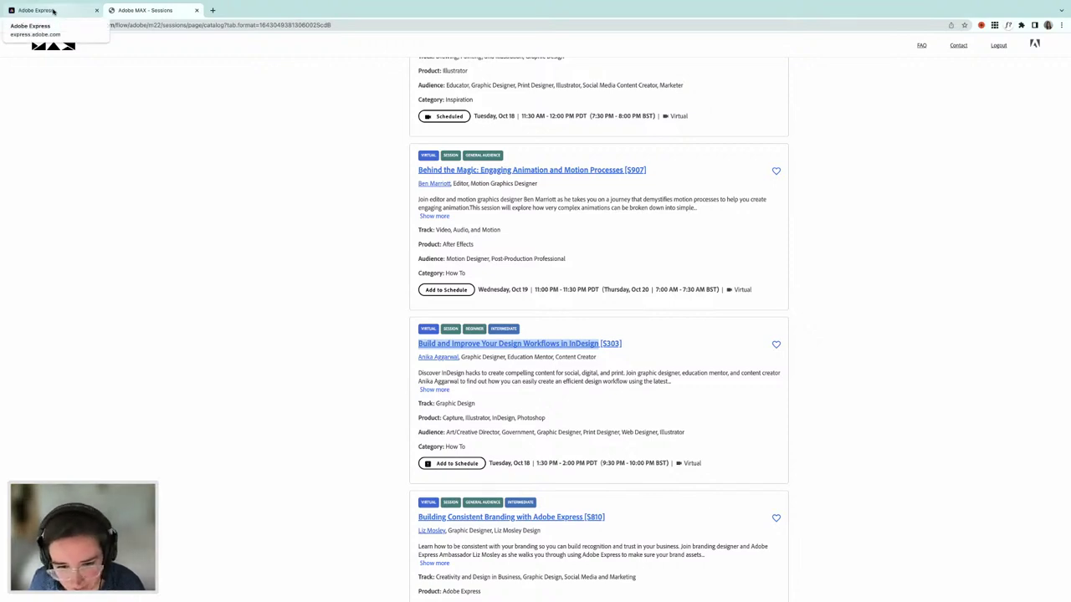
- Move the InDesign title into the bottom Tuesday box, set it to 11 pt, and nudge it into place
left_click(53, 11)
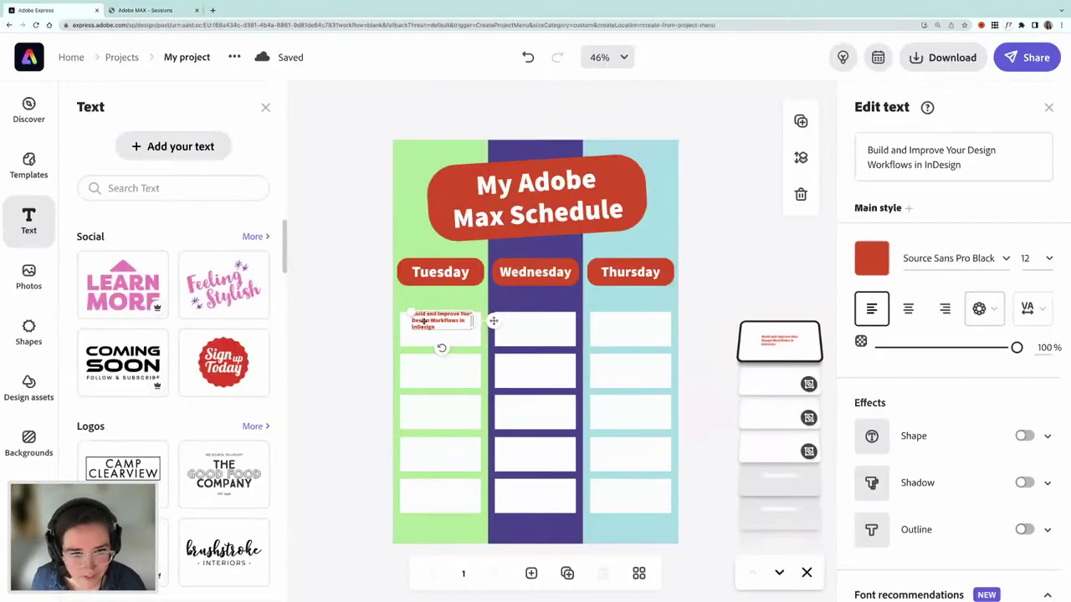
left_click_drag(414, 455, 482, 494)
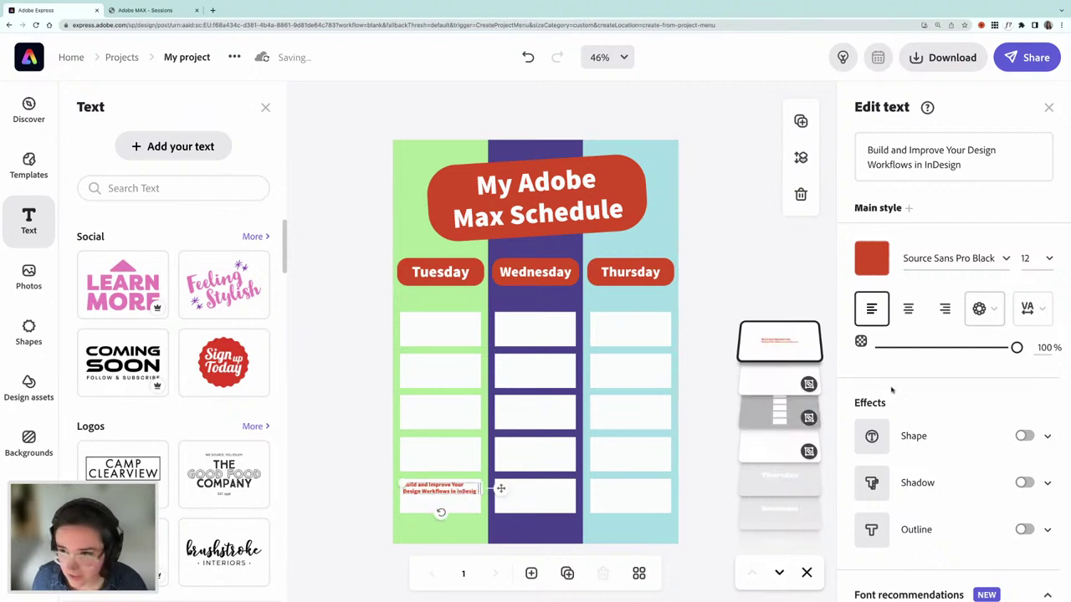
left_click(1024, 259)
double_click(1025, 259)
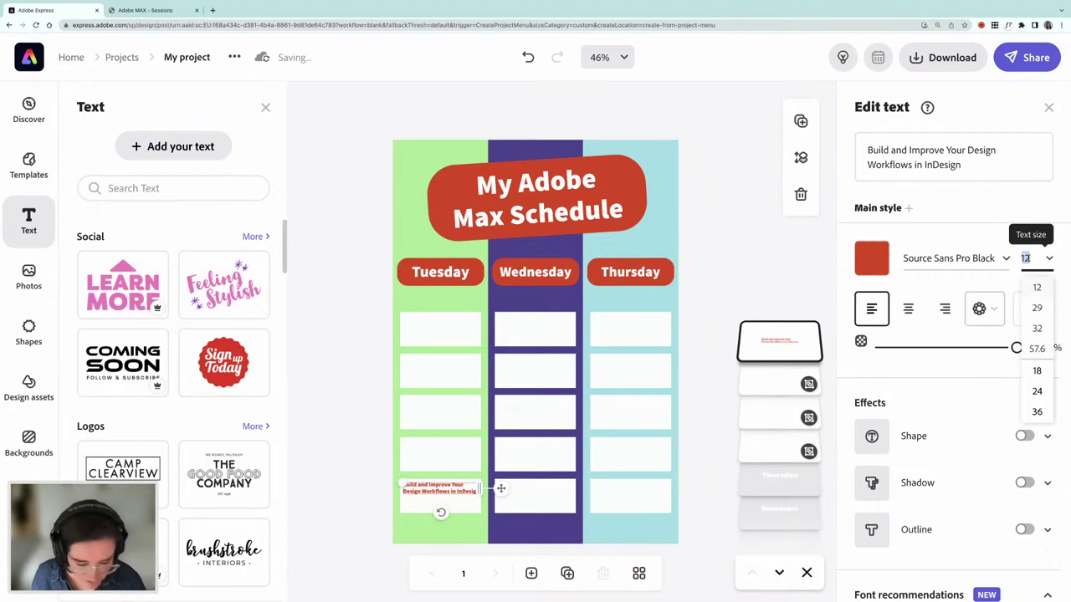
type("11")
key("Return")
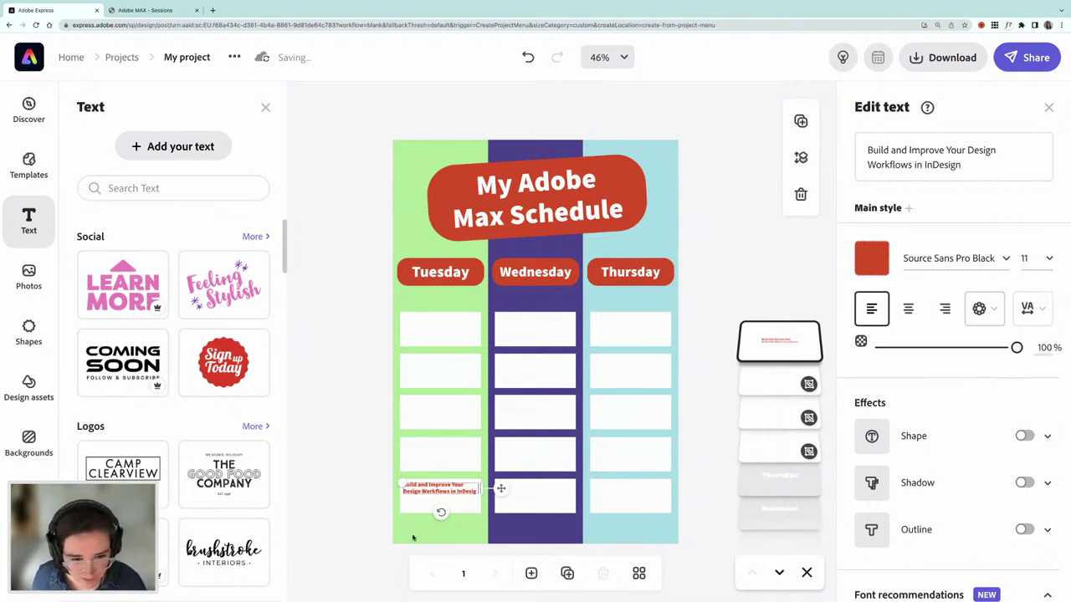
key("Escape")
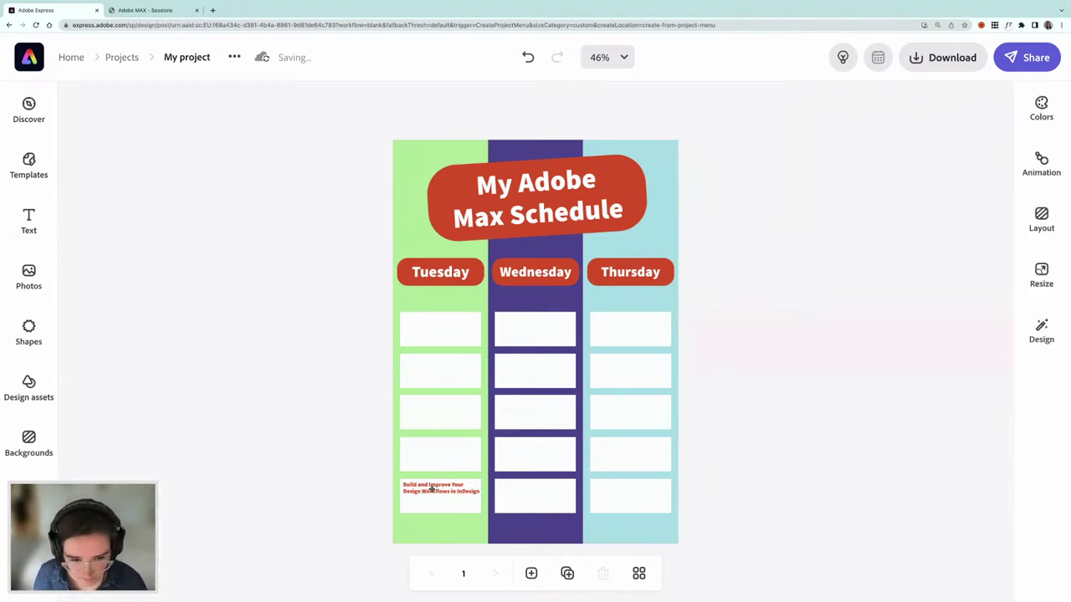
left_click(432, 490)
left_click_drag(432, 489, 431, 489)
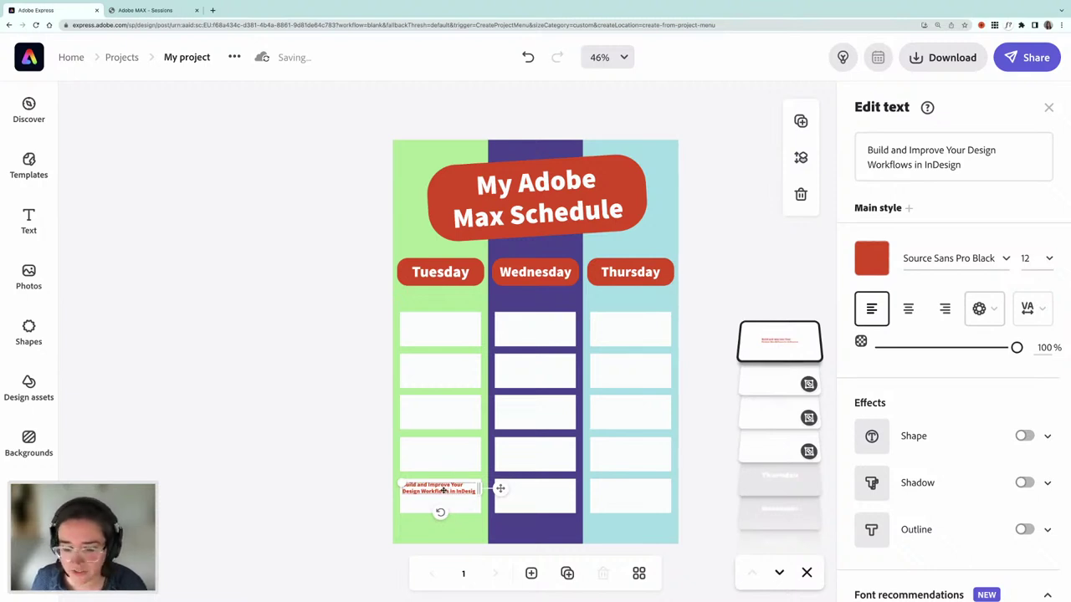
mouse_move(441, 490)
left_mouse_down()
mouse_move(433, 507)
mouse_move(426, 501)
left_mouse_up()
- Select the whole InDesign session title in the MAX catalog and return to Adobe Express
left_click(158, 11)
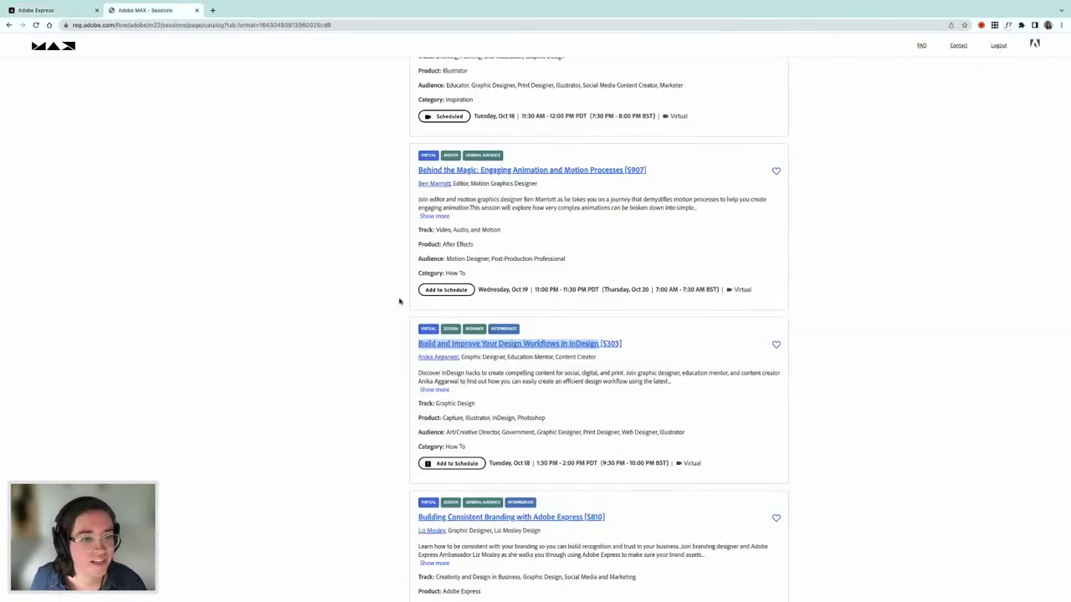
left_click(418, 358)
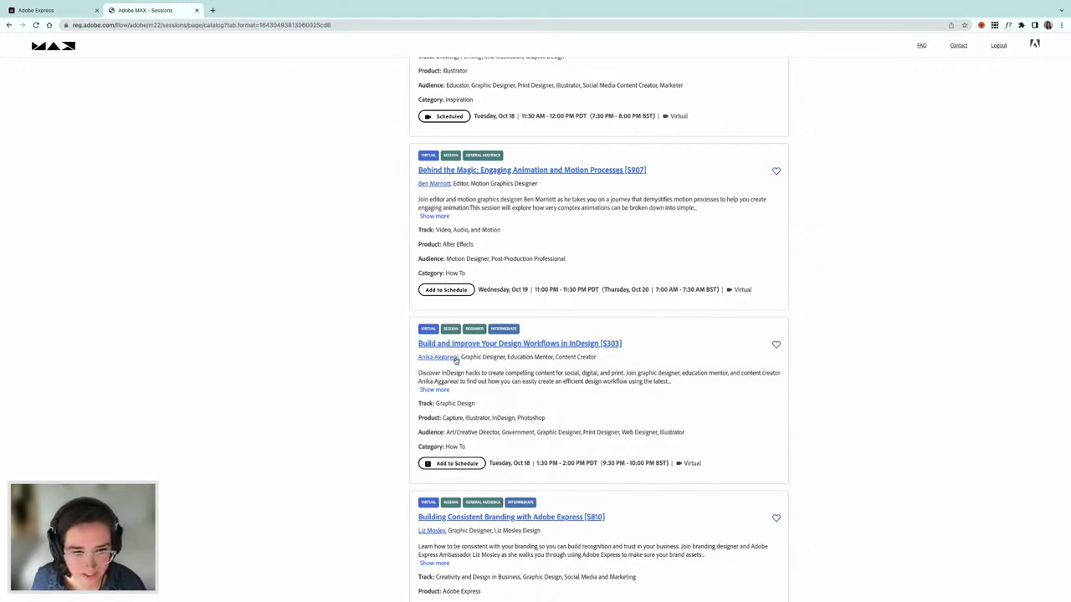
triple_click(456, 359)
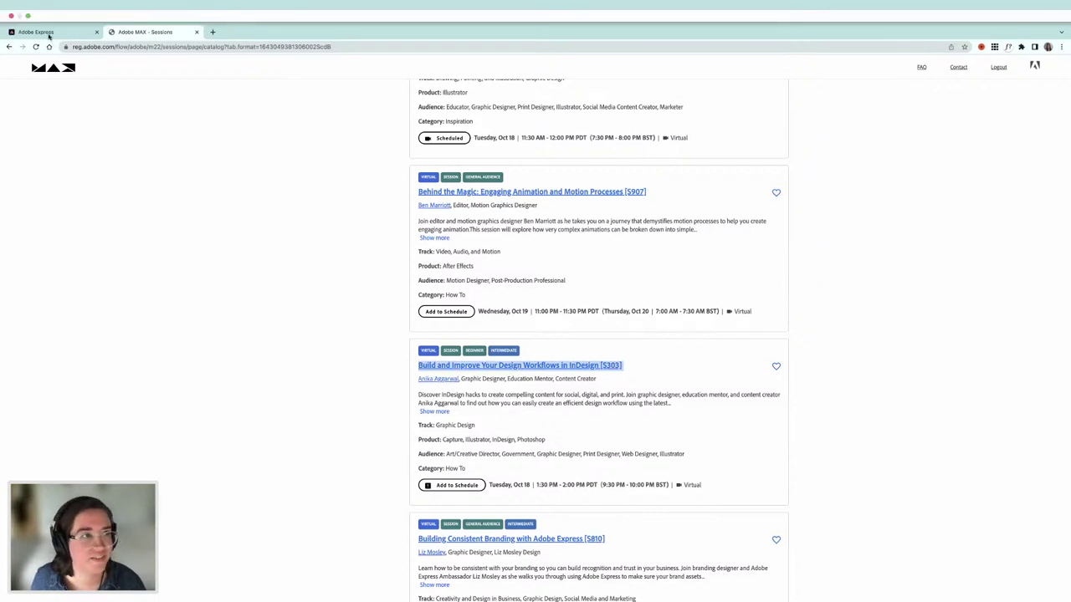
left_click(48, 32)
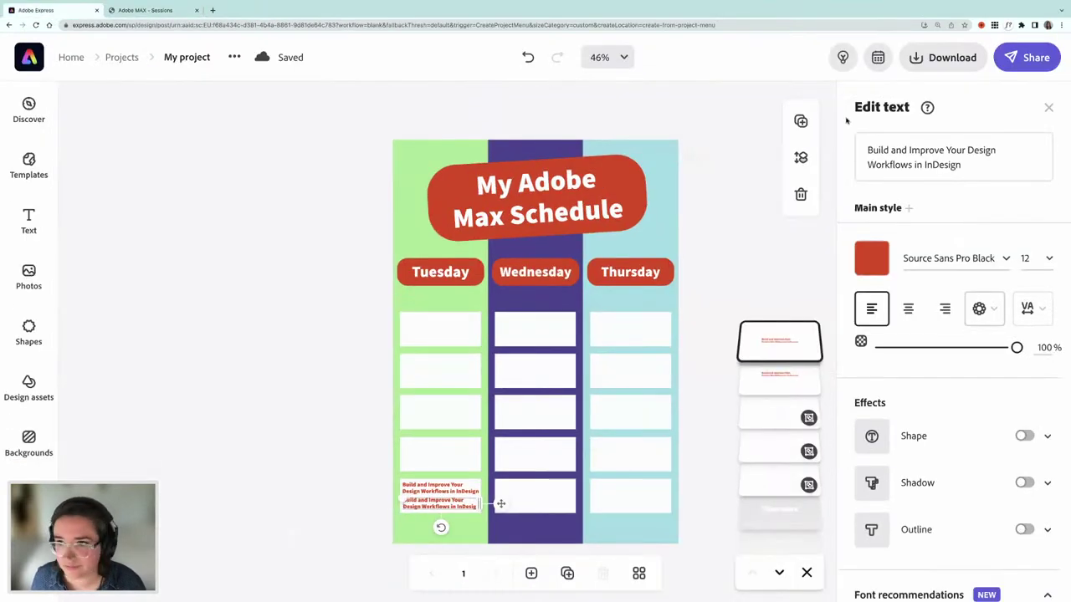
- Replace the duplicated title text with the presenter's name, correcting its spelling against the catalog
triple_click(894, 151)
type("A")
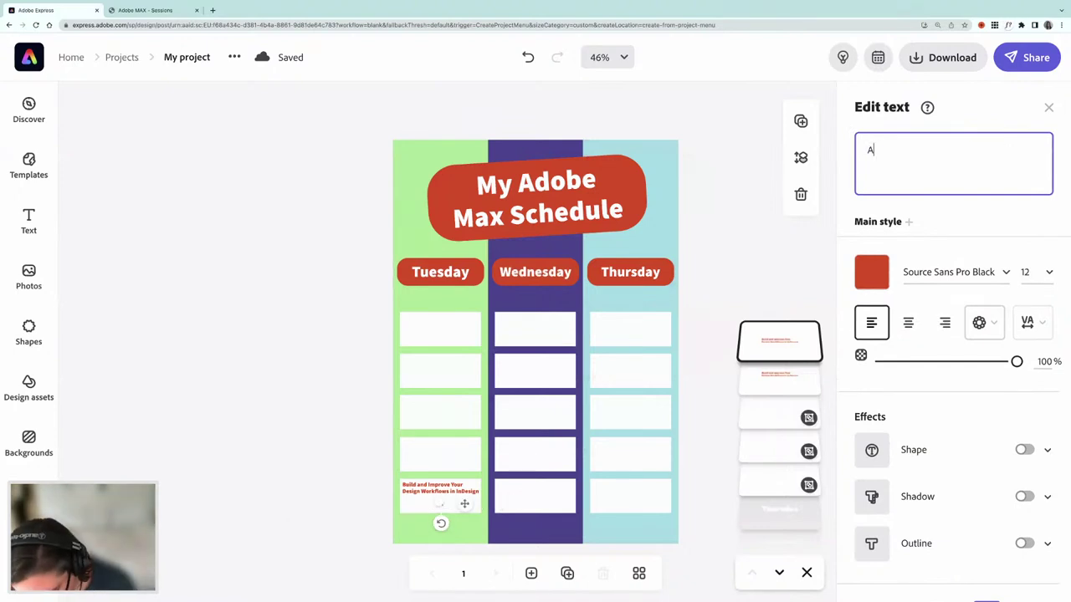
type("nika Aggarwhal")
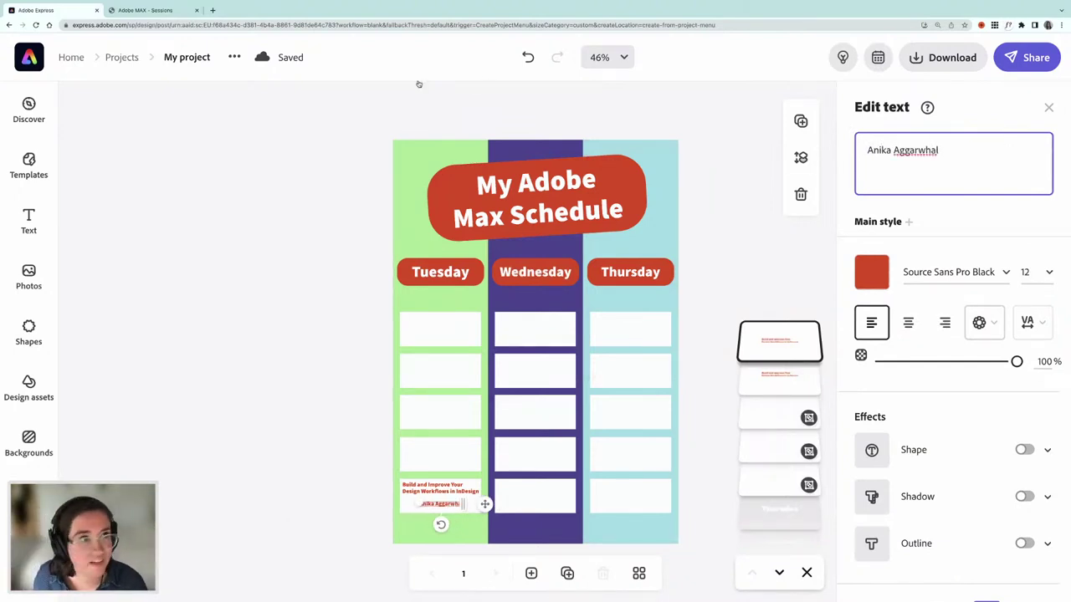
left_click(159, 12)
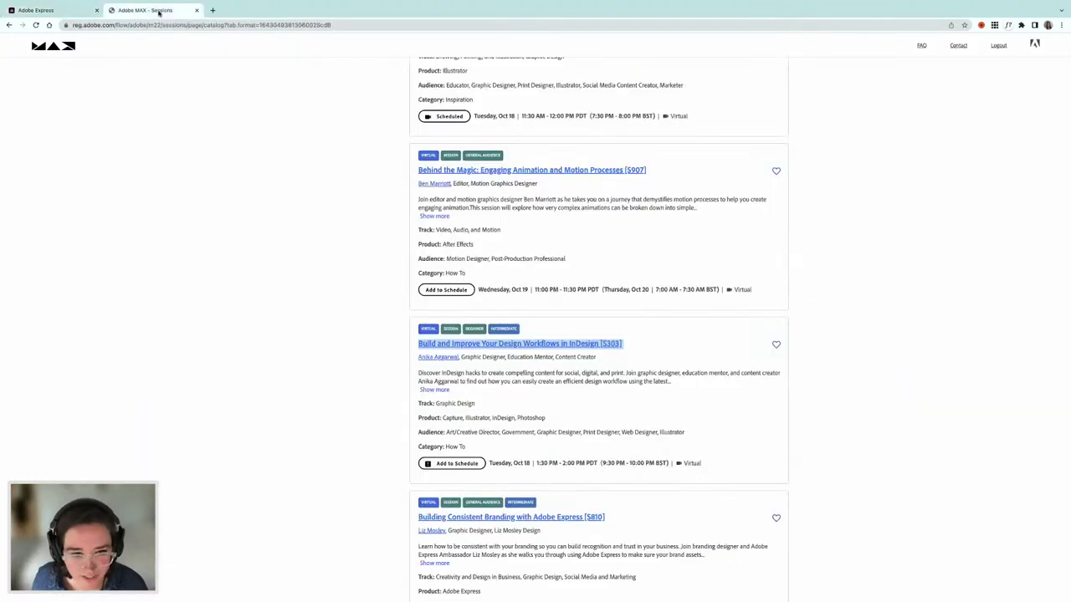
left_click(71, 13)
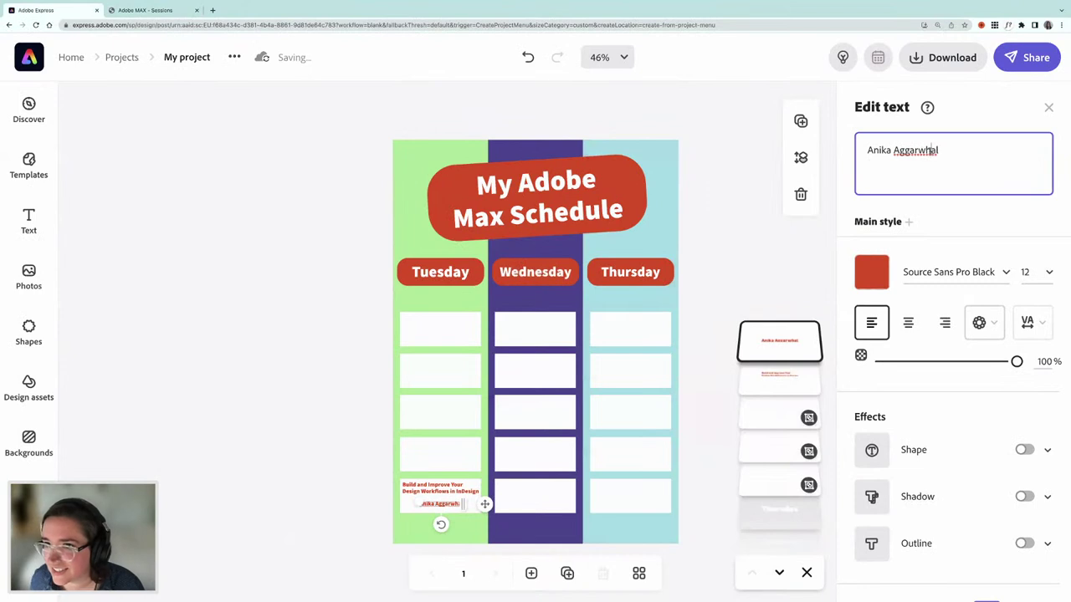
key("BackSpace")
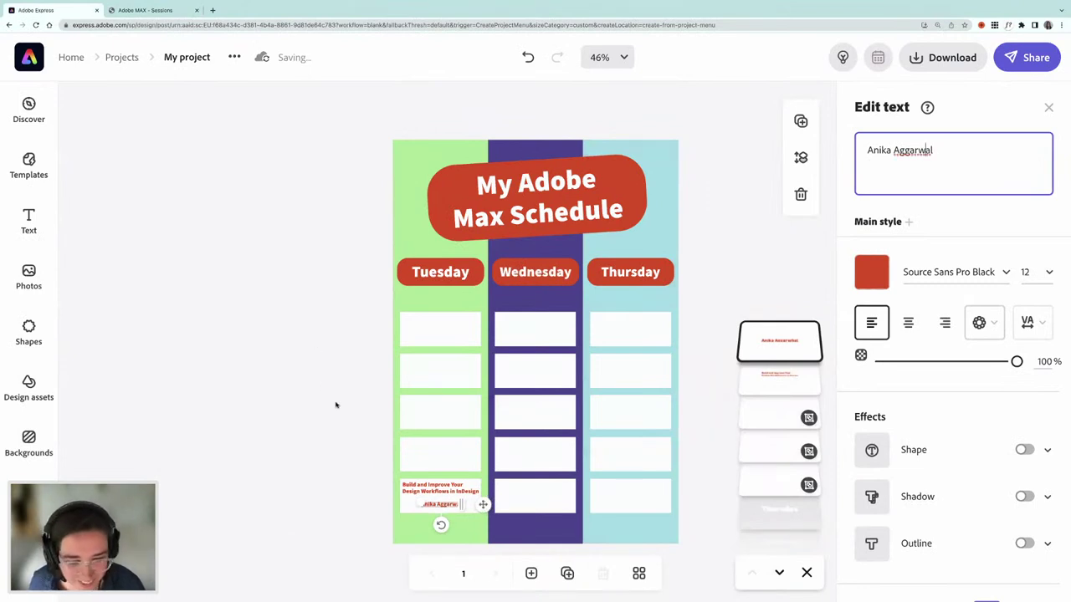
- Color the presenter's name purple and align it under the InDesign title's left edge
left_click(871, 271)
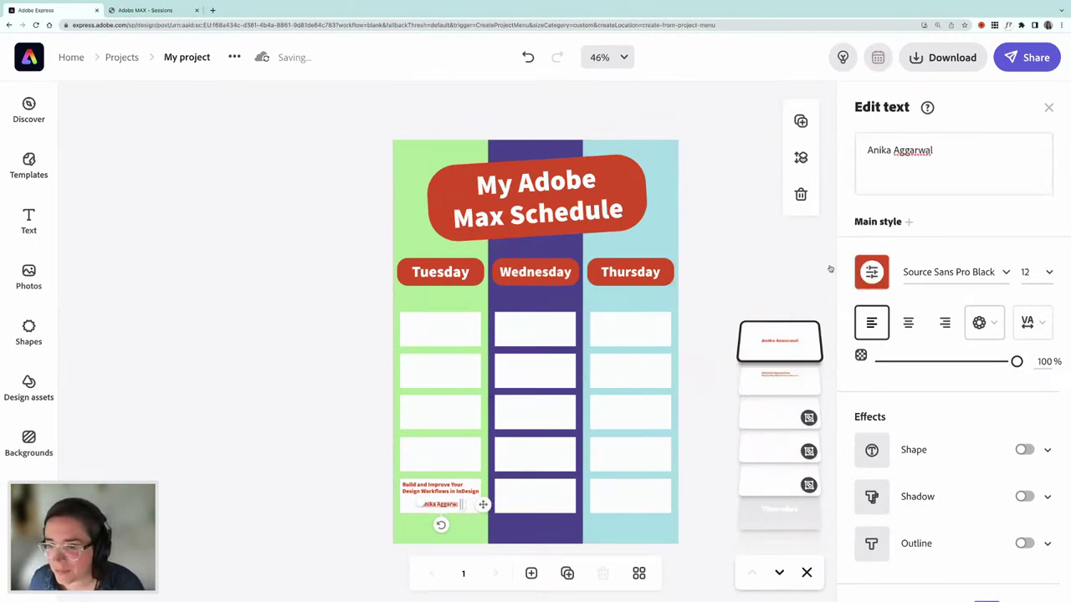
left_click(693, 180)
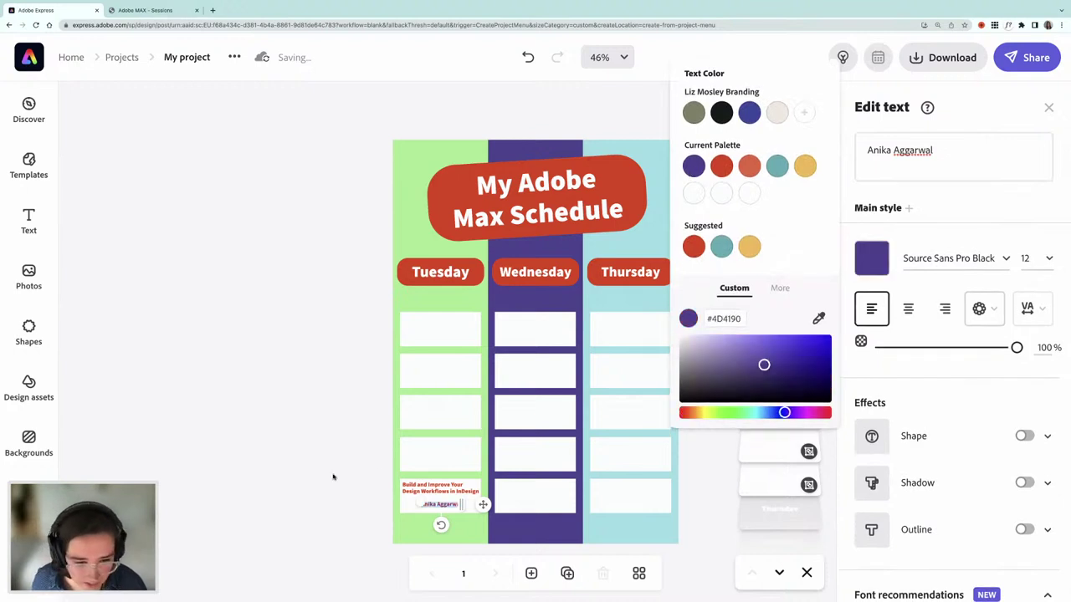
left_click(444, 503)
left_click_drag(437, 504, 430, 501)
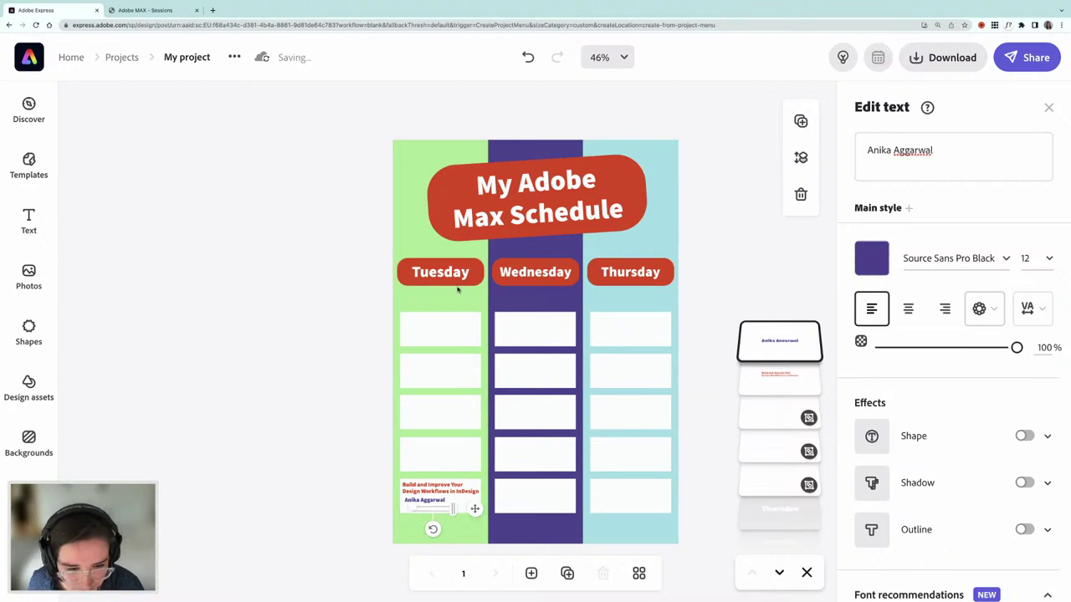
- Select the InDesign session's 9:30 PM - 10:00 PM BST time range in the catalog
left_click(142, 10)
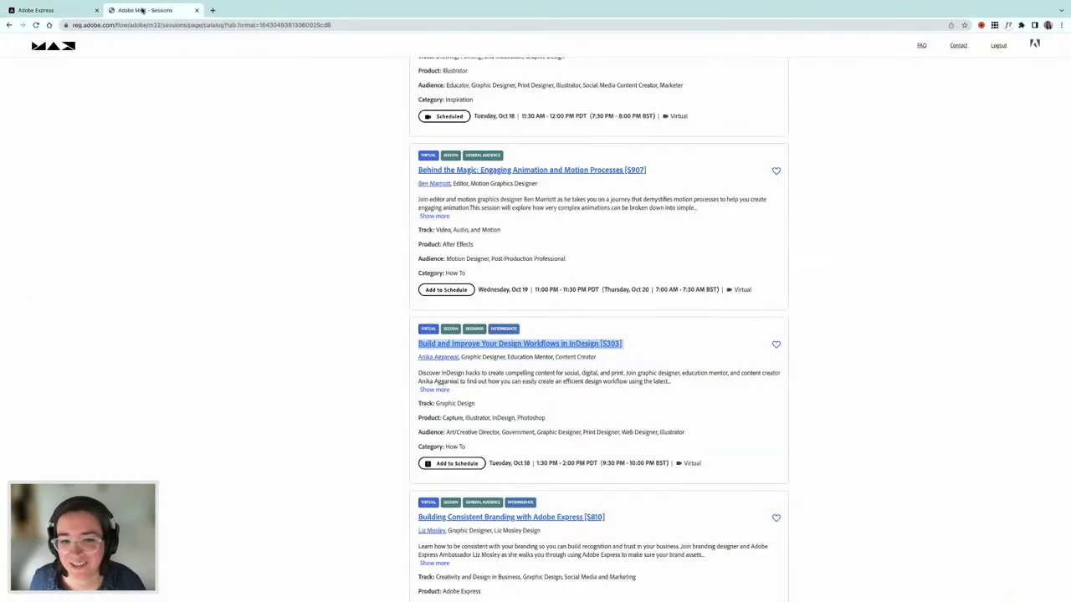
scroll(593, 405, "down", 1)
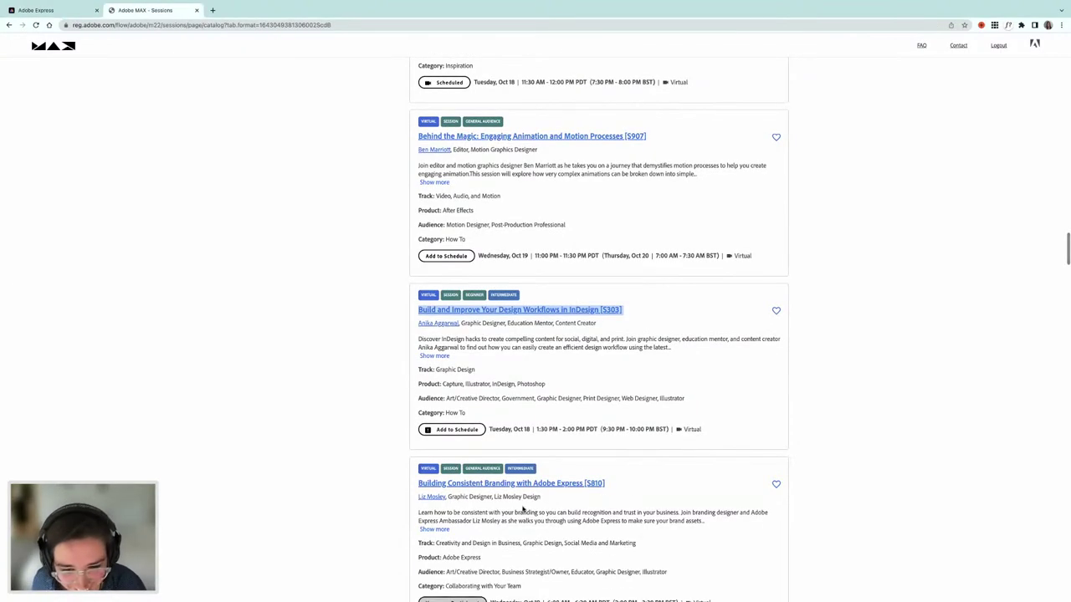
scroll(469, 499, "down", 2)
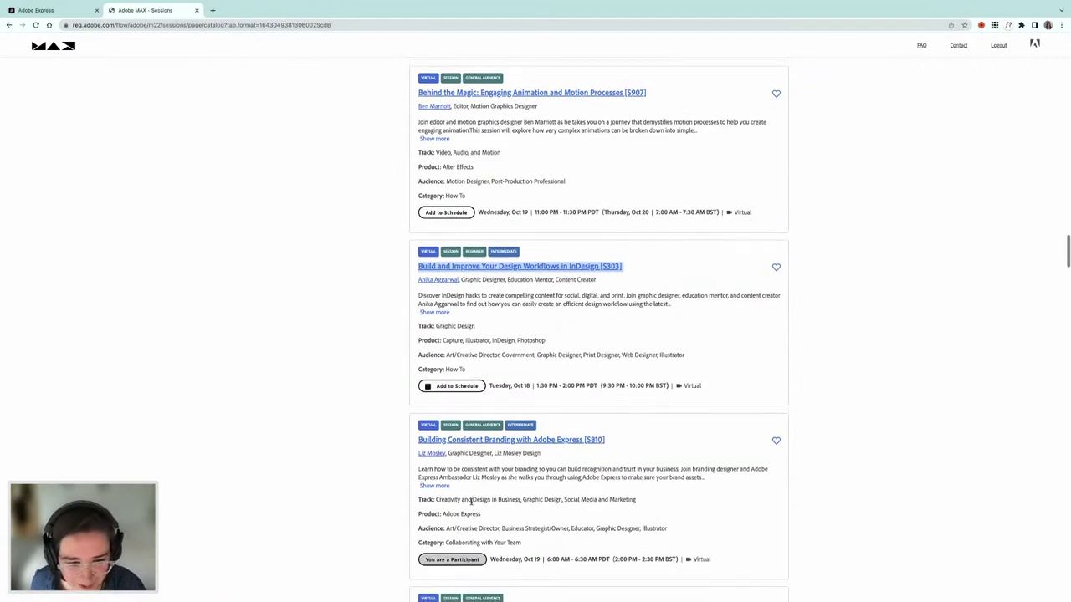
scroll(441, 276, "up", 3)
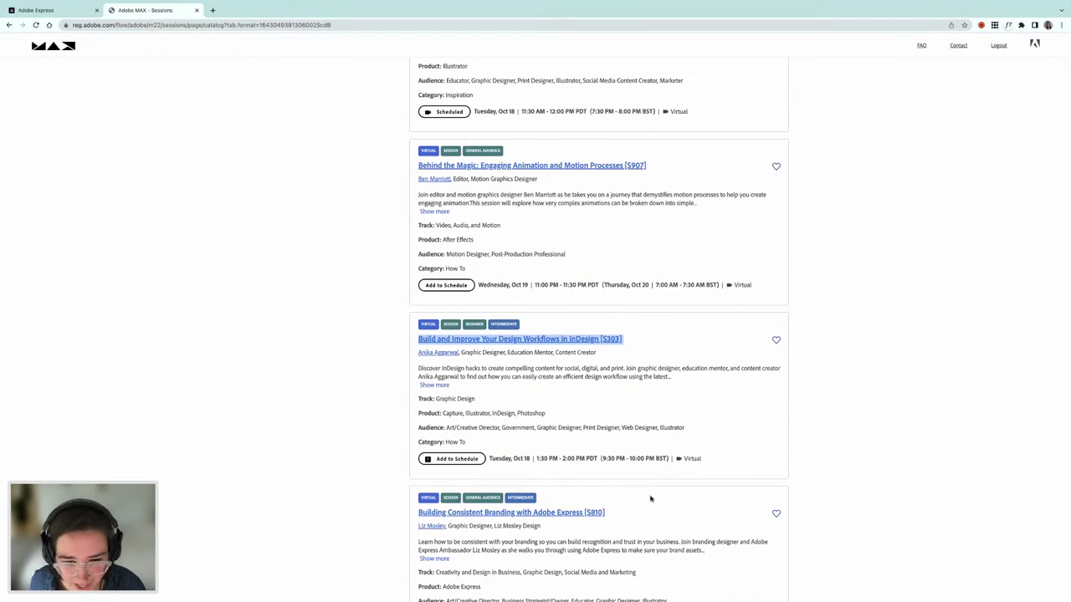
left_click_drag(667, 458, 599, 461)
key("ctrl+c")
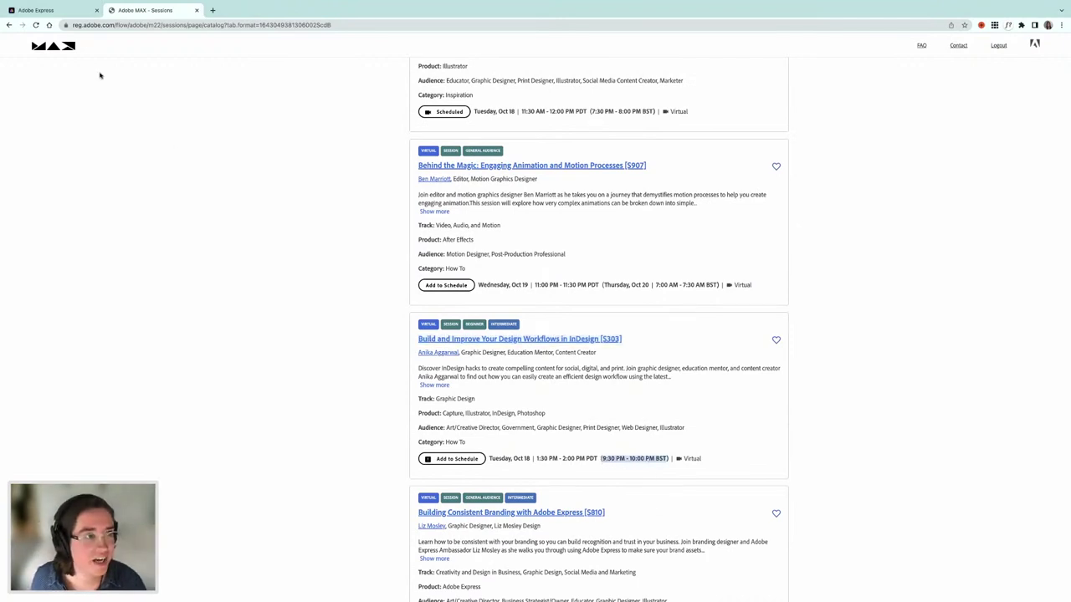
left_click(64, 12)
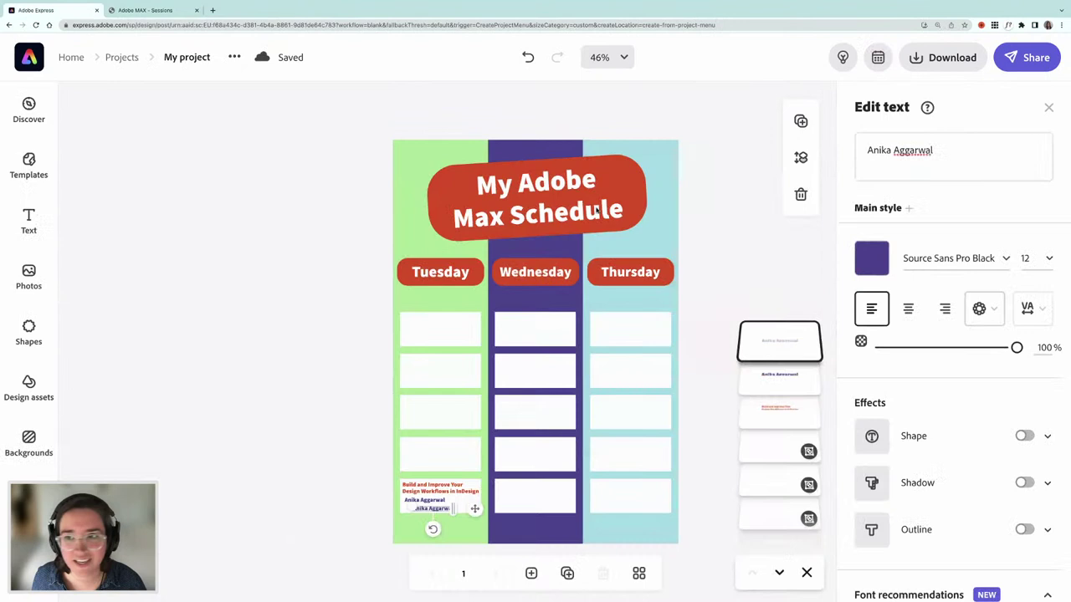
- Replace the duplicated name text with the pasted 9:30 PM - 10:00 PM BST time in teal
left_click(888, 151)
key("ctrl+a")
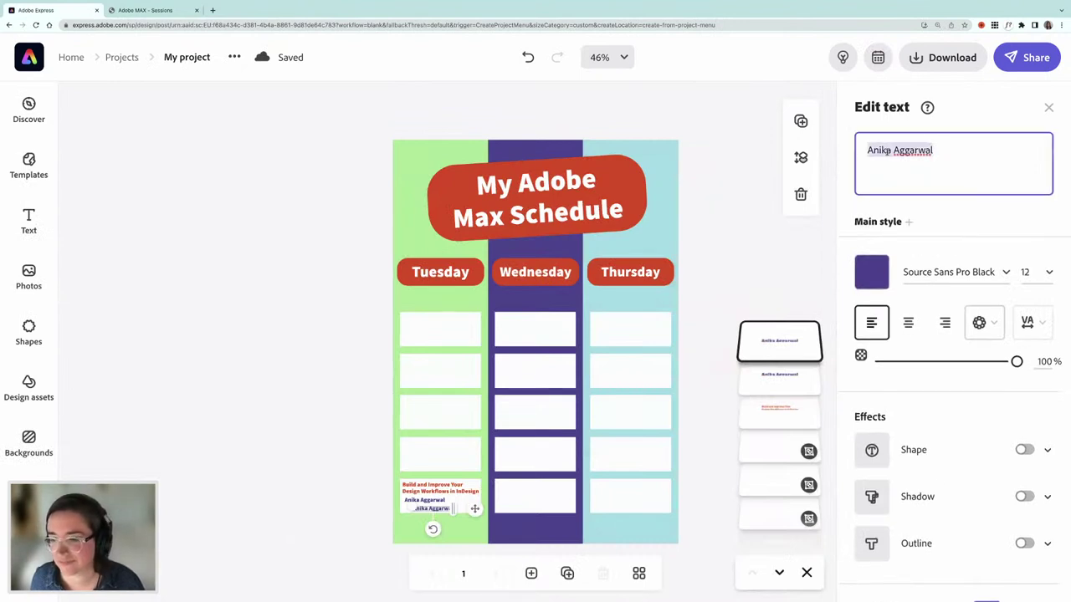
key("ctrl+v")
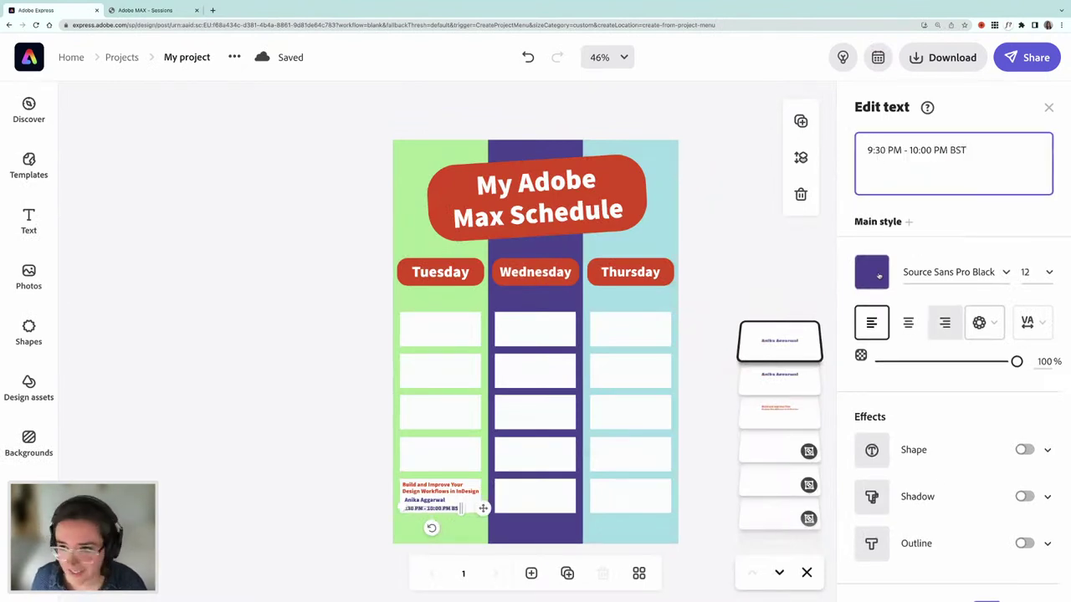
left_click(872, 273)
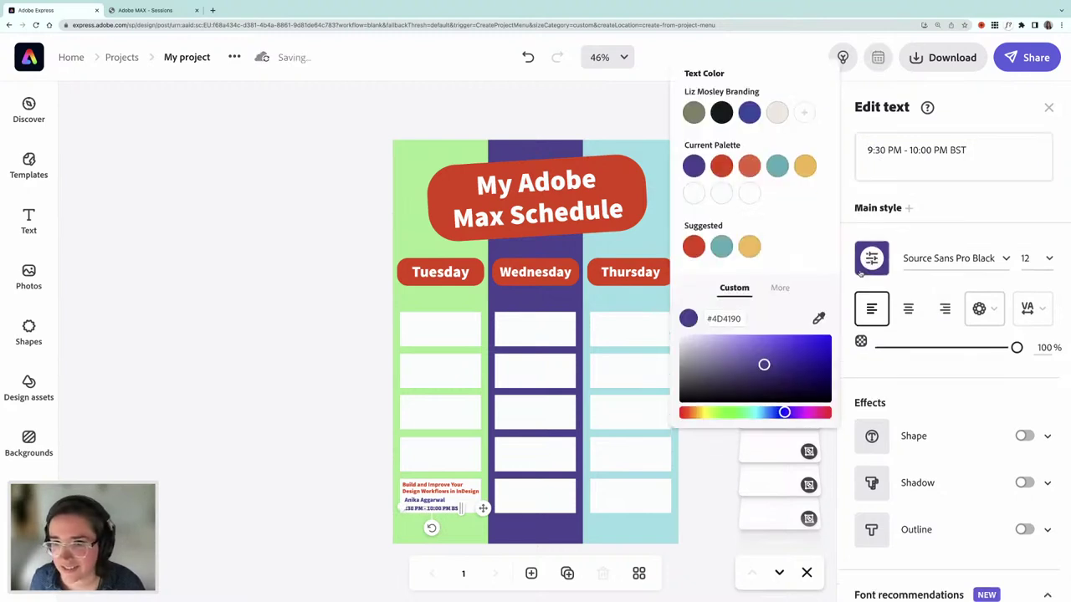
left_click(460, 300)
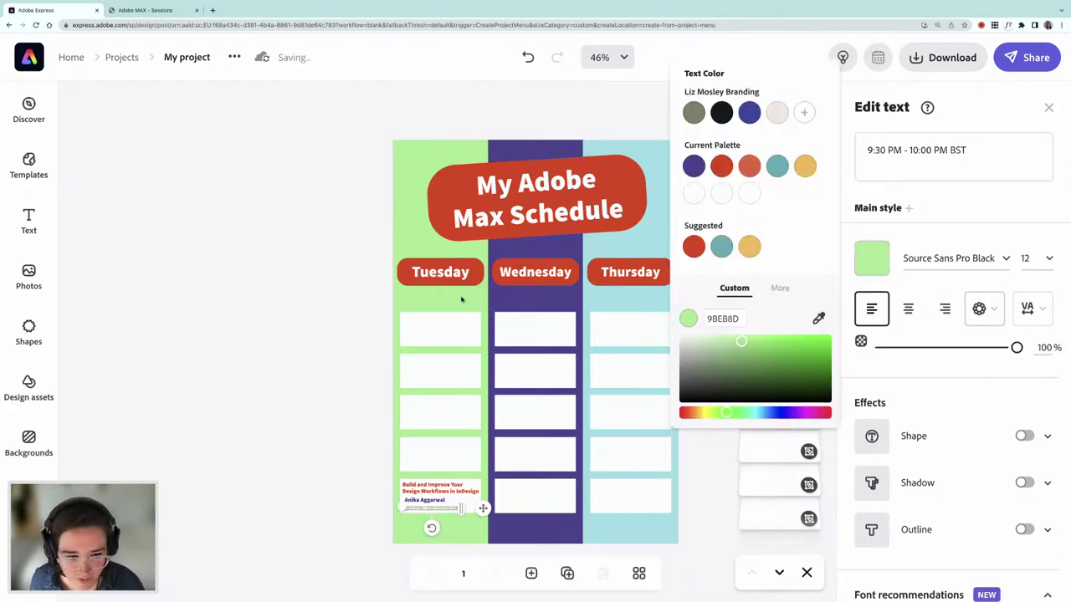
left_click(778, 169)
left_click(270, 425)
left_click(394, 509)
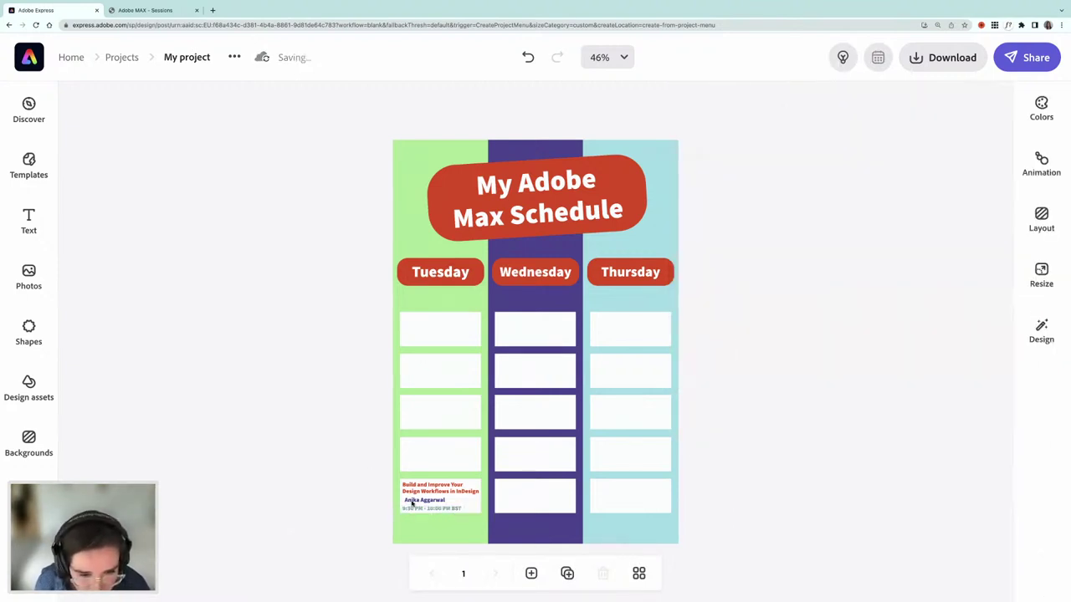
- Zoom in and move the speaker's name up directly beneath the session title
left_click(412, 504)
key("ctrl+equal")
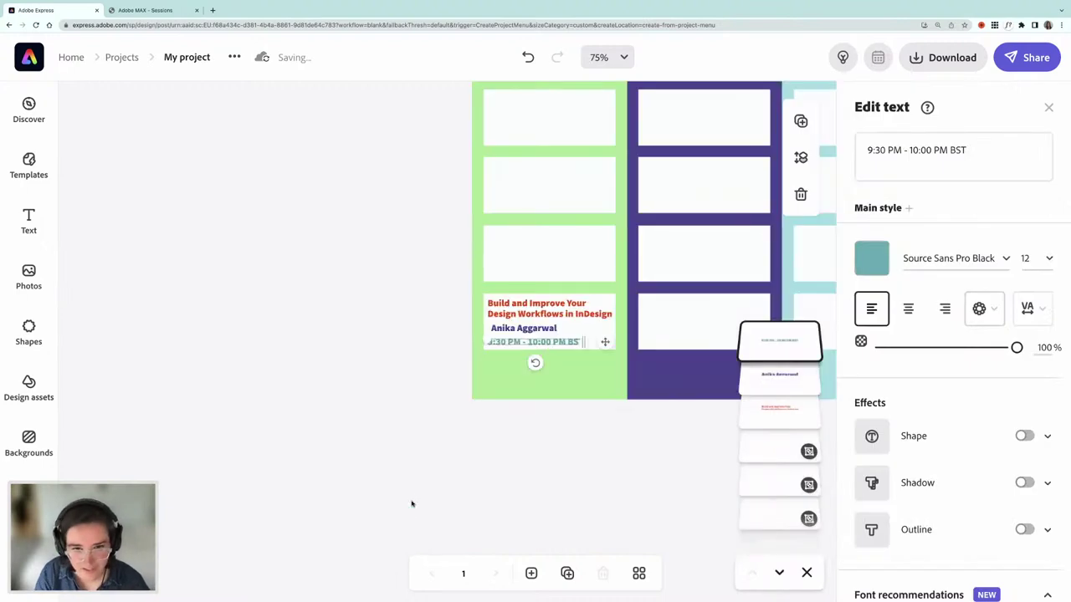
left_click(516, 329)
left_click(577, 329)
left_click_drag(577, 329, 552, 341)
left_click(553, 341)
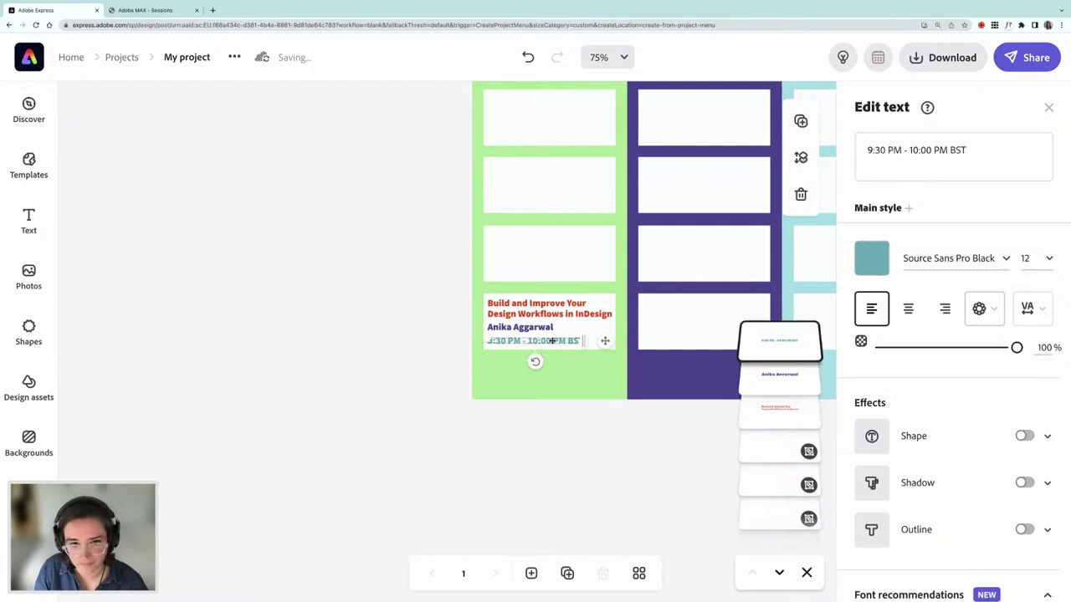
- Change the time line's font to Source Sans 3 Regular
left_click(1005, 259)
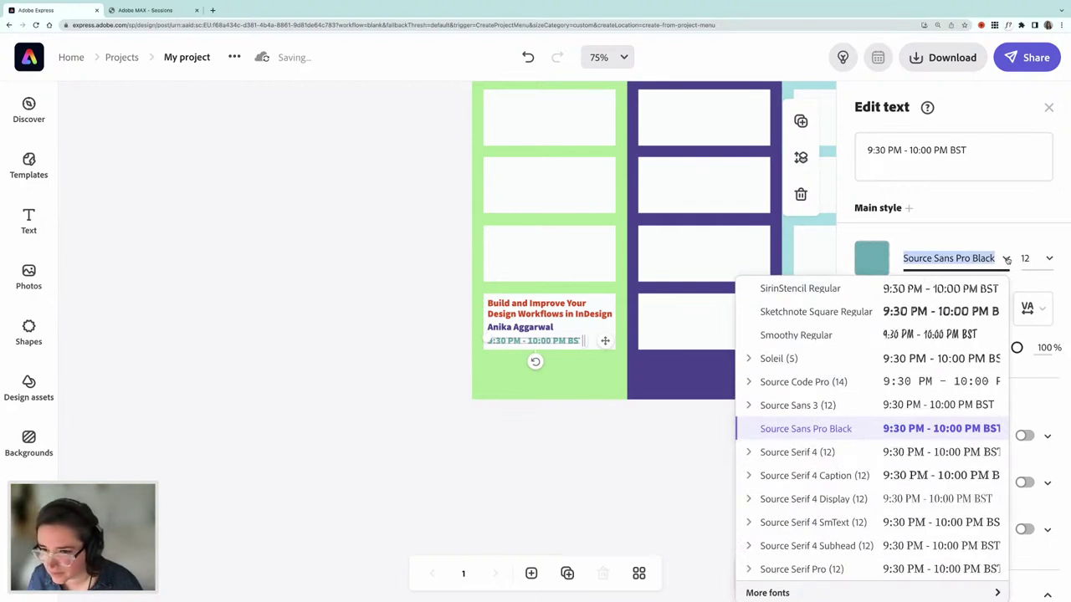
left_click(751, 405)
scroll(825, 522, "down", 1)
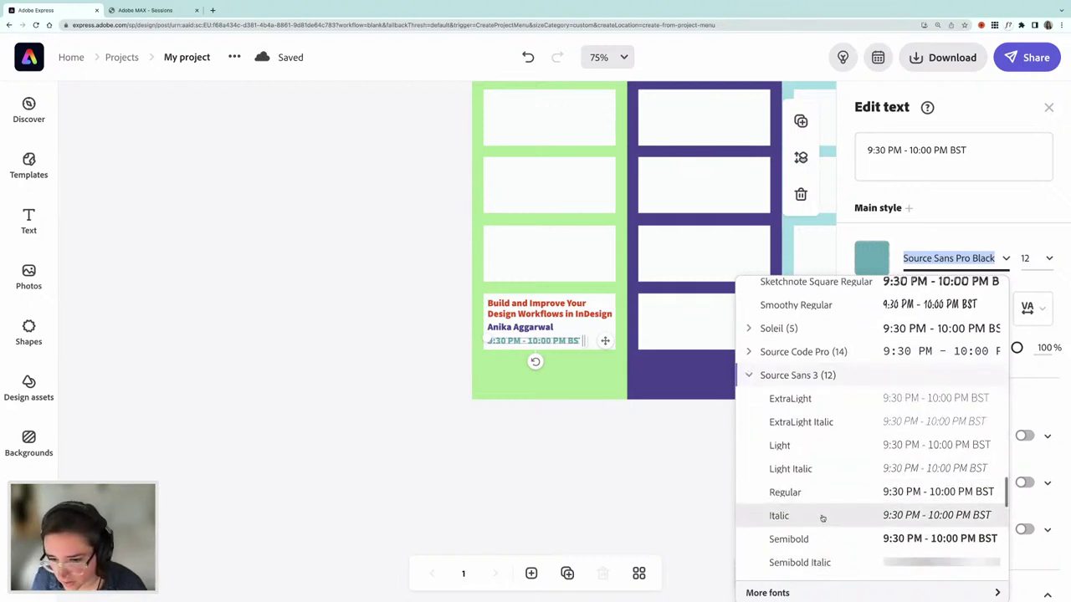
left_click(796, 493)
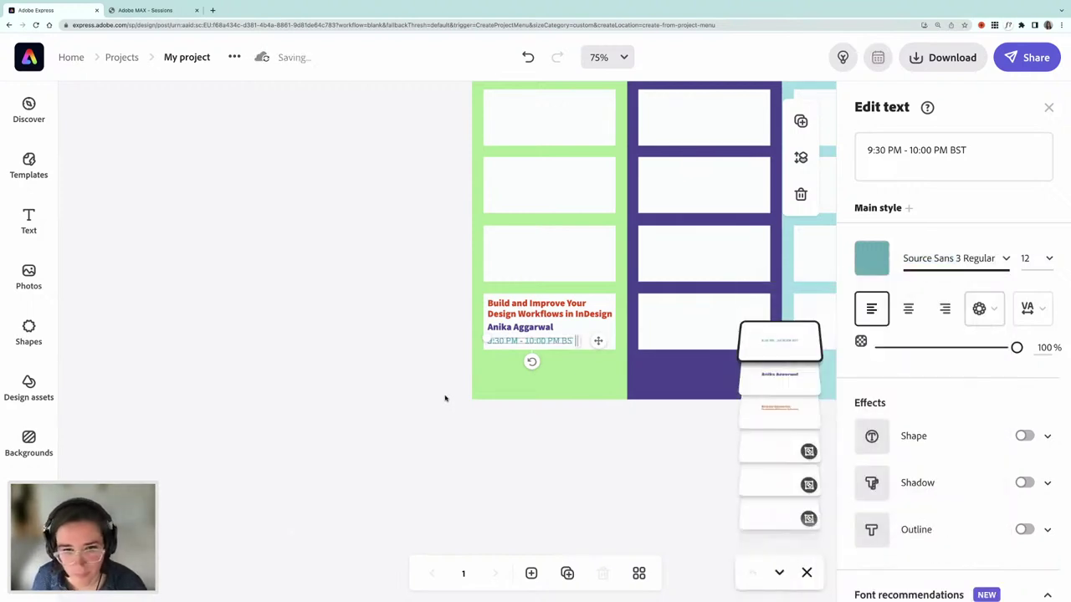
left_click(445, 399)
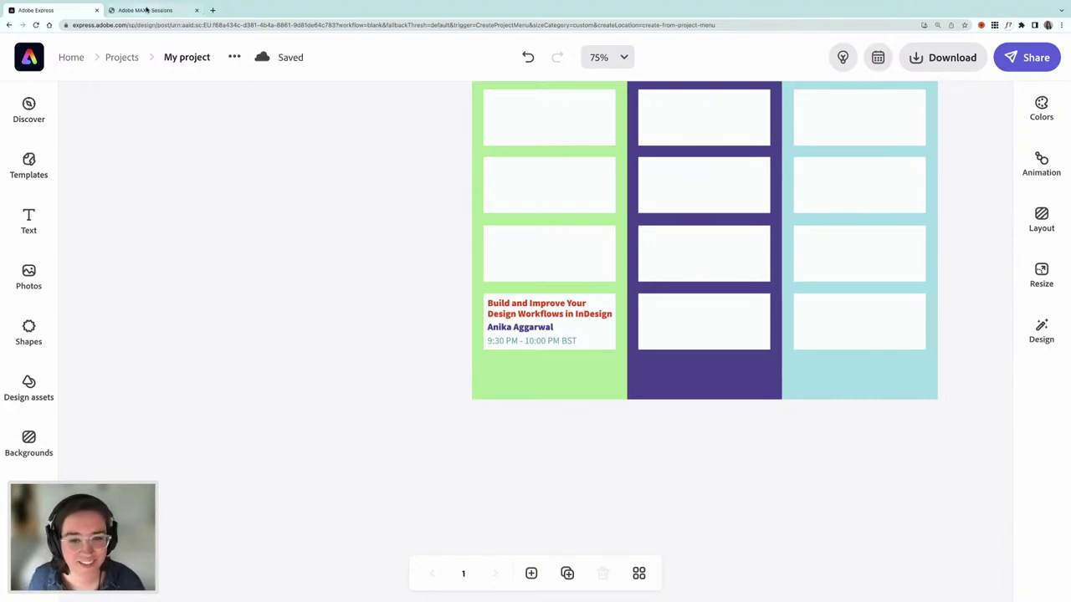
left_click(507, 318)
- Copy the Tuesday card's title, speaker and time lines into the purple column's fourth box
left_click(504, 340, "shift")
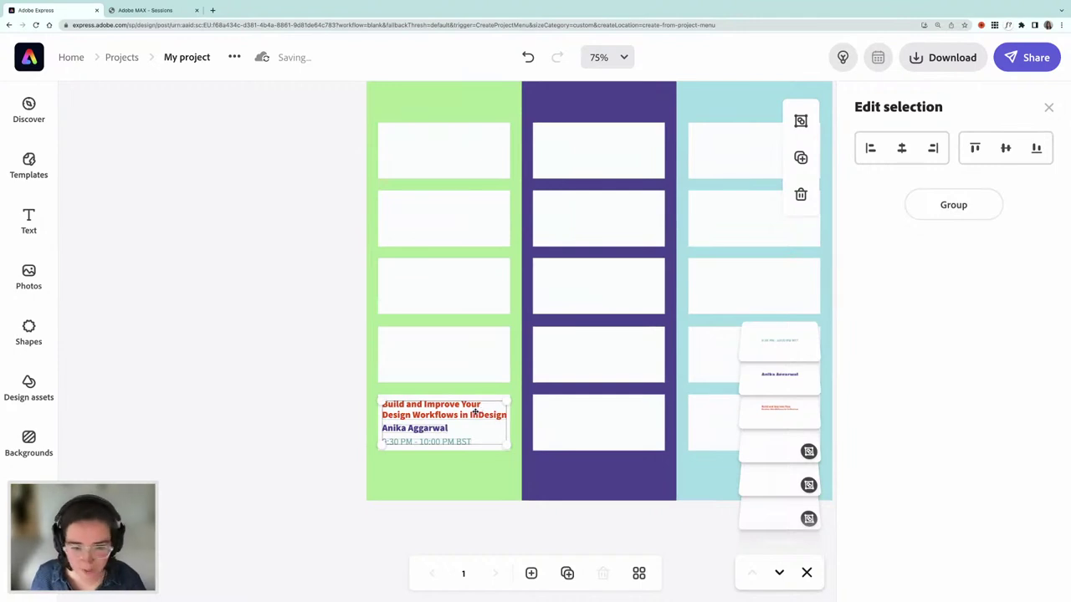
left_click(421, 437)
left_click_drag(422, 432, 561, 364)
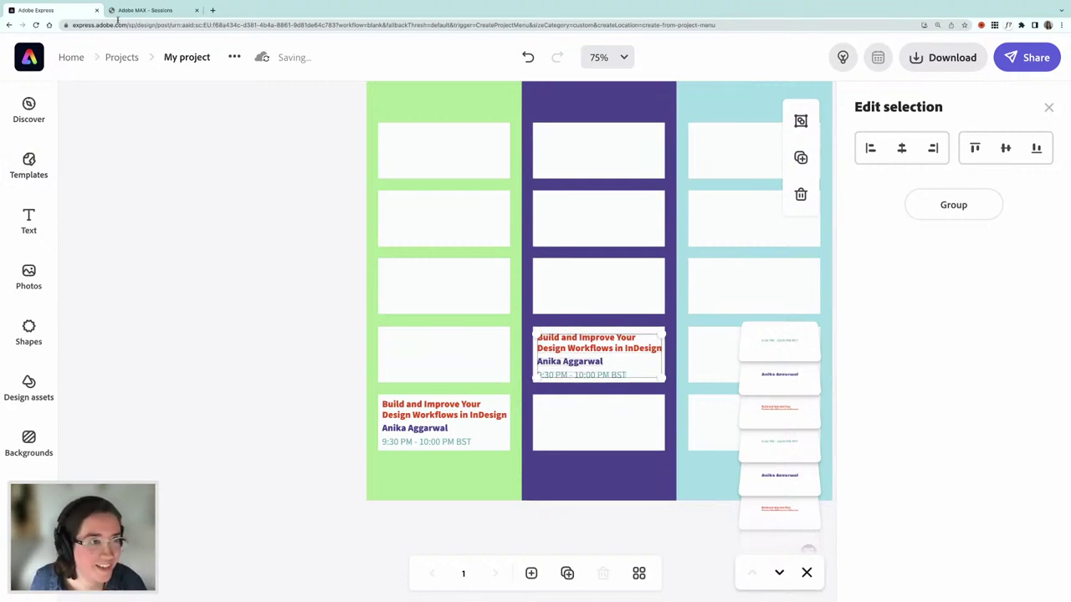
left_click(148, 11)
scroll(513, 251, "down", 15)
- Search the catalog for the new speaker's name and select the First Takes from the Community: Video title
scroll(234, 292, "up", 20)
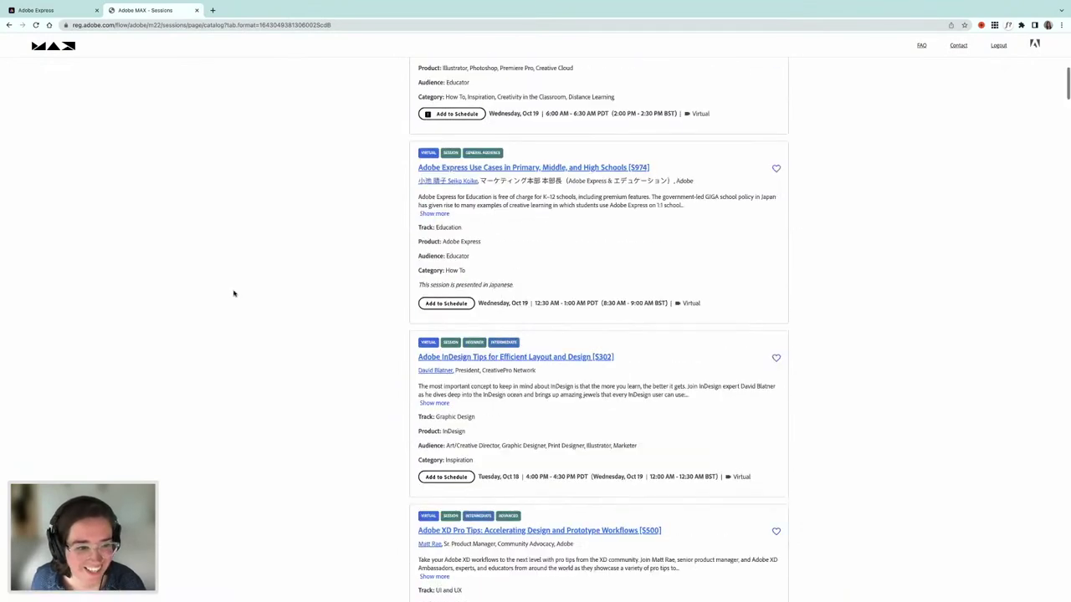
left_click(312, 326)
type("Tim")
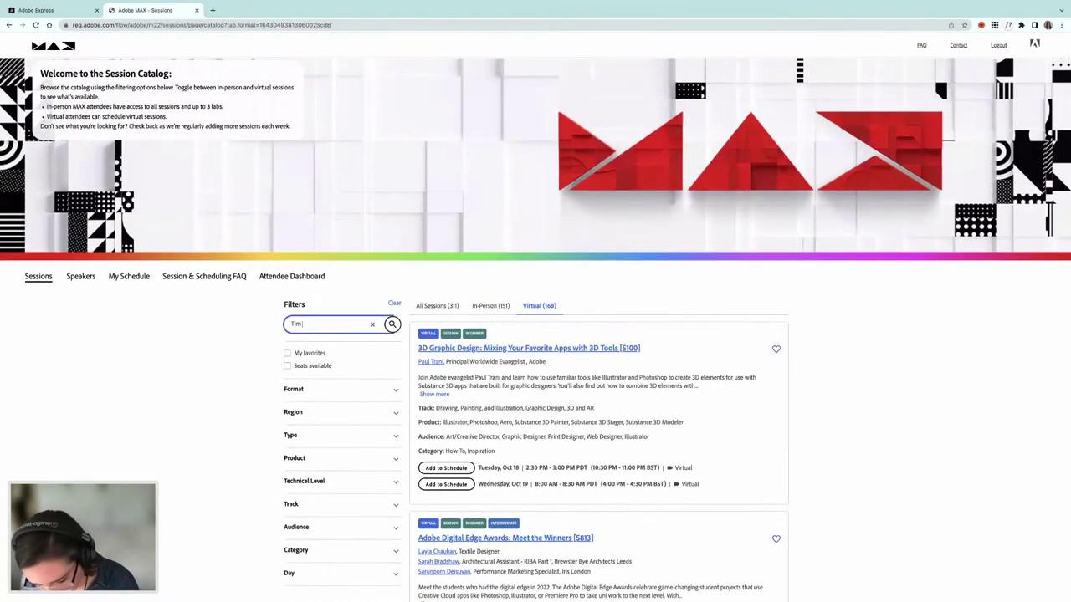
type(" Mobest")
key("Return")
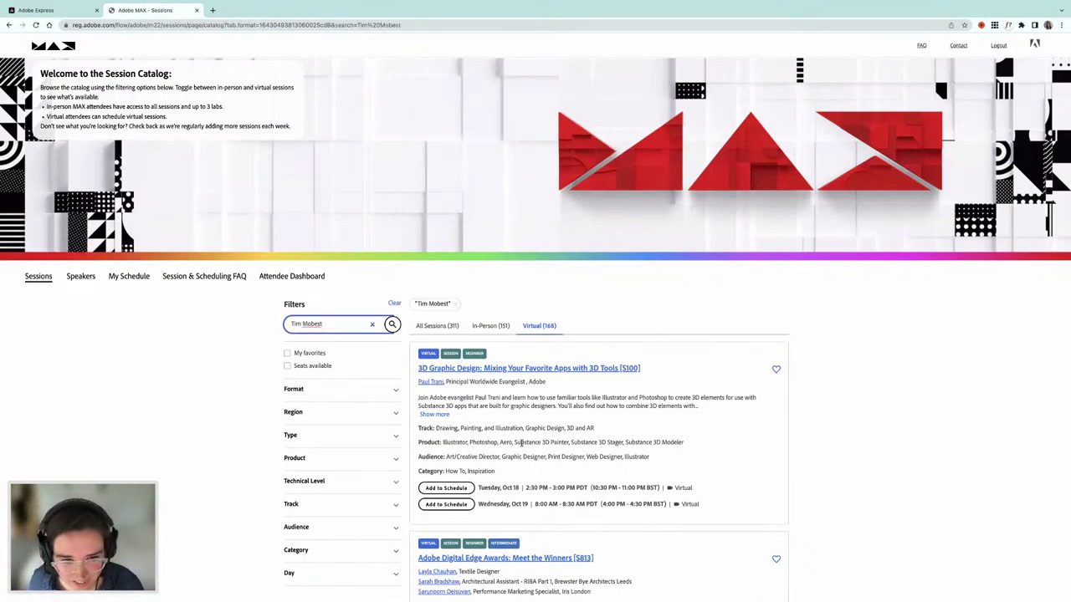
scroll(521, 445, "down", 2)
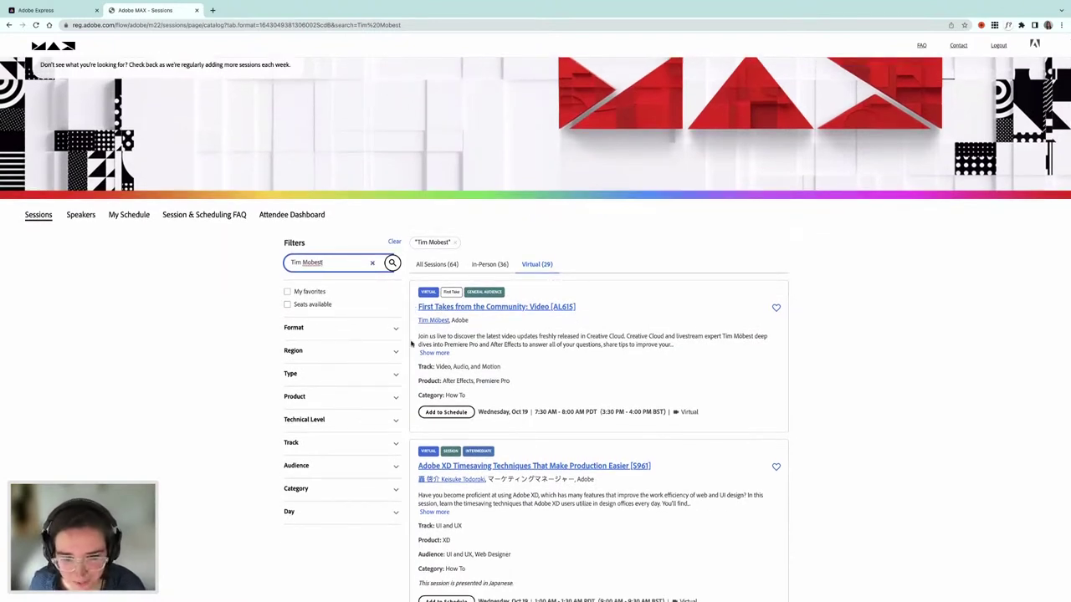
left_click_drag(415, 310, 549, 312)
key("super+c")
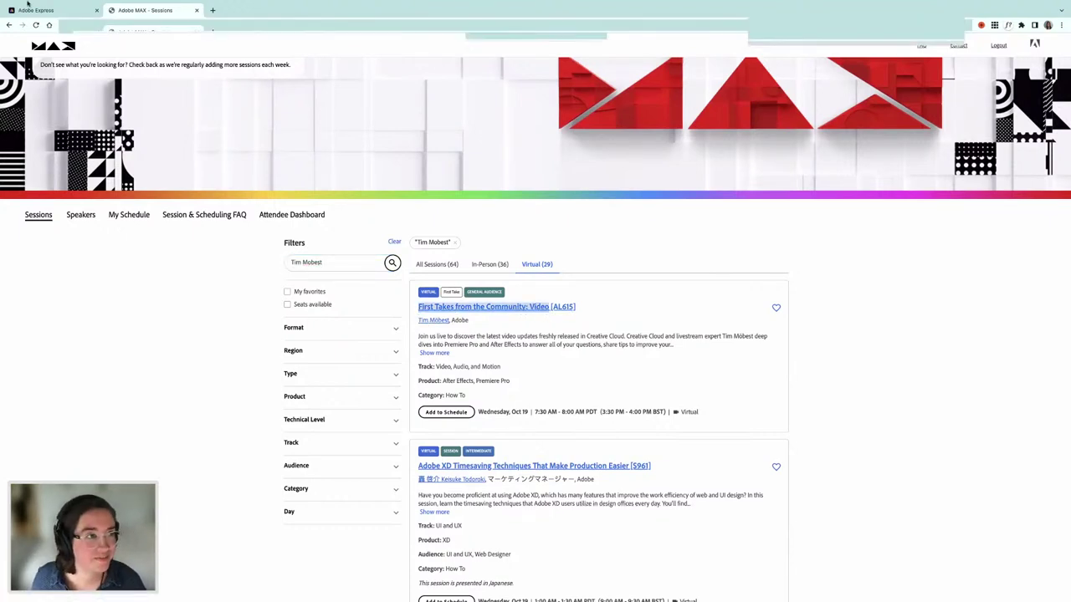
- Paste First Takes from the Community: Video as the purple card's title and nudge it left
left_click(38, 32)
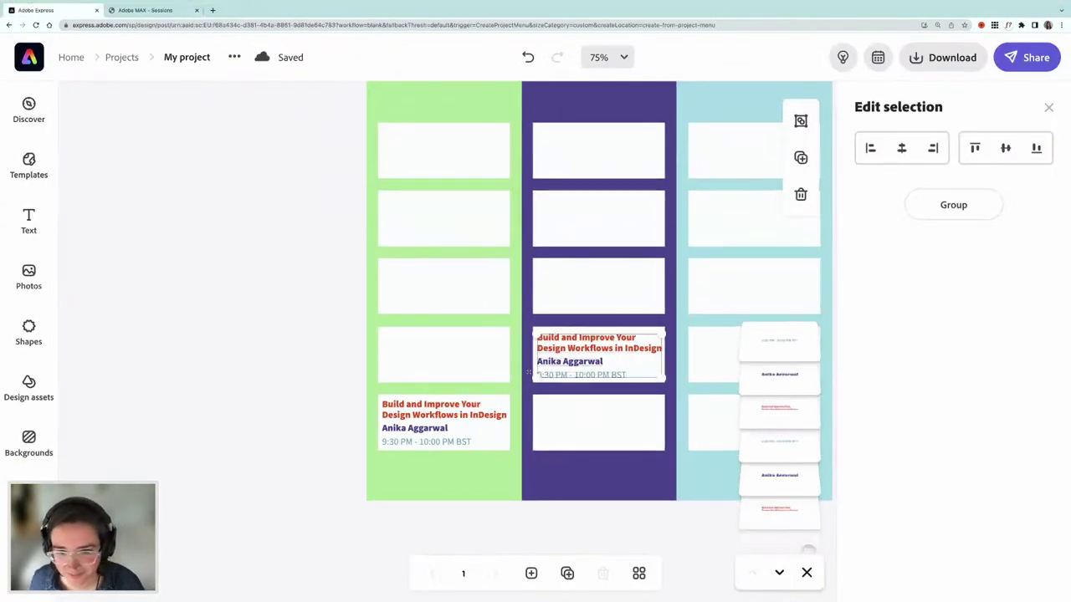
left_click(343, 326)
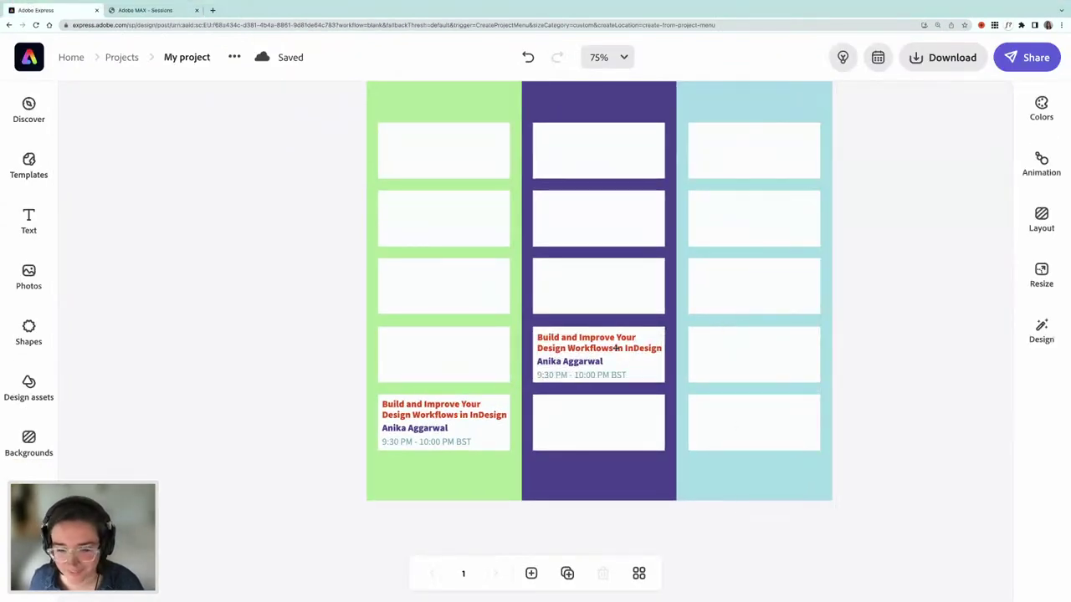
left_click(615, 349)
left_click(925, 185)
key("super+a")
key("super+v")
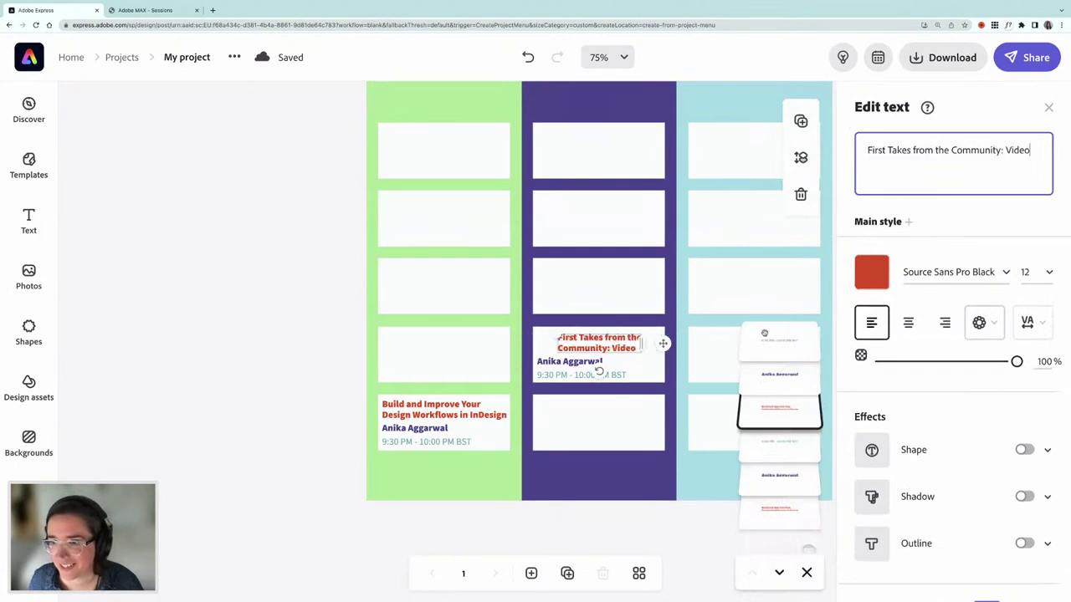
left_click(572, 344)
mouse_move(572, 345)
left_mouse_down()
mouse_move(555, 344)
mouse_move(567, 343)
left_mouse_up()
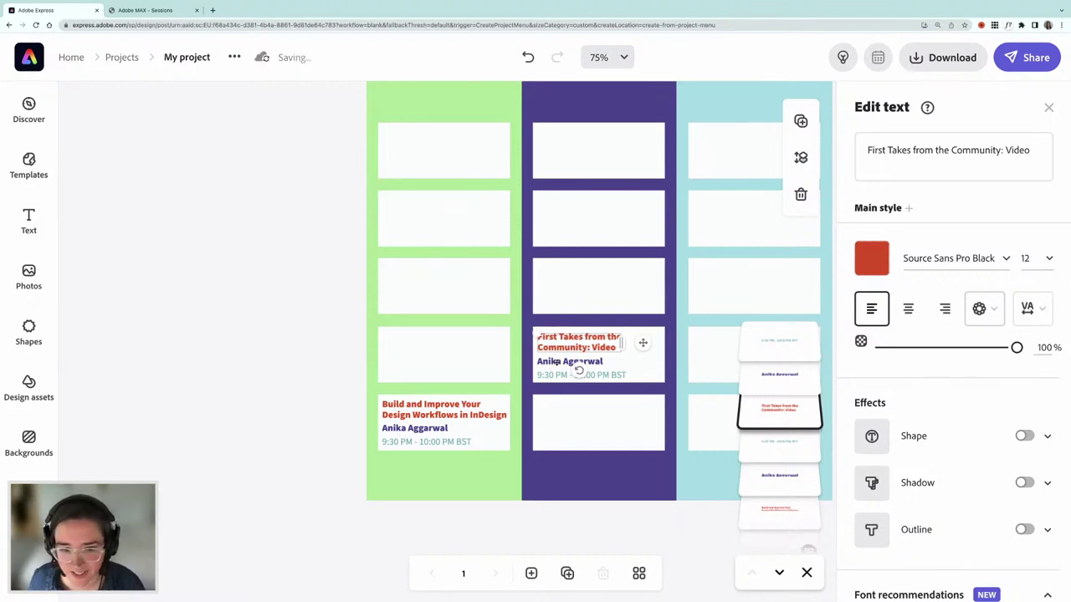
- Replace the purple card's speaker name with the new presenter's name
left_click(578, 369)
left_click(904, 149)
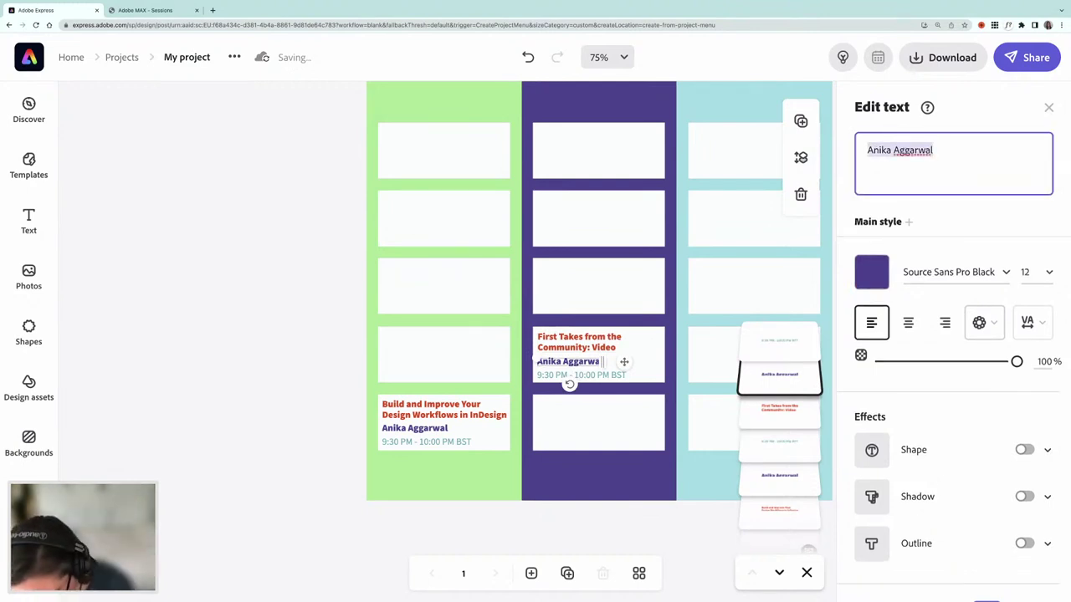
key("ctrl+a")
type("Tim Mobest")
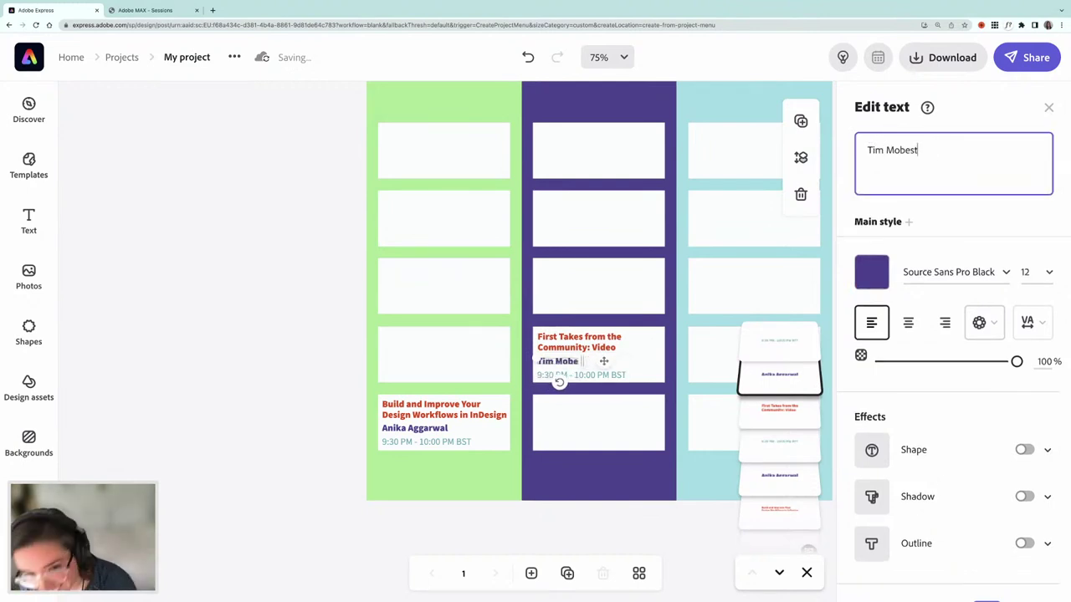
- Select the session's 3:30 PM - 4:00 PM BST time range in the catalog
left_click(167, 11)
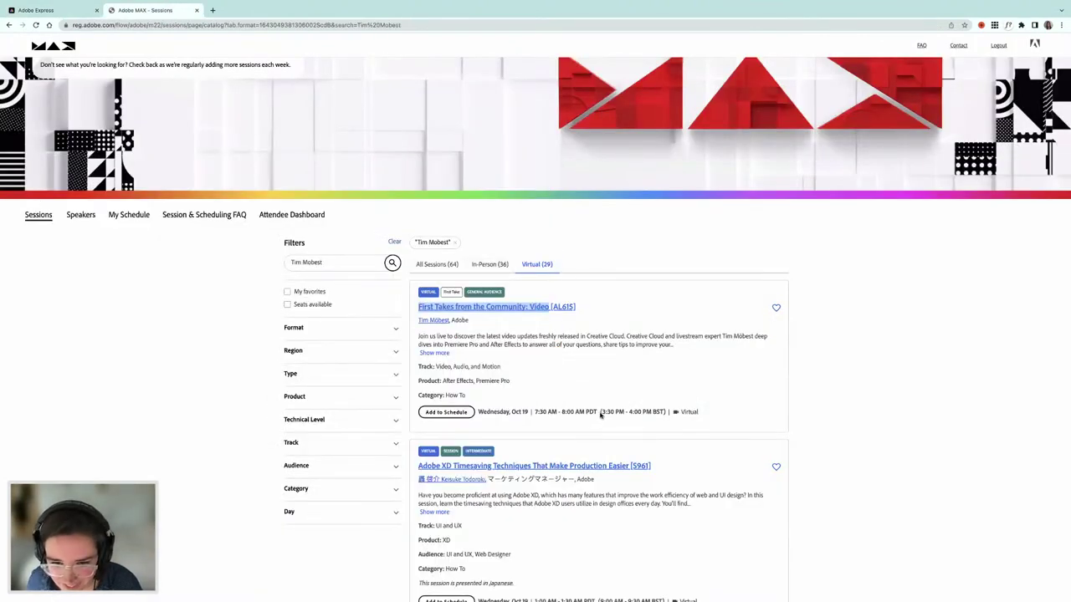
left_click_drag(601, 412, 662, 412)
key("ctrl+c")
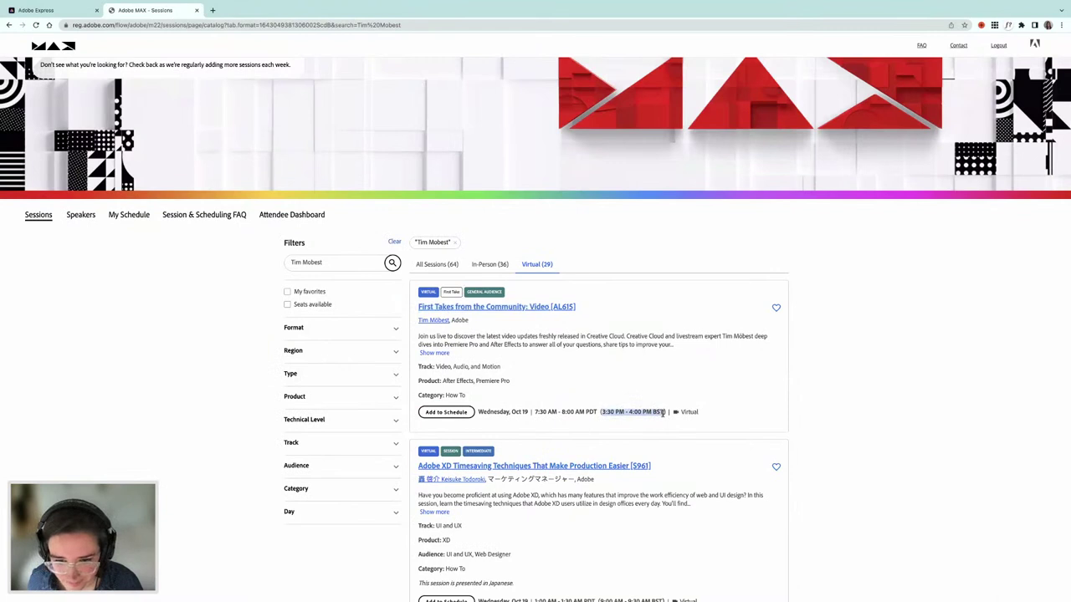
left_click(57, 12)
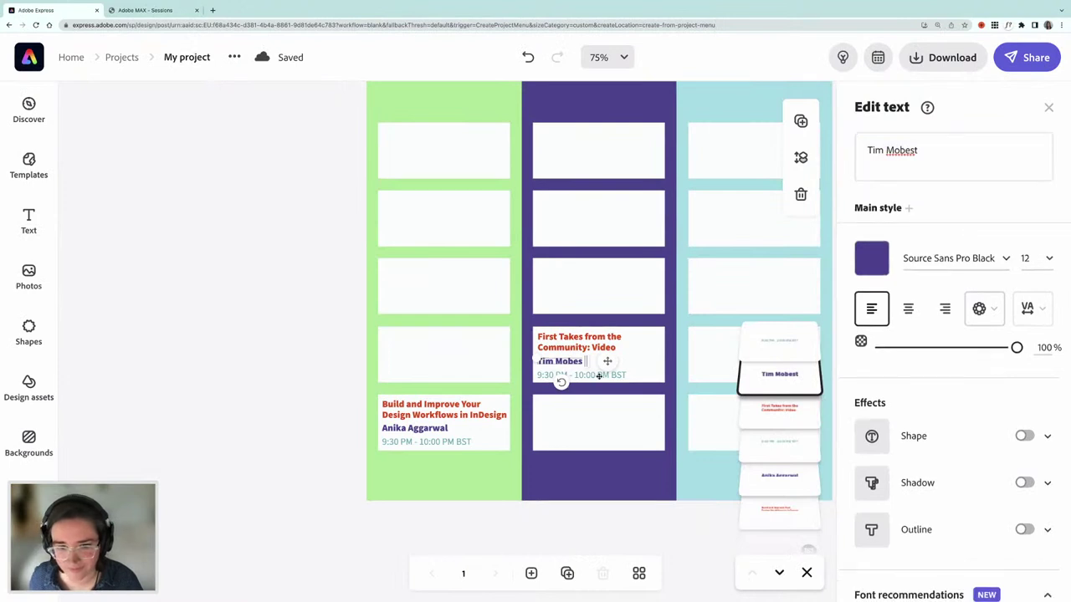
- Paste 3:30 PM - 4:00 PM BST as the purple card's time and zoom out to the full poster
left_click(296, 353)
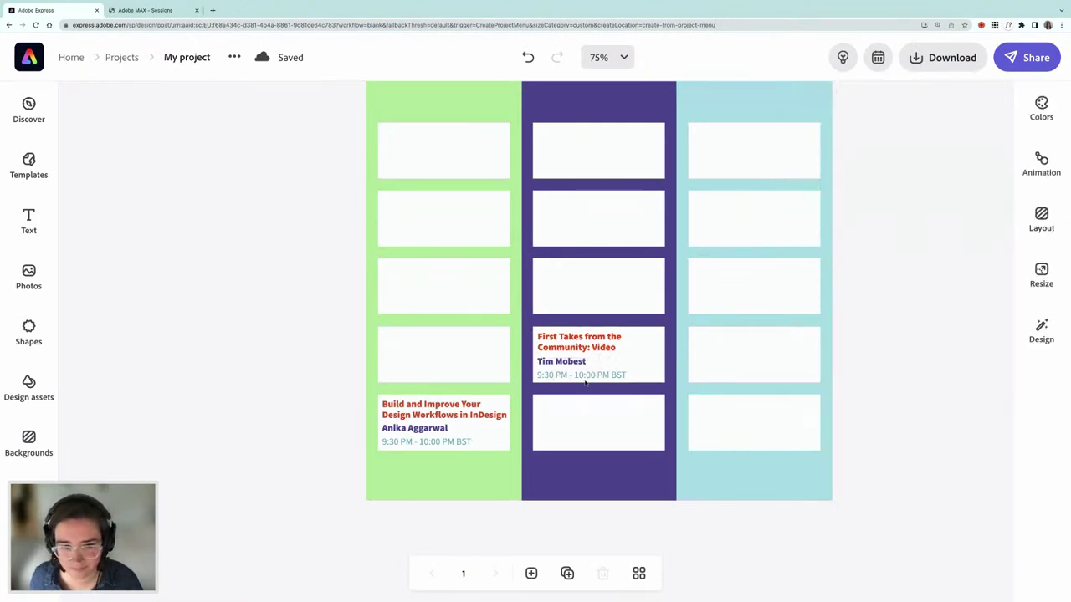
left_click(584, 378)
triple_click(893, 149)
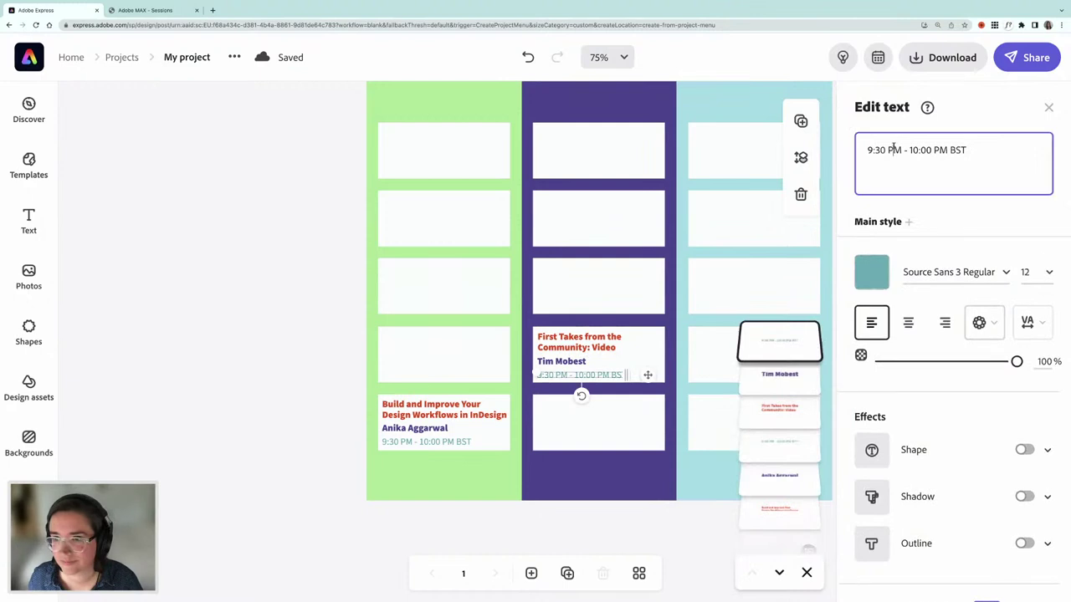
key("ctrl+v")
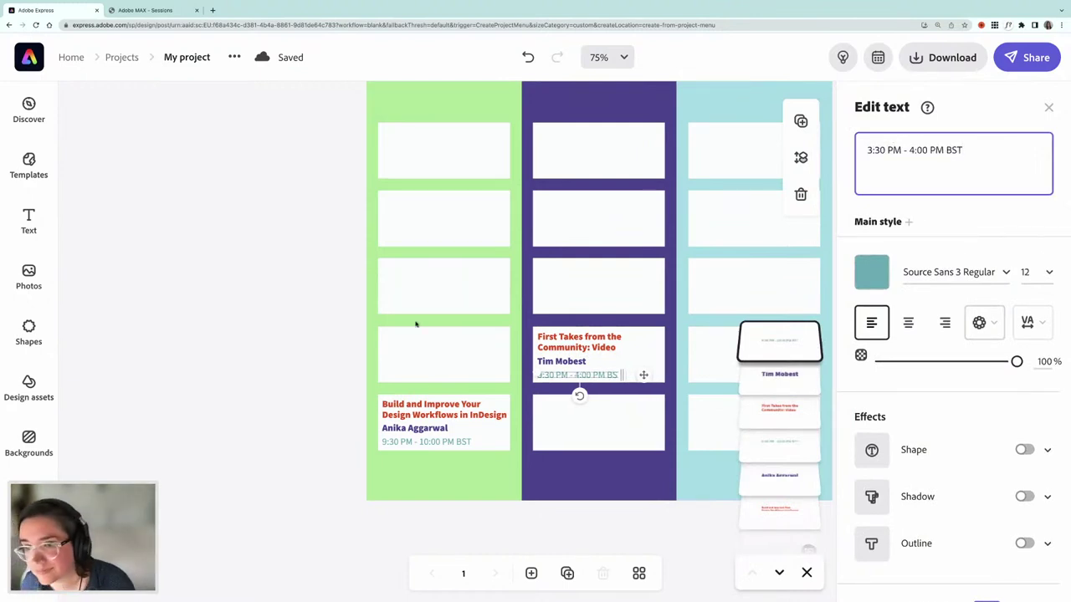
left_click(319, 320)
key("ctrl+minus")
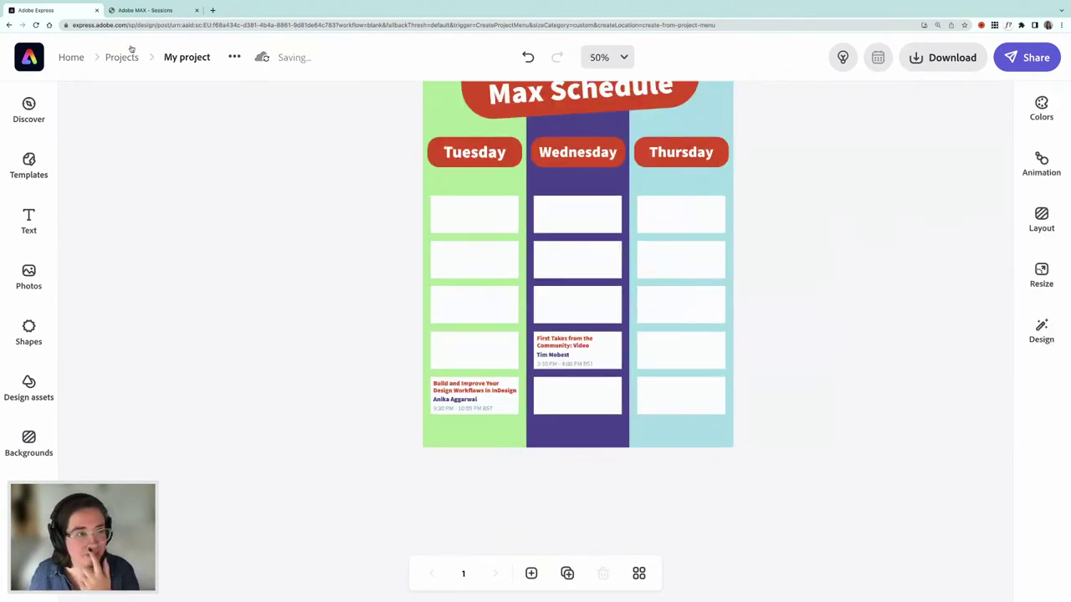
left_click(140, 12)
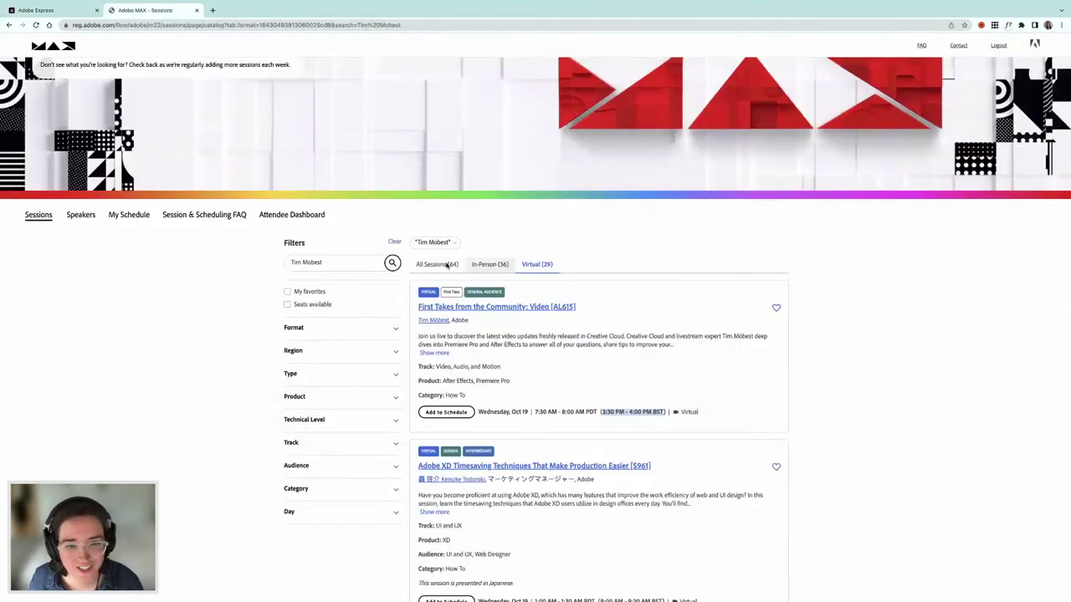
- Clear the speaker search and filter the catalog to virtual sessions
left_click(373, 264)
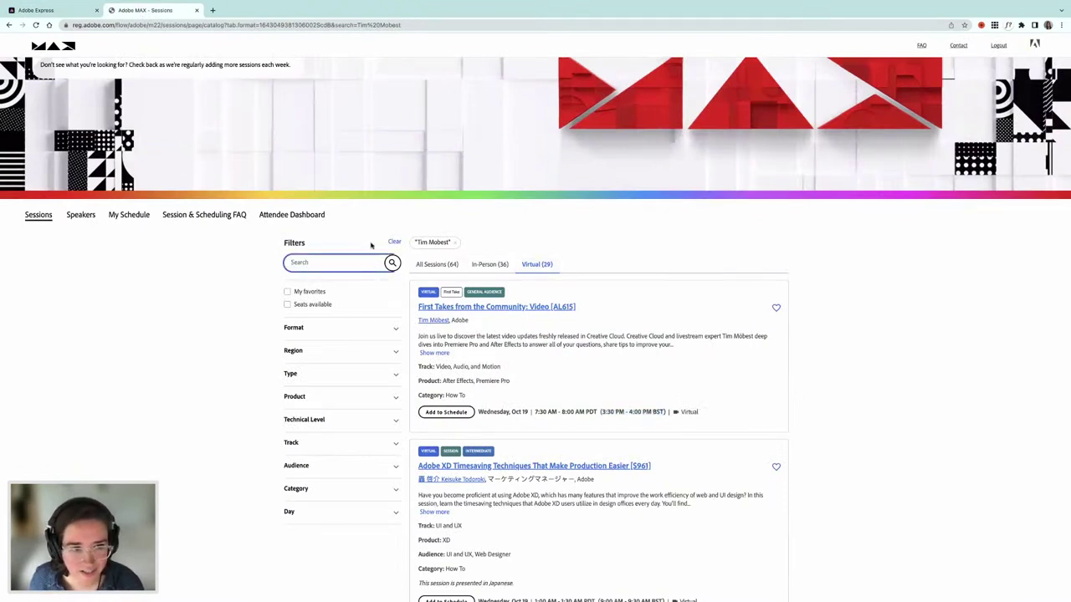
left_click(394, 242)
left_click(533, 243)
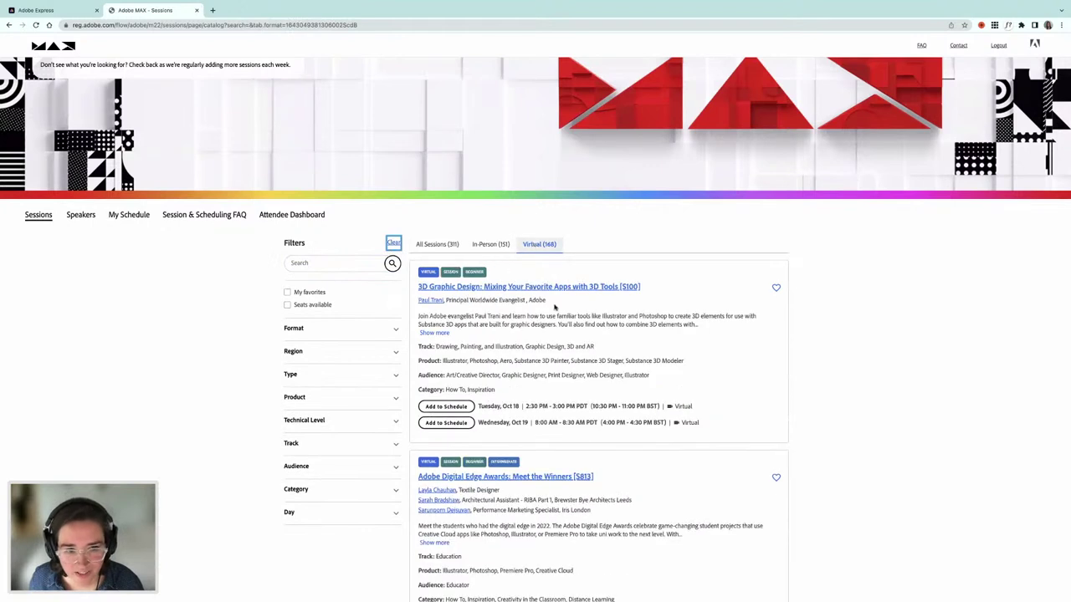
- Scroll to and select the Alternative Ways to Make a Living session title
scroll(557, 306, "down", 2)
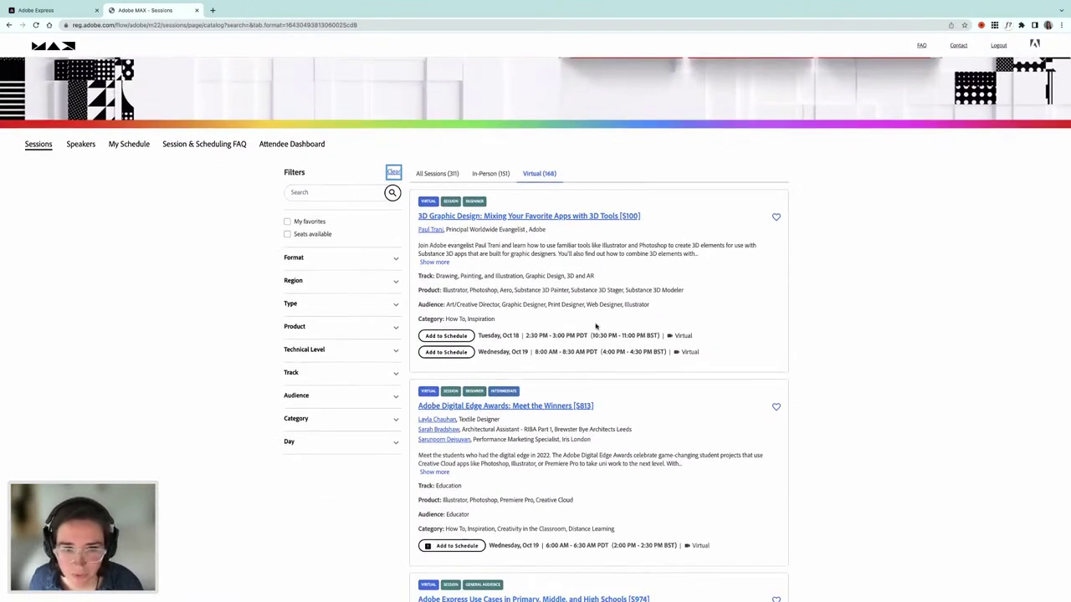
scroll(595, 328, "down", 8)
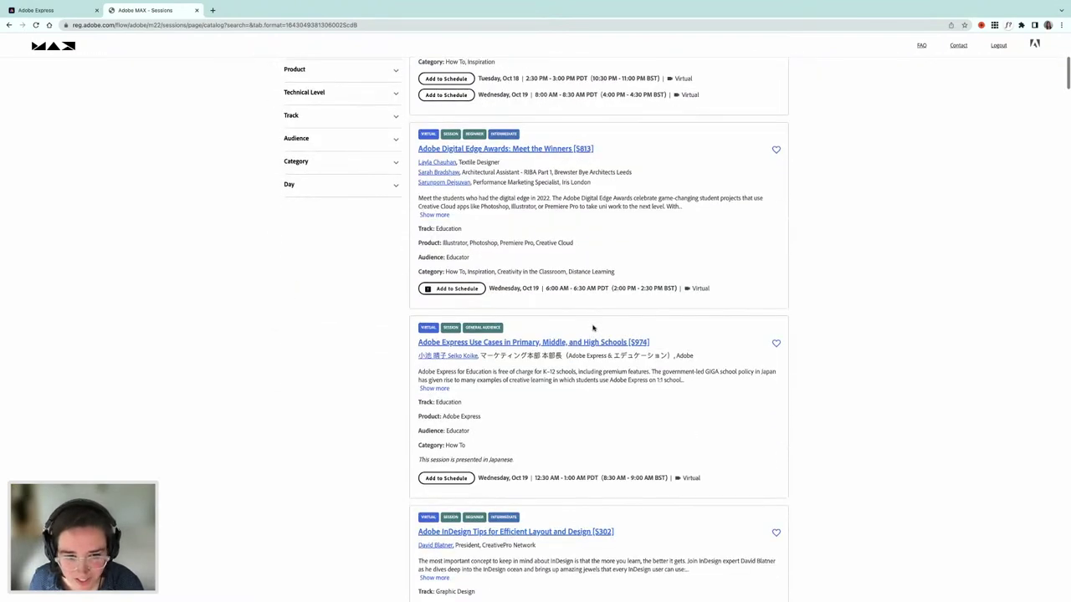
scroll(593, 329, "down", 6)
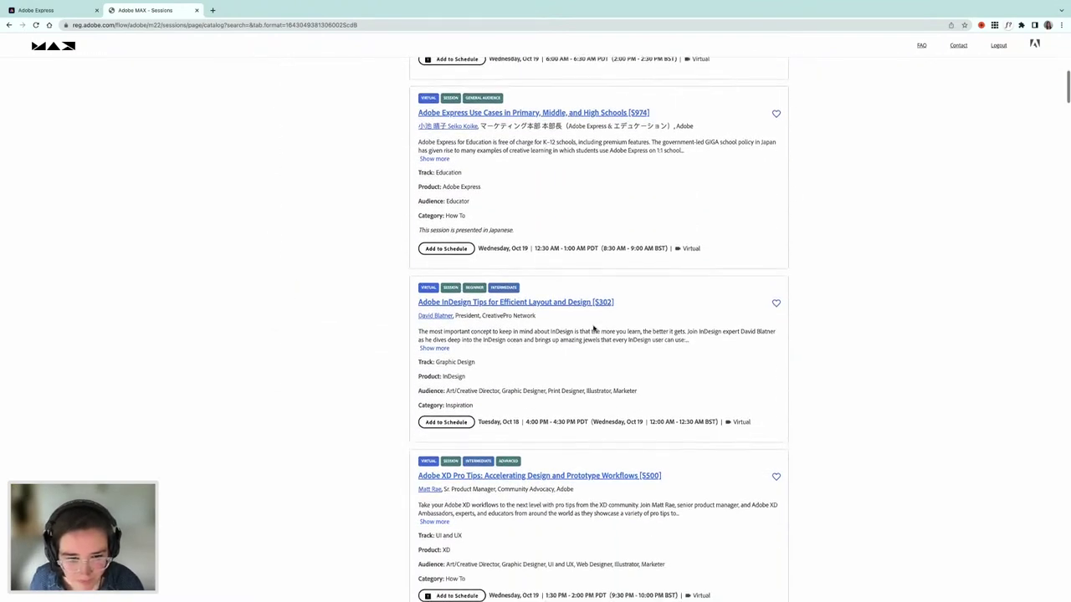
scroll(594, 329, "down", 6)
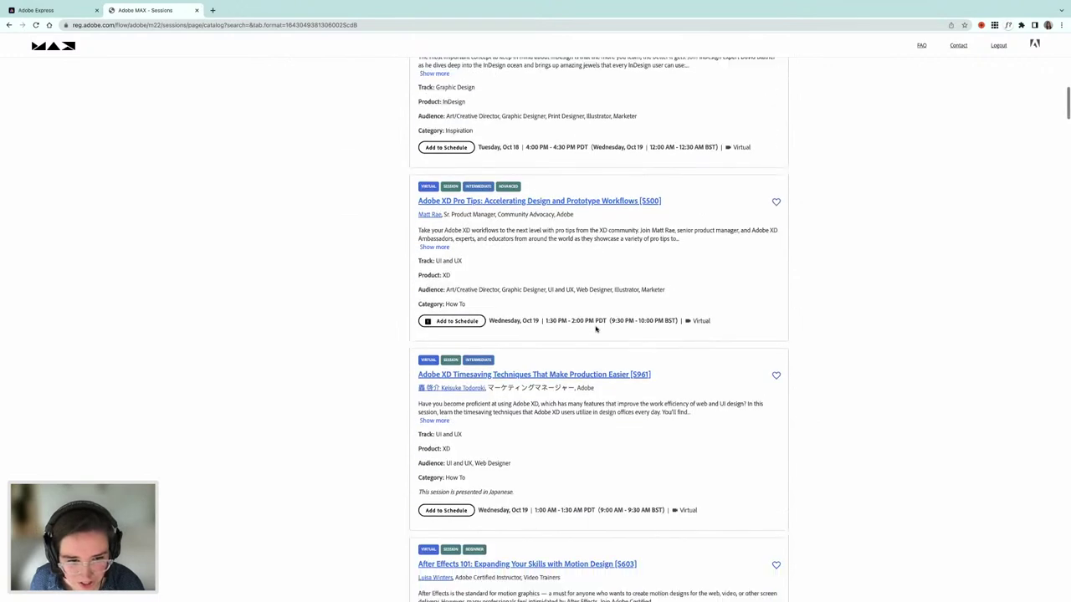
scroll(596, 329, "down", 8)
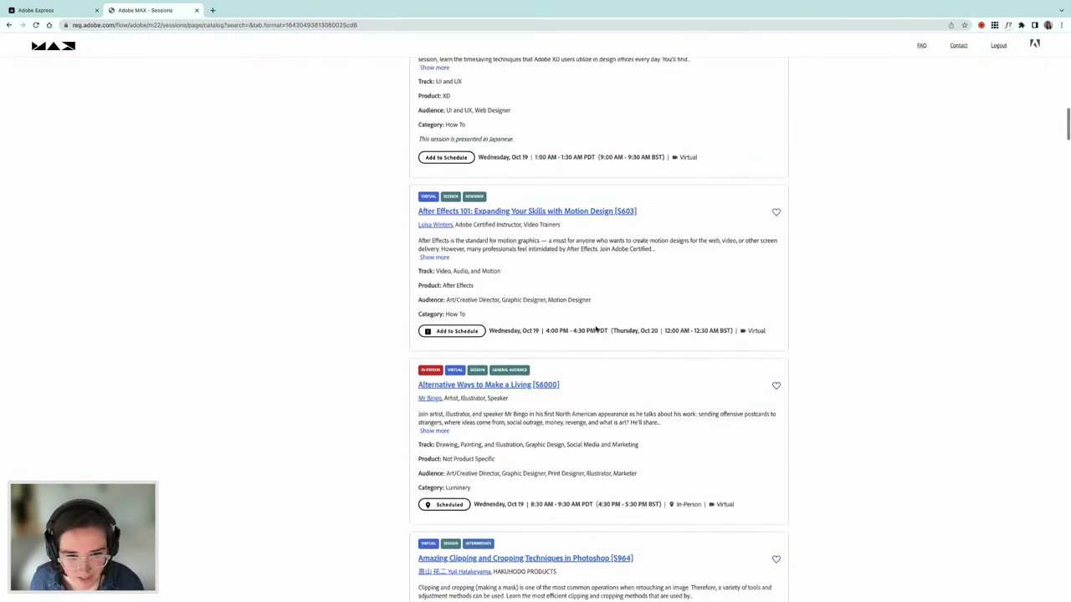
scroll(595, 330, "down", 2)
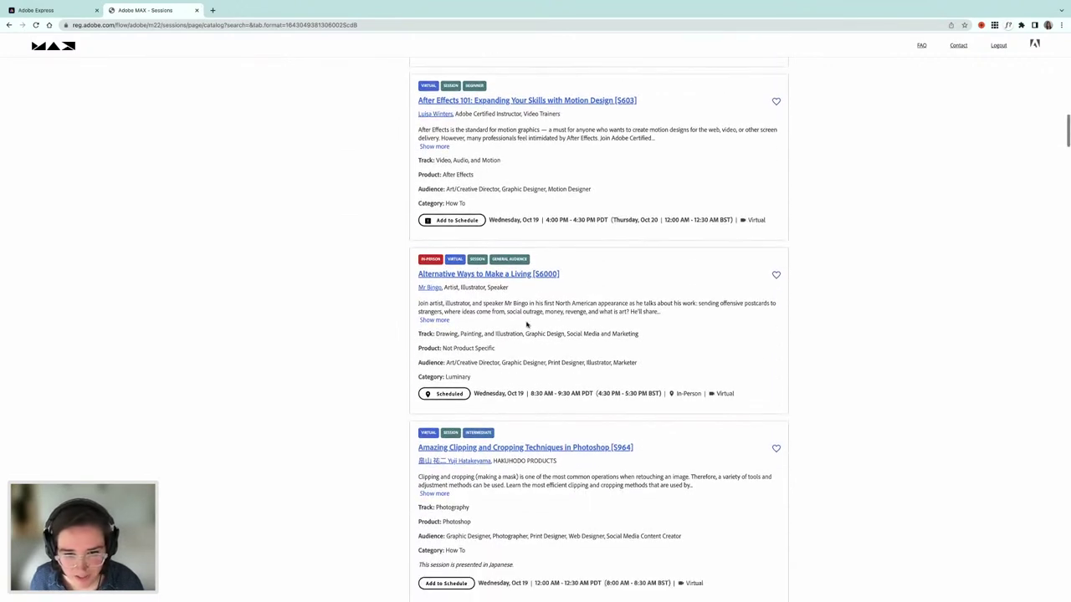
left_click_drag(416, 274, 530, 280)
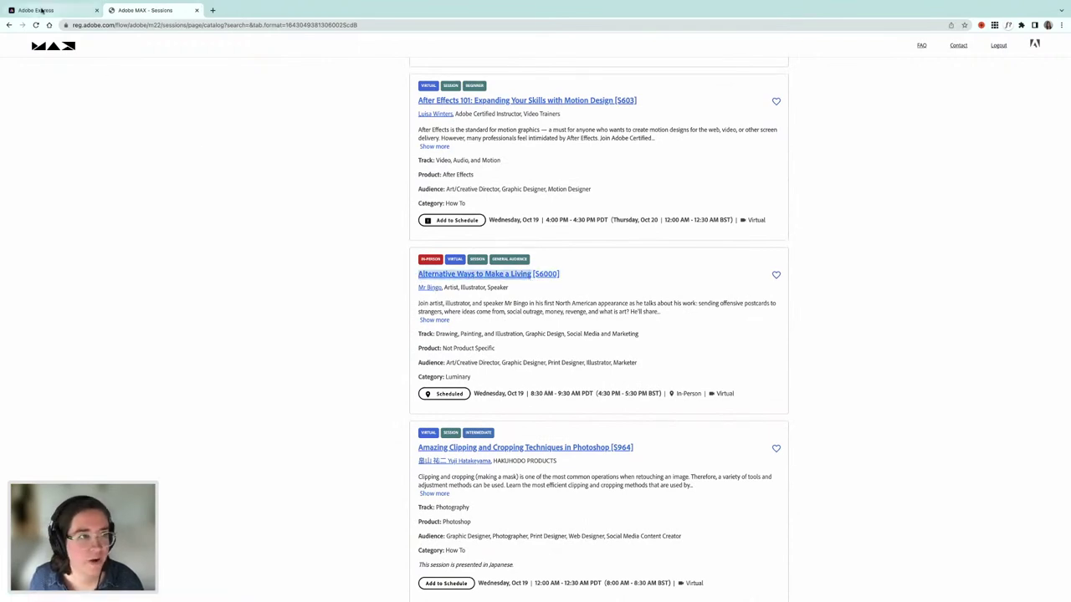
left_click(40, 11)
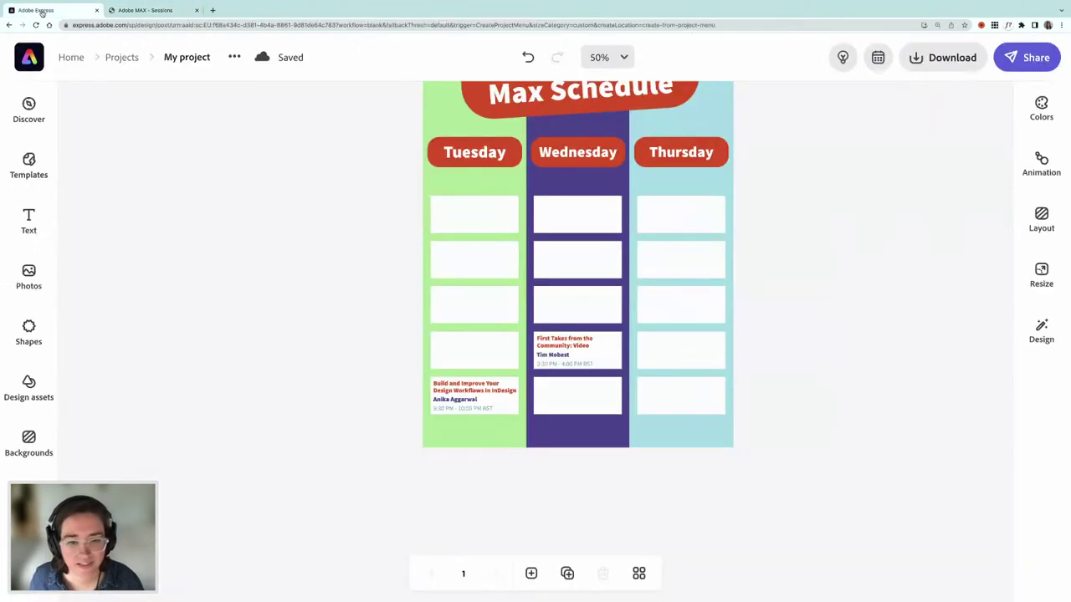
- Duplicate the First Takes session text group into Wednesday's bottom box
left_click(551, 347)
left_click(546, 363, "shift")
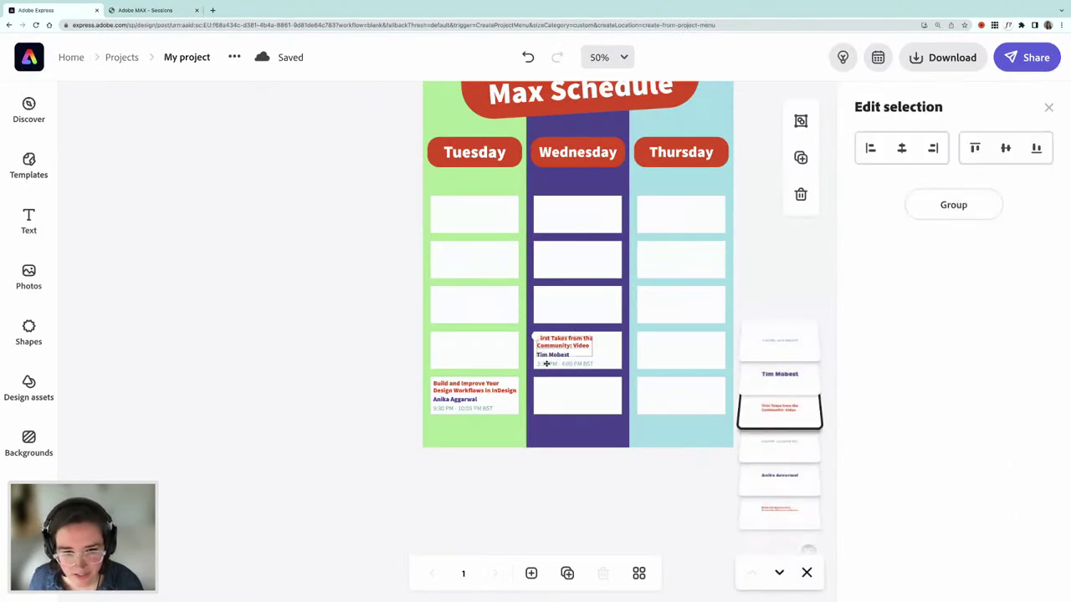
left_click_drag(546, 363, 559, 385)
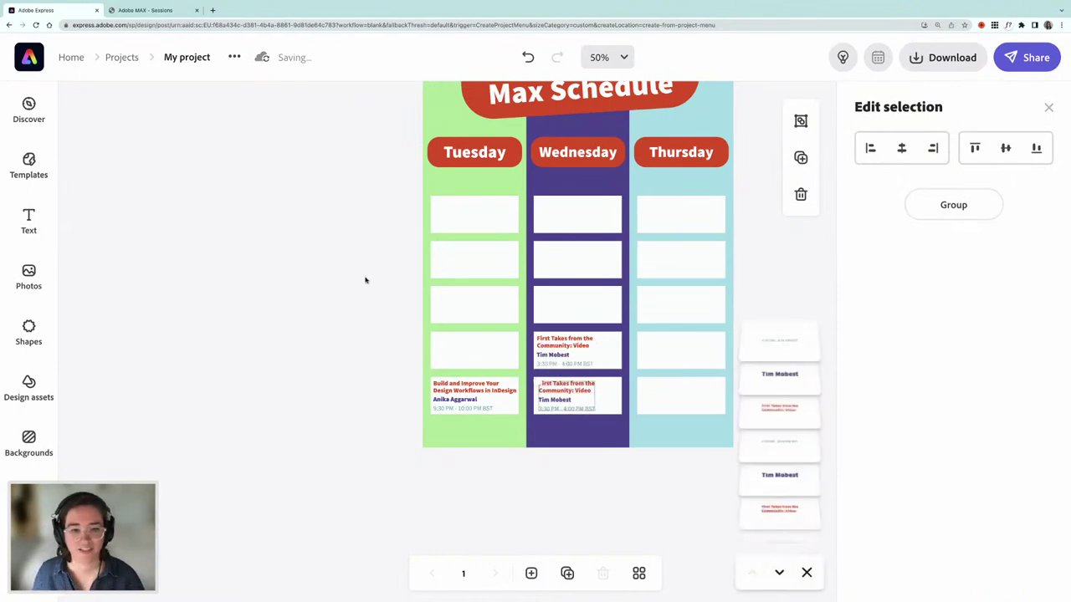
- Replace the copy's title with 'Alternative Ways to Make a Living' copied from the sessions catalog
left_click(159, 12)
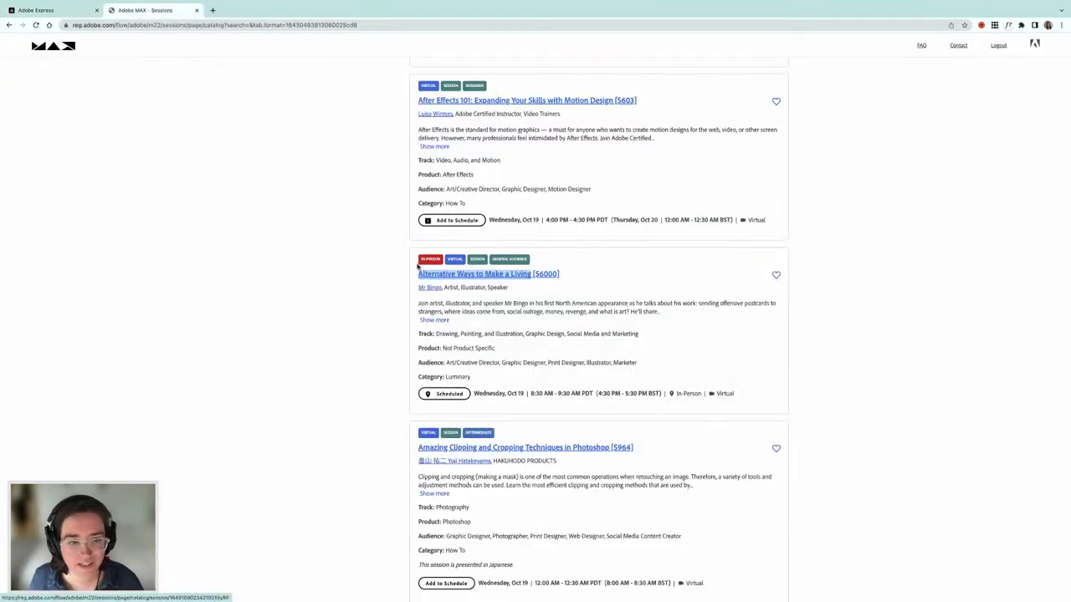
left_click_drag(413, 274, 530, 276)
key("ctrl+c")
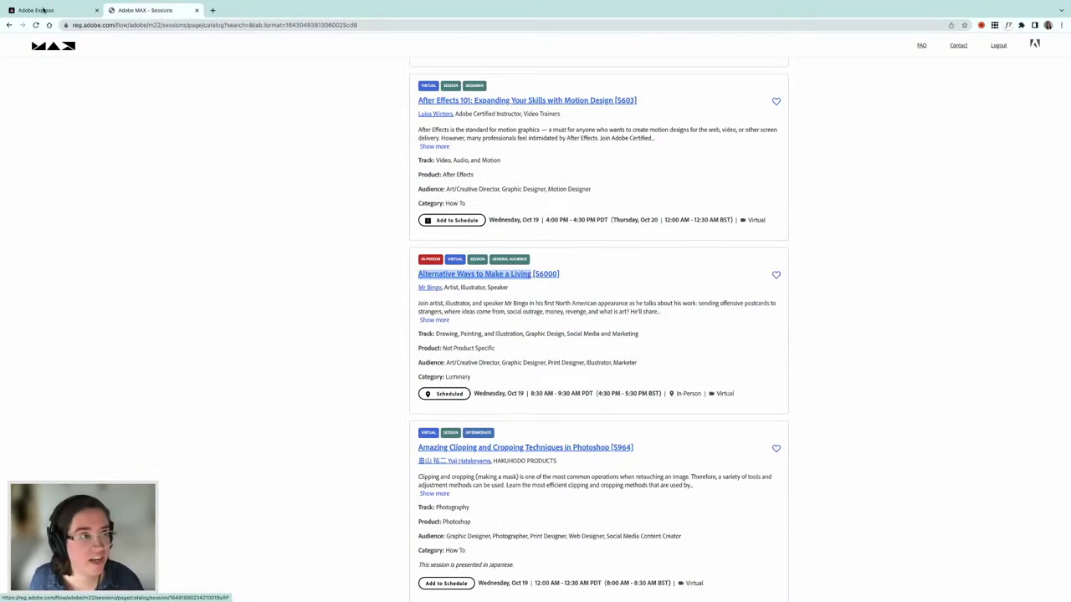
left_click(42, 10)
key("Escape")
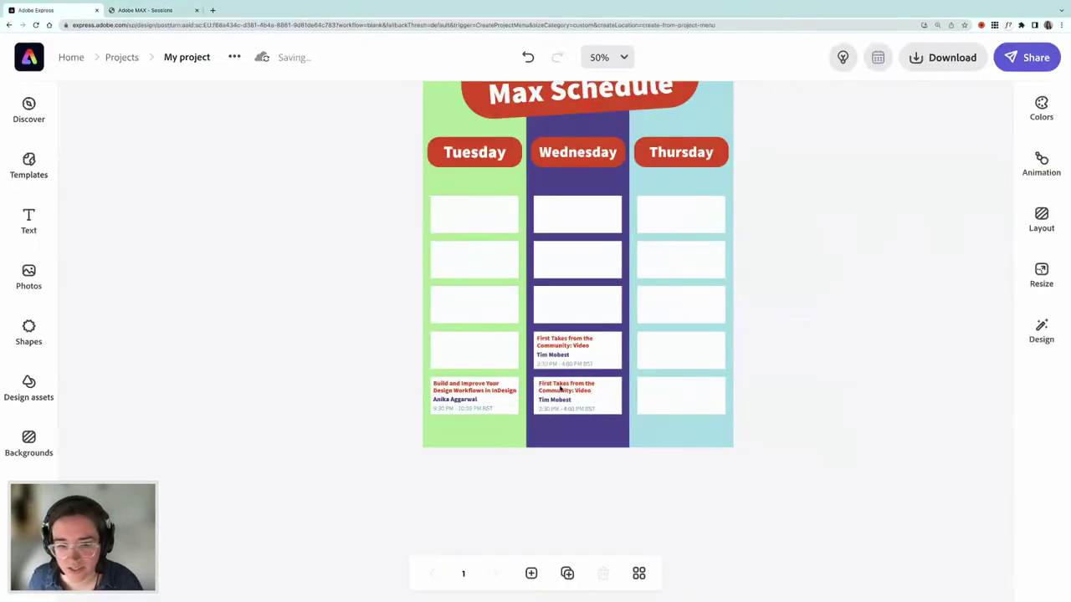
left_click(565, 388)
left_click(892, 150)
key("ctrl+a")
key("ctrl+v")
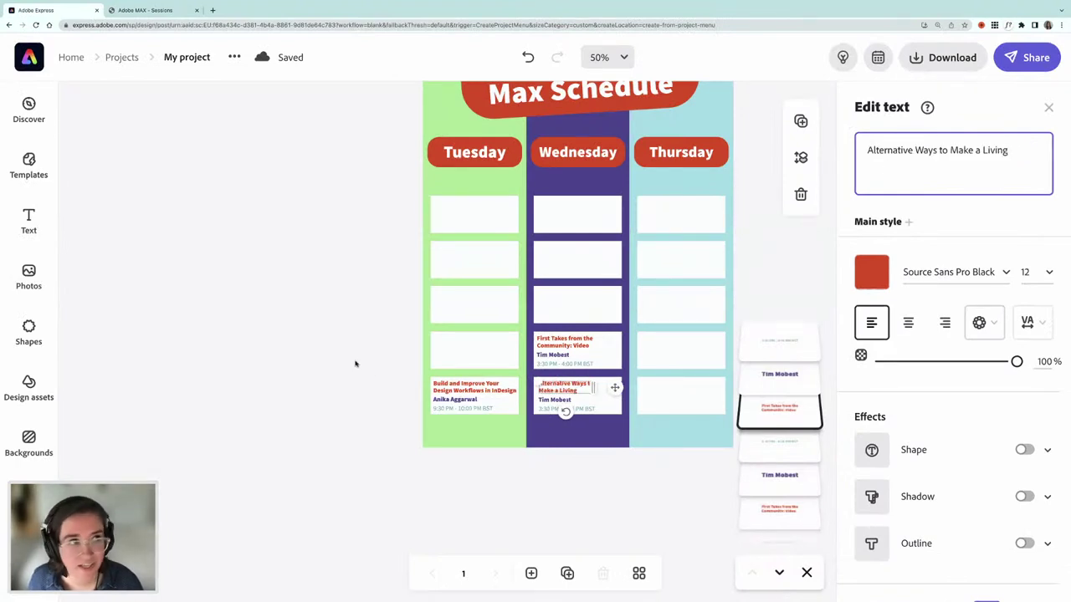
left_click(372, 368)
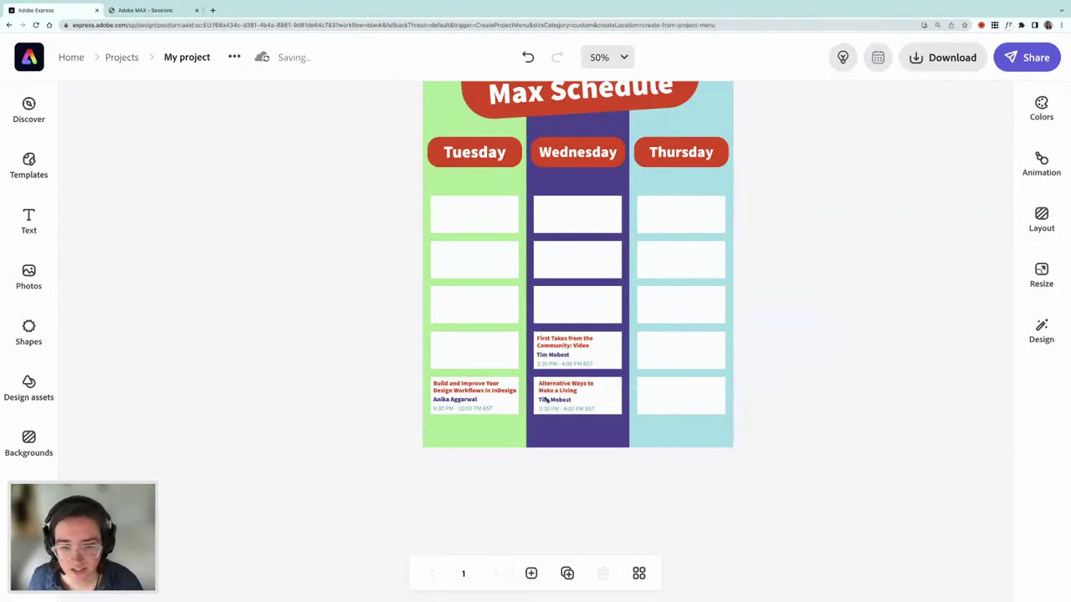
left_click(544, 401)
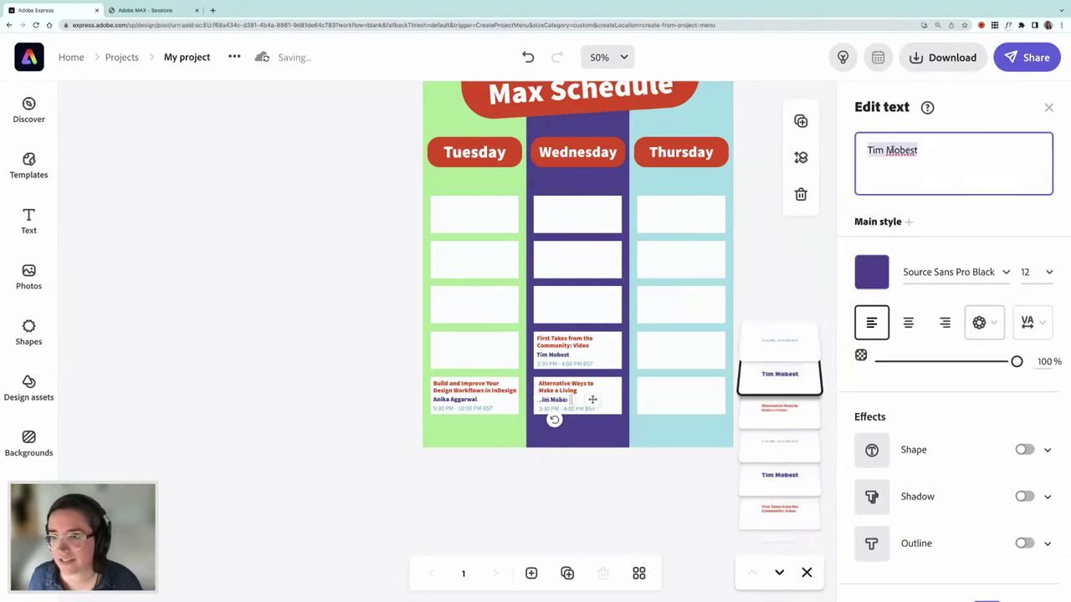
- Enter the session speaker's name and paste the 4:30 PM - 5:30 PM BST time into the card
type("M")
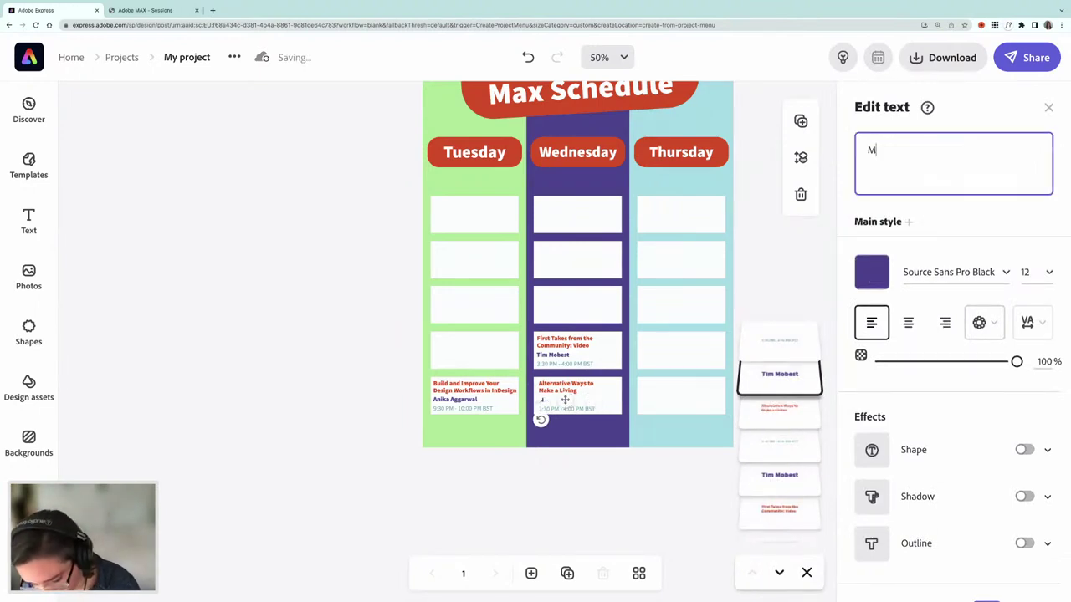
type("r Bingo")
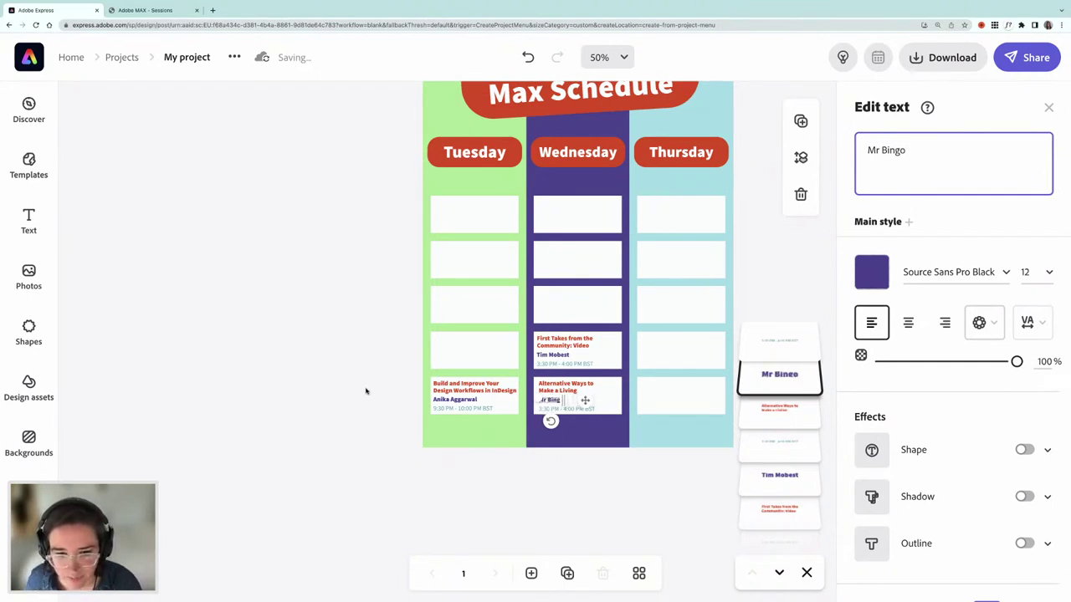
left_click(351, 389)
left_click(555, 410)
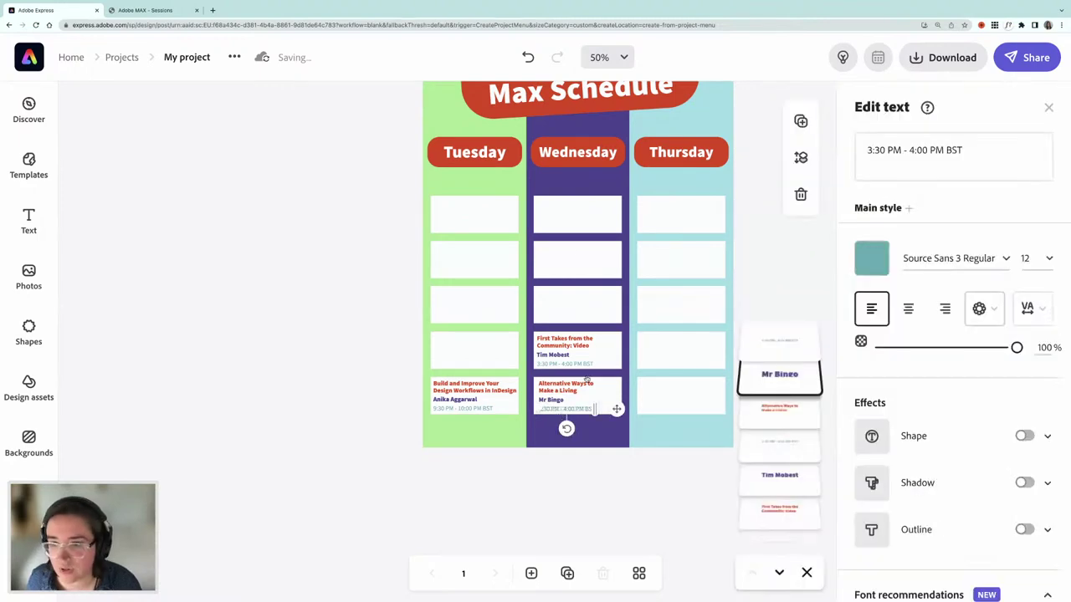
left_click(145, 10)
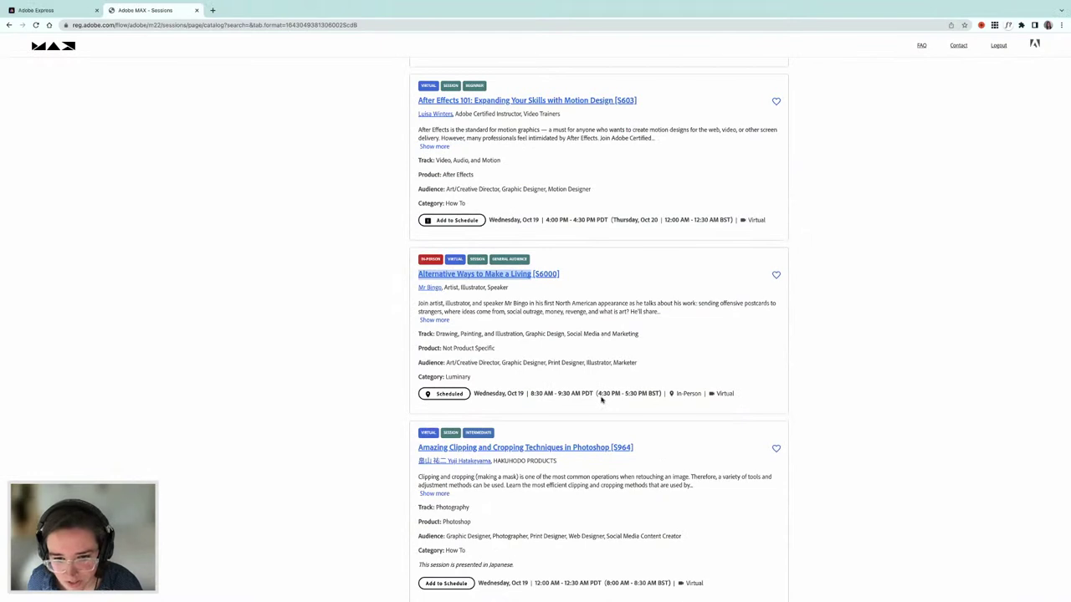
left_click_drag(599, 395, 659, 397)
key("ctrl+c")
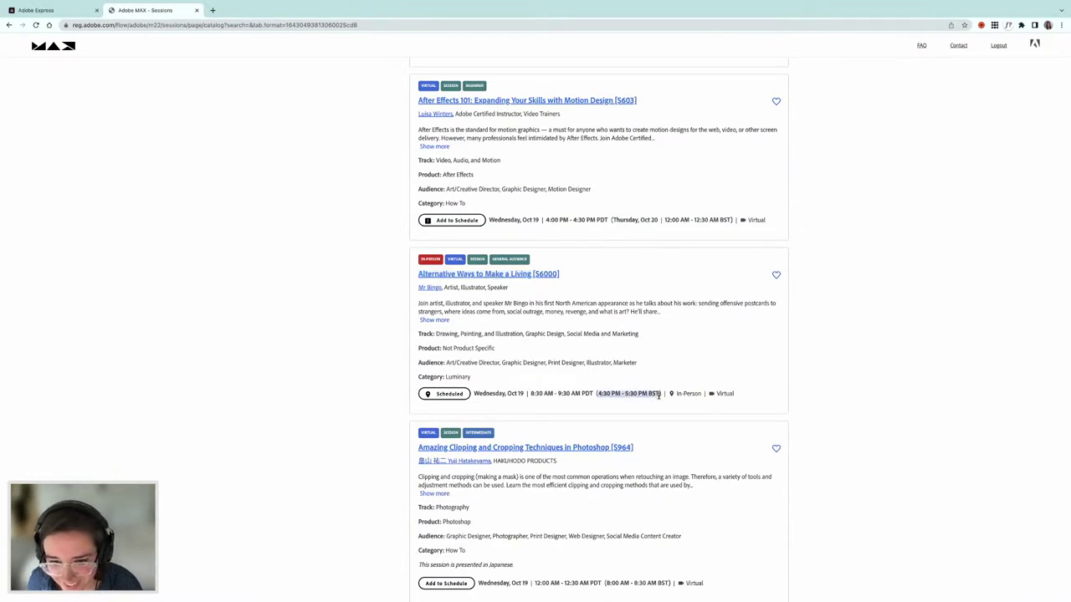
left_click(73, 11)
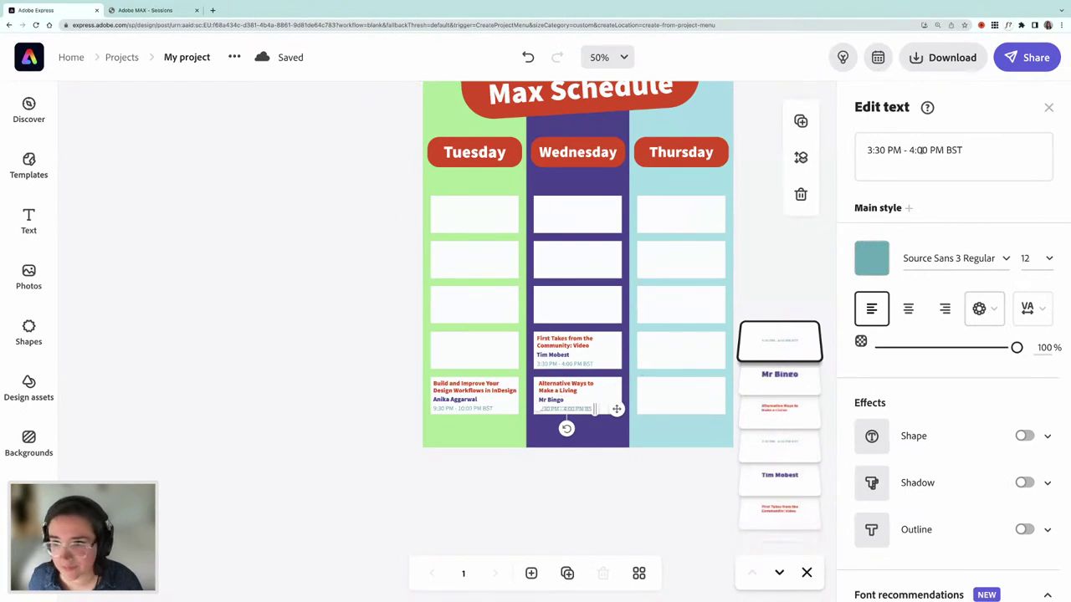
left_click(917, 151)
key("ctrl+a")
key("ctrl+v")
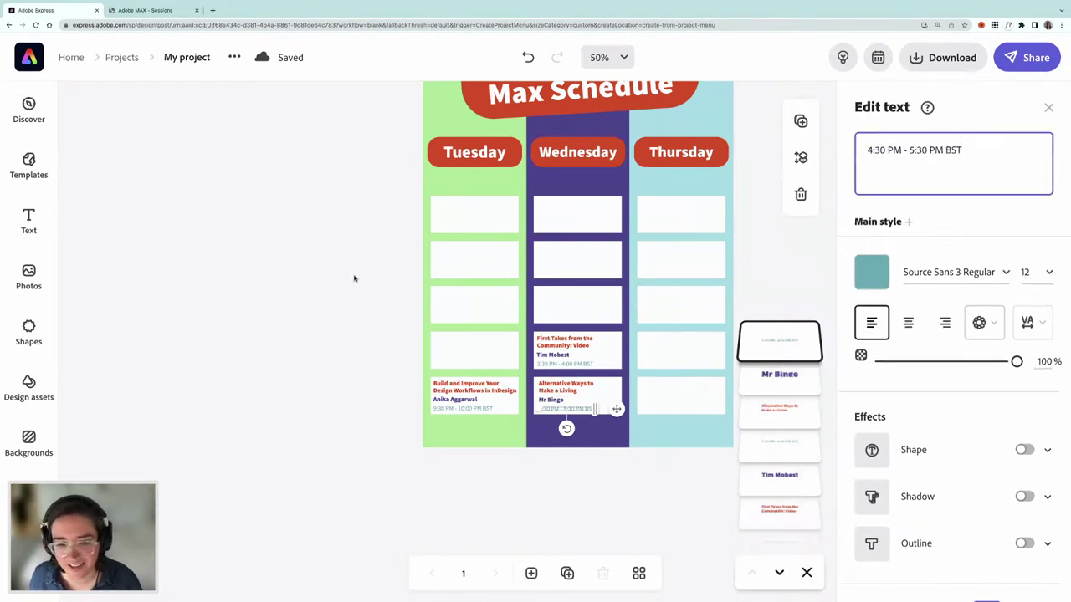
left_click(353, 278)
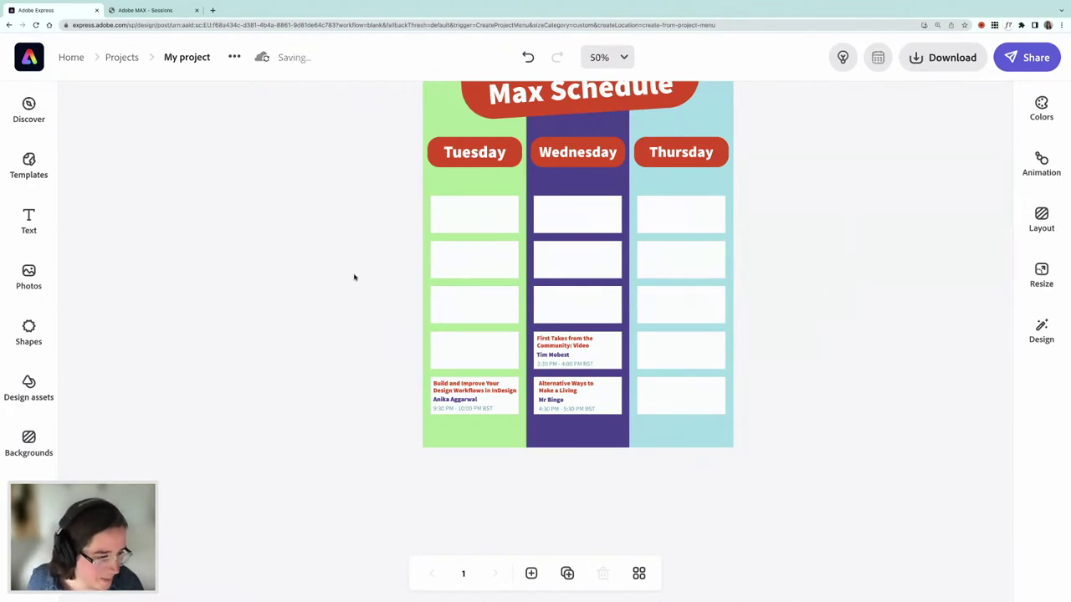
left_click(163, 11)
scroll(608, 328, "down", 4)
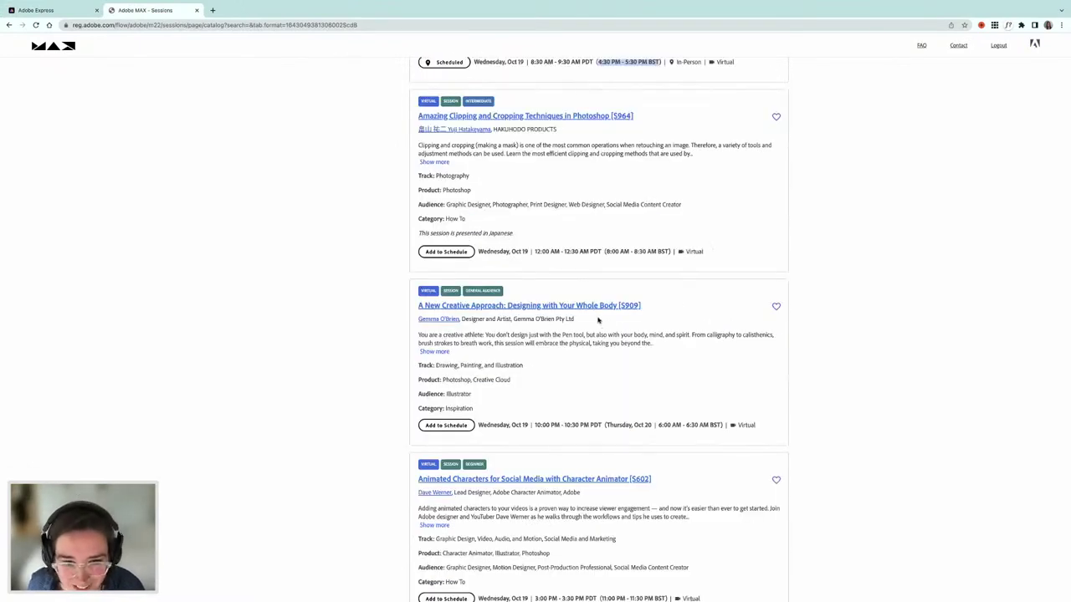
scroll(598, 320, "down", 3)
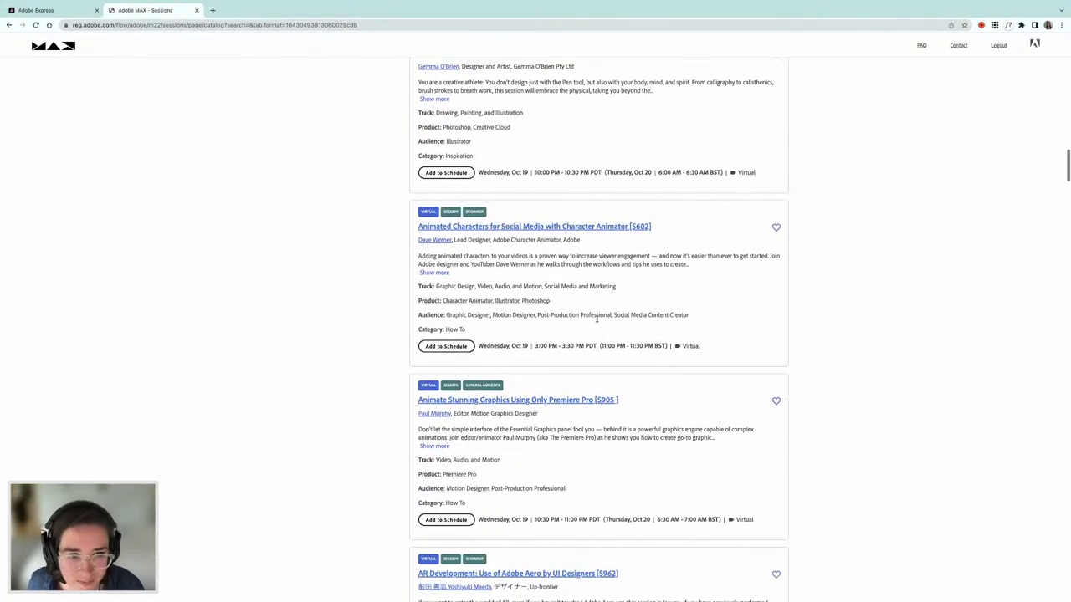
scroll(598, 318, "down", 5)
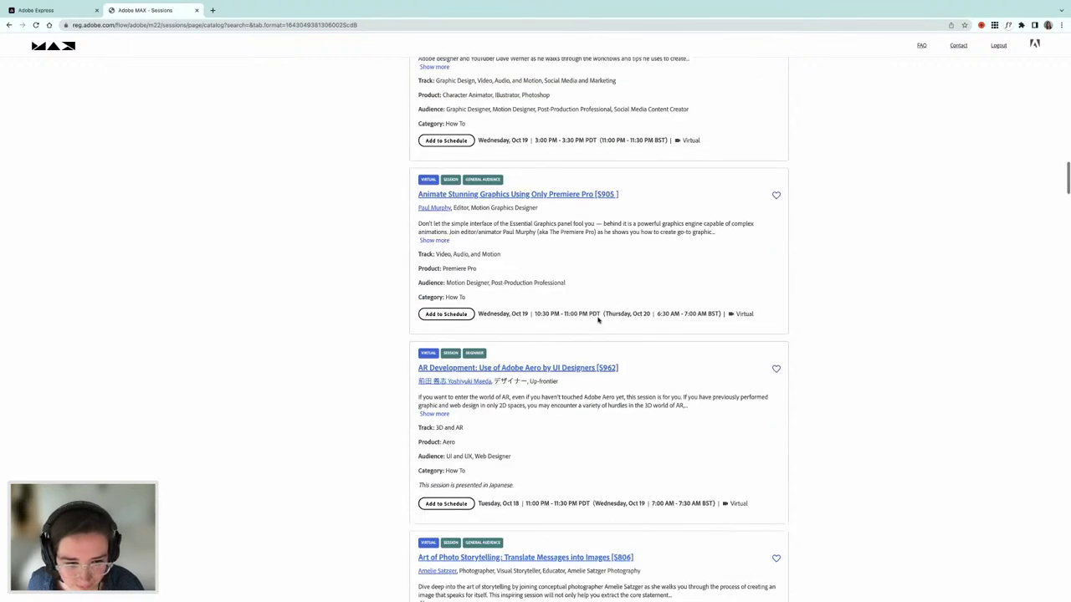
scroll(599, 320, "down", 2)
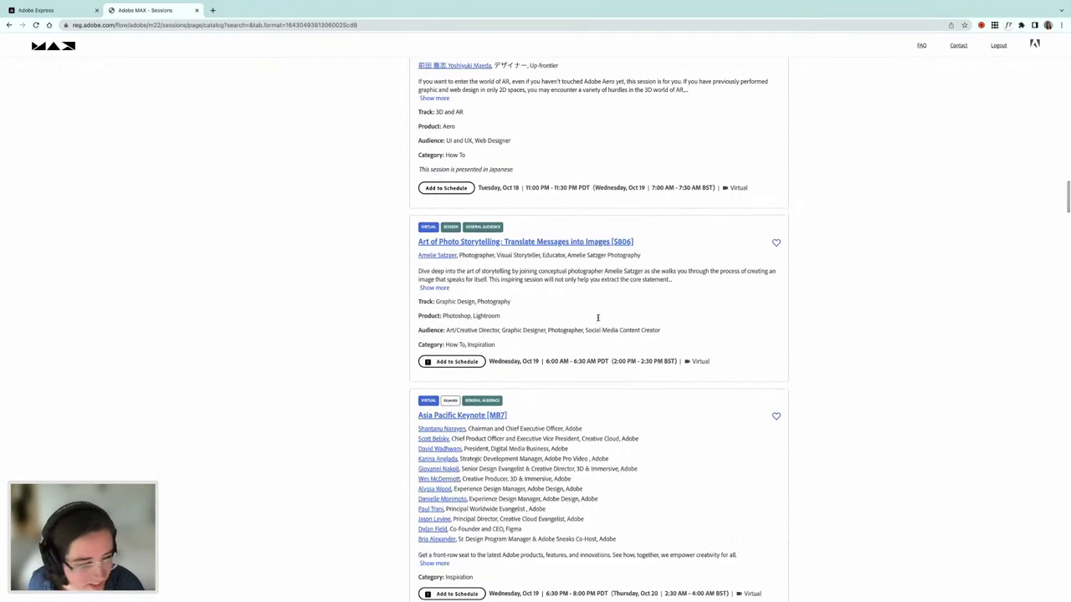
scroll(599, 319, "down", 1)
scroll(598, 318, "down", 3)
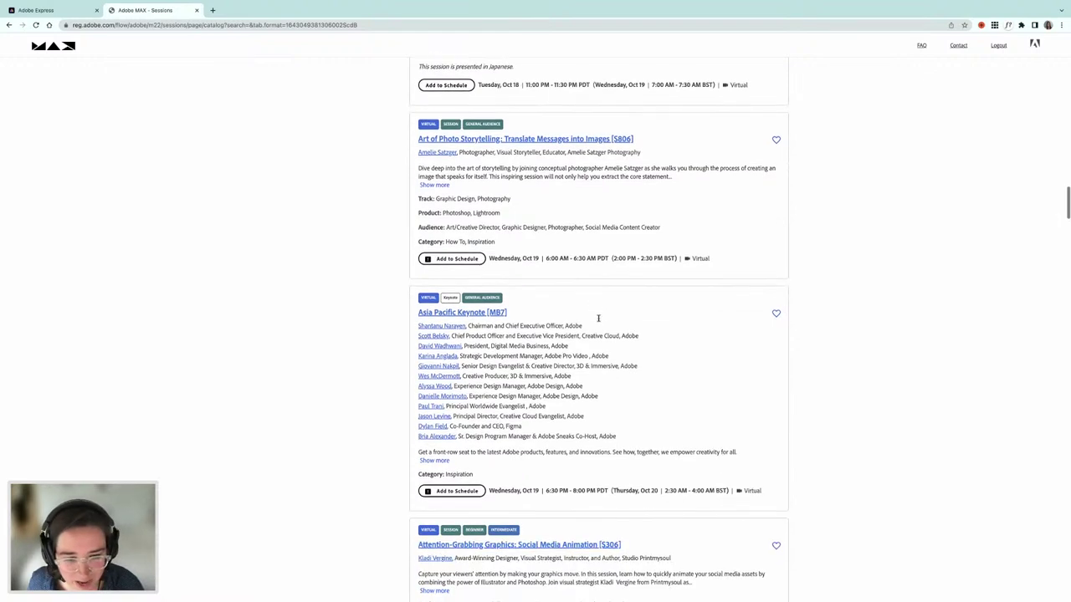
scroll(599, 320, "down", 2)
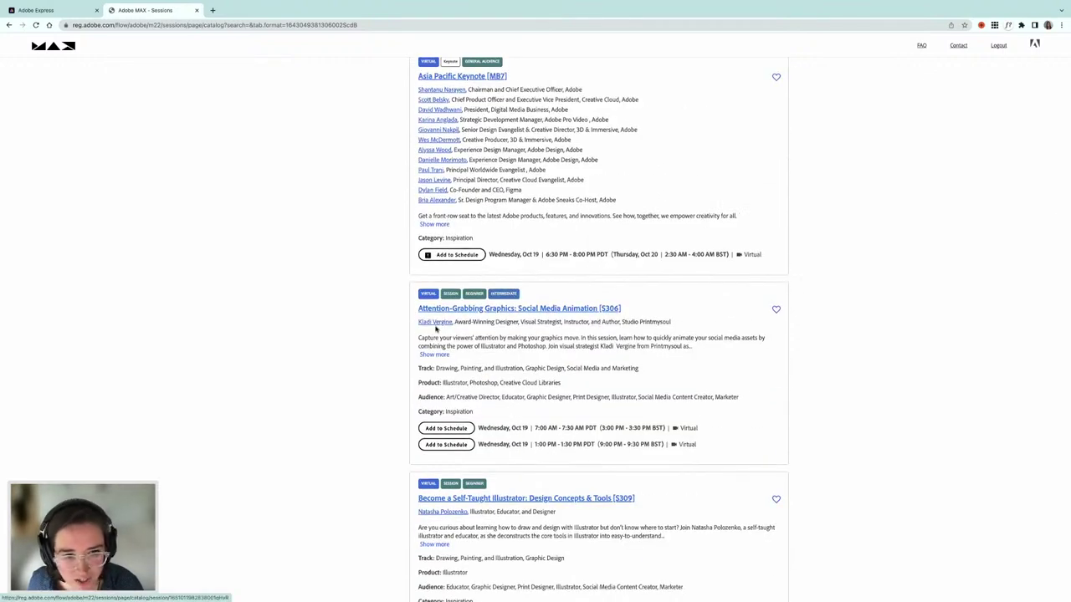
scroll(502, 351, "down", 1)
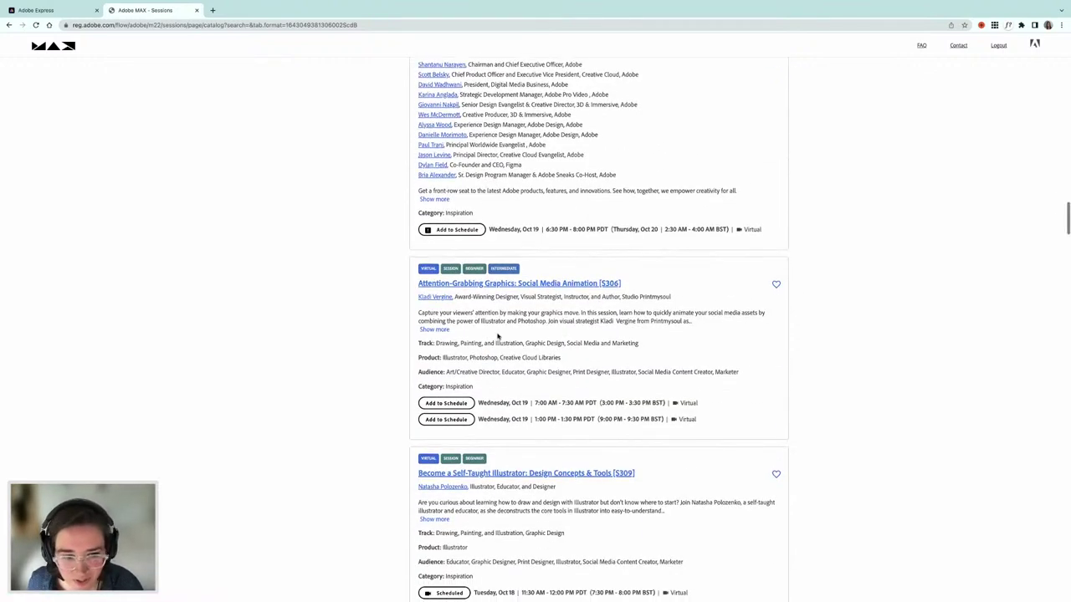
scroll(536, 360, "down", 2)
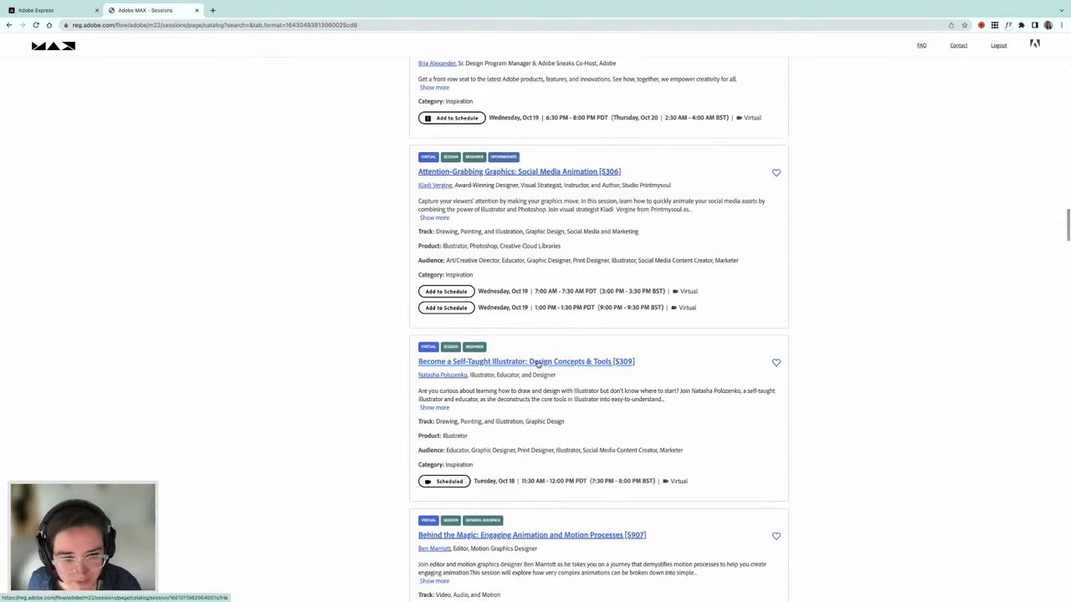
scroll(537, 360, "down", 1)
scroll(537, 360, "down", 2)
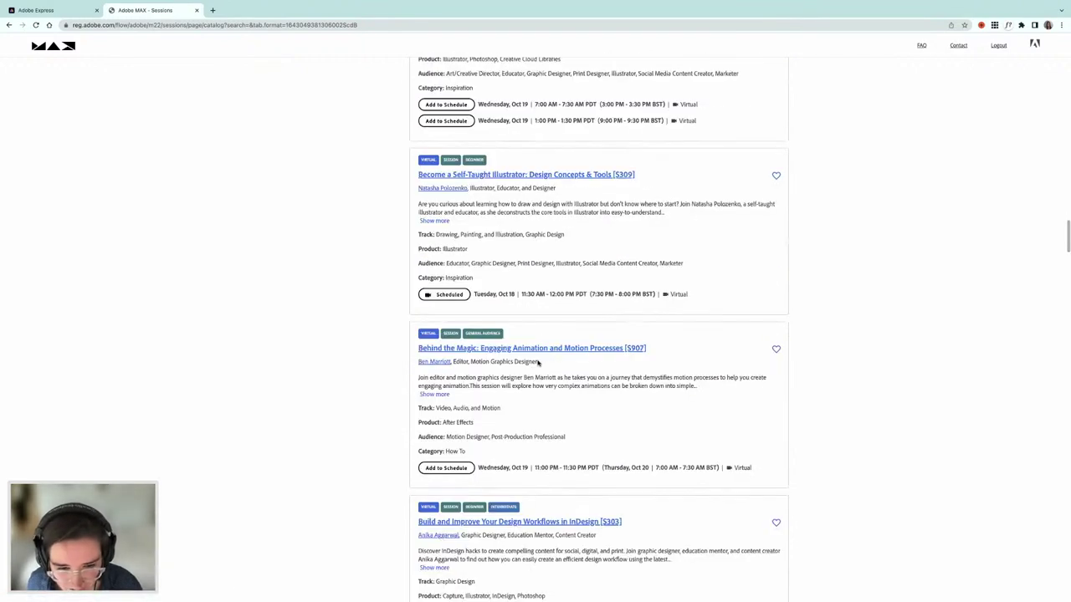
scroll(538, 361, "down", 2)
scroll(538, 363, "down", 2)
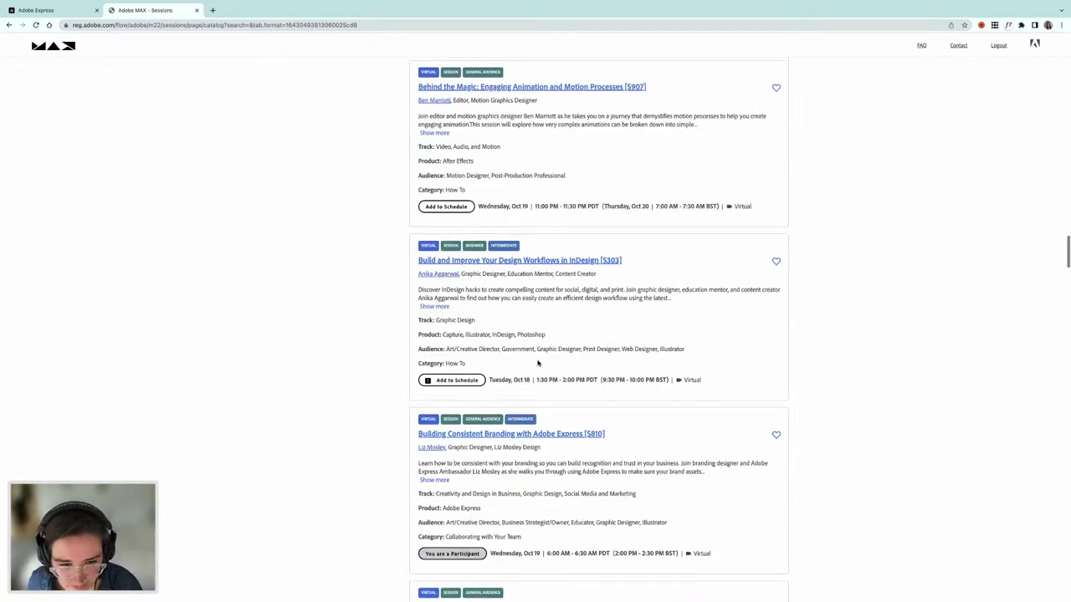
scroll(538, 364, "down", 5)
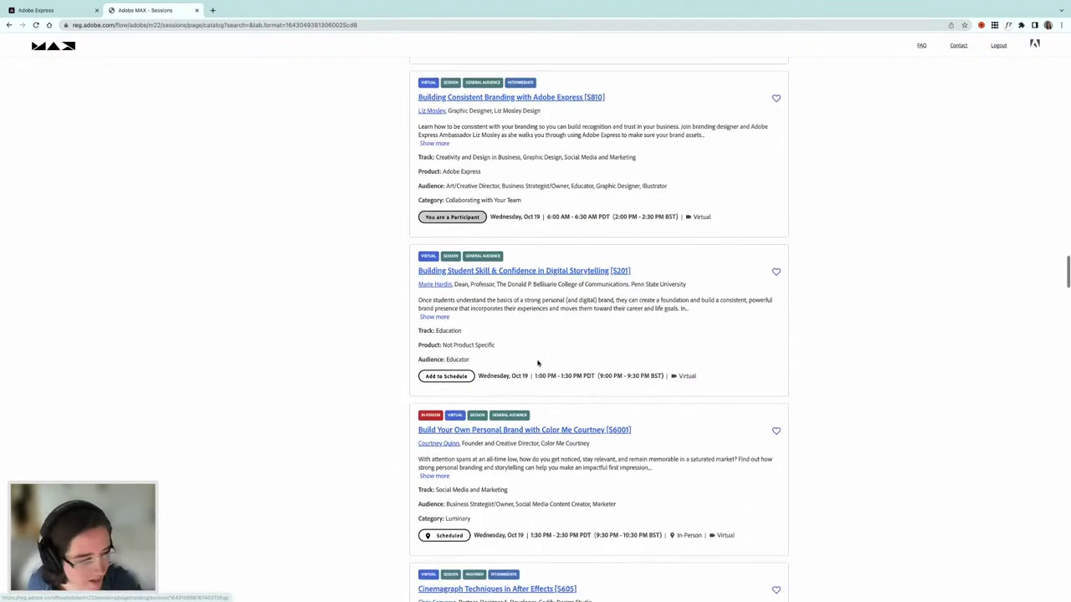
scroll(538, 363, "down", 2)
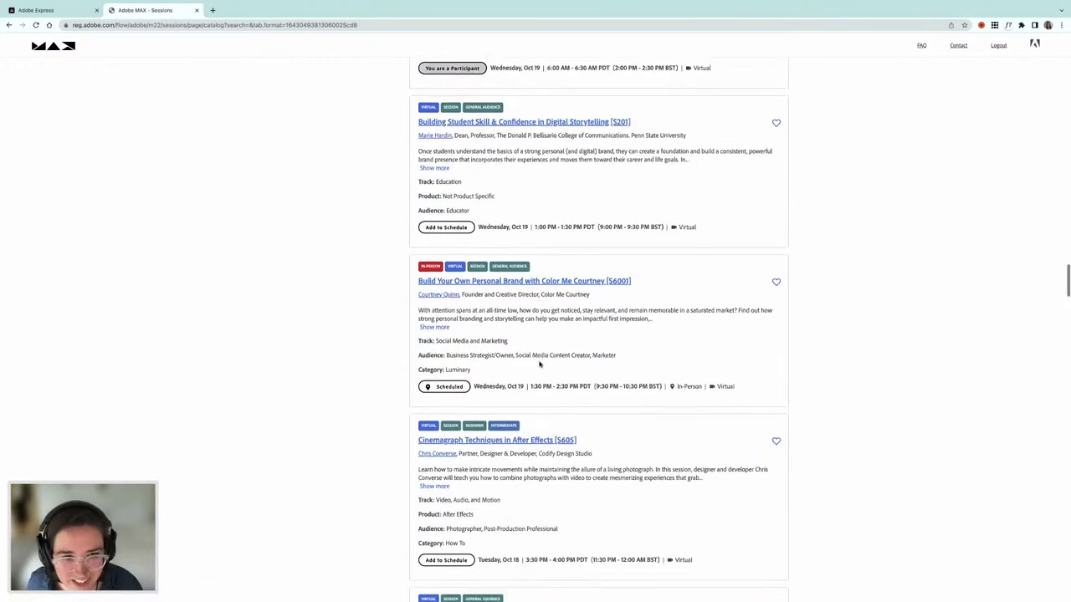
scroll(539, 365, "down", 1)
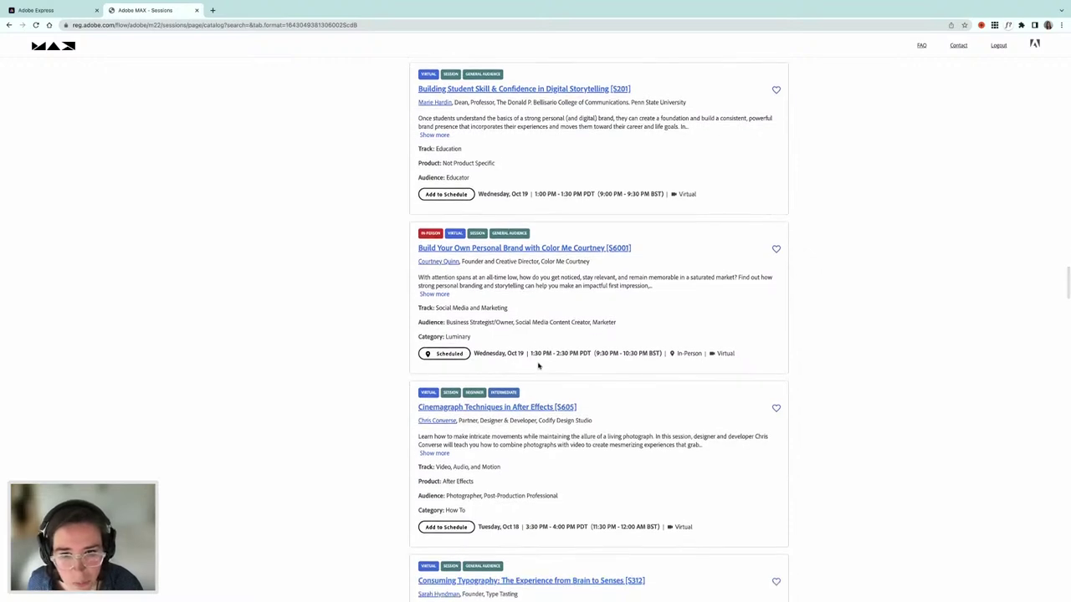
scroll(538, 365, "down", 1)
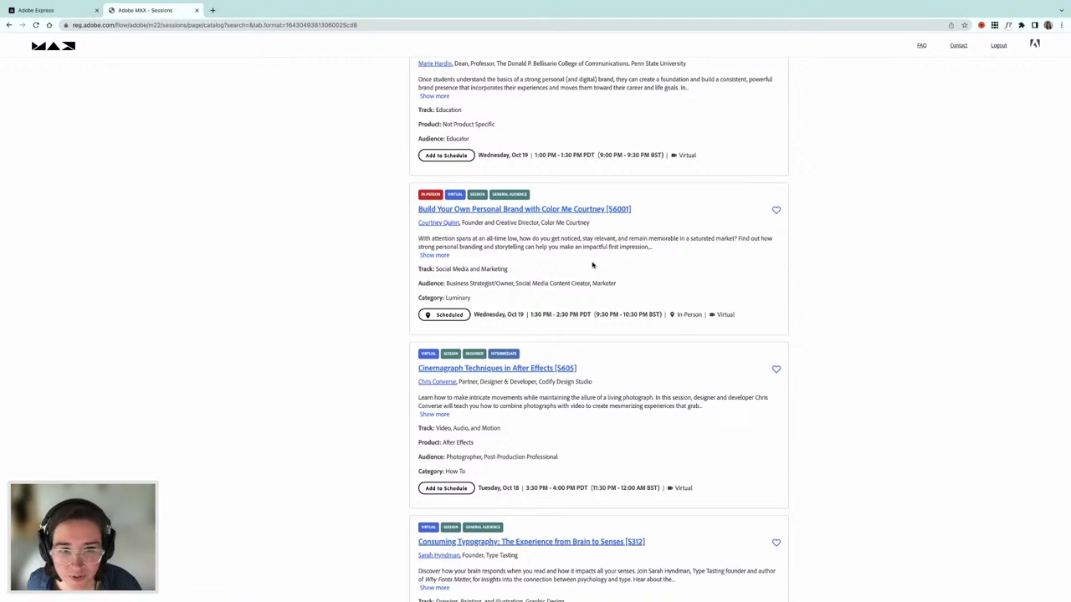
scroll(619, 374, "down", 3)
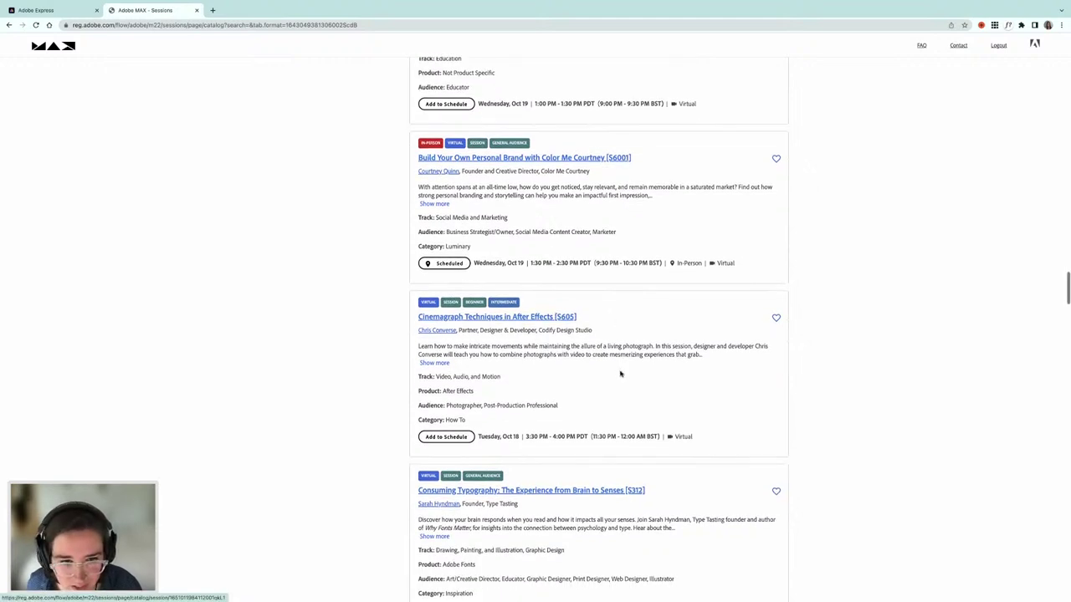
scroll(620, 374, "down", 9)
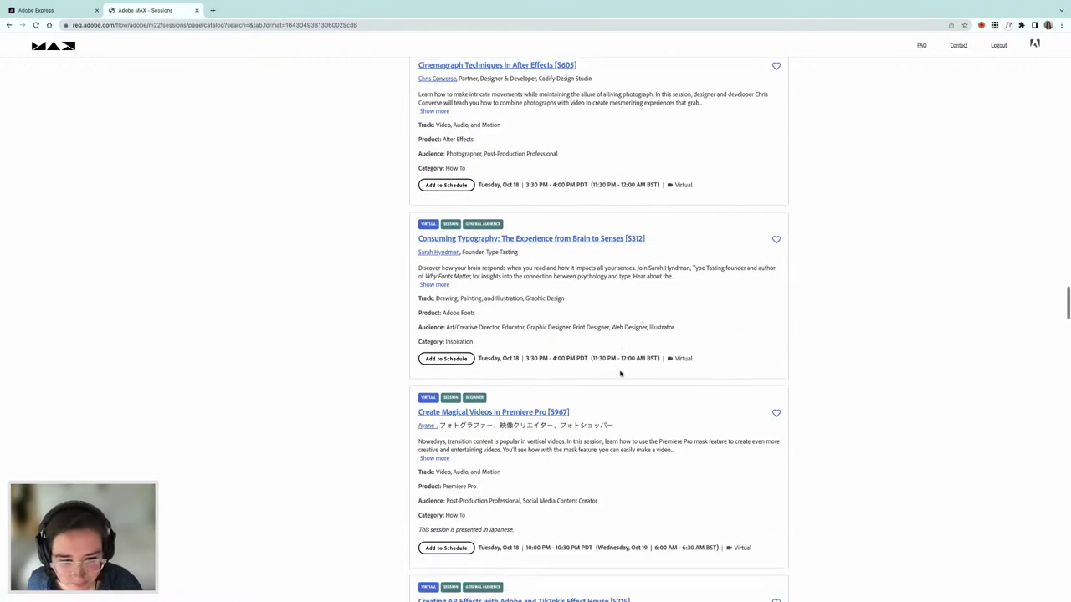
scroll(620, 374, "down", 8)
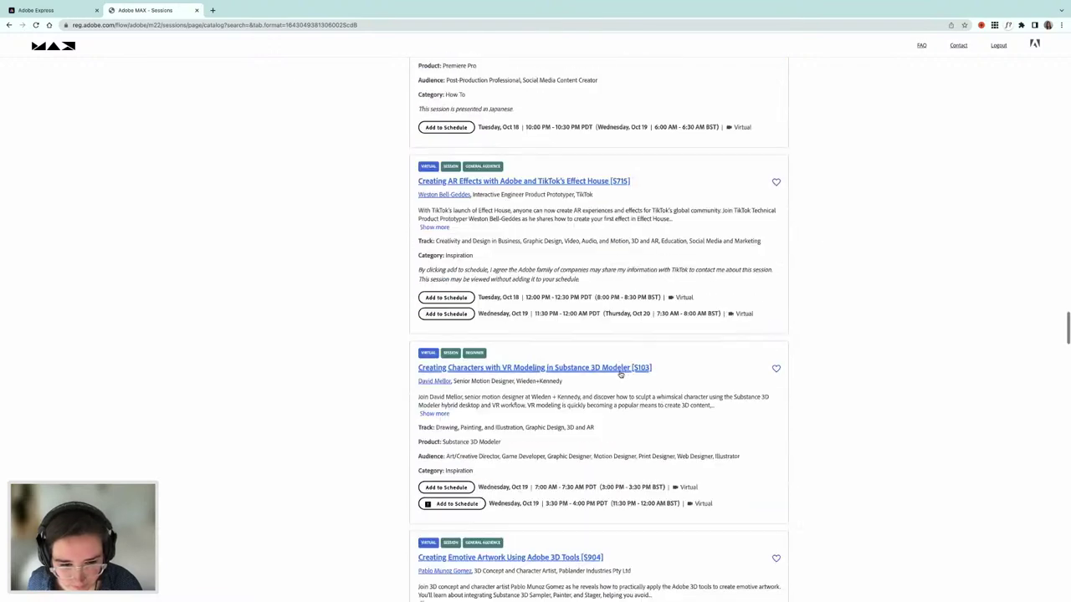
scroll(620, 374, "down", 5)
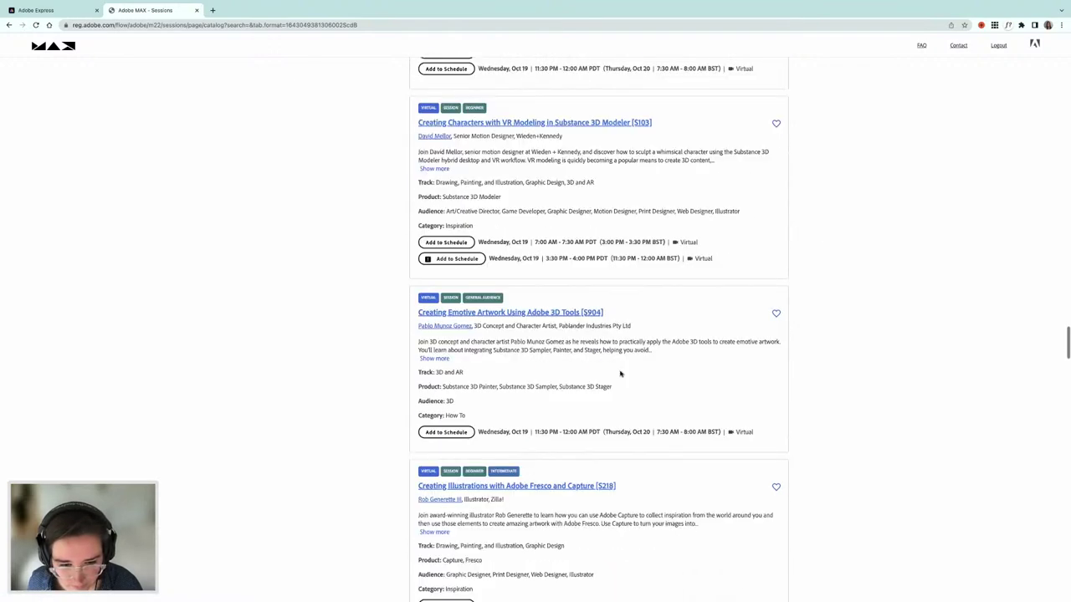
scroll(620, 374, "up", 3)
scroll(620, 374, "up", 20)
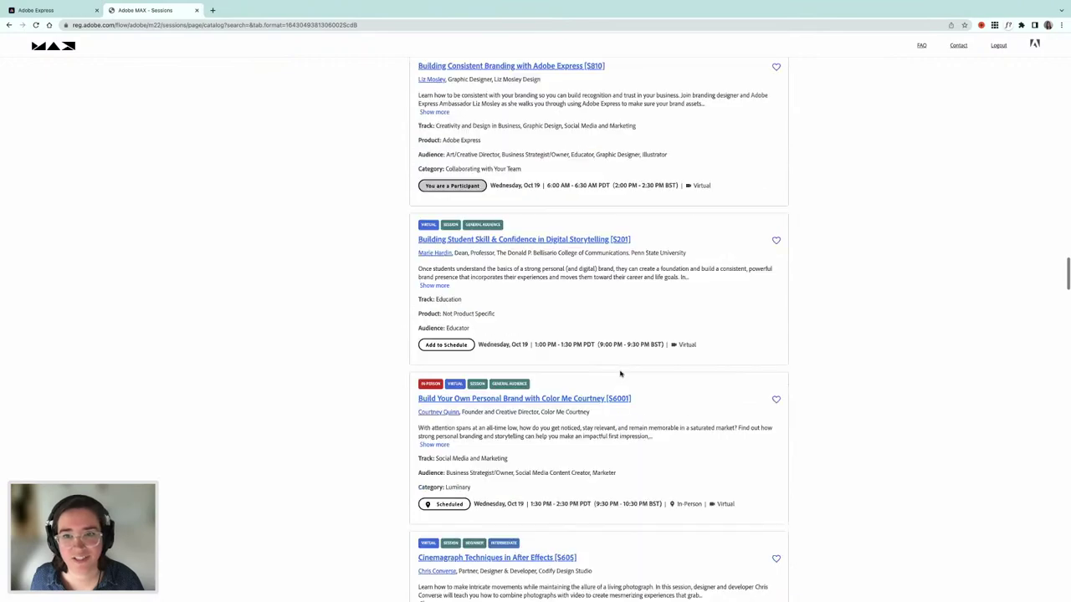
scroll(620, 374, "up", 20)
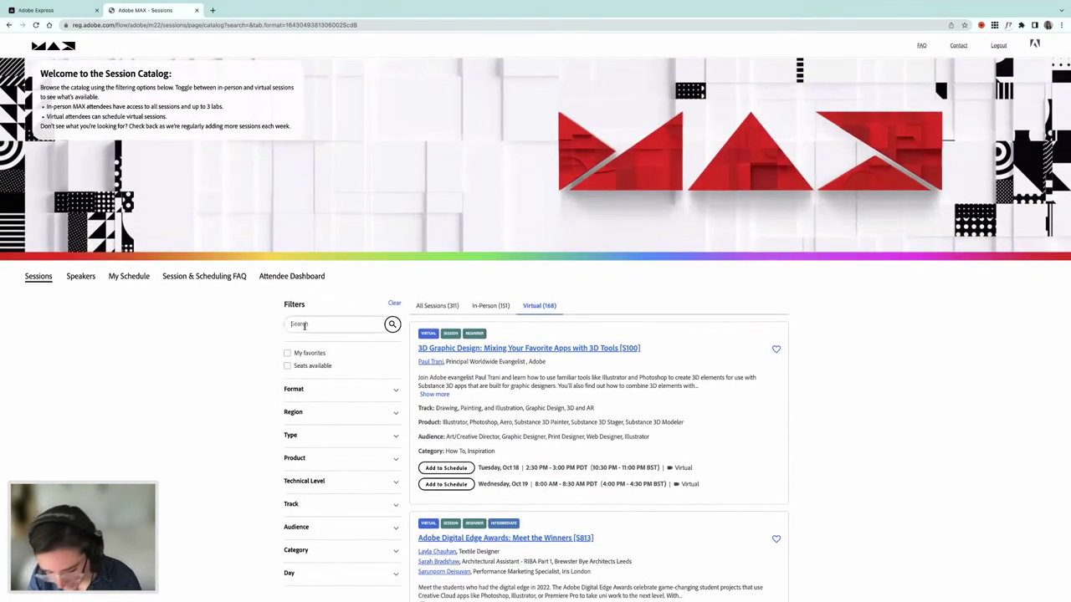
- Search the catalog for the speaker and copy the lab title 'Designing in Illustrator, Photoshop, InDesign, After Effects'
left_click(305, 326)
type("Tony")
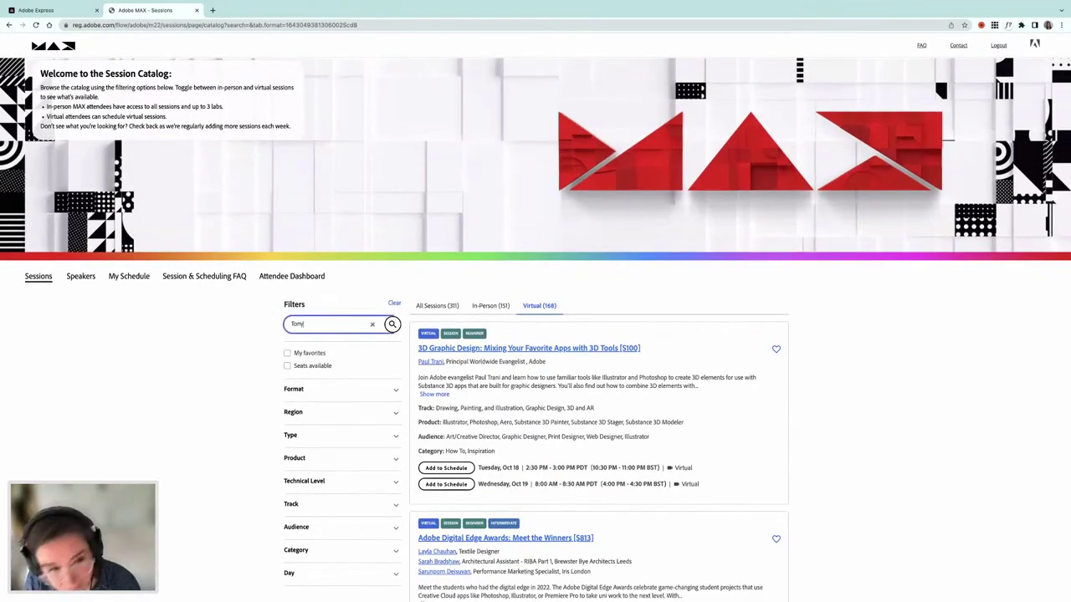
type(" Harmer")
key("Return")
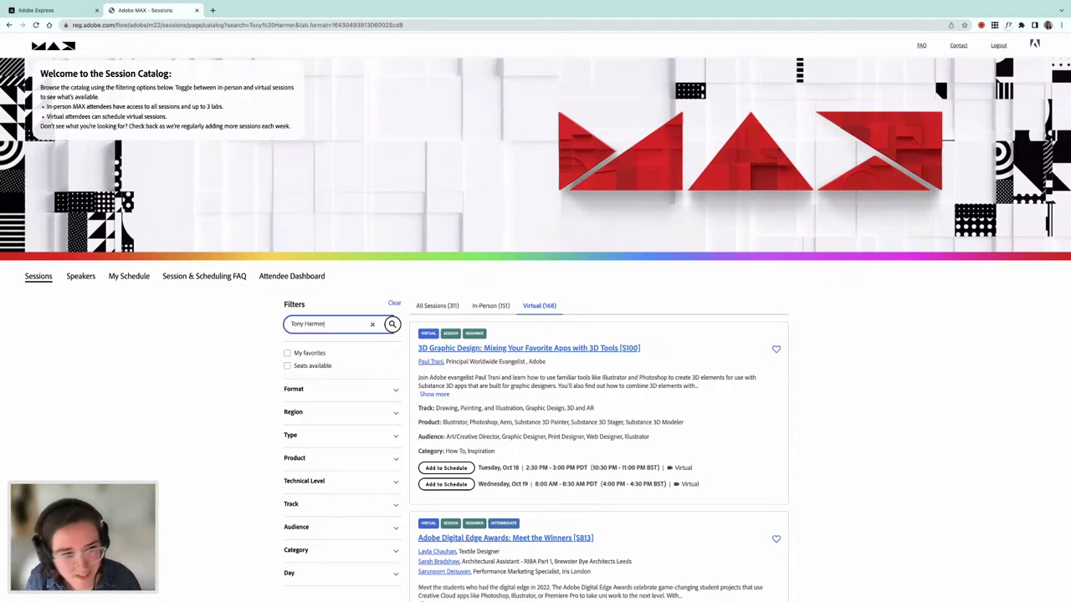
left_click(429, 326)
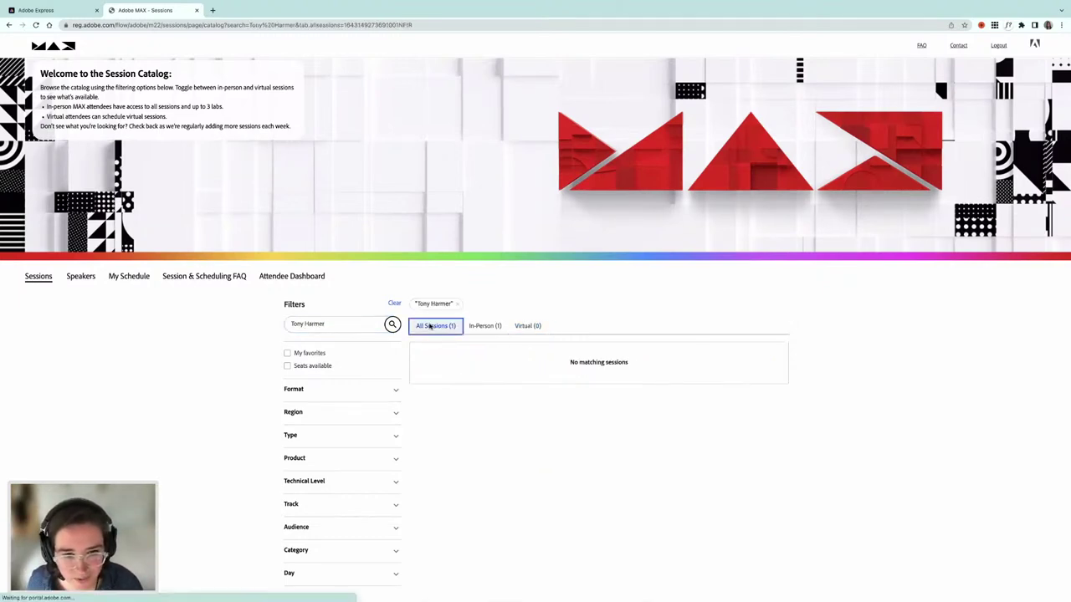
scroll(592, 416, "down", 2)
scroll(593, 416, "down", 2)
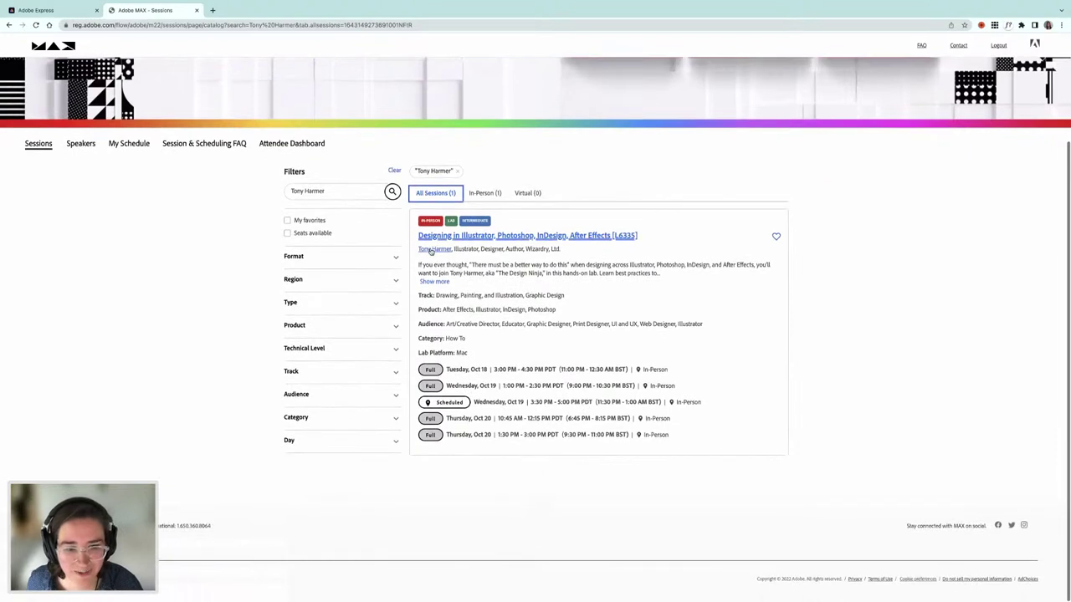
left_click_drag(412, 237, 608, 244)
key("ctrl+c")
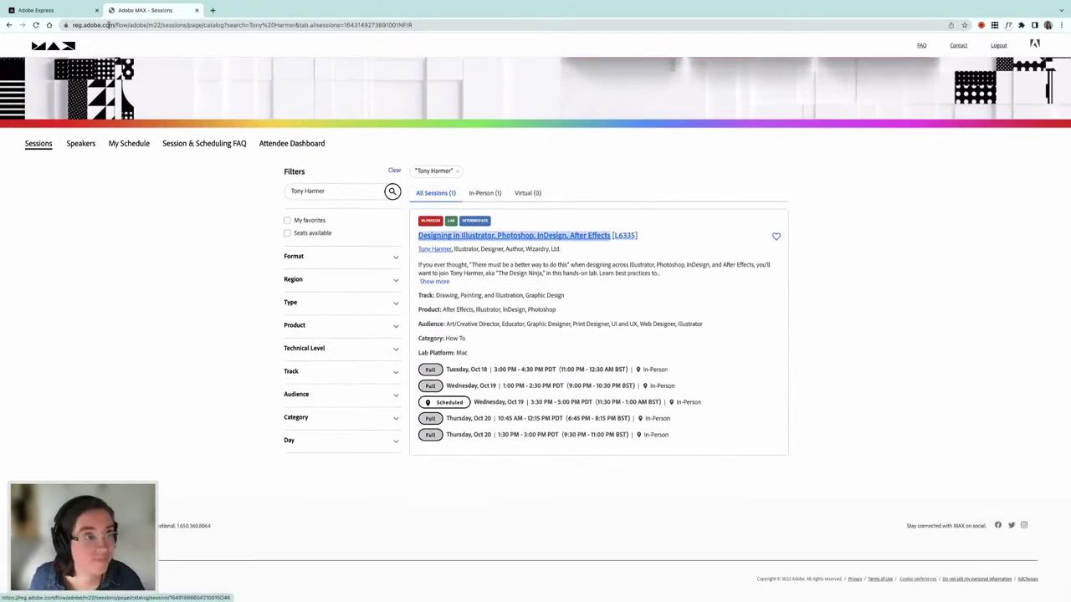
left_click(67, 11)
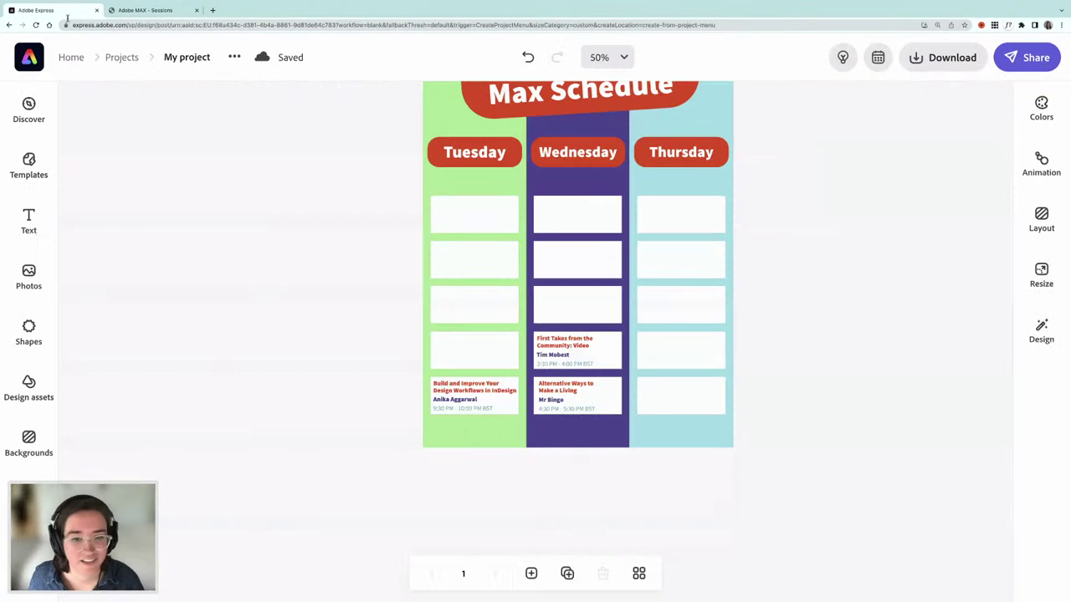
- Duplicate Wednesday's Alternative Ways card text into the empty fourth Thursday box
left_click(552, 398)
left_click(553, 409, "shift")
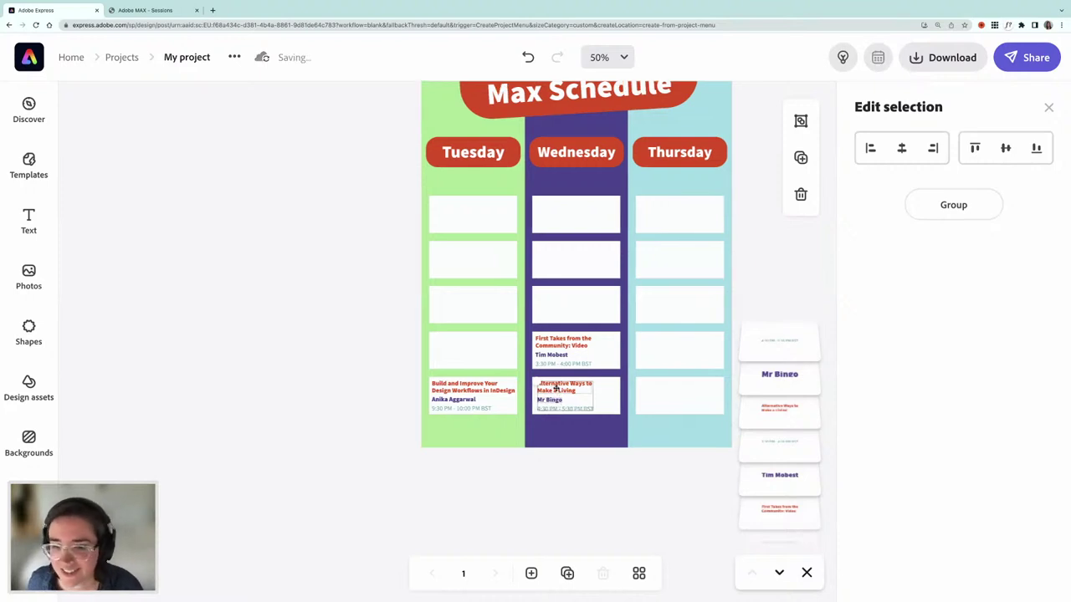
scroll(555, 388, "right", 2)
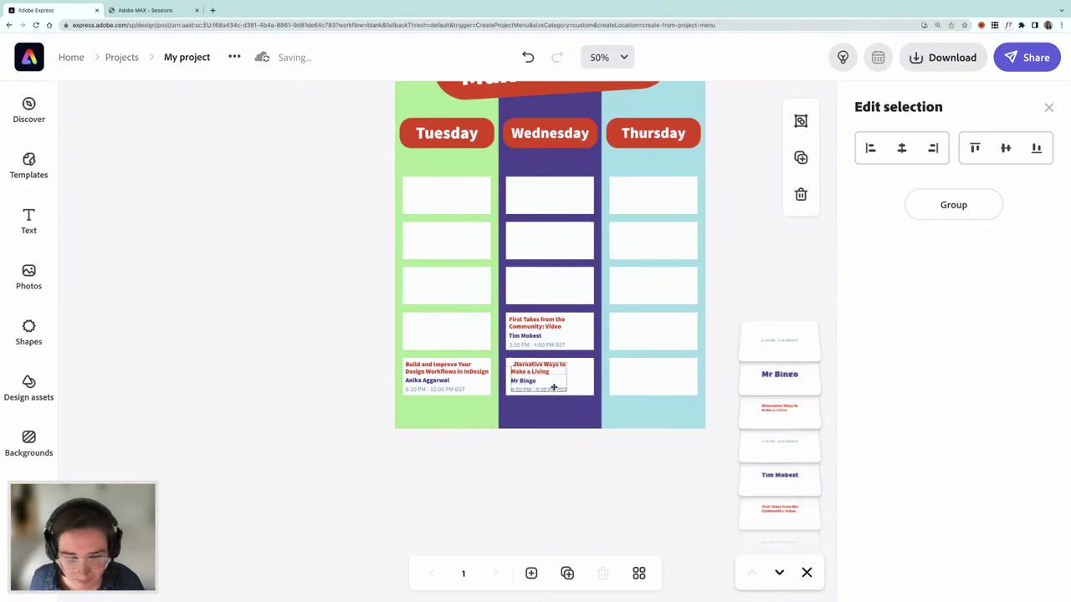
left_click_drag(553, 387, 568, 395)
left_click_drag(600, 350, 625, 328)
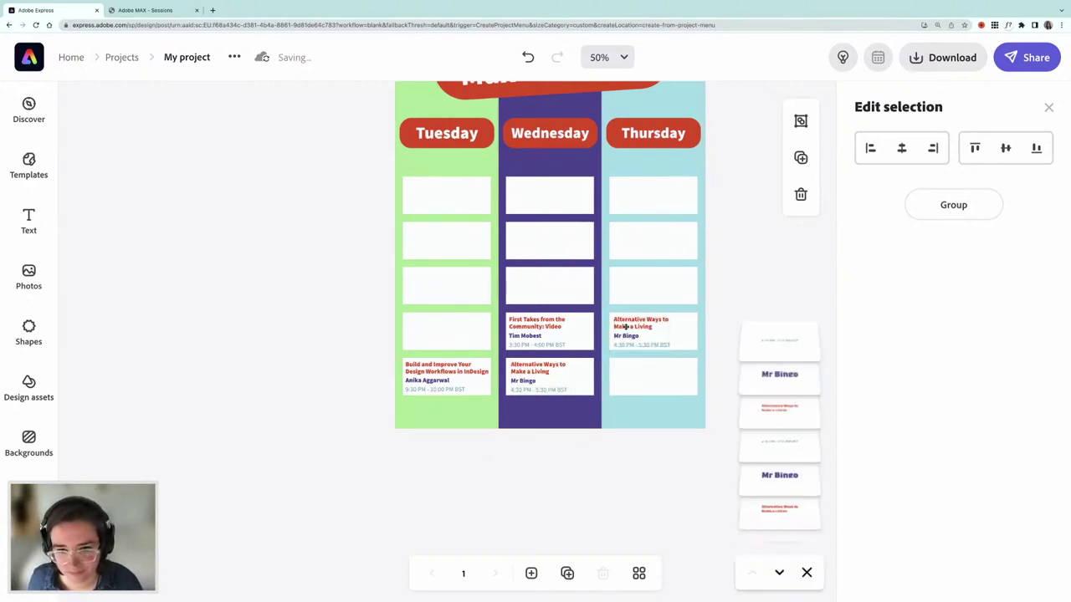
left_click(143, 11)
left_click(46, 10)
left_click(276, 270)
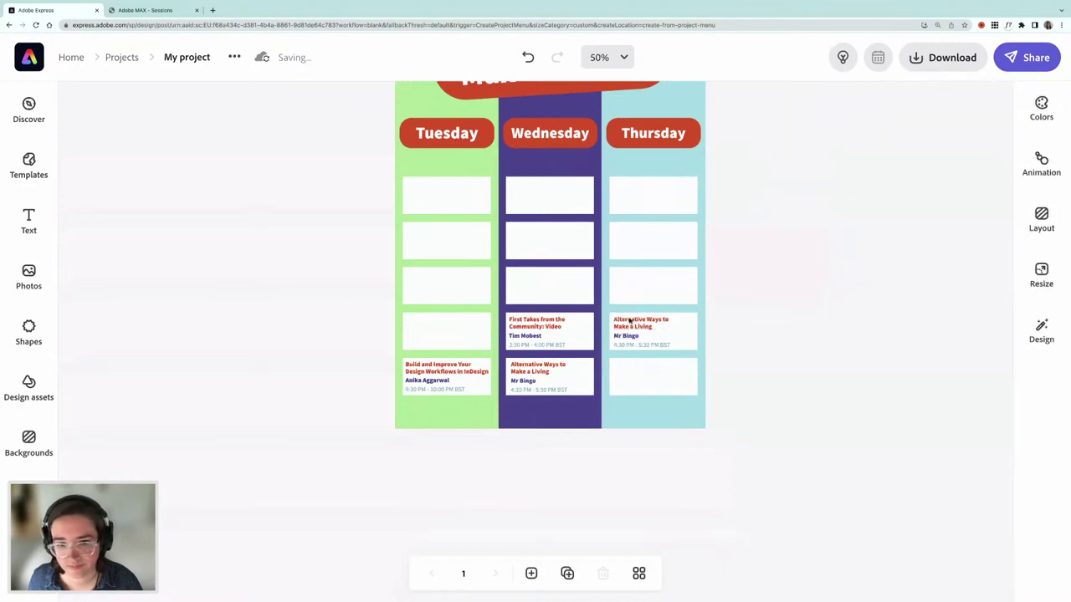
- Set the Thursday card title to 'Designing in Illustrator, Photoshop, InDesign, After Effects' and widen its box
left_click(628, 319)
left_click(900, 152)
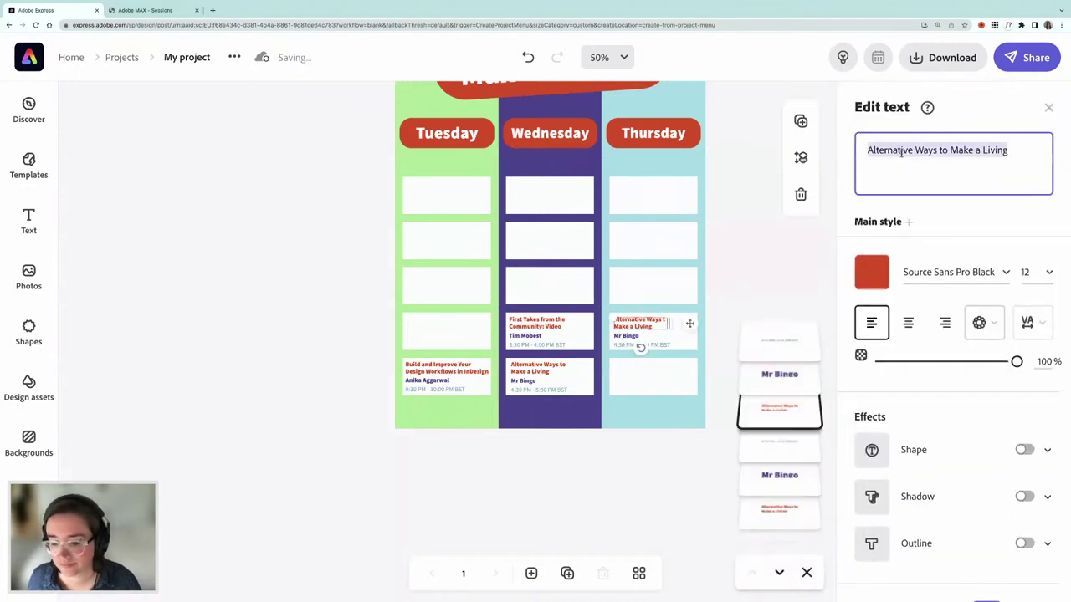
key("ctrl+v")
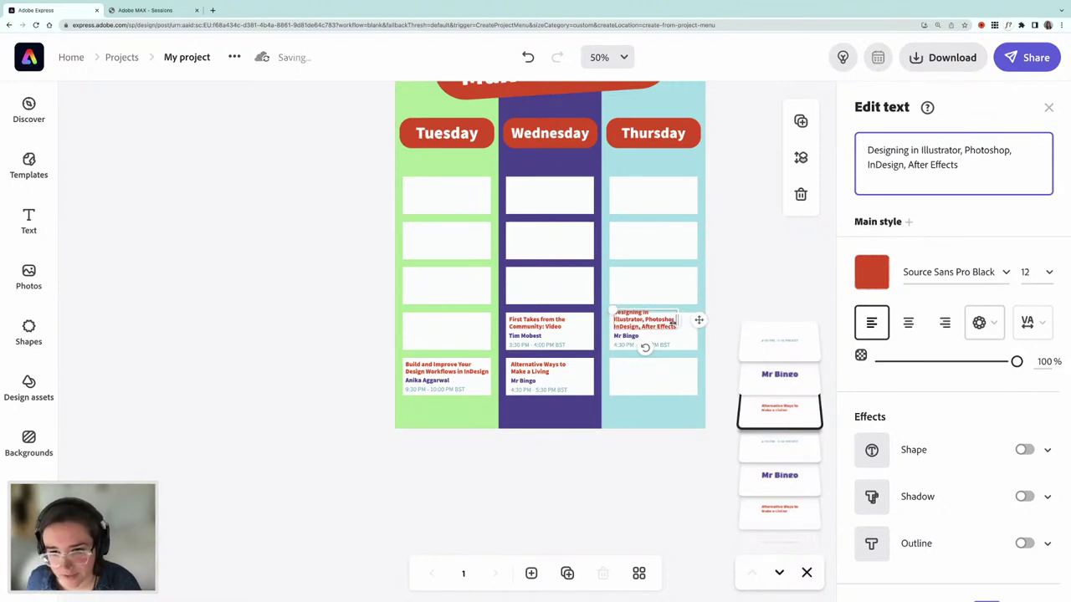
left_click(692, 321)
left_click_drag(692, 321, 630, 327)
left_click(649, 439)
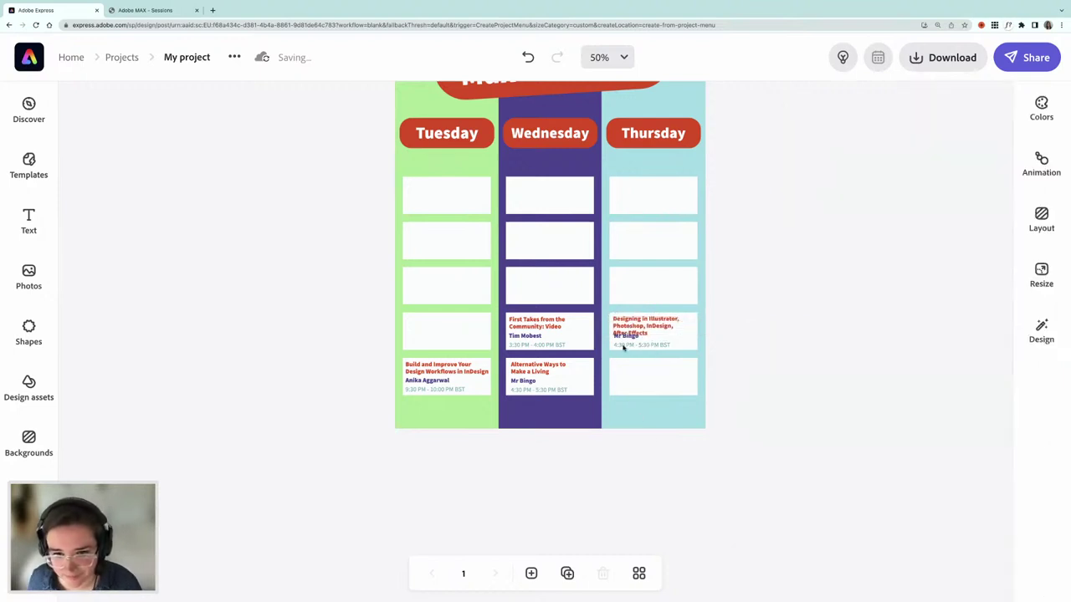
- Replace the presenter with the session speaker's name and copy the session's BST time
left_click_drag(621, 334, 662, 335)
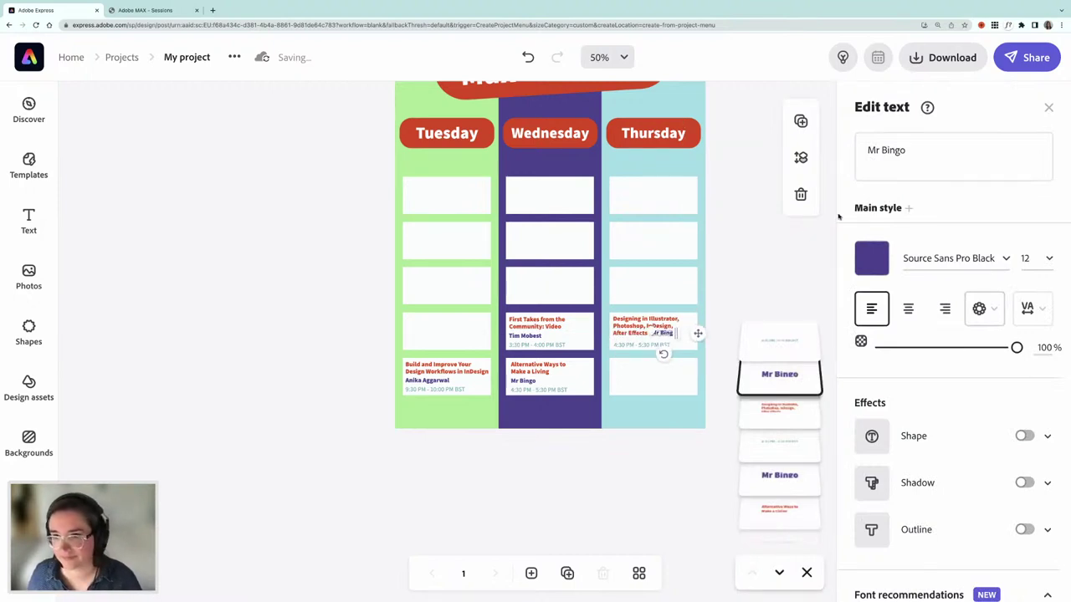
left_click(899, 150)
type("Tony Harmer")
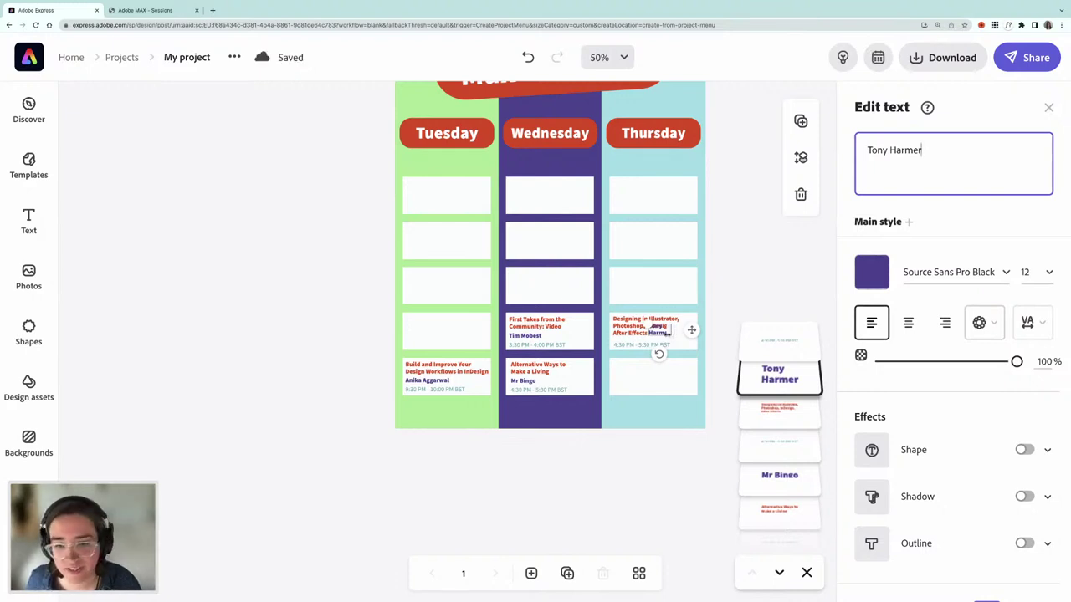
left_click_drag(694, 332, 708, 333)
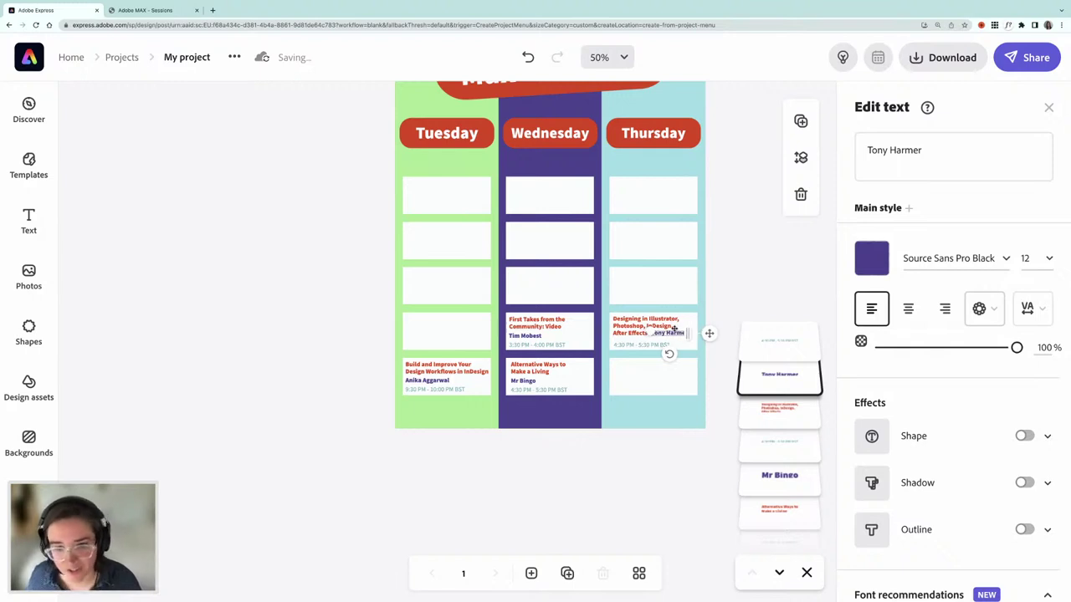
left_click(151, 11)
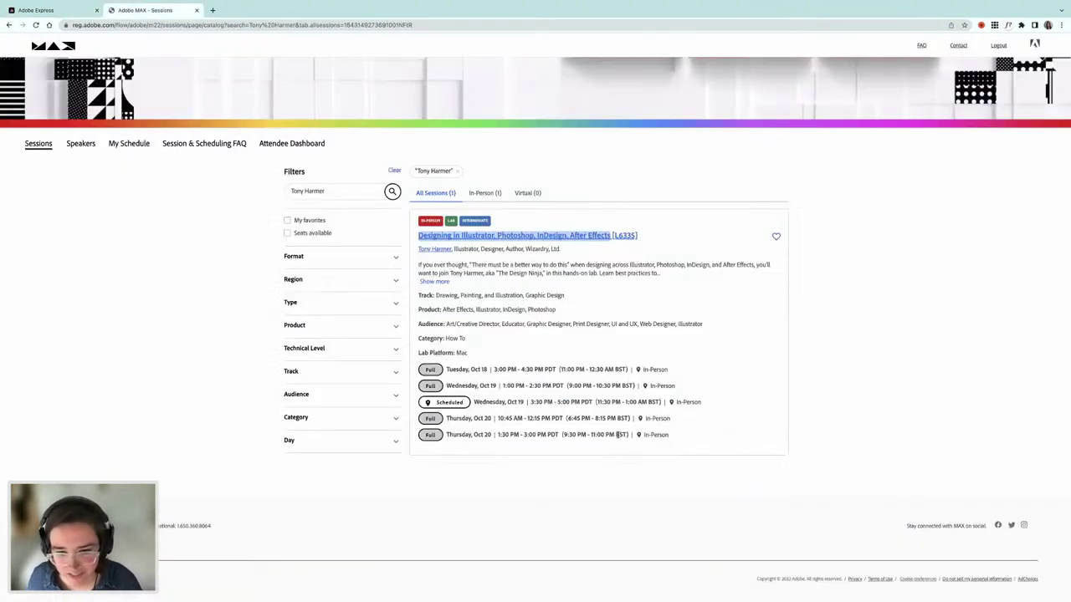
left_click_drag(626, 434, 565, 434)
key("ctrl+c")
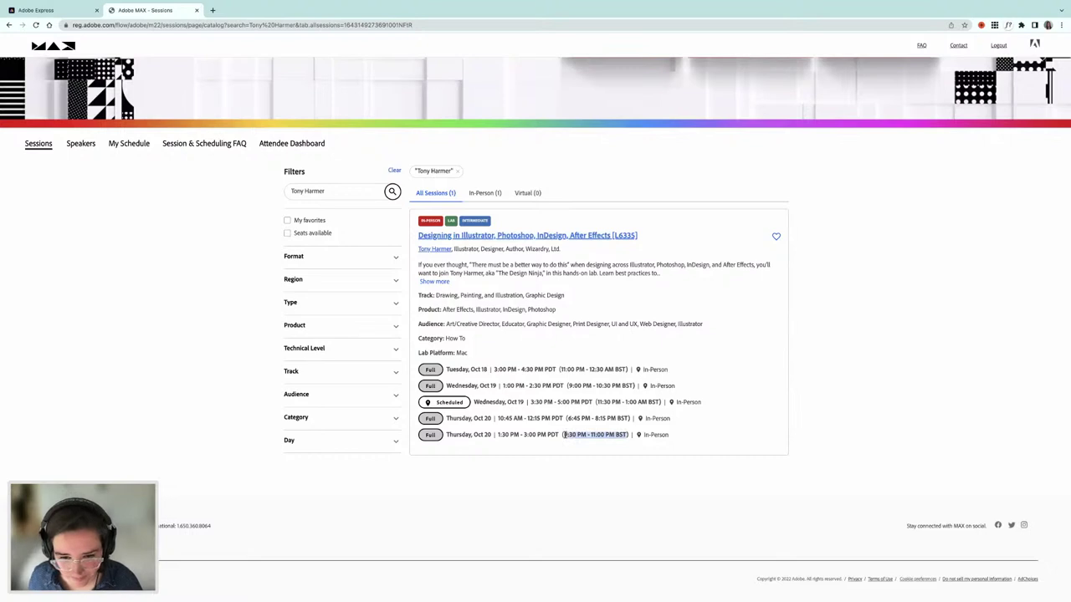
left_click(66, 13)
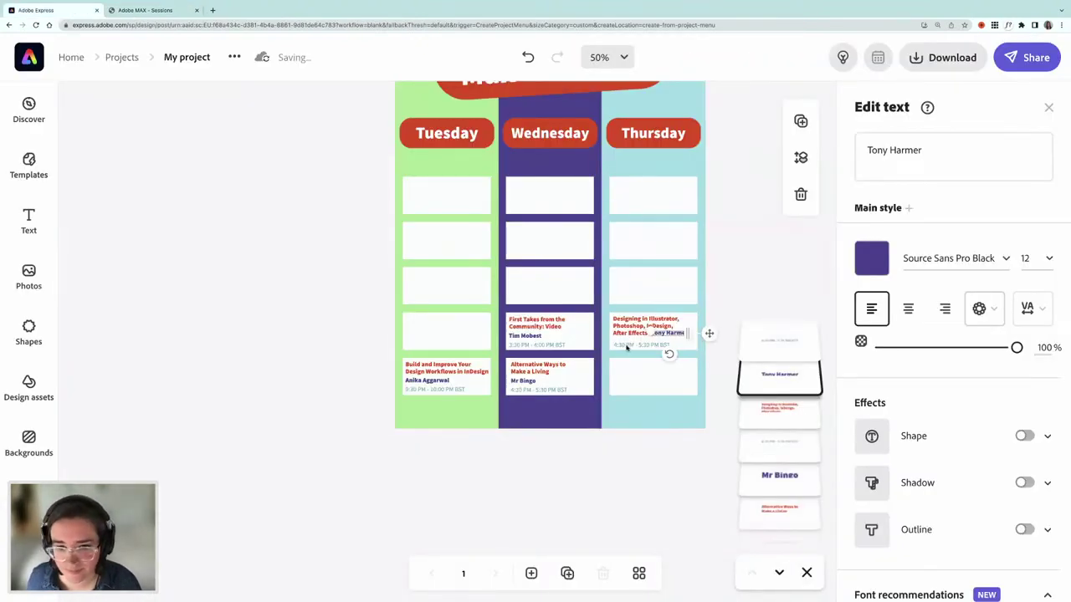
- Replace the Thursday card's time with 9:30 PM - 11:00 PM BST
left_click(626, 344)
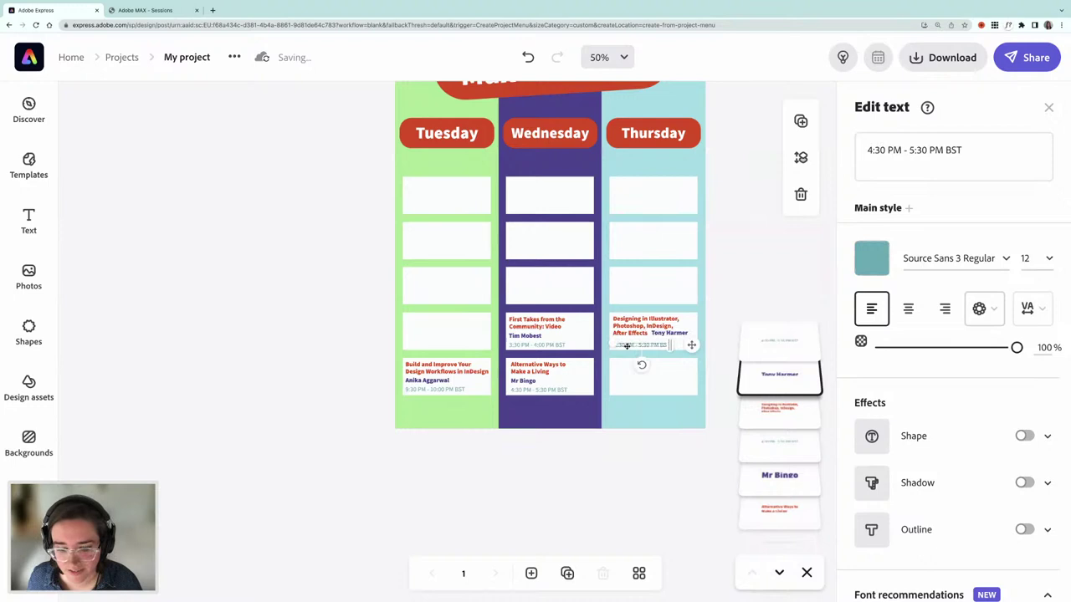
left_click(890, 150)
key("ctrl+a")
key("ctrl+v")
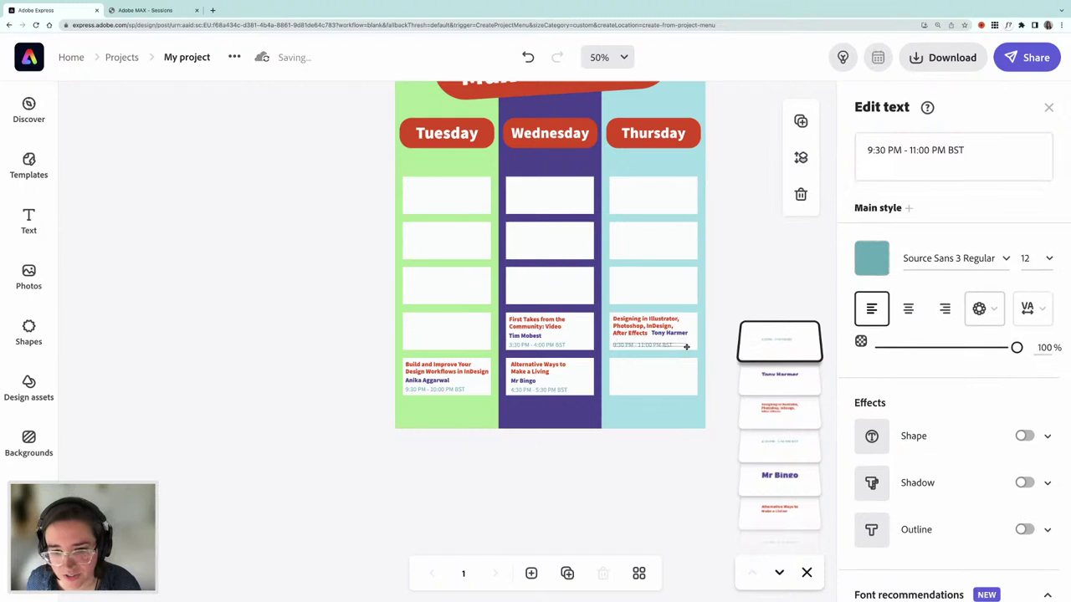
left_click(324, 331)
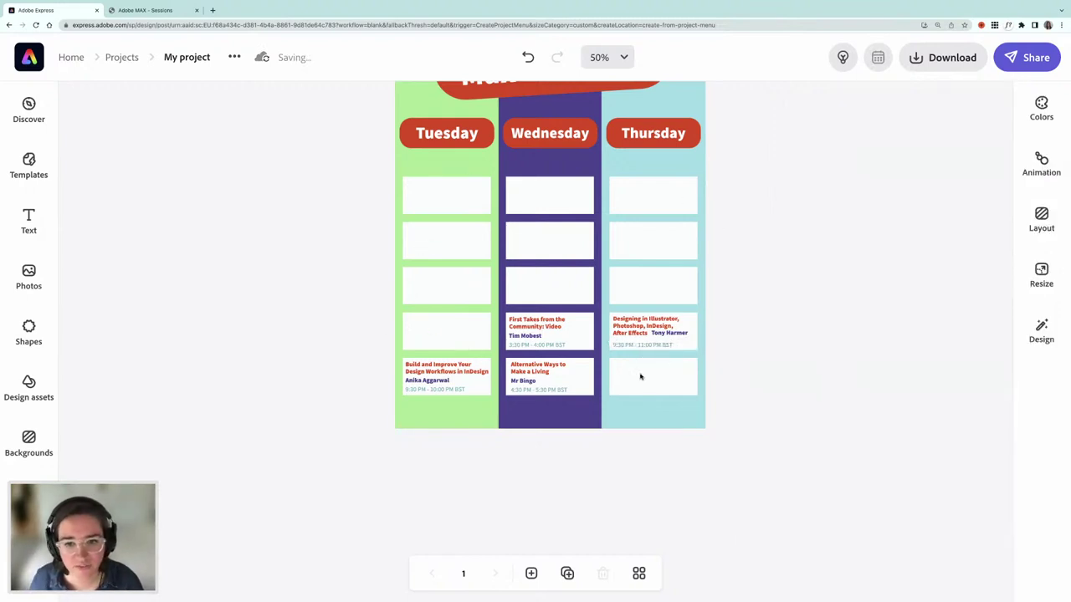
scroll(352, 288, "up", 2)
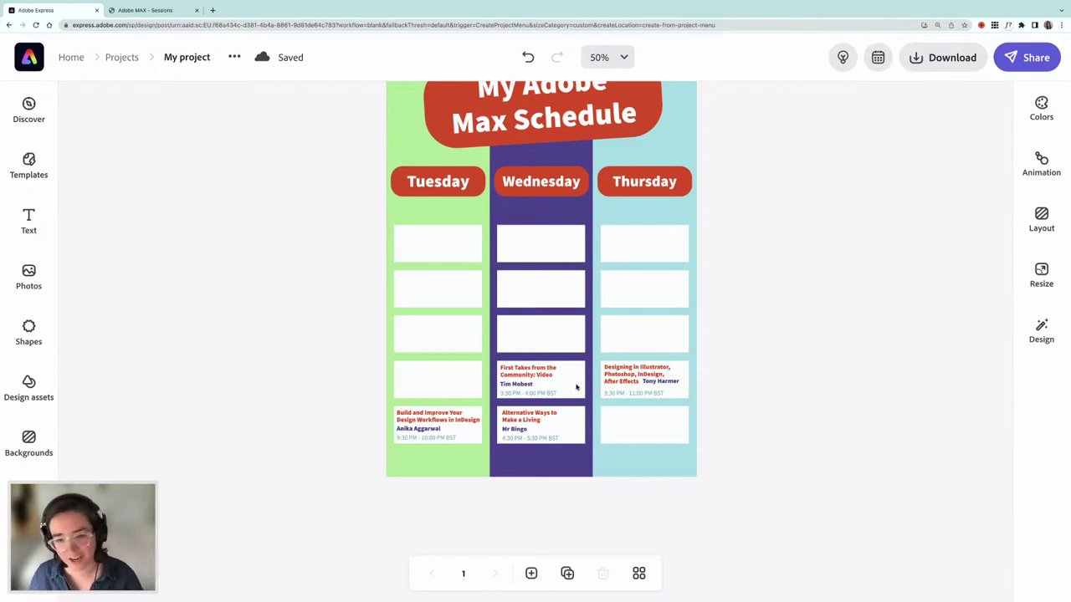
scroll(583, 387, "up", 2)
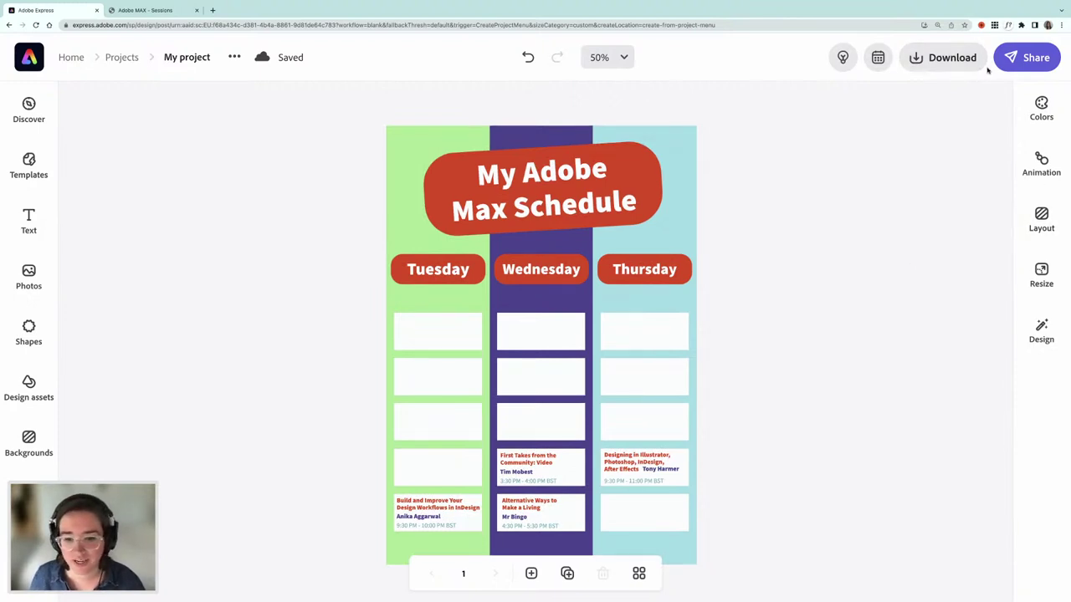
- Save the poster as template 'Adobe Max Schedule' with note 'Fill in your schedule to keep handy for Adobe Max'
left_click(1034, 59)
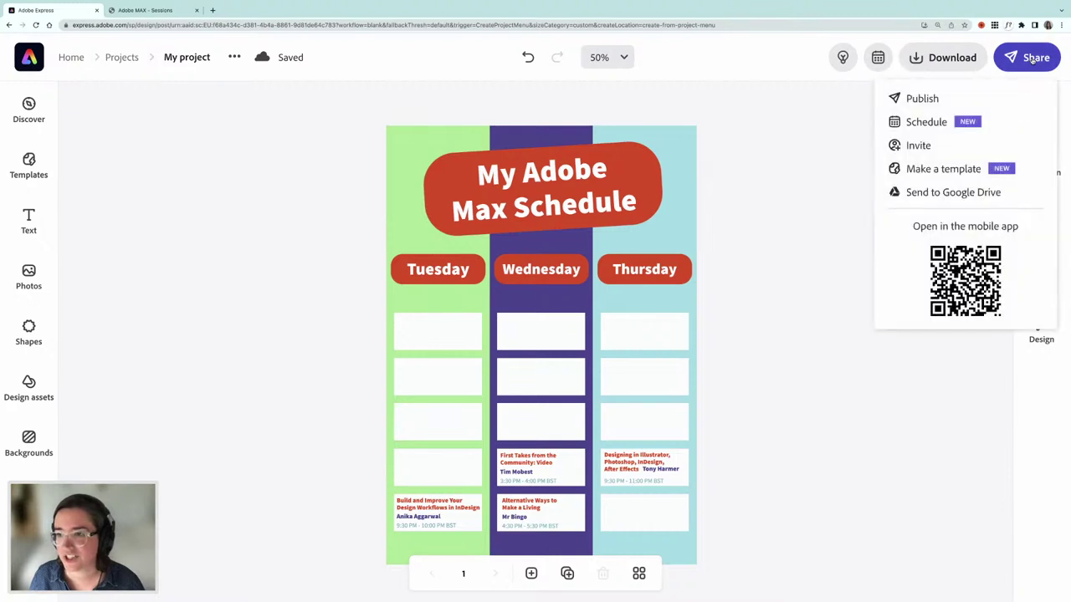
left_click(945, 169)
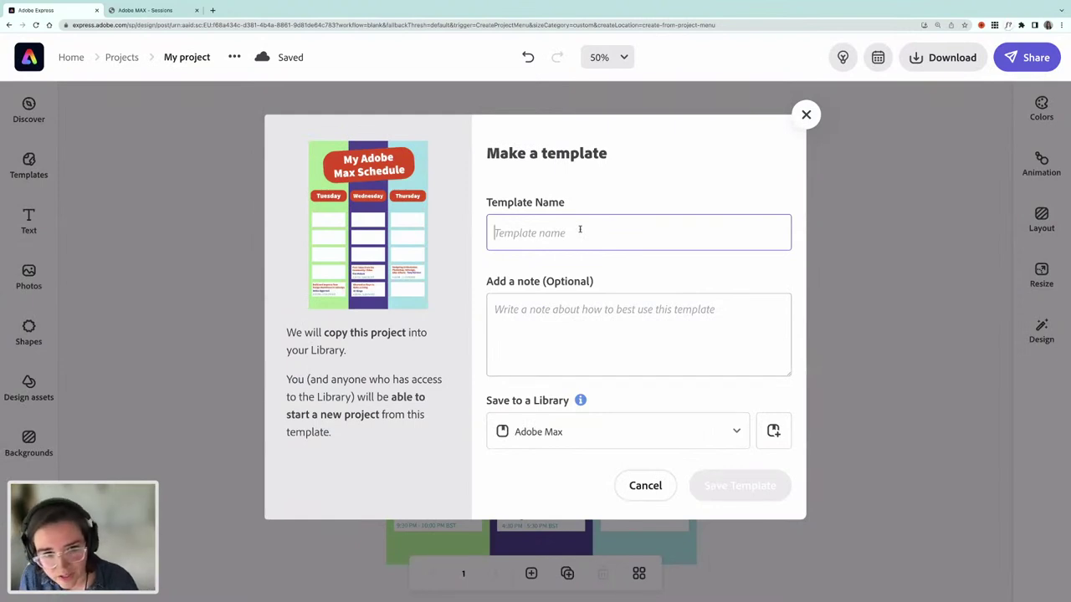
type("Ad")
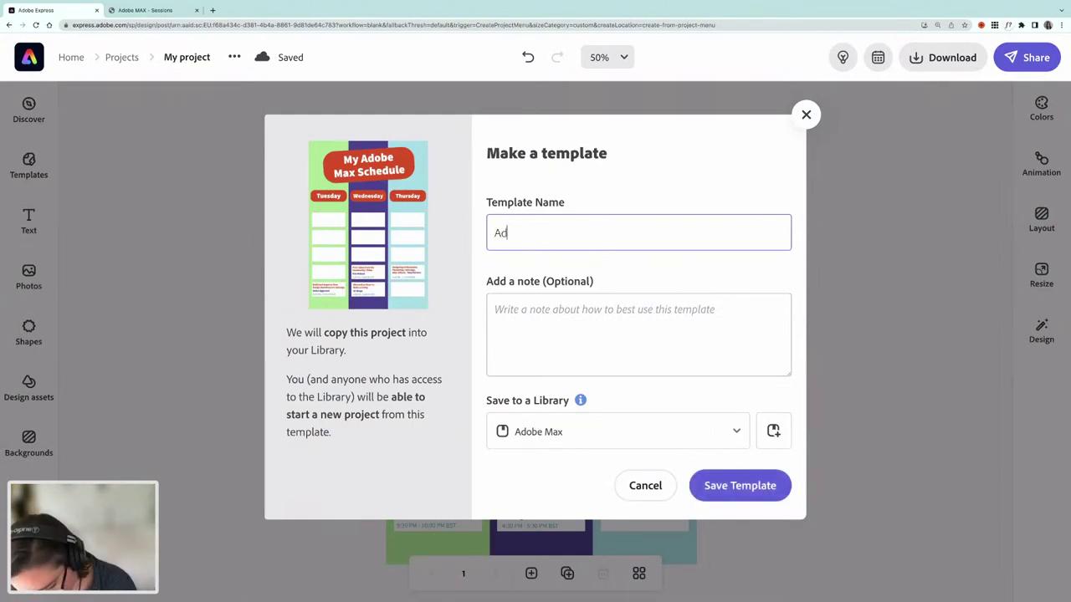
type("obe Max Schedule")
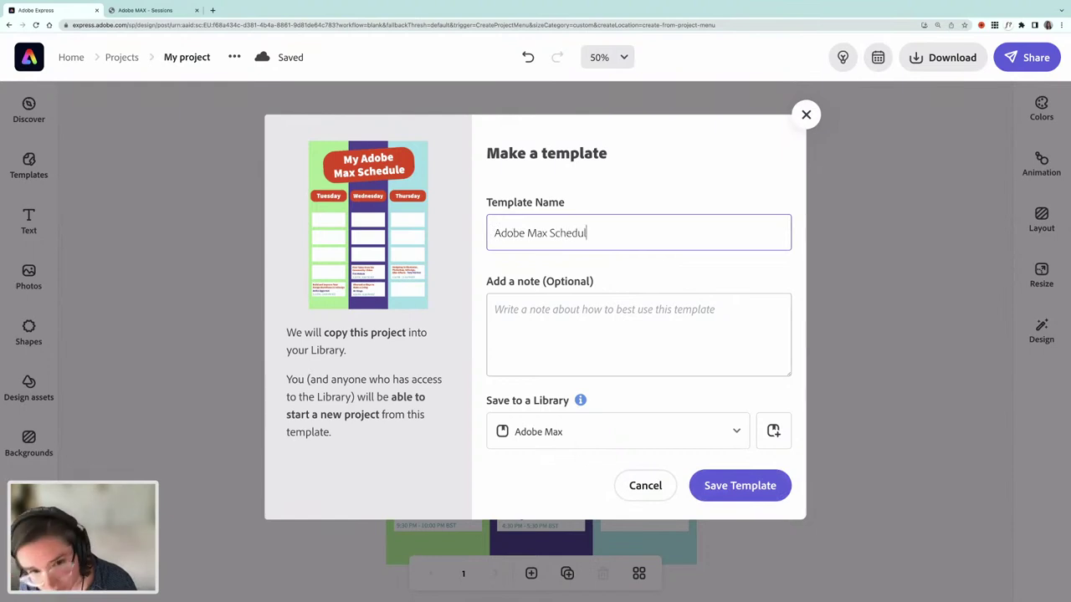
left_click(553, 317)
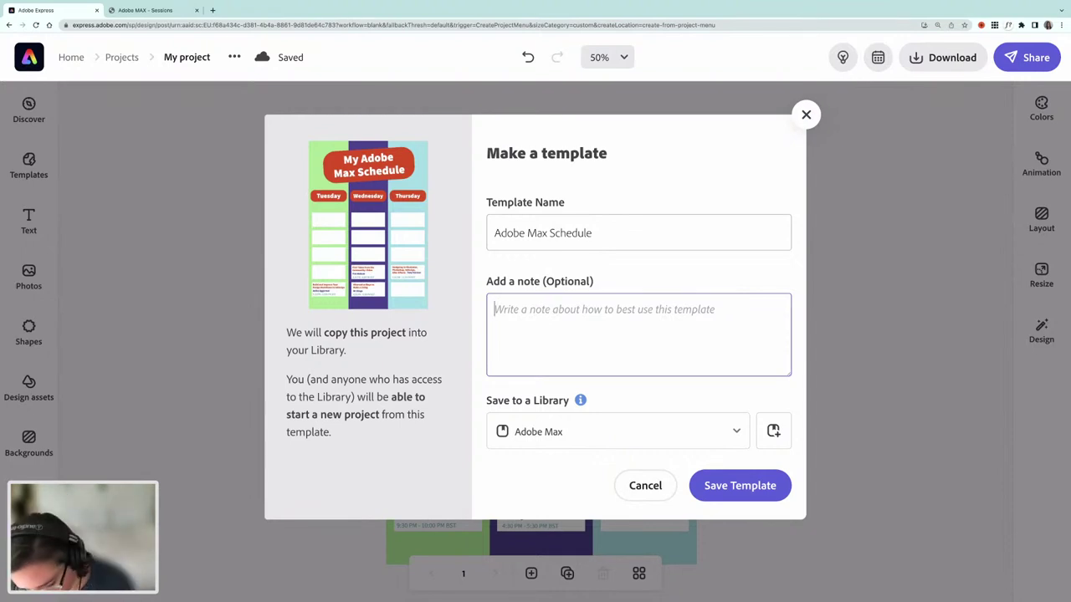
type("Fill in your schedule to keep ha")
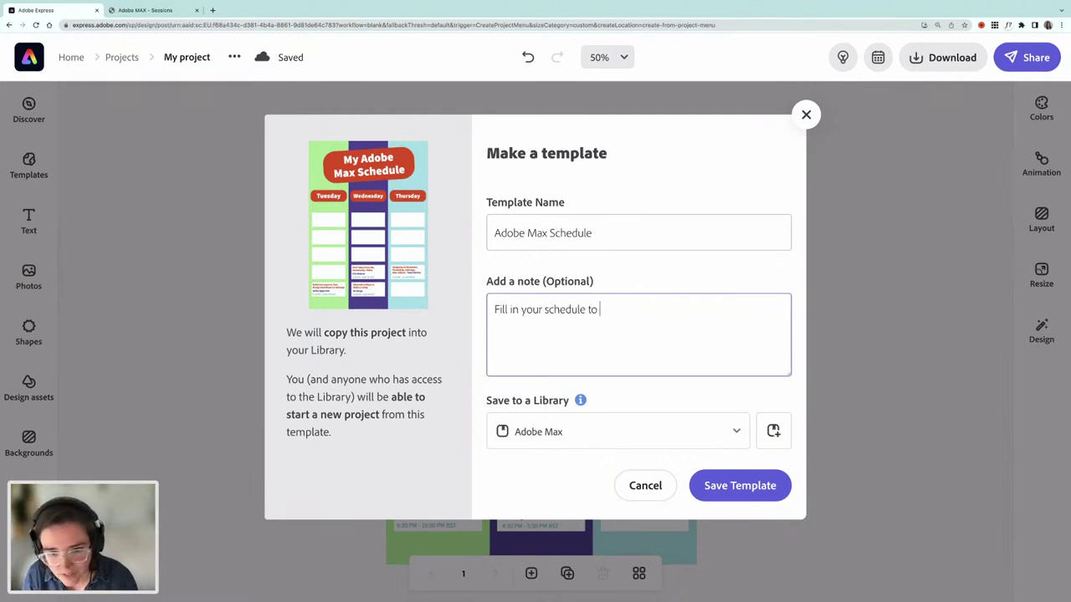
key("BackSpace")
type("handy f")
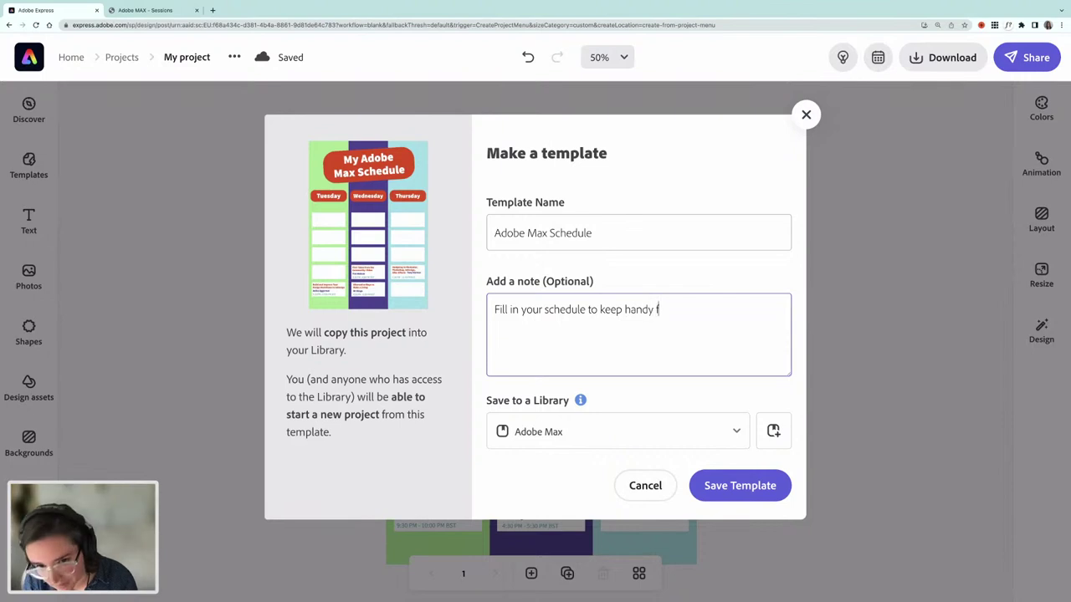
type("or Adobe Max")
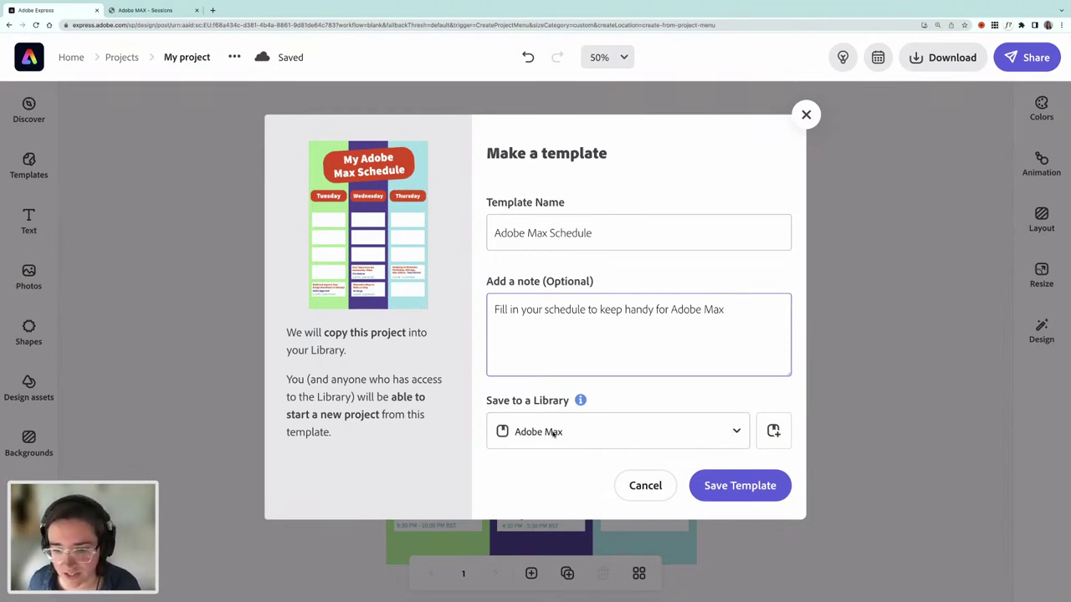
left_click(744, 486)
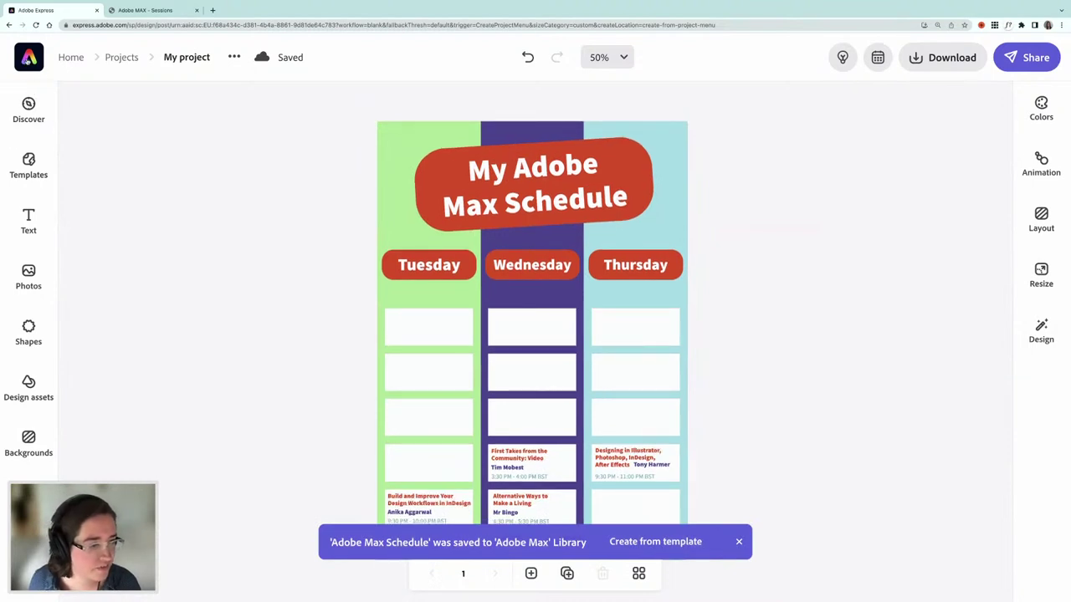
- Make a public view link for the Adobe Max library from the Libraries page
left_click(29, 57)
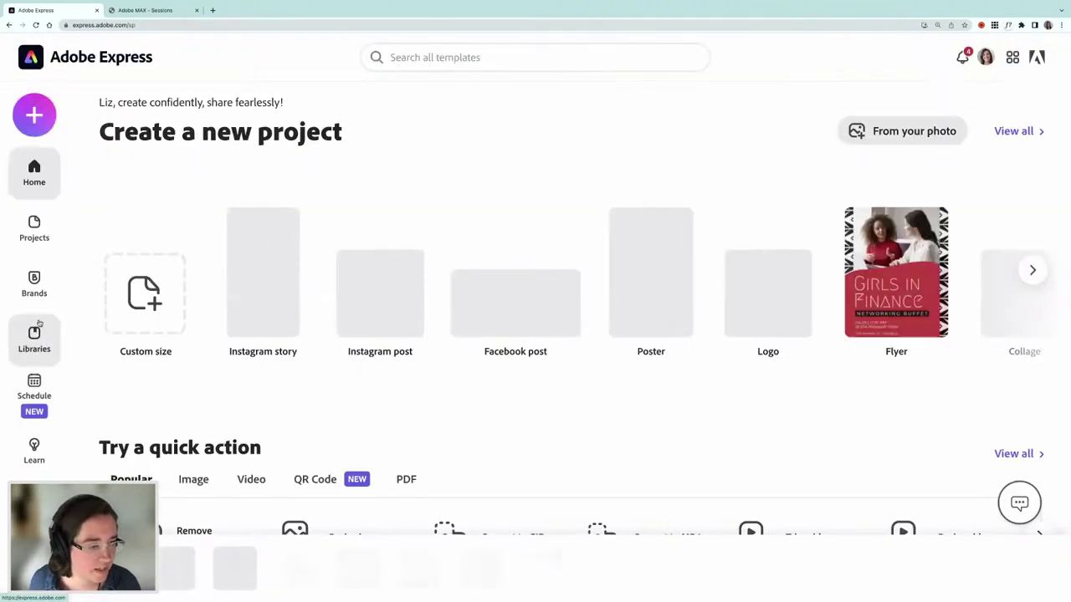
left_click(35, 350)
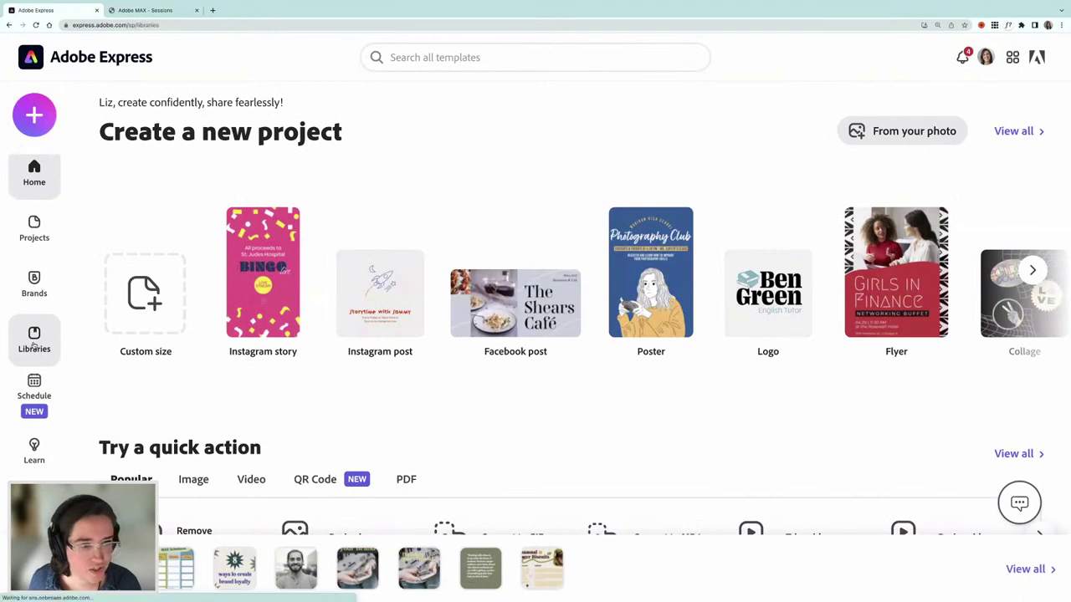
mouse_move(380, 285)
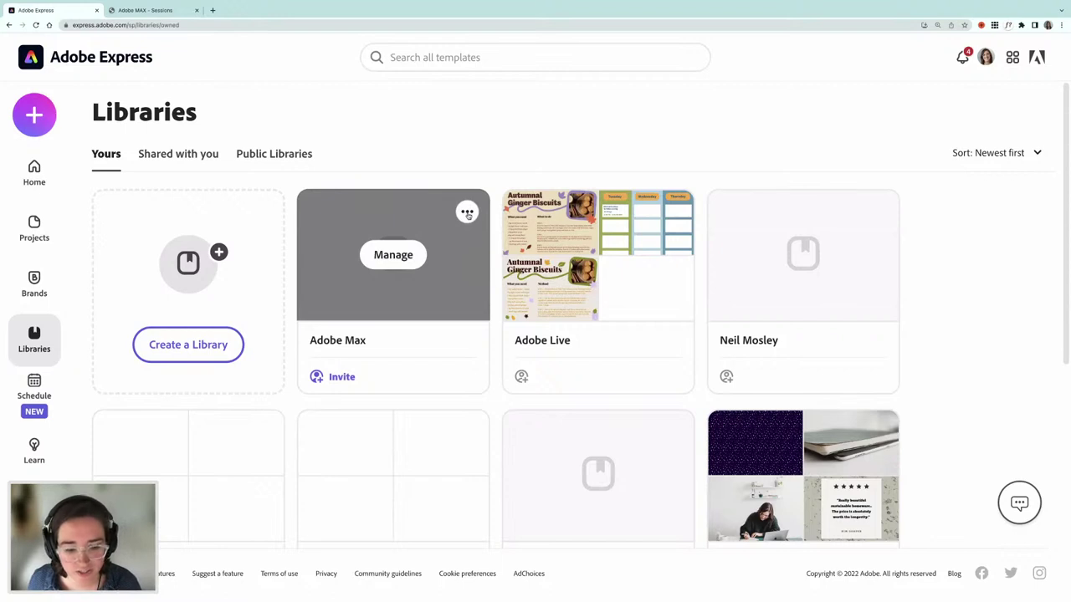
left_click(467, 214)
mouse_move(459, 244)
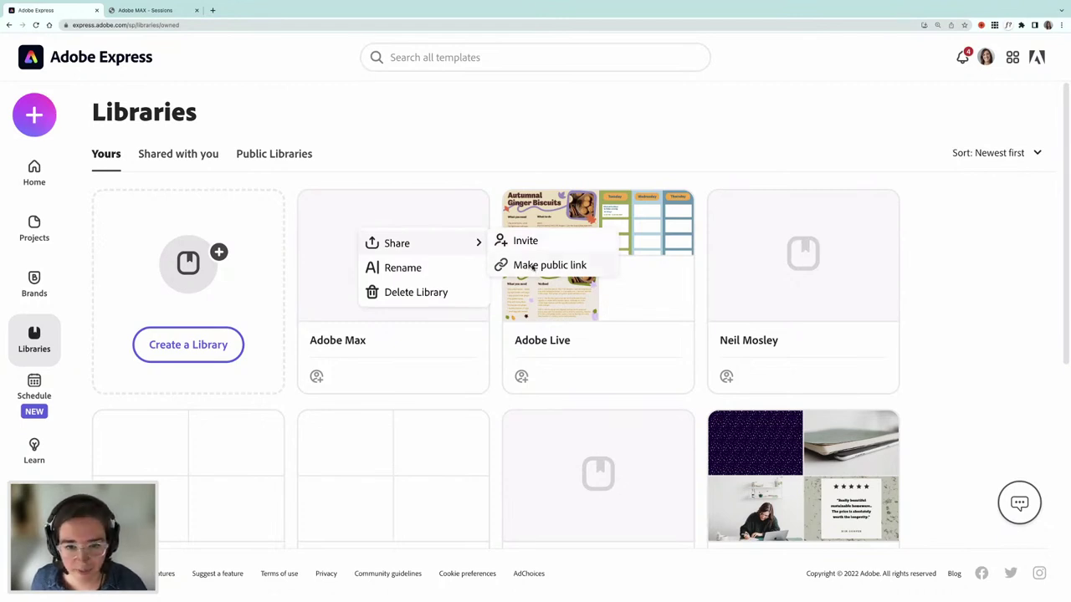
left_click(533, 265)
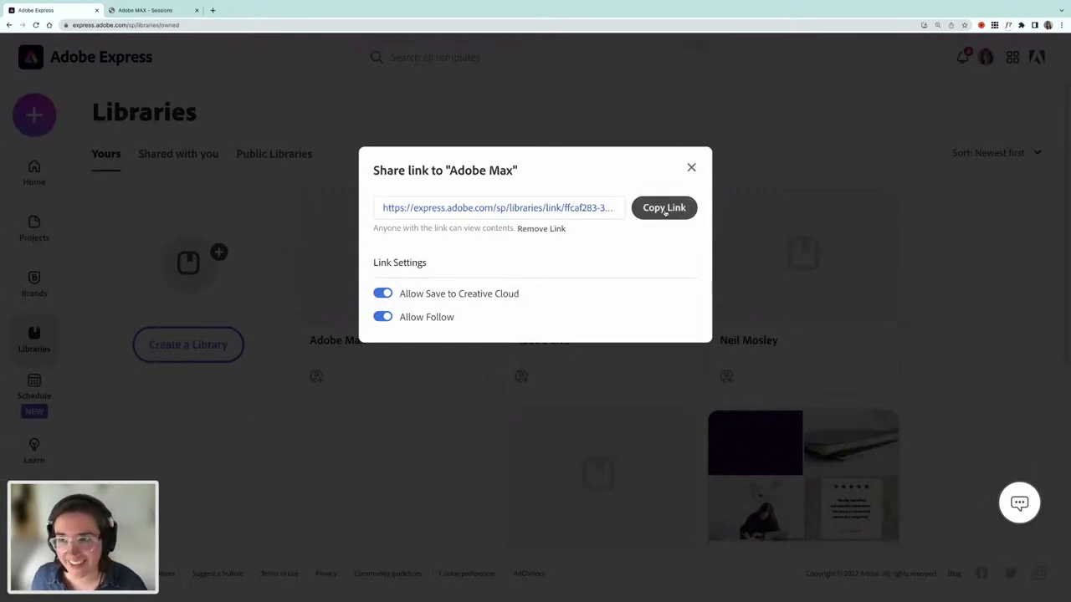
mouse_move(541, 9)
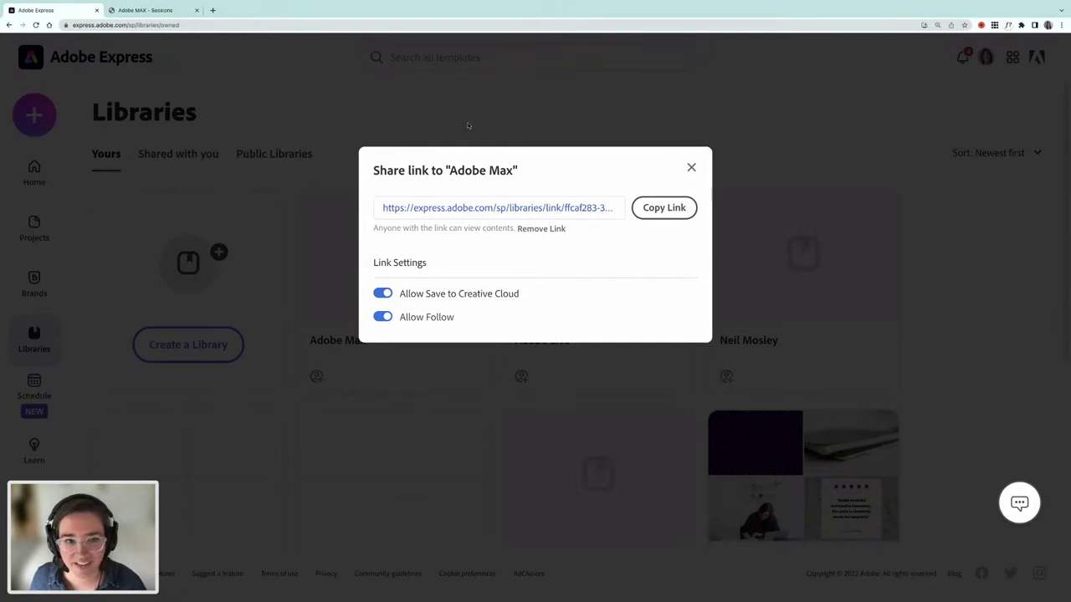
- Open the Adobe Max library and create a new project from the Adobe Max Schedule template
left_click(692, 168)
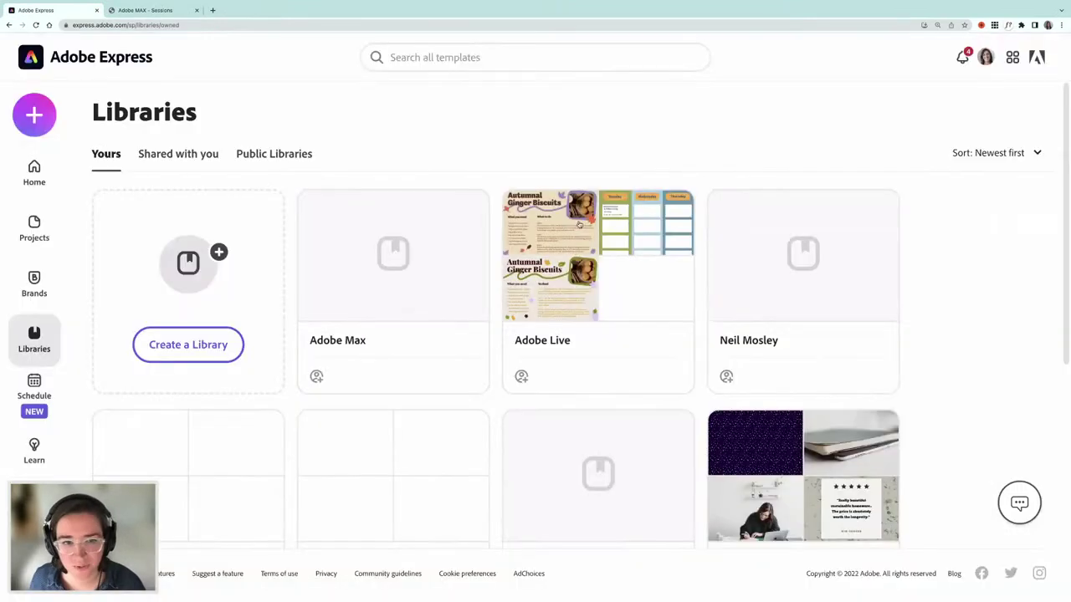
mouse_move(365, 215)
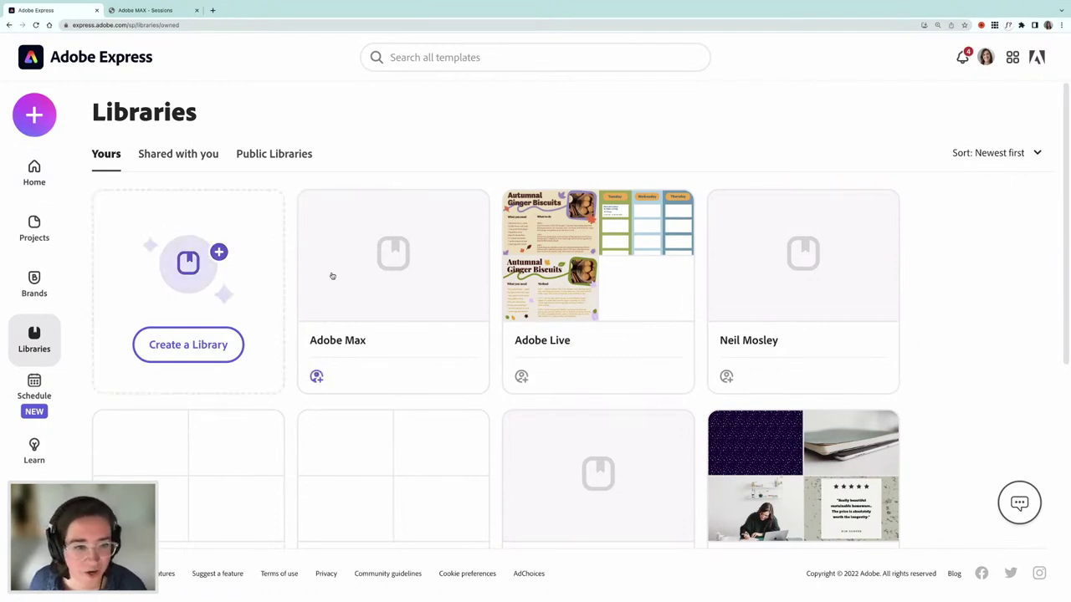
left_click(395, 260)
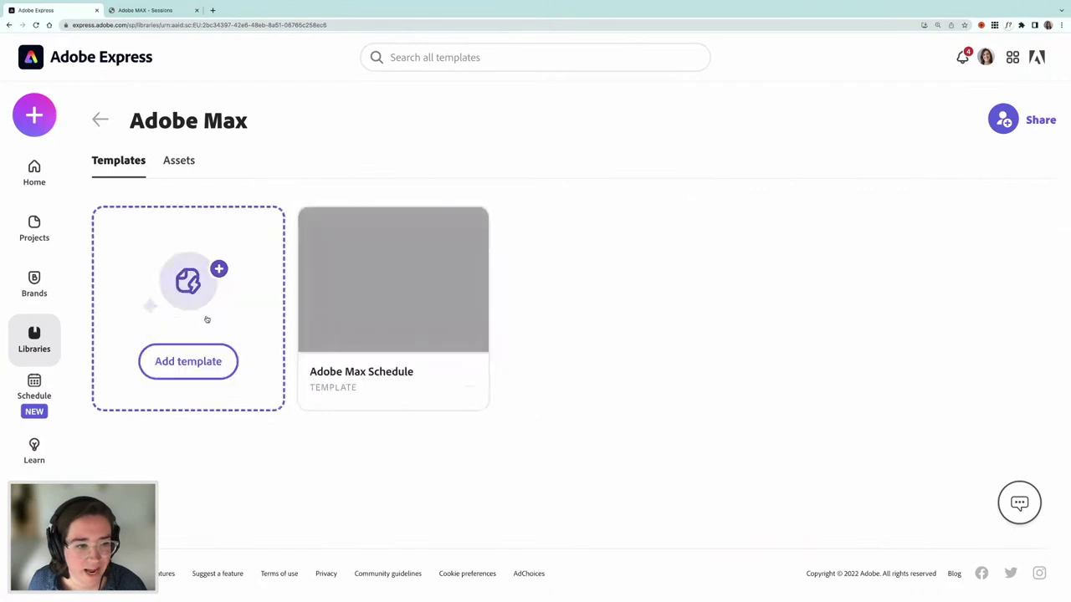
left_click(408, 283)
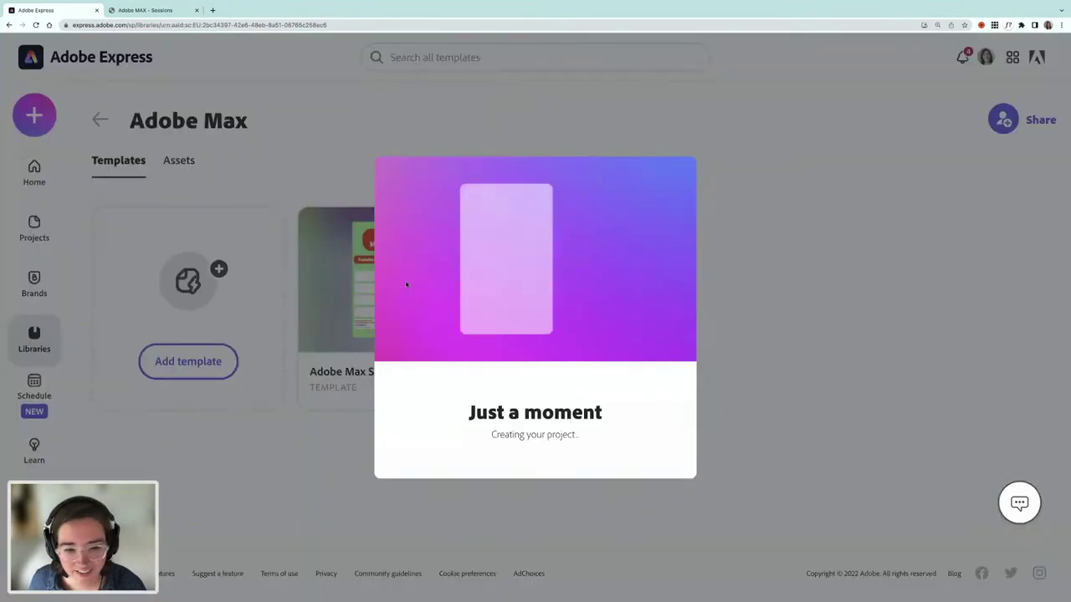
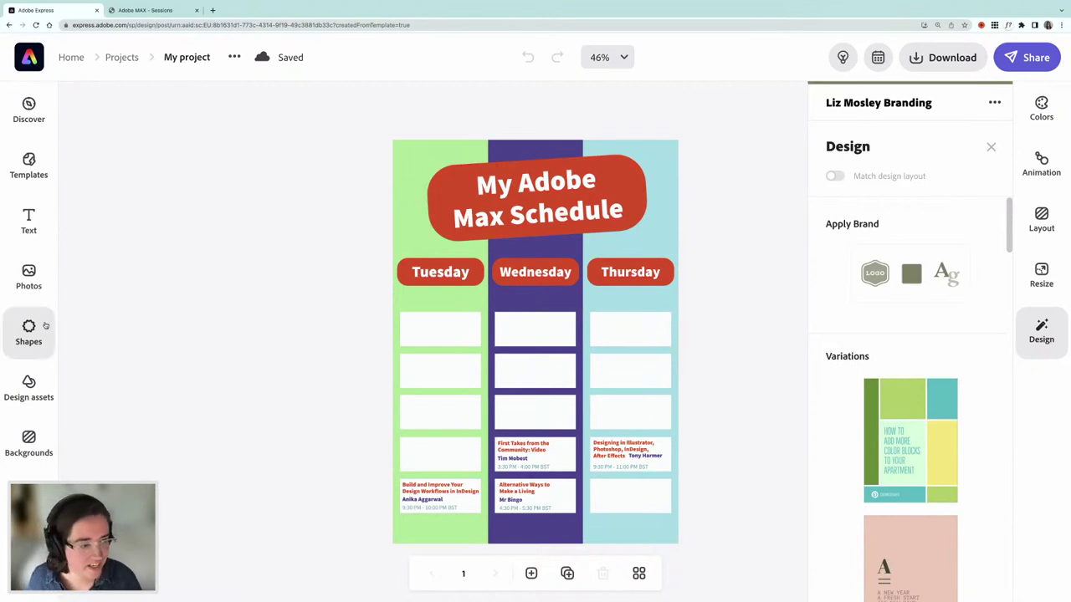
- Search the Shapes library for 'stars' and scroll through the star shape results
left_click(34, 383)
left_click(113, 144)
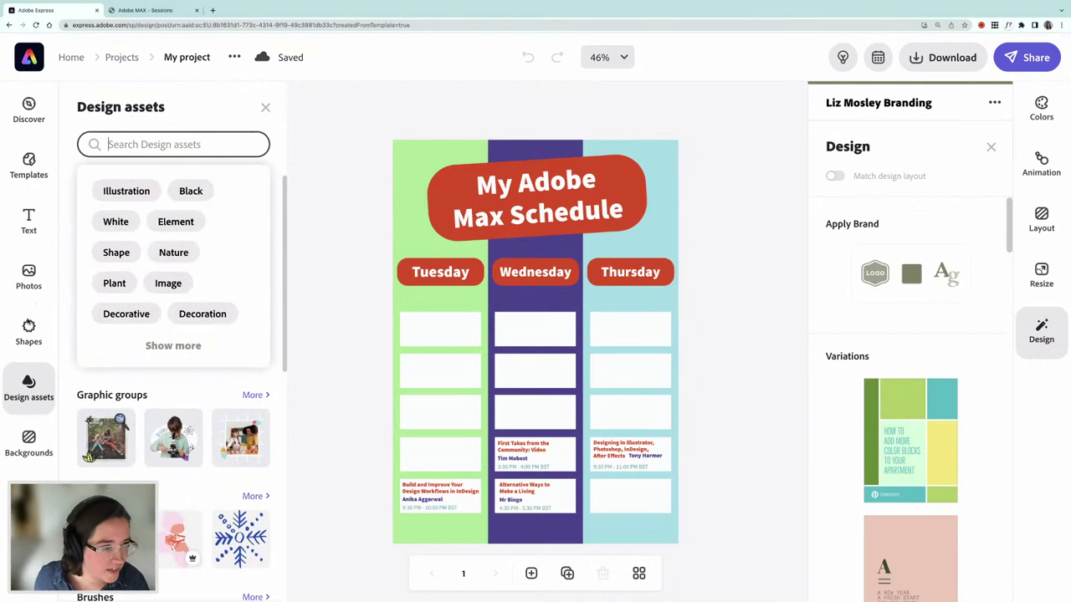
left_click(28, 331)
left_click(110, 144)
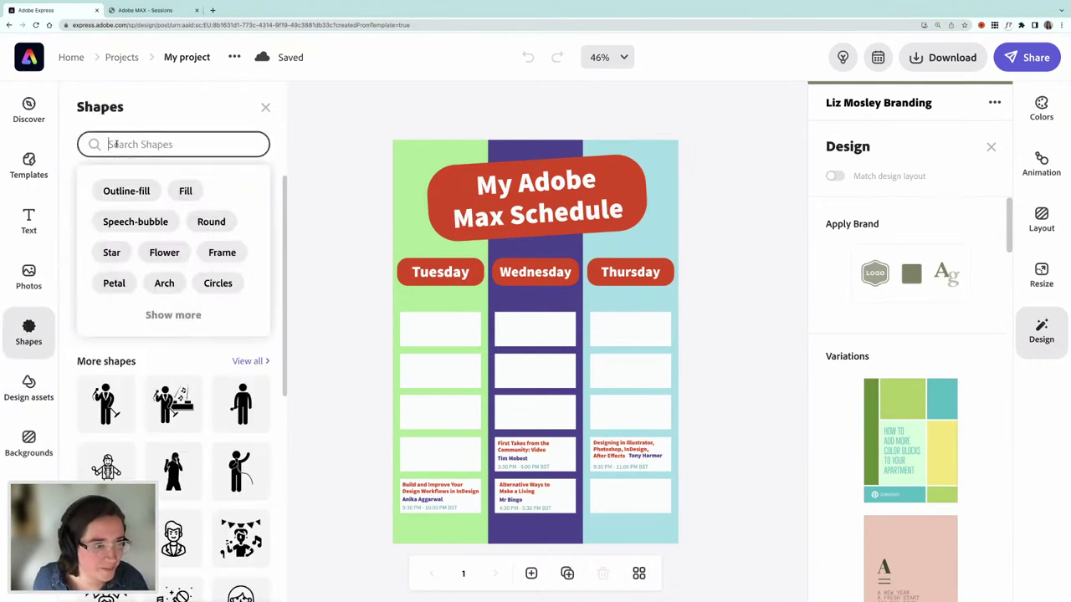
type("stars")
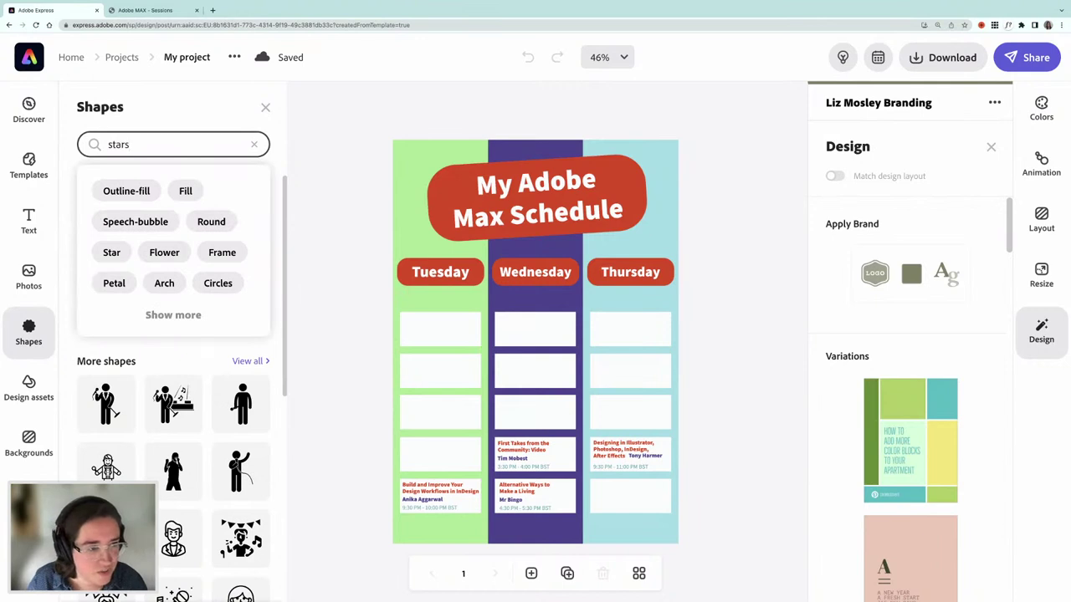
key("Return")
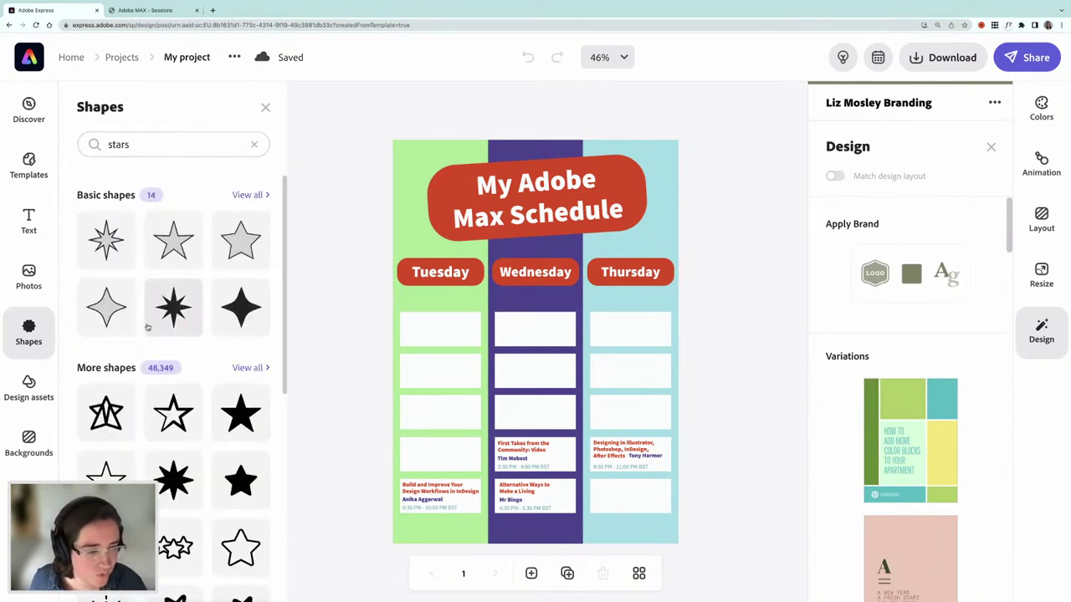
scroll(172, 369, "down", 2)
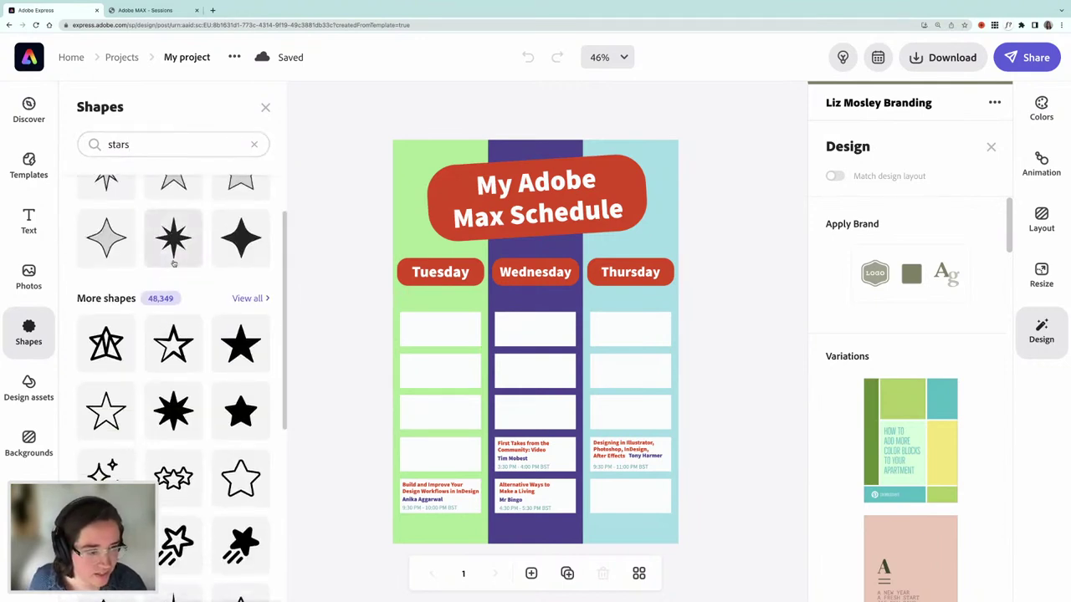
scroll(193, 403, "down", 10)
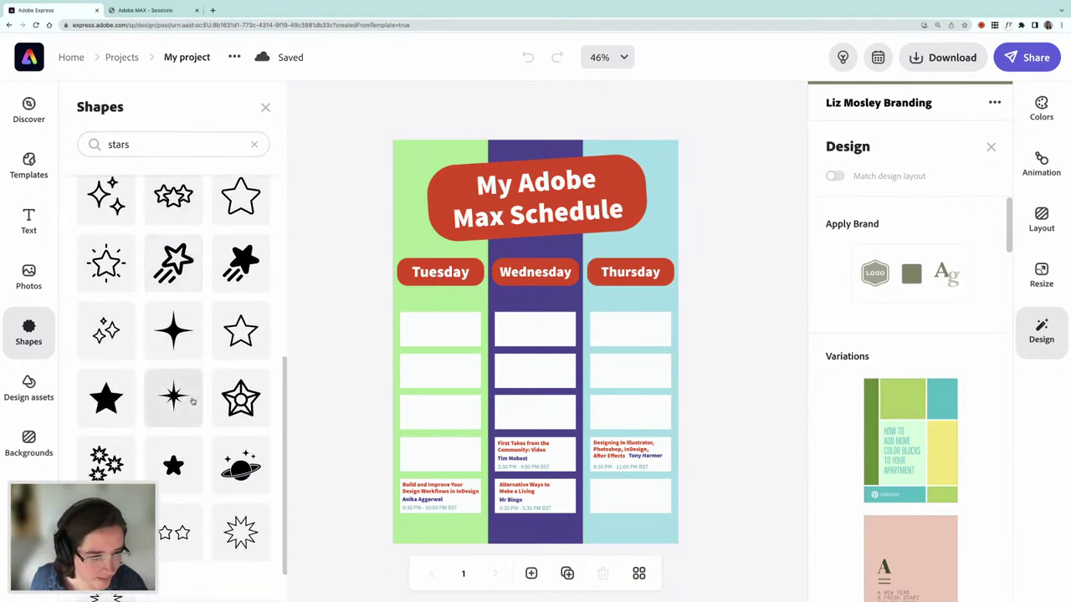
scroll(192, 403, "down", 15)
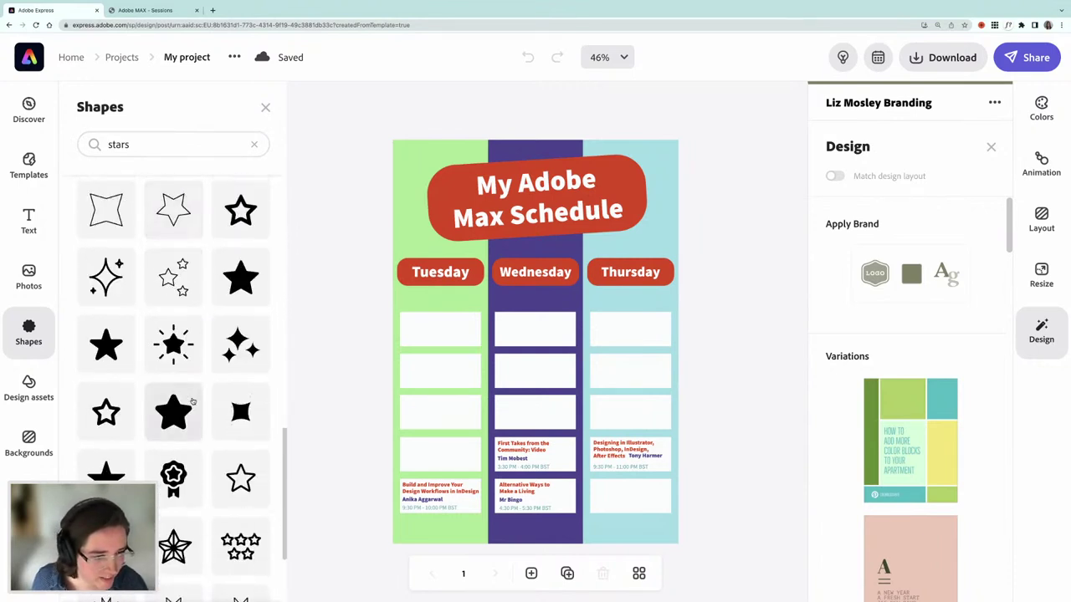
scroll(192, 403, "down", 5)
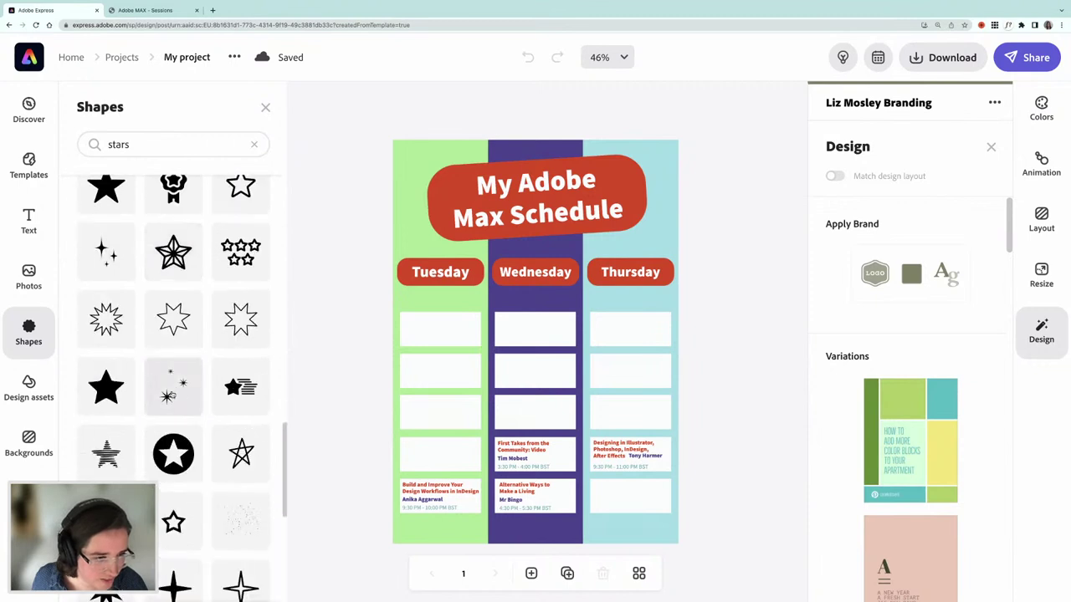
- Add a sparkle star shape to the poster, shrink it, and move it near the title's top-left
left_click_drag(186, 405, 423, 235)
left_click_drag(494, 139, 466, 168)
left_click_drag(487, 213, 492, 197)
- Recolor the sparkle purple #4D4190, then shrink it and settle it at the banner's top-left corner
left_click(872, 195)
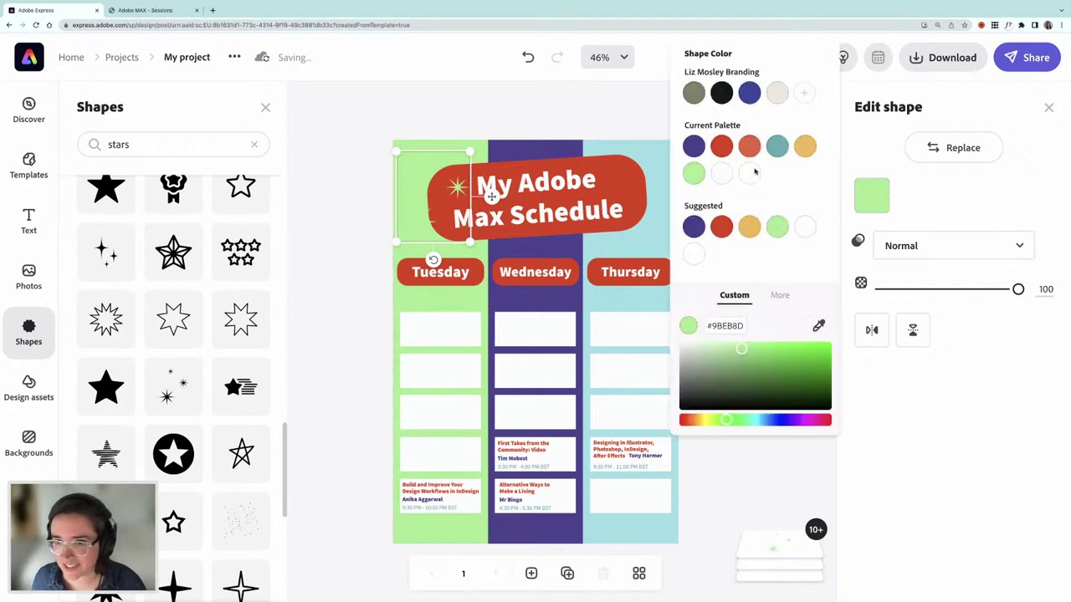
left_click(693, 147)
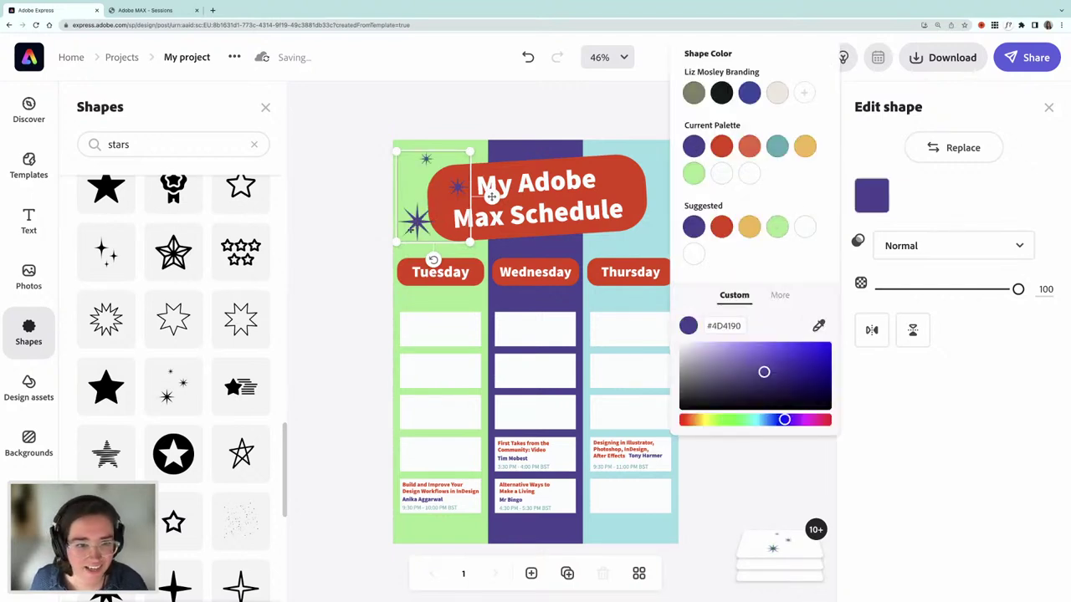
left_click_drag(400, 241, 407, 228)
mouse_move(492, 189)
left_mouse_down()
mouse_move(480, 195)
mouse_move(489, 202)
left_mouse_up()
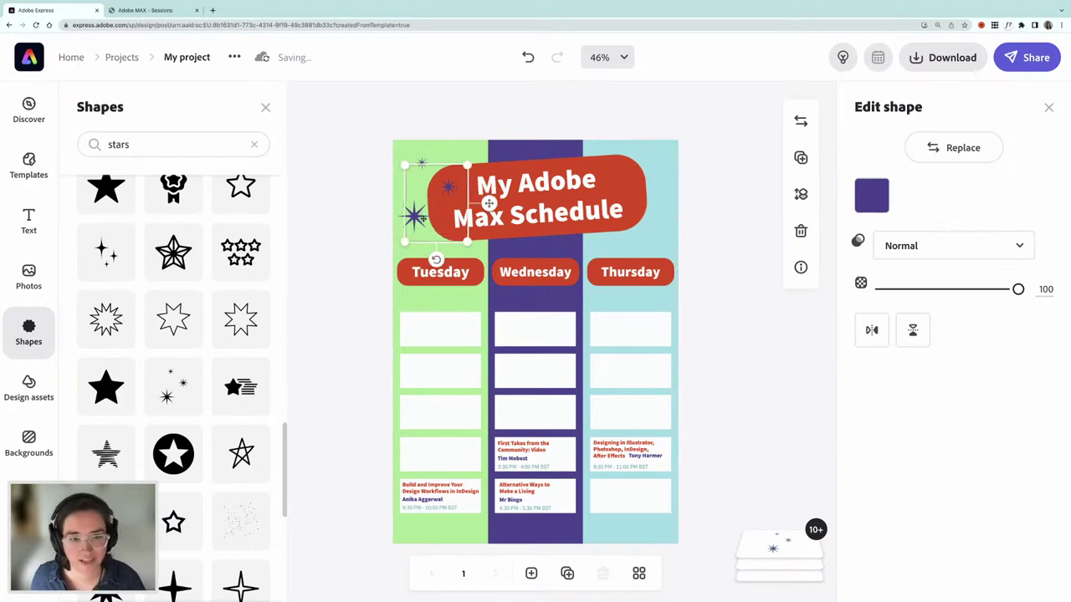
- Duplicate the purple sparkle cluster to the title banner's top-right corner, rotated and nudged into place, then deselect
left_click_drag(429, 228, 621, 127)
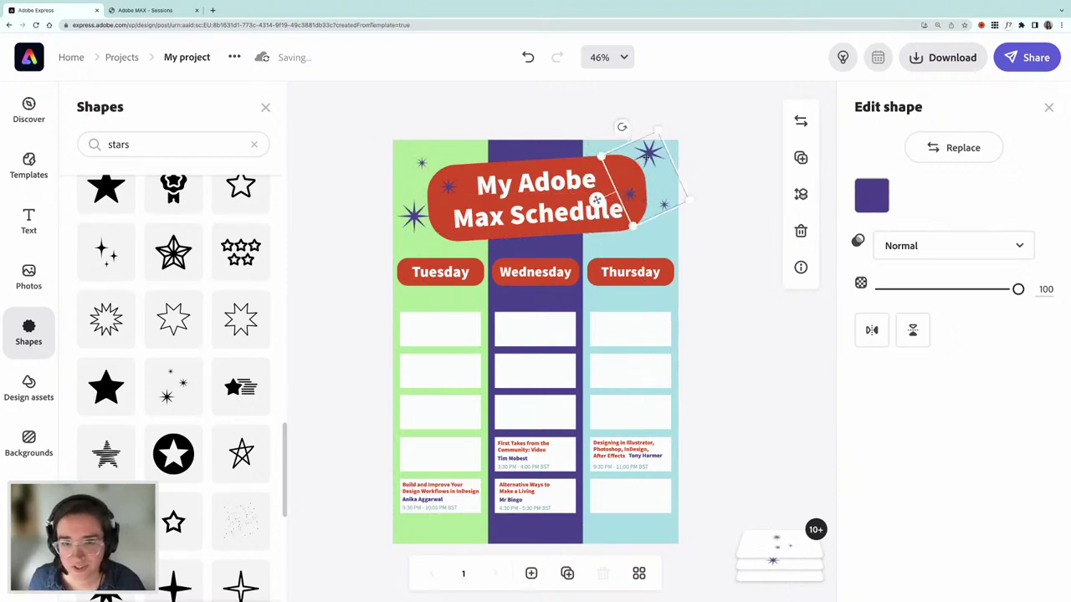
mouse_move(628, 164)
left_mouse_down()
mouse_move(619, 164)
mouse_move(642, 148)
left_mouse_up()
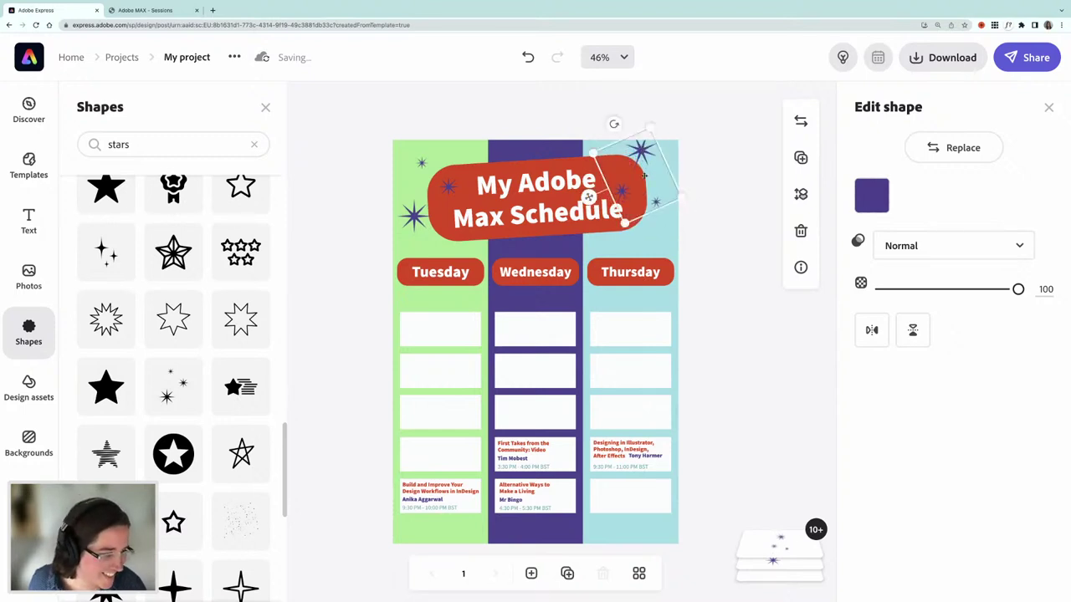
left_click(678, 227)
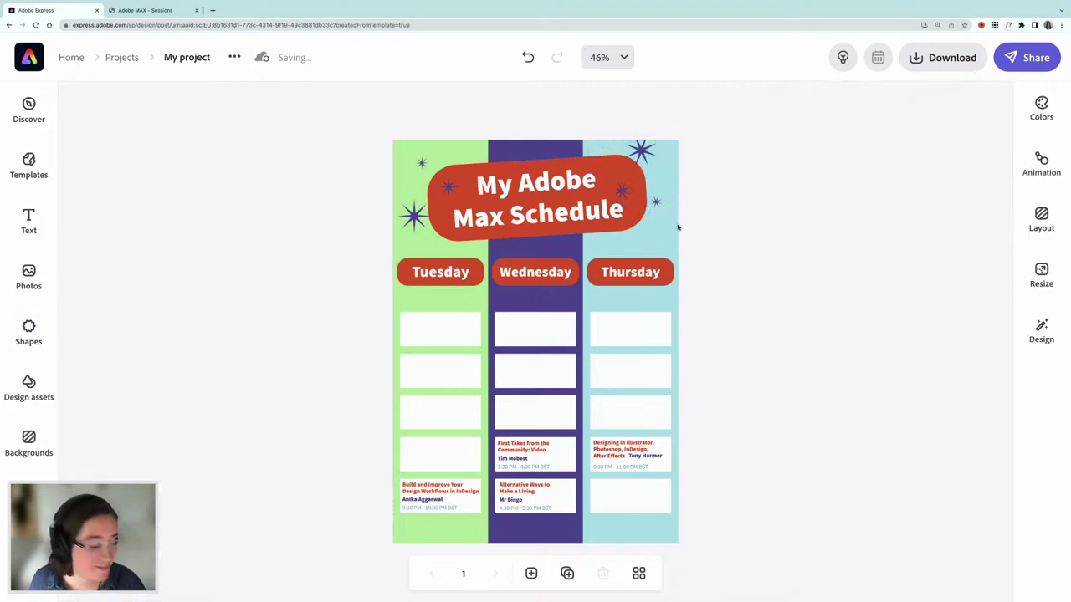